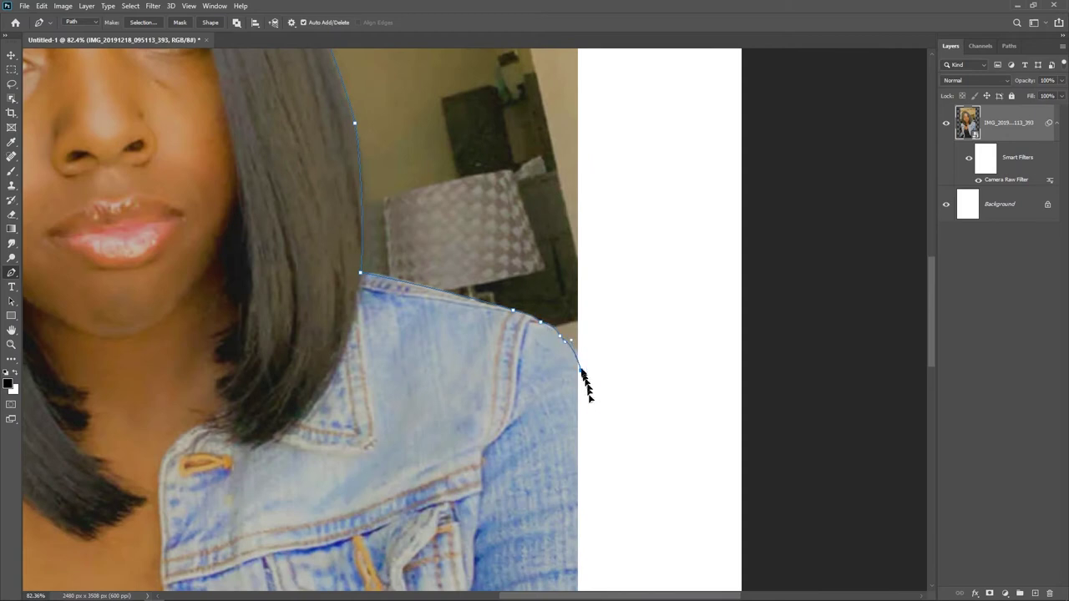
- Trace the rest of the portrait's outline with the Pen tool, around the denim jacket and lower arm, and close the path
scroll(581, 476, "up", 1)
left_click_drag(587, 482, 503, 334)
left_click_drag(560, 470, 549, 487)
left_click_drag(308, 492, 290, 470)
scroll(288, 468, "up", 4)
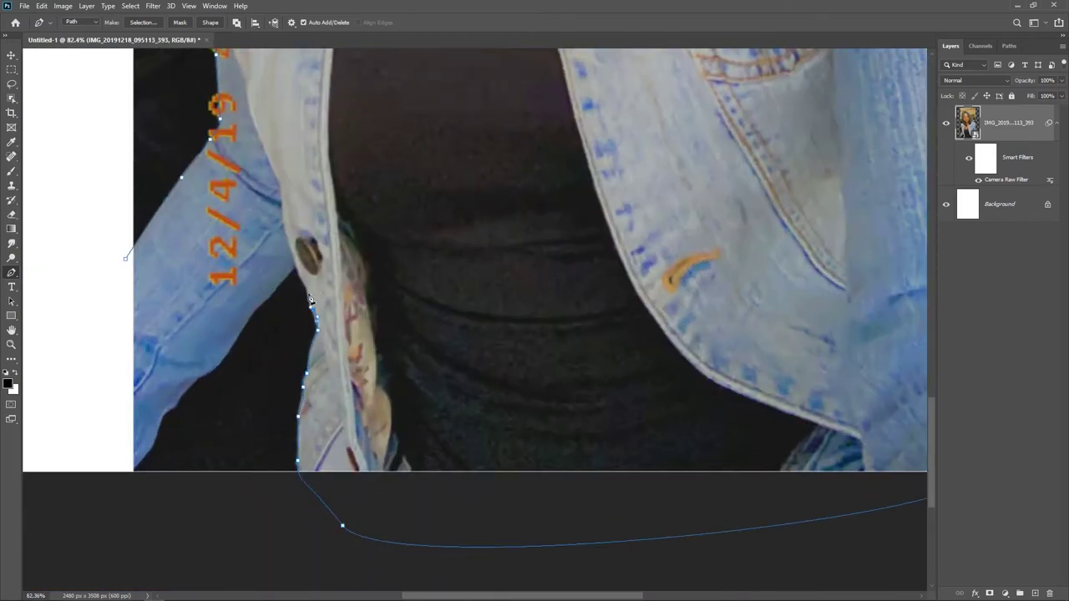
left_click_drag(293, 261, 364, 213)
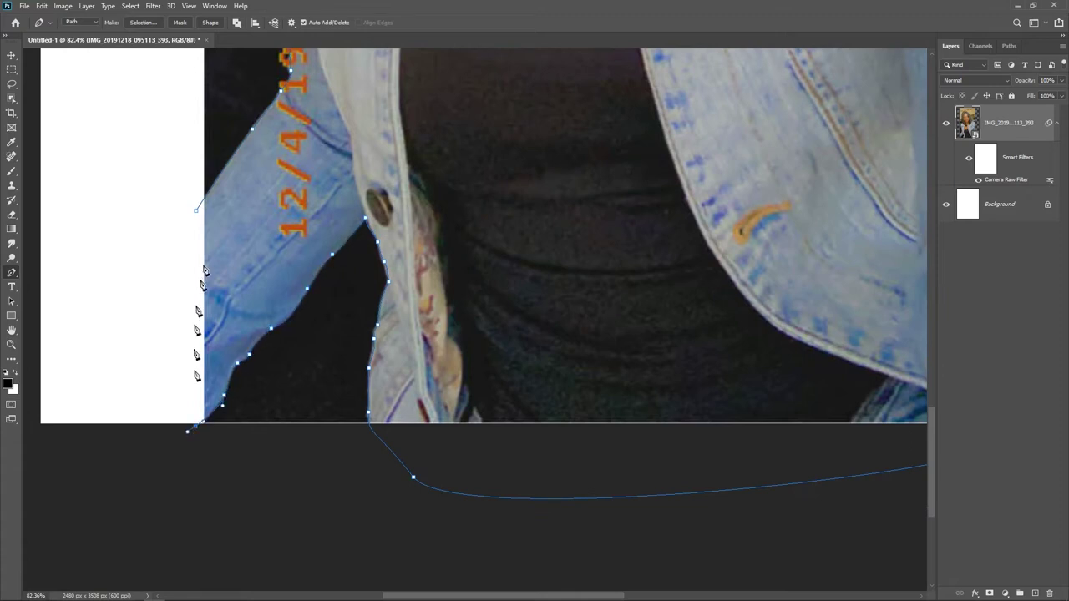
left_click(196, 211)
- Convert the closed outline path to a selection and use it to add a layer mask that isolates the portrait
scroll(664, 273, "down", 6)
left_click_drag(620, 256, 441, 489)
right_click(481, 326)
left_click(518, 379)
left_click(590, 165)
left_click(1056, 123)
left_click(990, 594)
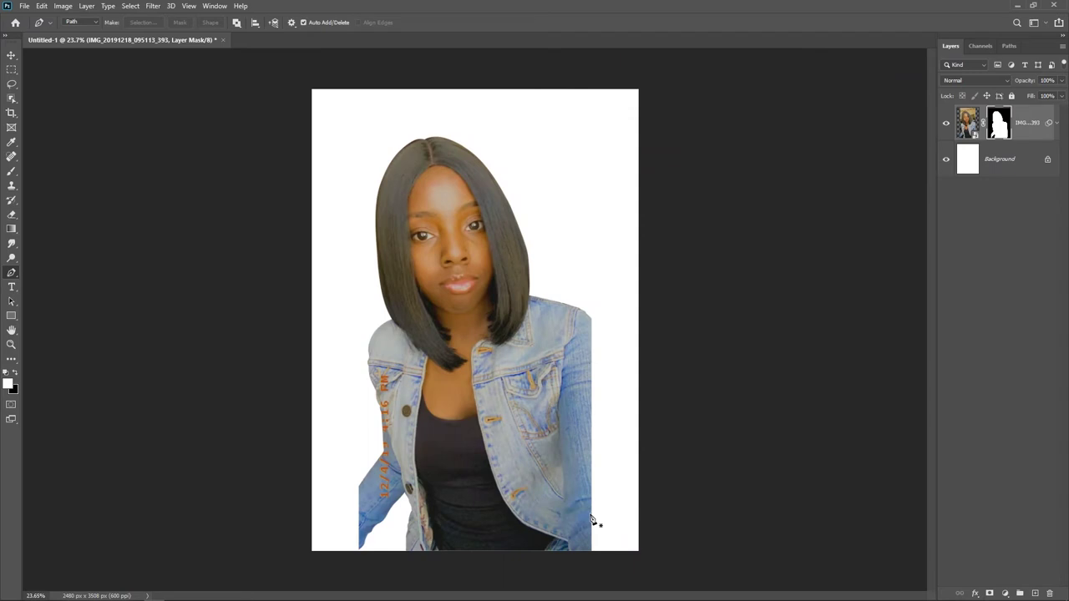
- Rotate the masked portrait about 9.7 degrees clockwise to straighten the head
key("ctrl+0")
scroll(511, 368, "down", 1)
key("ctrl+t")
left_click_drag(615, 60, 657, 86)
left_click(552, 24)
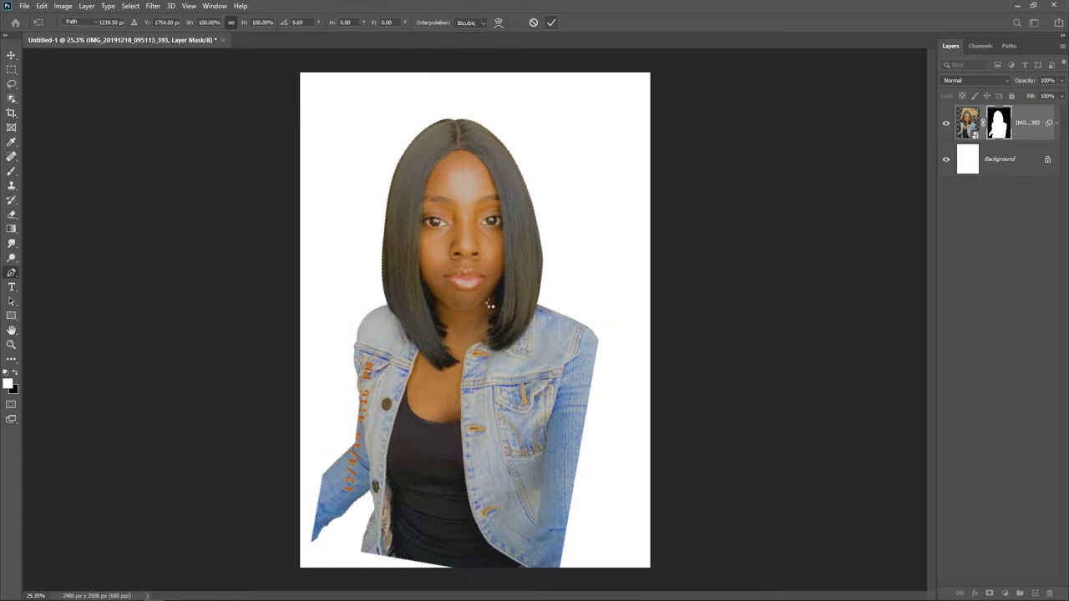
- Add an empty layer above the portrait layer and set up the Brush tool for drawing
key("p")
scroll(492, 303, "up", 2)
key("b")
key("ctrl+shift+alt+n")
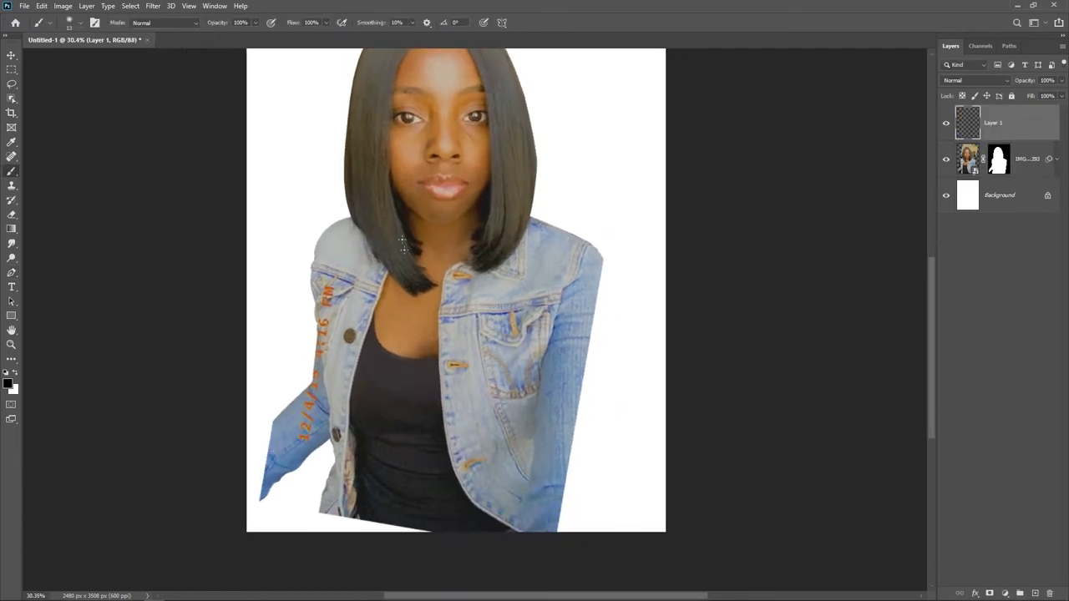
right_click(492, 300)
left_click_drag(648, 468, 677, 513)
left_click(509, 382)
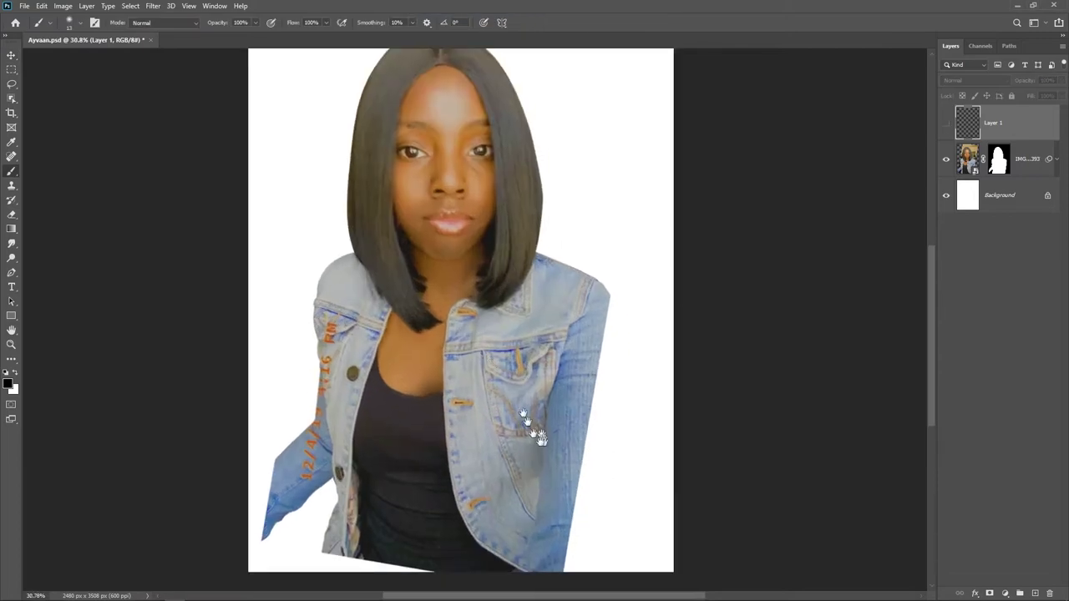
- On another new layer, use a Smooth Skin Smudge Brush preset to sketch the missing outer edge of the cropped sleeve in black
left_click_drag(541, 439, 530, 411)
key("ctrl+shift+alt+n")
right_click(460, 190)
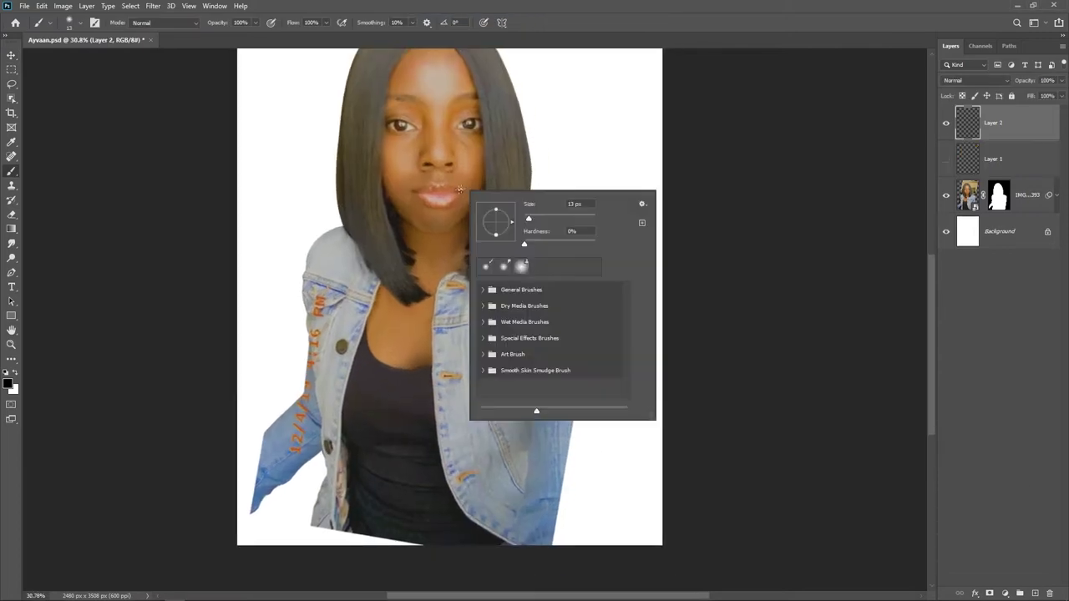
left_click(484, 371)
left_click(535, 387)
left_click(691, 39)
left_click_drag(598, 267, 580, 221)
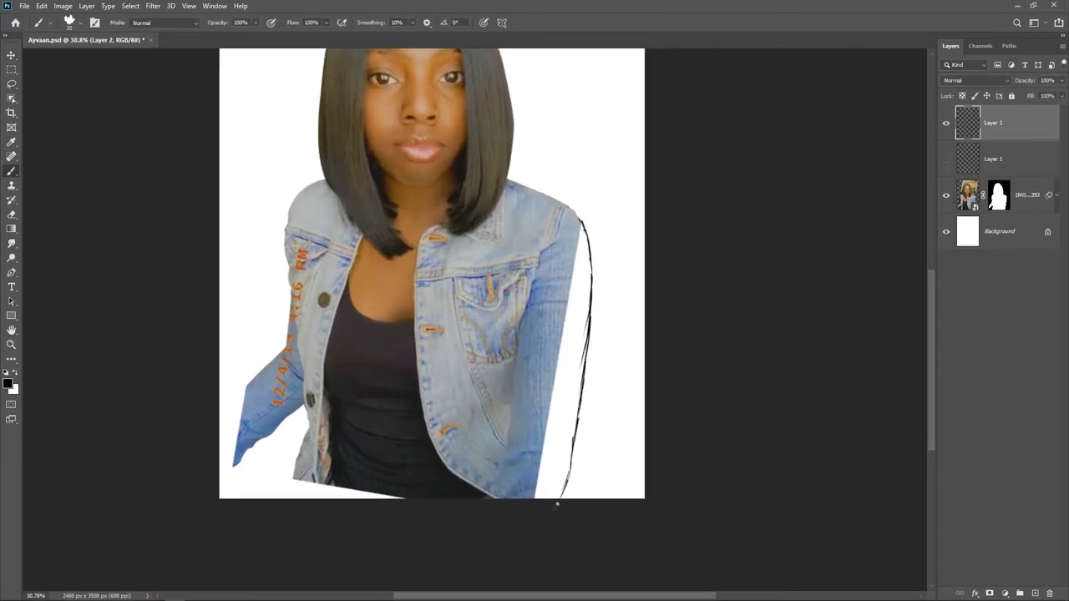
- Draw a pen path along the sketched sleeve edge and close it back through the existing sleeve
scroll(561, 265, "down", 1)
scroll(583, 372, "up", 2)
left_click(11, 273)
scroll(576, 201, "up", 2)
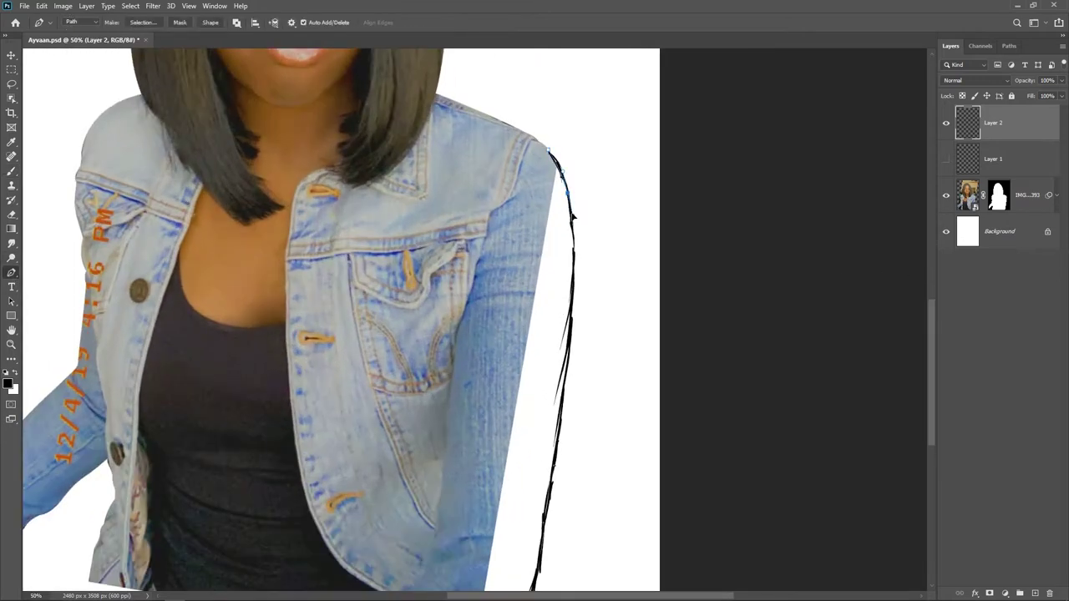
scroll(581, 366, "down", 5)
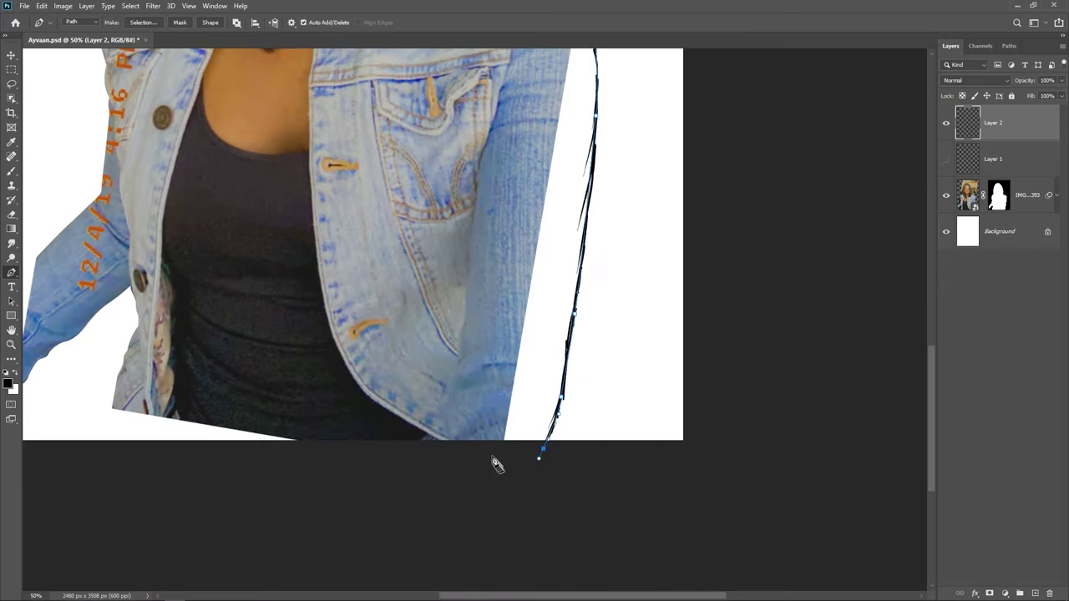
left_click_drag(495, 460, 491, 451)
left_click_drag(494, 422, 500, 394)
- Convert the masked portrait layer to a smart object
scroll(499, 368, "down", 2)
right_click(1003, 198)
right_click(1032, 196)
left_click(933, 233)
right_click(1008, 199)
left_click(944, 332)
- Try to fill the missing sleeve area by duplicating the portrait layer and shifting the copy outward past the cut edge
key("ctrl+j")
right_click(517, 300)
left_click(543, 346)
left_click(595, 168)
key("v")
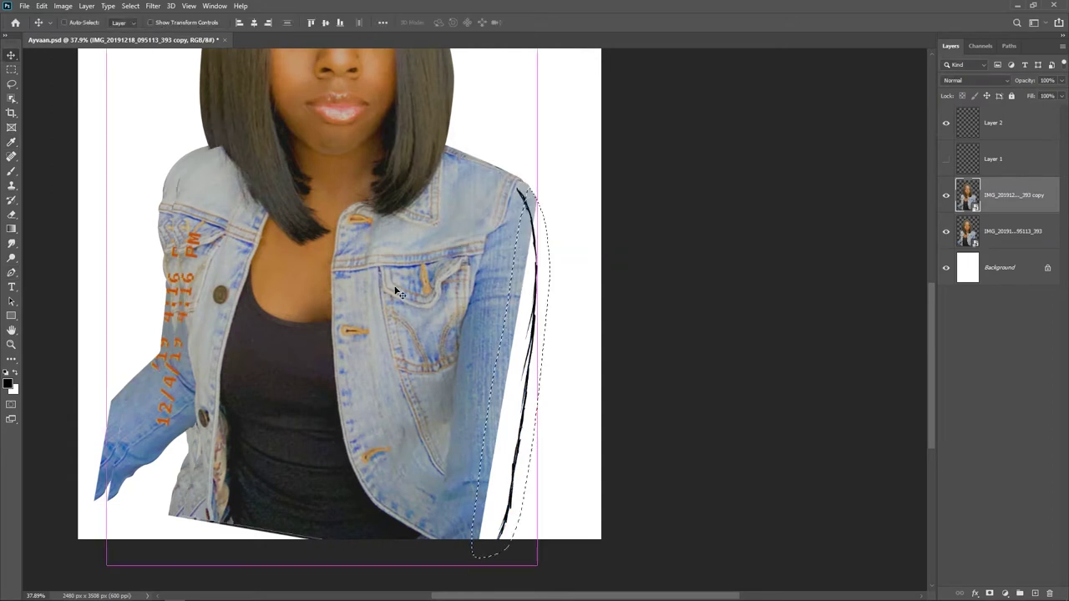
key("ctrl+d")
left_click_drag(397, 327, 435, 334)
- Try to mask the shifted portrait copy with a selection made from the sleeve path and adjust its position
key("p")
right_click(513, 258)
left_click(542, 303)
left_click(594, 168)
left_click(989, 593)
key("v")
mouse_move(522, 268)
left_mouse_down()
mouse_move(535, 266)
mouse_move(521, 263)
left_mouse_up()
scroll(506, 314, "down", 3)
left_click_drag(501, 350, 630, 391)
- Undo the duplicated portrait layer together with its shift and mask
key("ctrl+z")
key("ctrl+z")
key("ctrl+z")
key("ctrl+z")
key("ctrl+z")
key("ctrl+z")
- Make a selection from the sleeve path
key("p")
right_click(601, 390)
left_click(630, 183)
left_click(591, 165)
- Switch to the Smudge tool, set its strength to 100% and choose a brush preset for it
scroll(625, 441, "up", 4)
right_click(10, 243)
left_click(50, 266)
left_click_drag(199, 23, 639, 270)
right_click(511, 221)
left_click(521, 309)
left_click(576, 361)
left_click(715, 25)
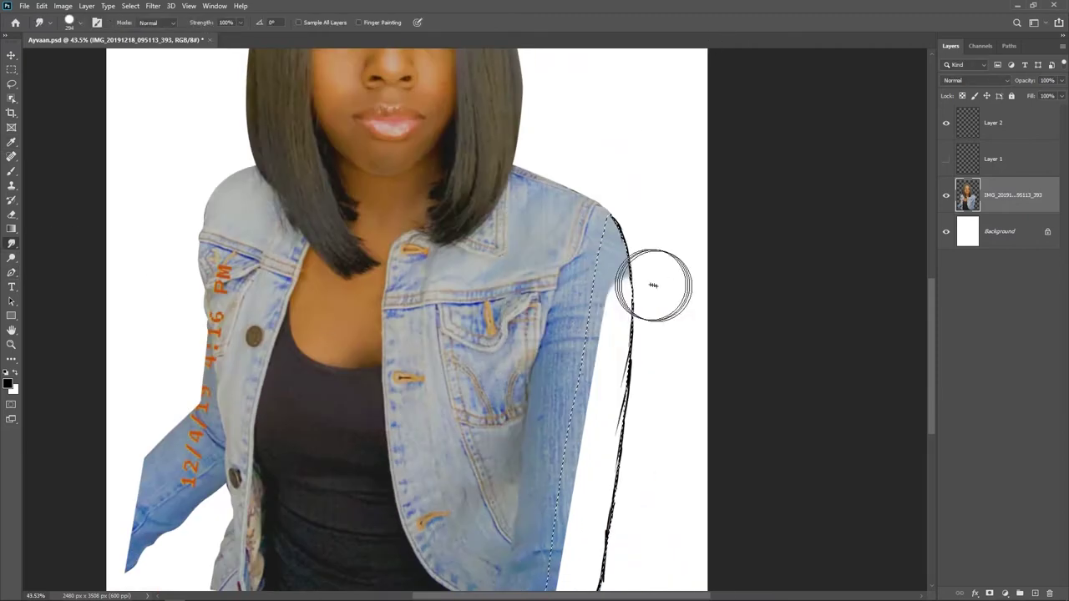
- Lasso the outer strip of the cropped sleeve and copy it to a new layer
key("l")
left_click_drag(626, 286, 597, 201)
left_click_drag(512, 538, 511, 392)
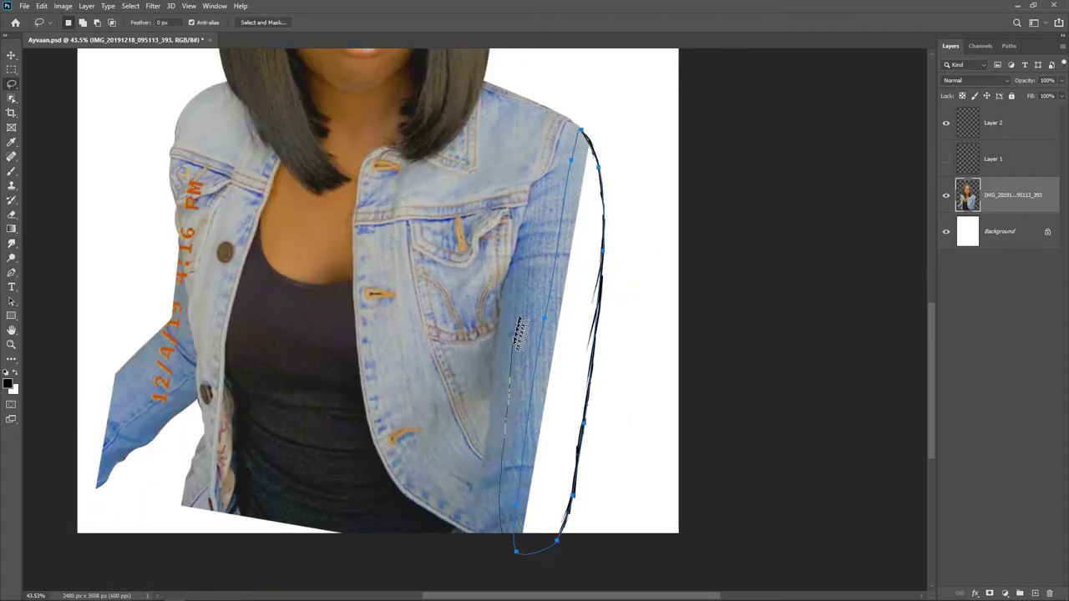
key("ctrl+j")
- Move the copied sleeve strip outward toward the sketched edge, keeping the sleeve path instead of a selection
key("p")
left_click(1007, 239)
left_click(999, 202)
right_click(572, 253)
left_click(610, 298)
key("Escape")
key("v")
mouse_move(539, 341)
left_mouse_down()
mouse_move(573, 329)
mouse_move(553, 341)
left_mouse_up()
key("ctrl+Return")
key("ctrl+z")
key("ctrl+z")
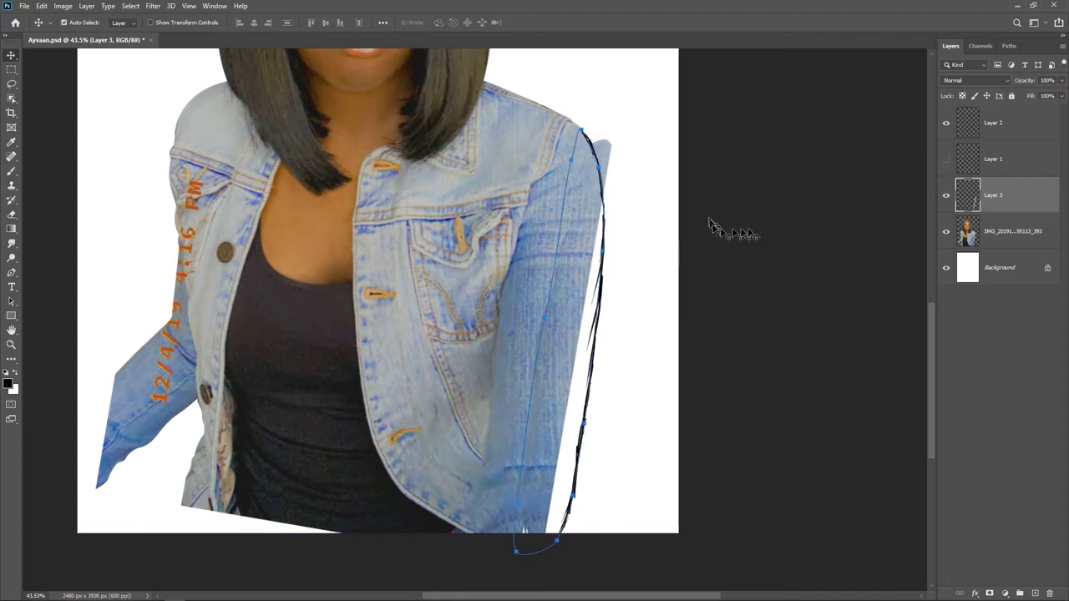
- Save the sleeve work path under the name Path
left_click(1009, 46)
double_click(985, 66)
type("Path")
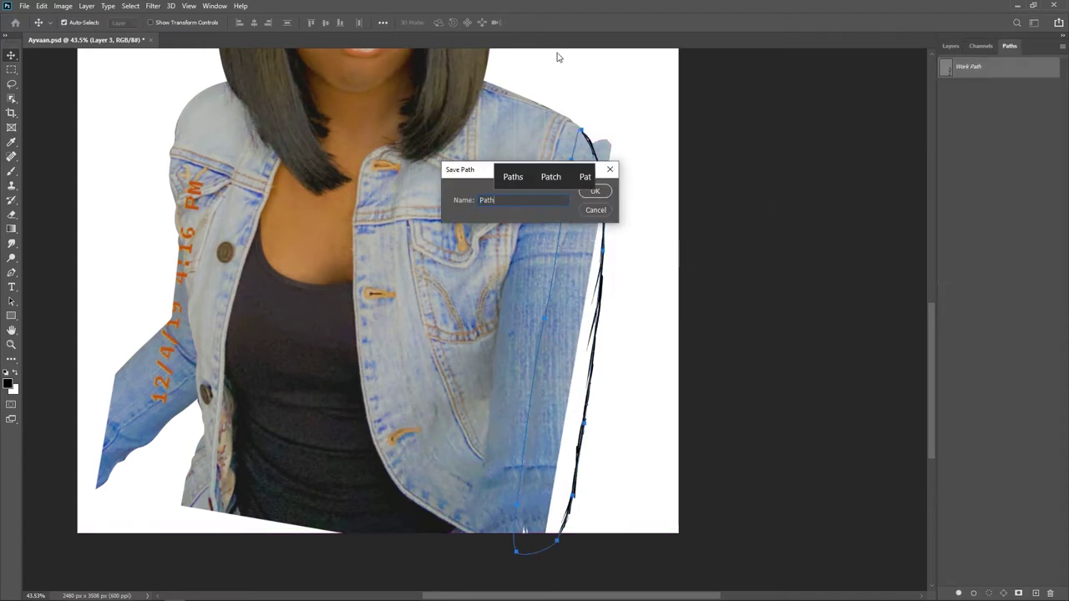
key("Return")
- Try to reposition the copied sleeve strip with Free Transform
left_click(950, 46)
key("ctrl+t")
left_click_drag(605, 342, 568, 350)
key("Escape")
left_click(64, 22)
left_click(933, 269)
key("ctrl+z")
key("p")
right_click(576, 223)
- Duplicate the saved sleeve path as a backup and deselect the paths
left_click(1007, 46)
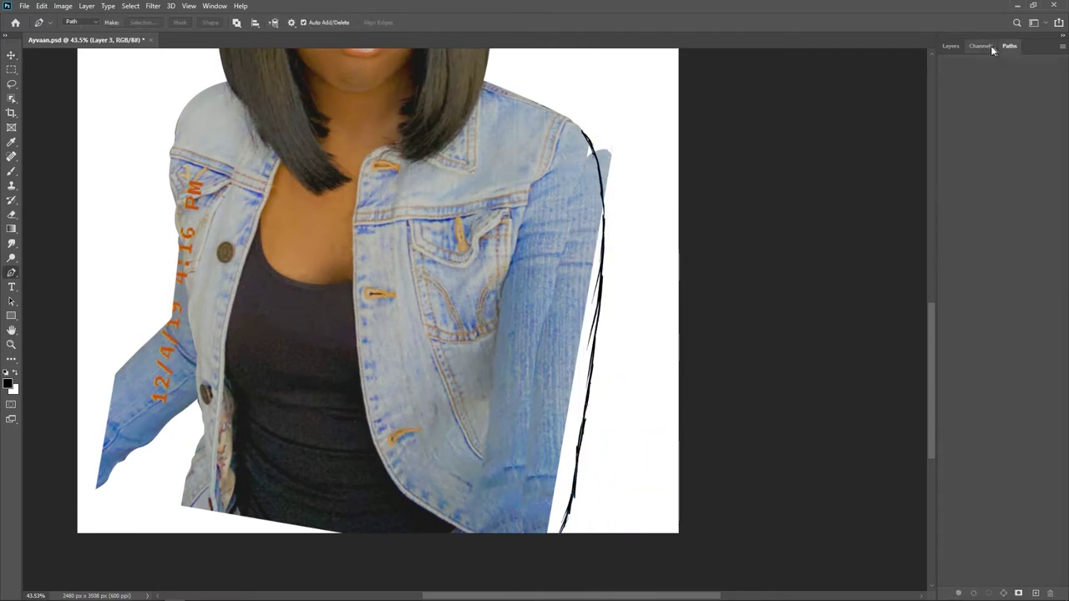
left_click(978, 69)
left_click_drag(978, 68, 1036, 593)
left_click(976, 72)
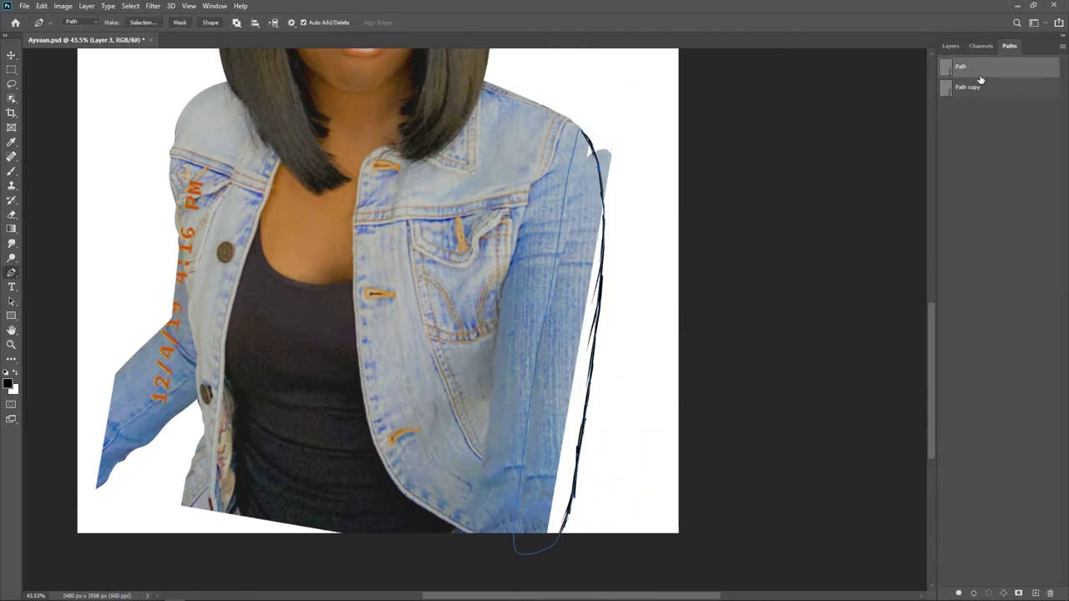
left_click(984, 133)
- Scale the sleeve strip to about 165% width and 109% height, rotate it about -5 degrees and position it over the sketched edge
left_click(950, 46)
key("v")
left_click_drag(582, 294, 588, 288)
key("ctrl+t")
left_click_drag(611, 336, 638, 340)
left_click_drag(650, 132, 632, 128)
left_click_drag(587, 275, 584, 270)
left_click_drag(536, 533, 524, 549)
left_click_drag(616, 130, 629, 124)
left_click_drag(587, 231, 592, 215)
left_click_drag(529, 534, 524, 547)
left_click_drag(577, 288, 576, 305)
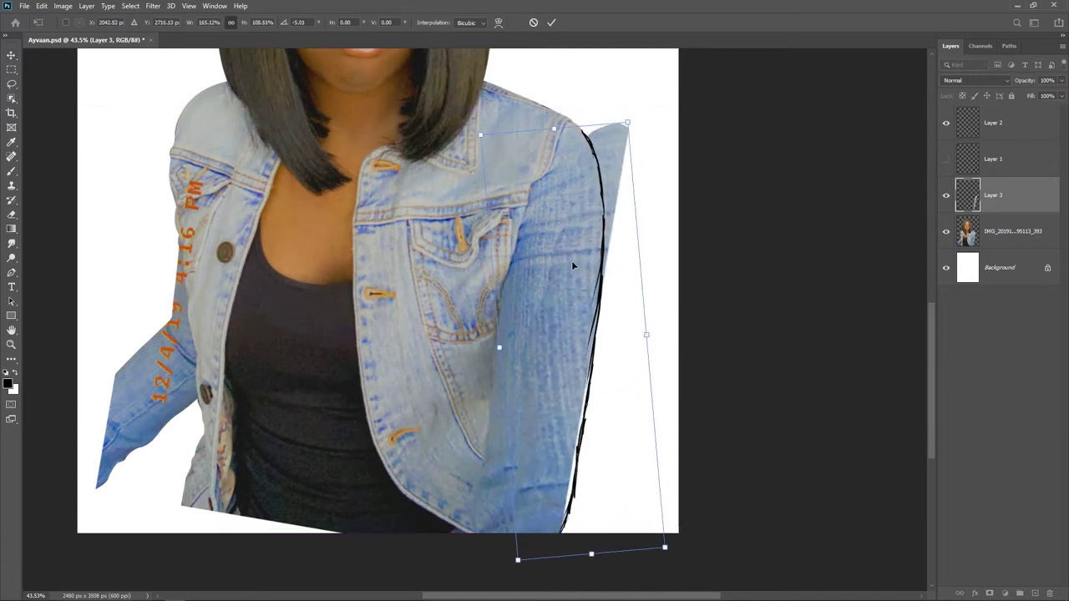
left_click(551, 24)
- Mask the sleeve strip with a selection made from the saved path and hide the sketch layer
left_click(1008, 46)
left_click(971, 67)
key("p")
right_click(578, 255)
left_click(614, 299)
left_click(950, 46)
left_click(990, 593)
left_click(946, 124)
- Set up a soft brush with 30% opacity and 39% flow for blending the sleeve strip's mask
scroll(557, 213, "down", 3)
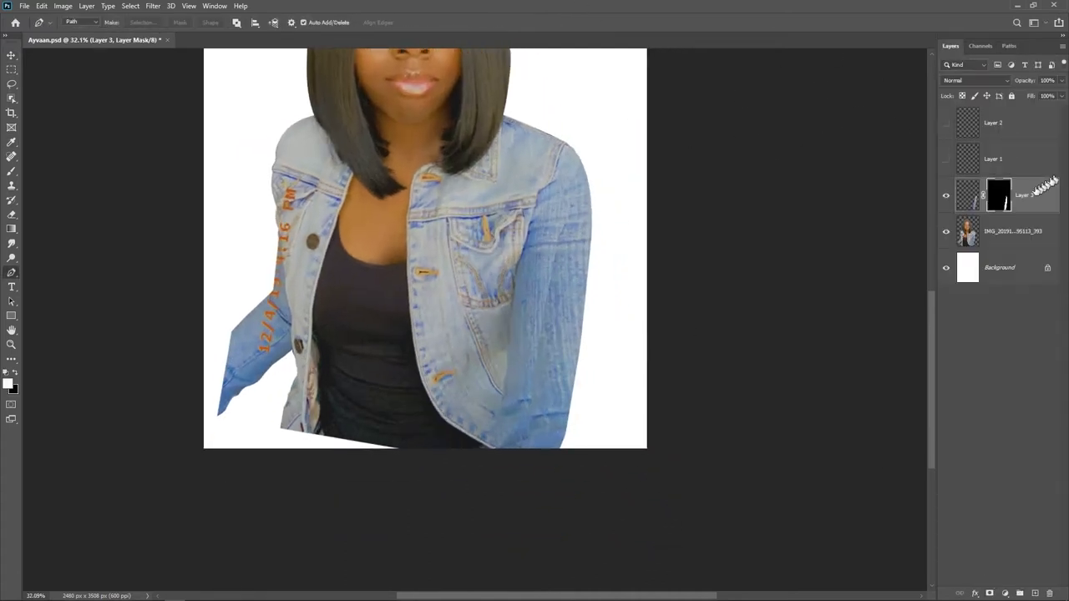
key("b")
right_click(468, 373)
left_click_drag(628, 416, 628, 359)
left_click(547, 375)
left_click_drag(223, 24, 196, 25)
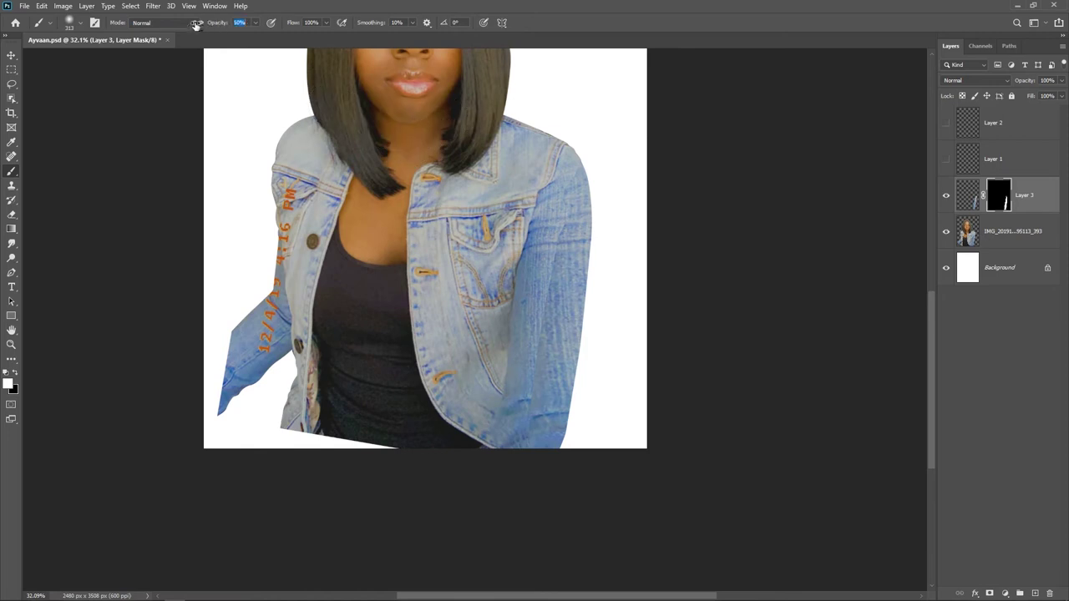
scroll(572, 281, "up", 2)
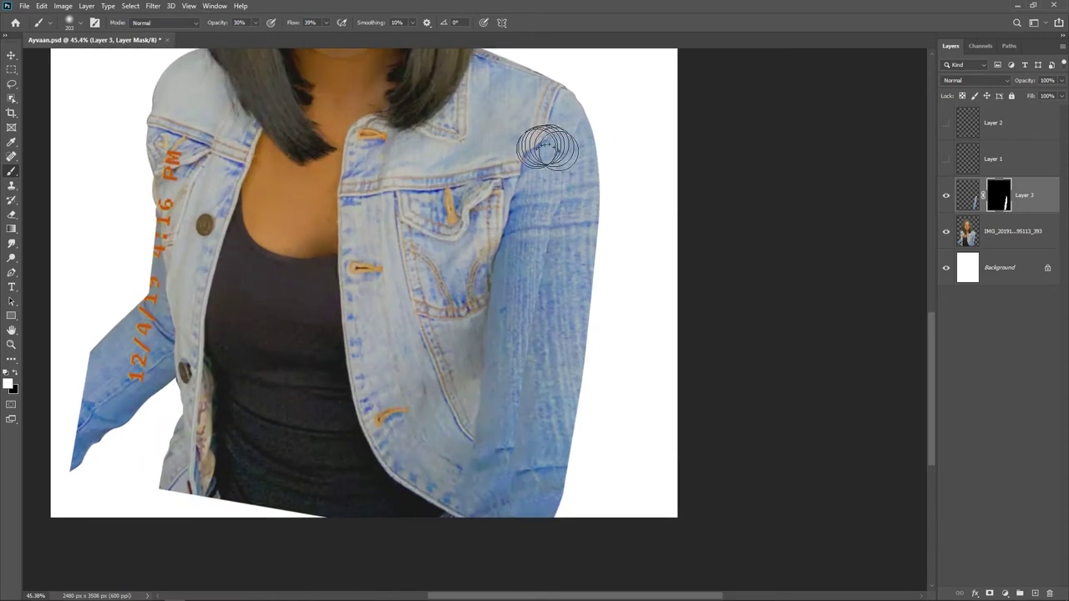
- Nudge the sleeve strip slightly with Free Transform so its denim texture lines up with the original sleeve
key("ctrl+t")
left_click_drag(508, 317, 503, 317)
key("Up")
key("Up")
key("Right")
key("Right")
key("Return")
- Paint black on the sleeve strip's mask to blend its seam into the original sleeve
left_click(999, 195)
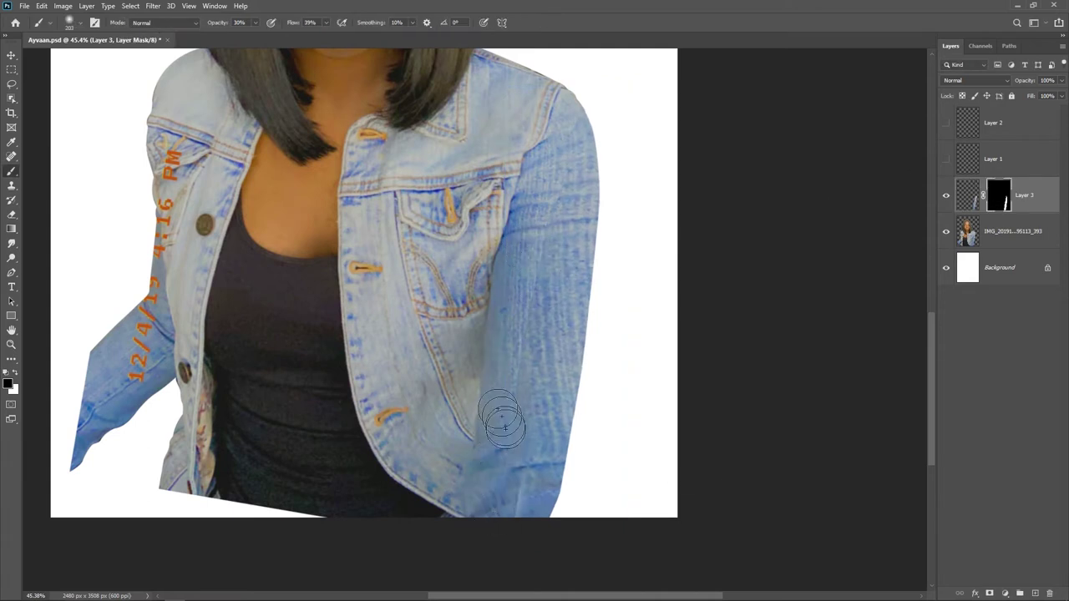
scroll(511, 314, "up", 2)
scroll(511, 314, "right", 1)
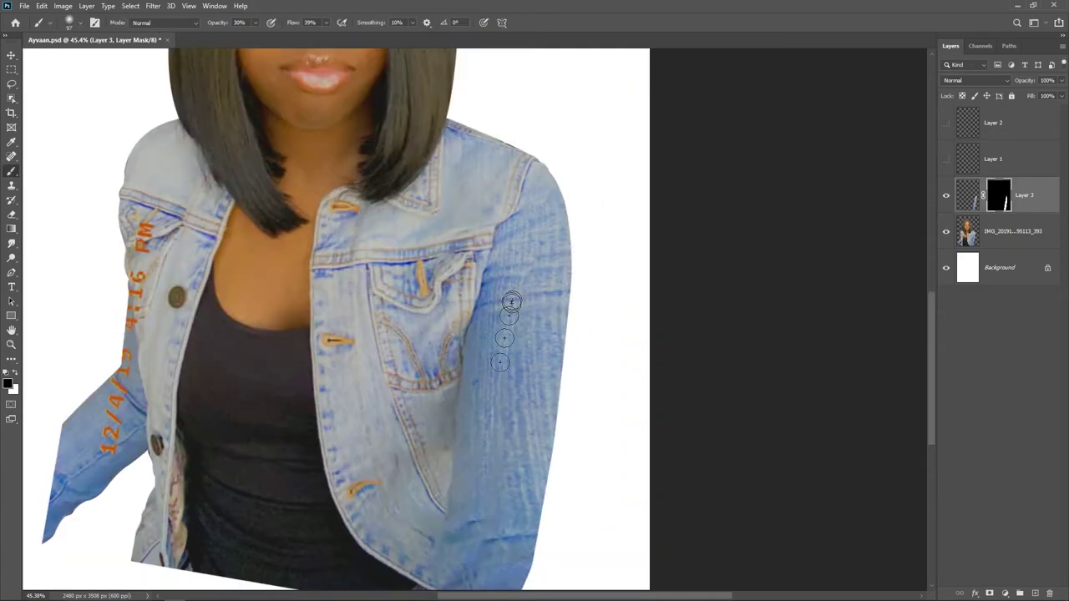
- Merge the masked sleeve strip with the photo layer beneath it
scroll(503, 365, "down", 3)
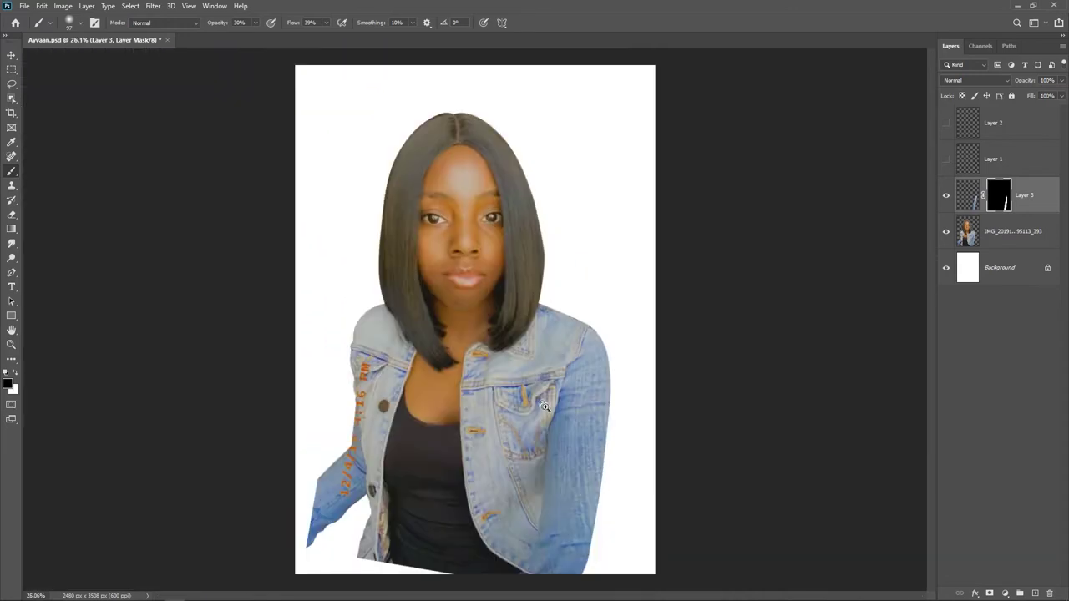
key("ctrl+e")
scroll(608, 406, "up", 3)
- Smooth the rebuilt sleeve's outer edge using the Smudge tool with a soft size 104 brush at 30% strength
left_click(11, 244)
right_click(582, 206, "alt")
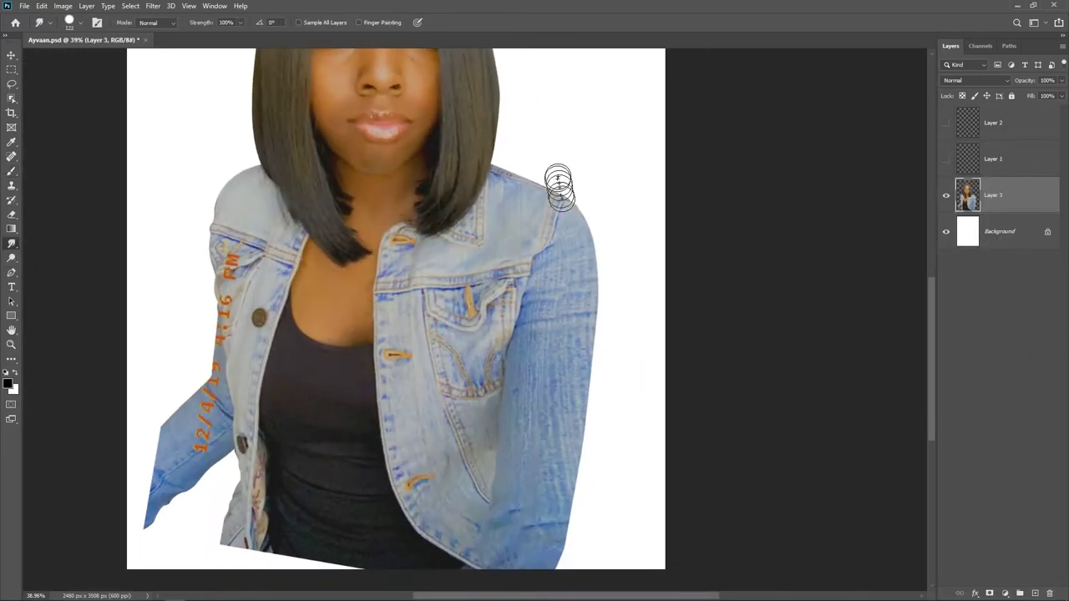
right_click(576, 203)
left_click(575, 323)
scroll(622, 317, "down", 2)
left_click(622, 309)
key("Return")
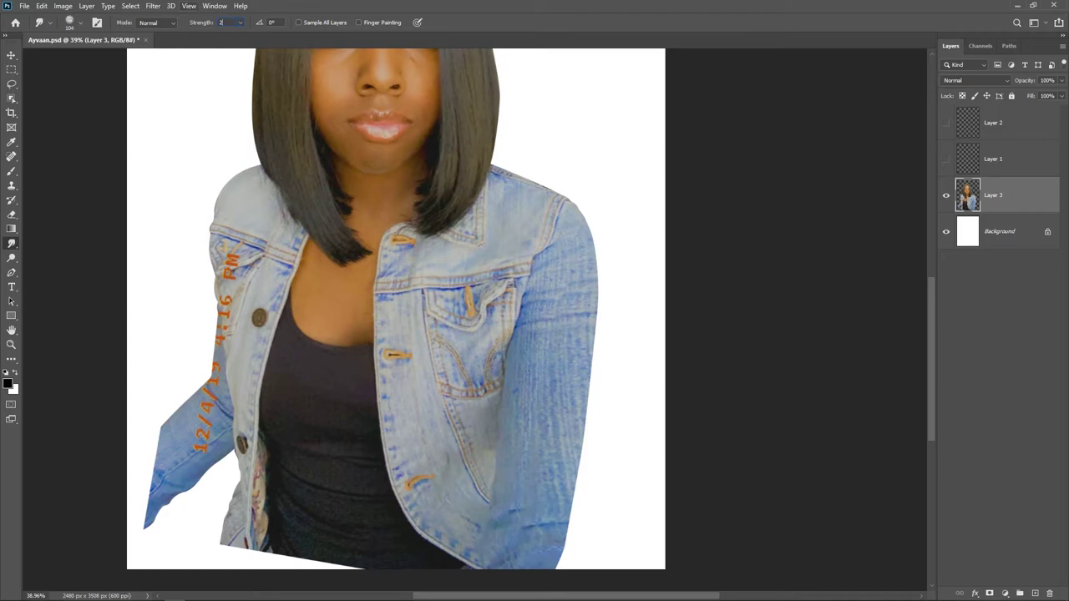
scroll(552, 398, "up", 3)
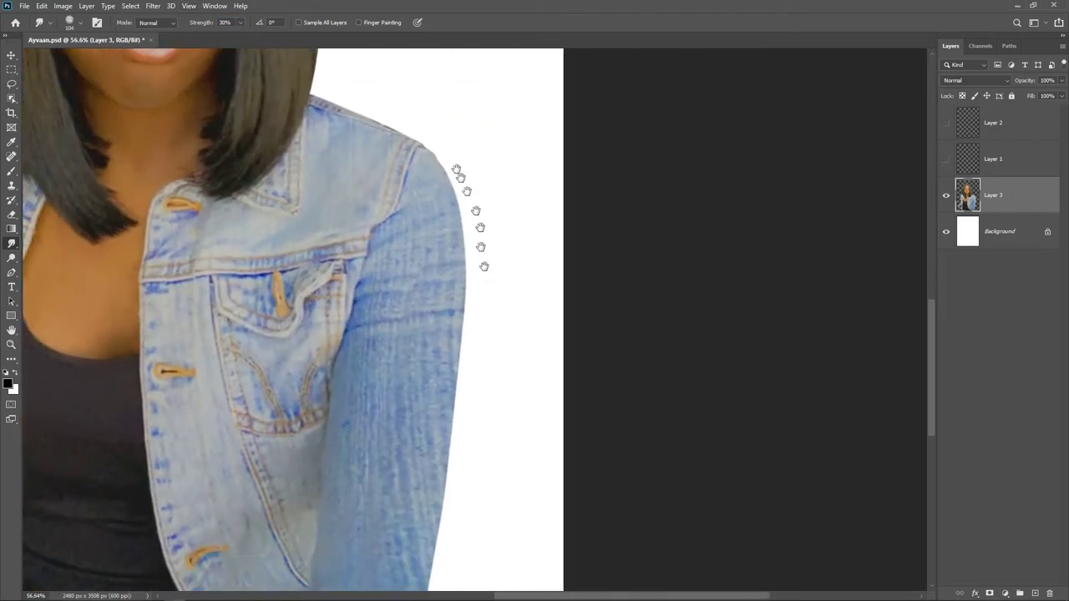
left_click_drag(483, 337, 543, 231)
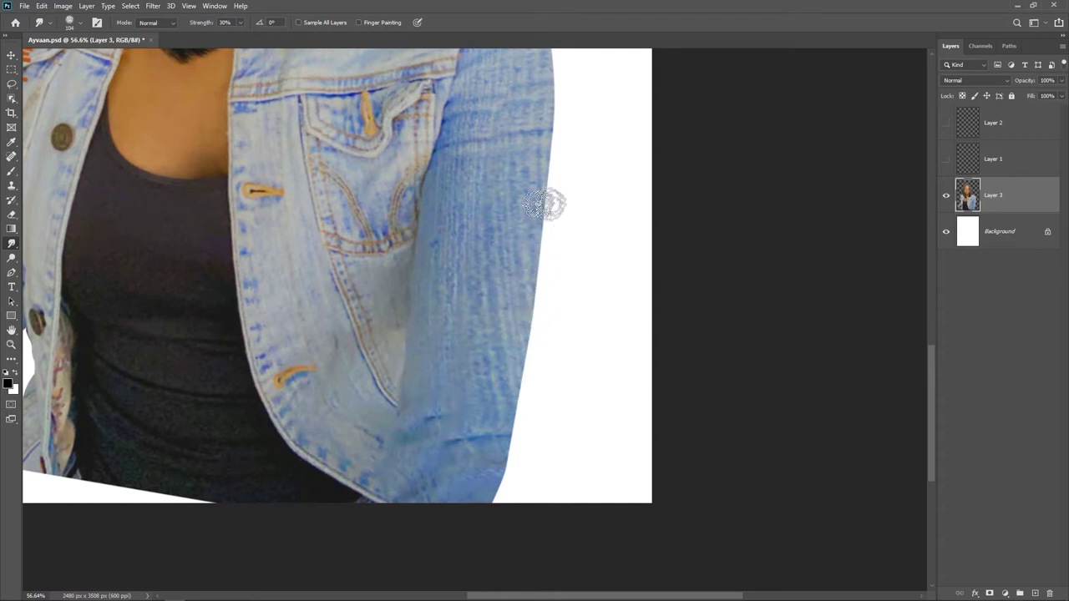
key("ctrl+0")
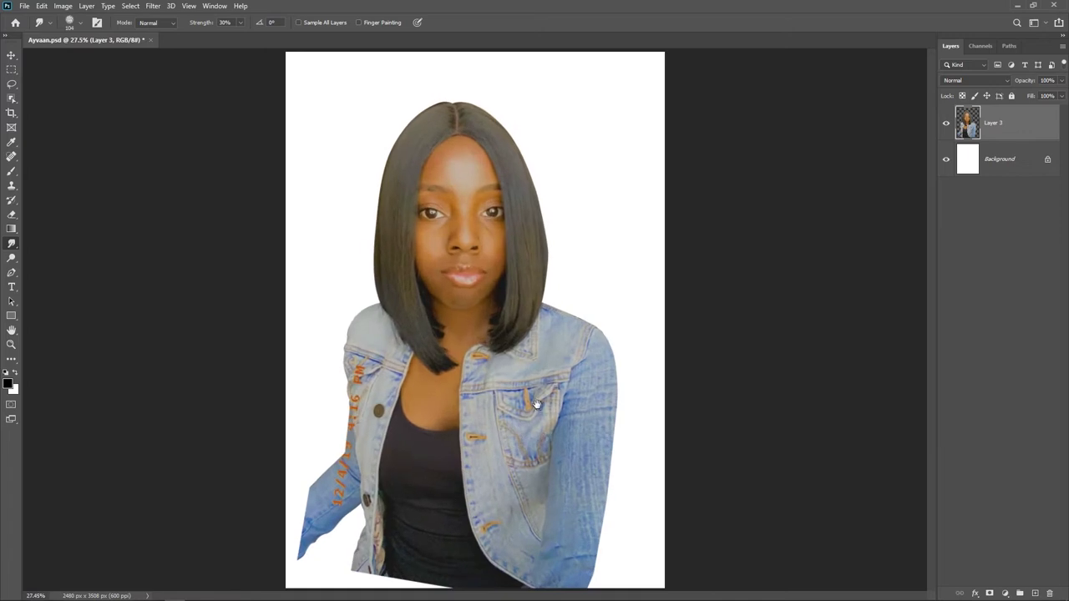
- Convert the portrait layer to a smart object, duplicate it and hide the original
right_click(985, 124)
left_click(961, 272)
key("ctrl+j")
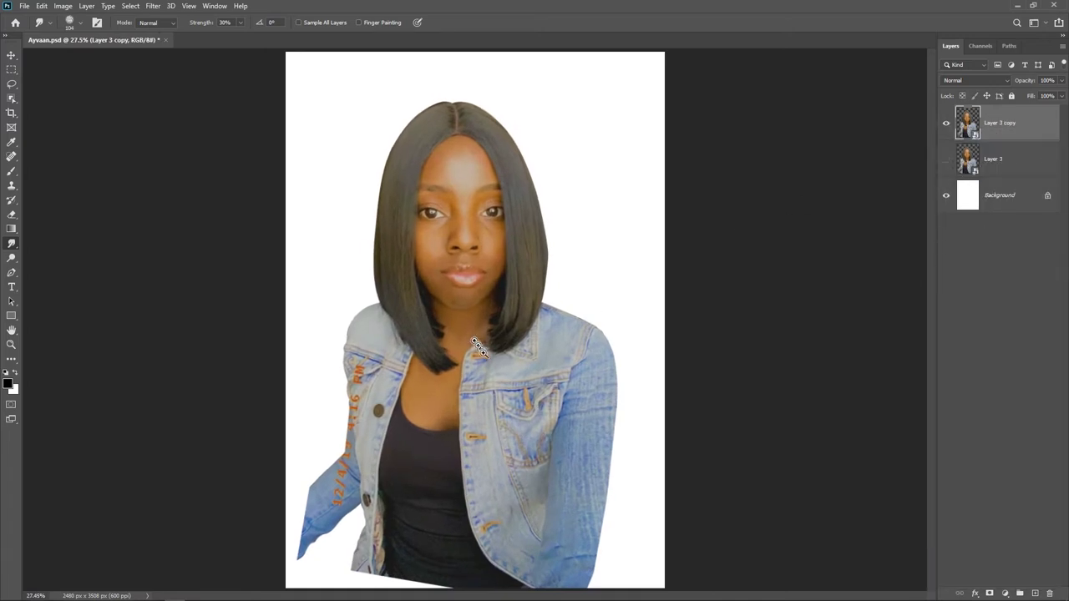
- Slightly enlarge and reposition the duplicated portrait with Free Transform
left_click_drag(479, 347, 453, 349)
key("ctrl+t")
left_click_drag(570, 172, 575, 167)
left_click_drag(489, 334, 485, 364)
left_click_drag(570, 197, 576, 190)
left_click_drag(485, 374, 490, 357)
left_click_drag(519, 266, 519, 259)
left_click(532, 22)
- Draw a closed Pen path around the head, running along the chin, across the hair and above the crown
scroll(493, 313, "up", 4)
left_click(12, 273)
scroll(376, 284, "up", 3)
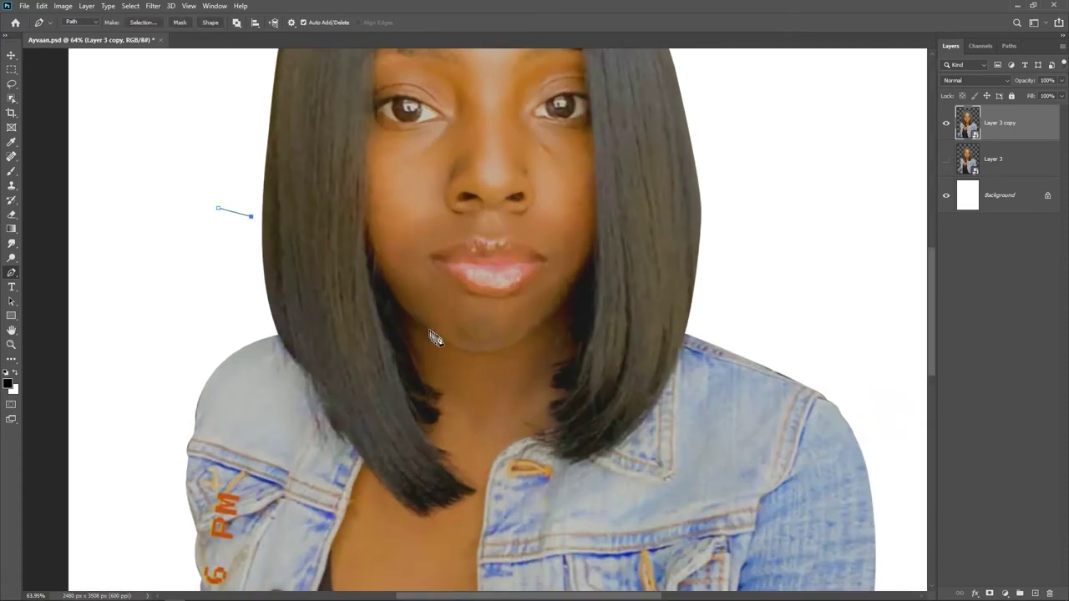
left_click(608, 278)
left_click_drag(723, 205, 740, 164)
scroll(732, 248, "down", 4)
left_click_drag(733, 249, 689, 383)
left_click_drag(692, 213, 656, 161)
left_click_drag(539, 150, 490, 157)
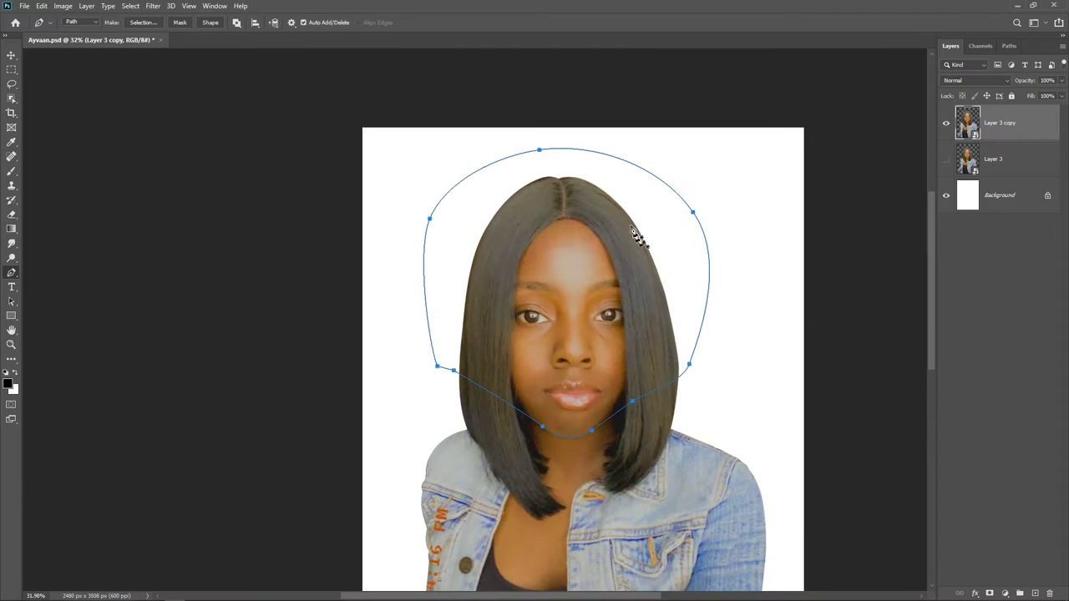
- Make a selection from the head path and copy the head onto its own layer
right_click(608, 254)
left_click(643, 289)
key("Return")
key("ctrl+j")
key("v")
left_click_drag(653, 411, 559, 315)
key("ctrl+t")
scroll(588, 289, "down", 1)
left_click_drag(583, 109, 604, 129)
scroll(589, 129, "down", 1)
key("Escape")
- Convert the copied head layer to a smart object and enlarge it to about 109% with Free Transform
right_click(1017, 128)
left_click(963, 271)
key("ctrl+t")
key("Return")
key("ctrl+plus")
- Resize and position the body layer beneath the enlarged head with Free Transform
left_click(576, 359)
key("ctrl+t")
left_click_drag(548, 409, 560, 388)
left_click(532, 23)
key("ctrl+plus")
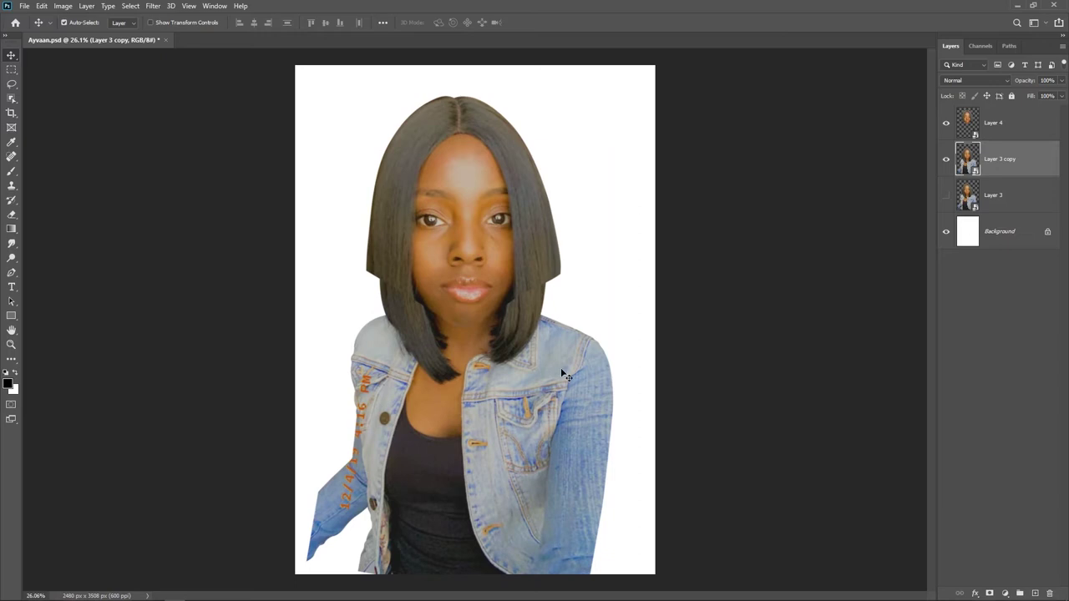
key("ctrl+t")
key("Escape")
- Fine-tune the head layer's fit over the body with Free Transform
left_click(993, 122)
scroll(573, 60, "up", 1)
key("ctrl+t")
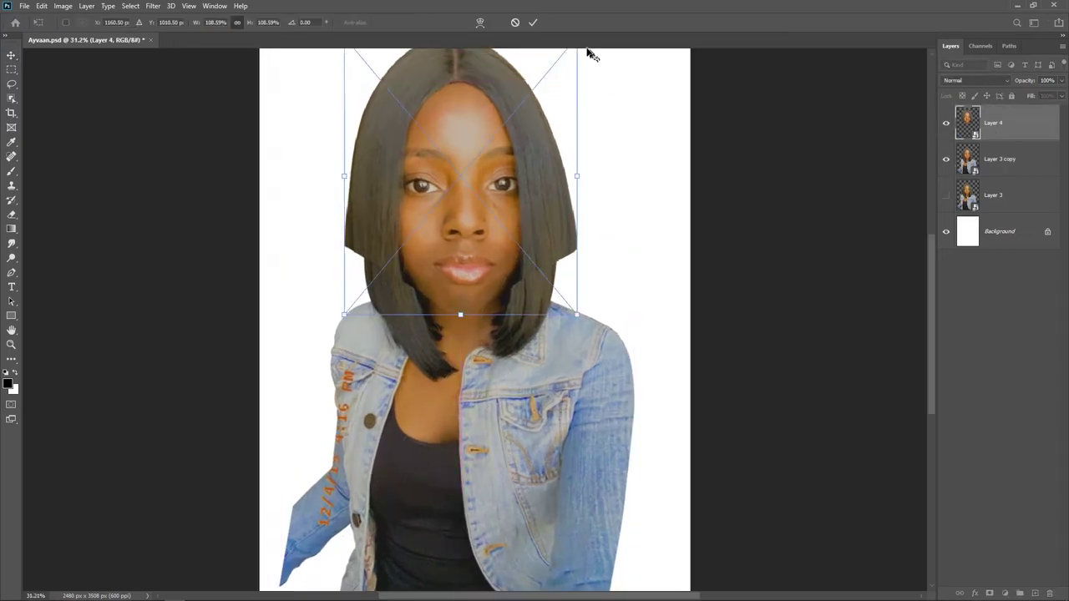
scroll(573, 60, "up", 2)
left_click(533, 22)
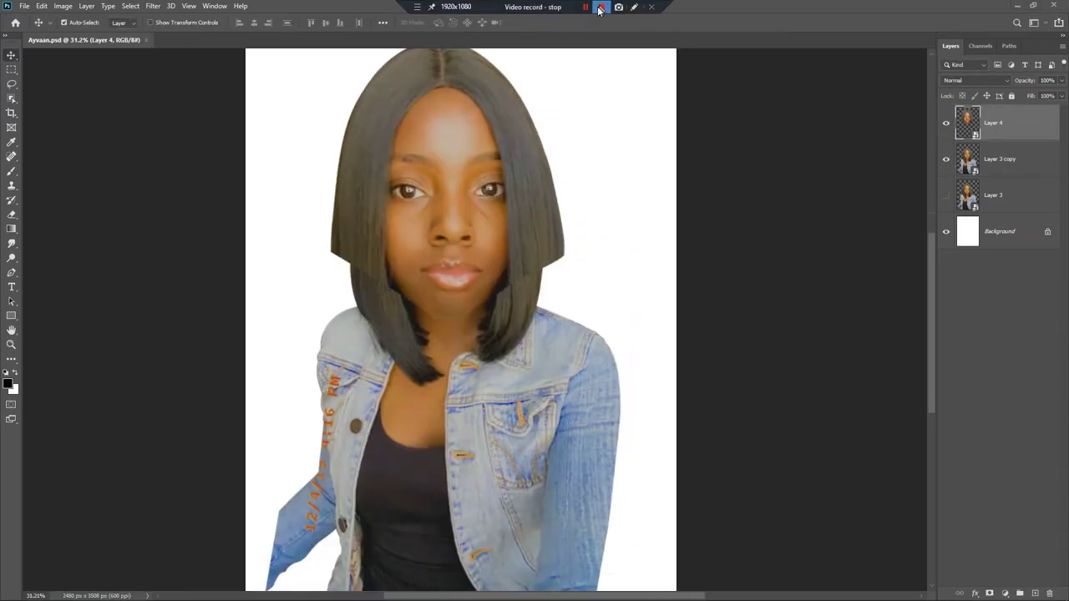
- Open Liquify on the body layer and push the rebuilt sleeve's outer edge inward with the Forward Warp tool
left_click_drag(496, 409, 539, 363)
left_click_drag(591, 476, 586, 476)
left_click(153, 6)
left_click(190, 96)
left_click_drag(491, 401, 606, 360)
left_click_drag(573, 488, 558, 492)
left_click_drag(594, 381, 585, 392)
- Reshape the shoulder and forearm on the date-stamped side of the jacket with Forward Warp
left_click_drag(244, 481, 260, 491)
left_click_drag(299, 327, 312, 338)
mouse_move(286, 502)
left_mouse_down()
mouse_move(296, 513)
mouse_move(274, 501)
left_mouse_up()
left_click_drag(324, 336, 334, 333)
- Slim both shoulders and arms further with Forward Warp and apply the Liquify filter to the body
left_click_drag(526, 367, 520, 371)
left_click_drag(528, 457, 519, 459)
left_click_drag(549, 566, 535, 562)
left_click_drag(551, 301, 522, 305)
left_click_drag(553, 402, 545, 401)
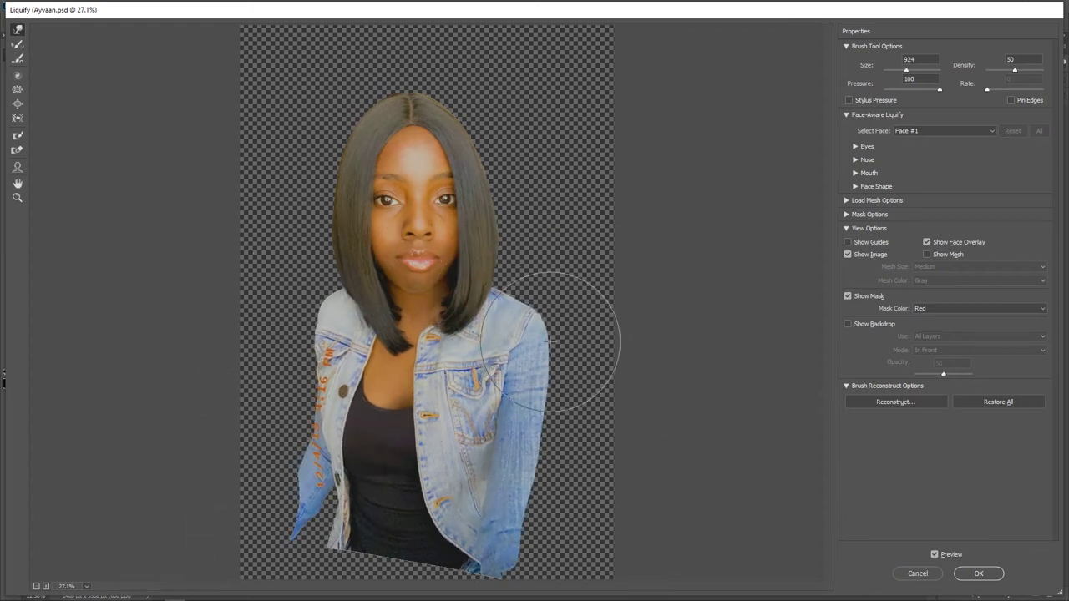
left_click_drag(322, 366, 328, 368)
left_click_drag(328, 475, 333, 476)
left_click_drag(522, 366, 517, 367)
left_click_drag(312, 481, 318, 513)
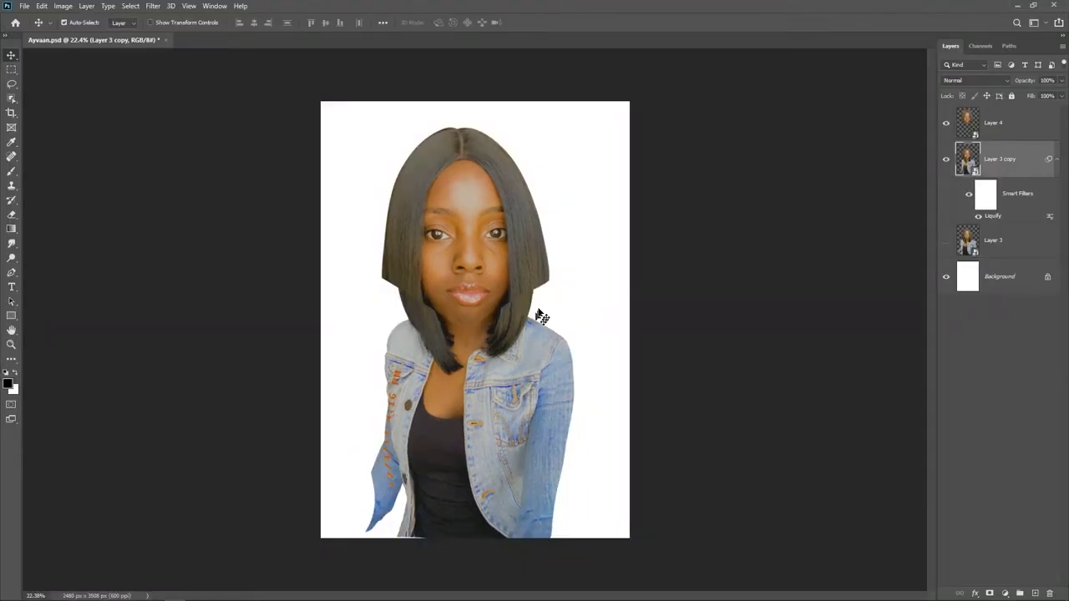
- Select the head and body layers together and scale them to 111.91% with Free Transform
scroll(542, 316, "up", 1)
left_click(1012, 131, "shift")
key("ctrl+t")
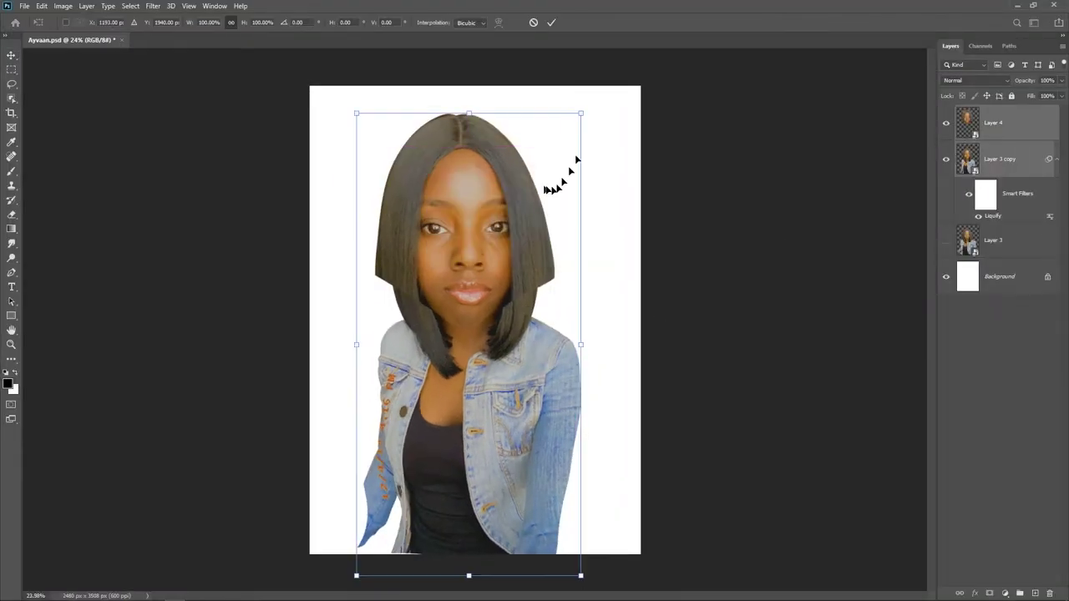
left_click_drag(580, 112, 594, 86)
left_click(552, 22)
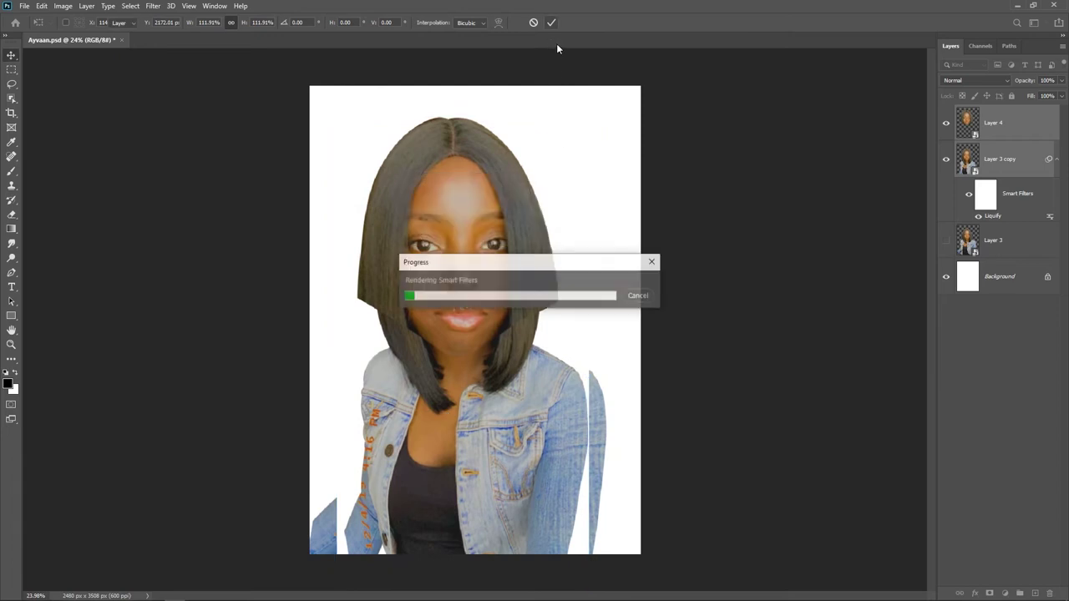
- Reopen the body layer's Liquify smart filter, refine the date-stamped forearm's shape and apply it
left_click(983, 155)
double_click(989, 216)
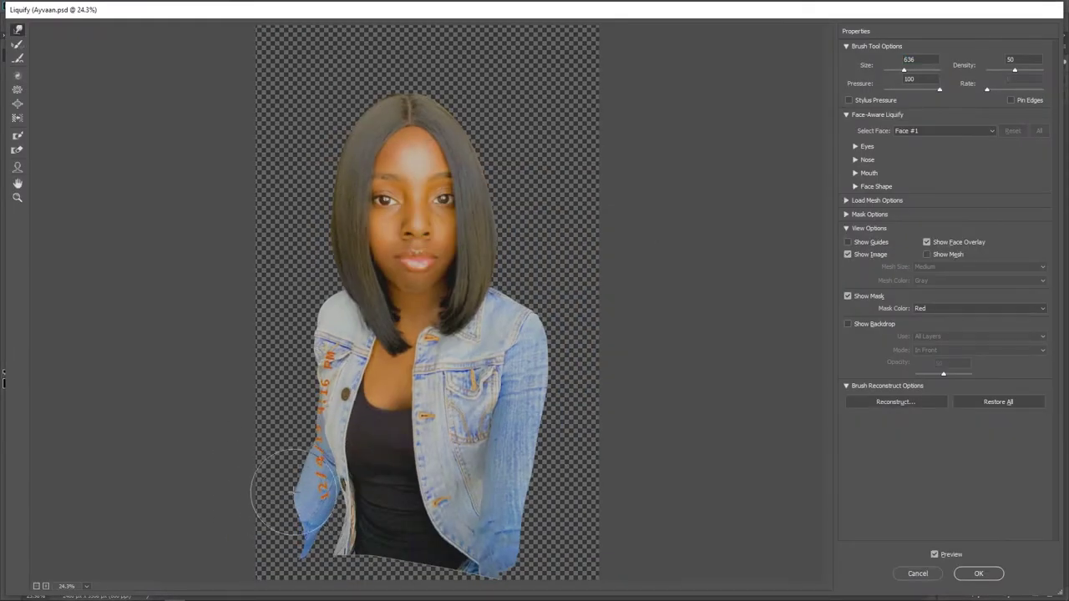
left_click(979, 573)
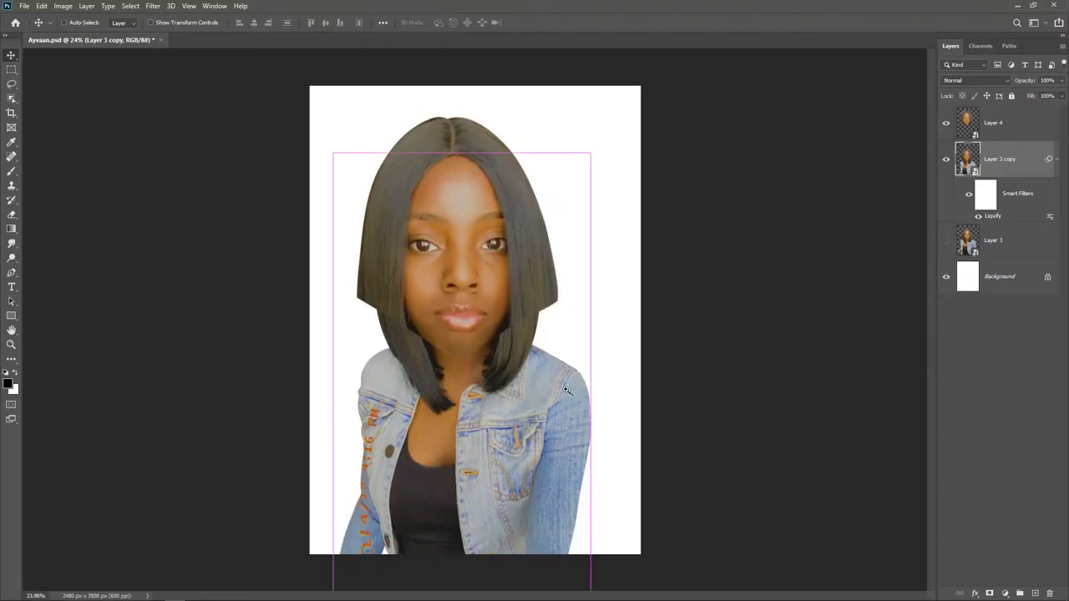
scroll(488, 282, "down", 2)
- Liquify the head layer with a large Forward Warp brush, widening the face at eye level and reshaping the chin
left_click(1002, 123)
left_click(1057, 159)
left_click(152, 6)
left_click(173, 94)
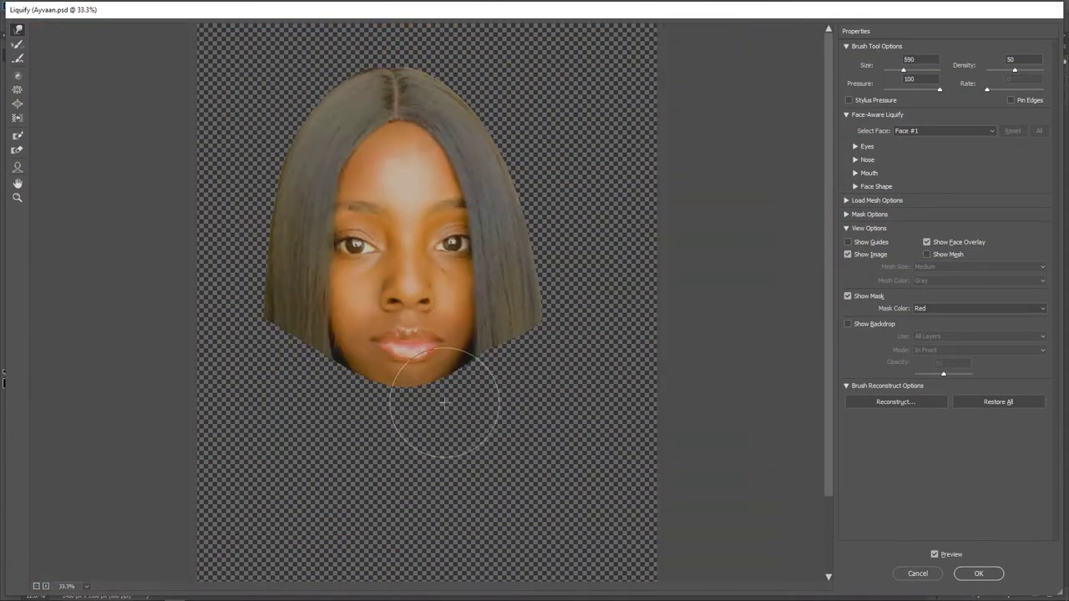
key("ctrl+z")
left_click_drag(483, 327, 557, 328)
left_click_drag(488, 276, 499, 267)
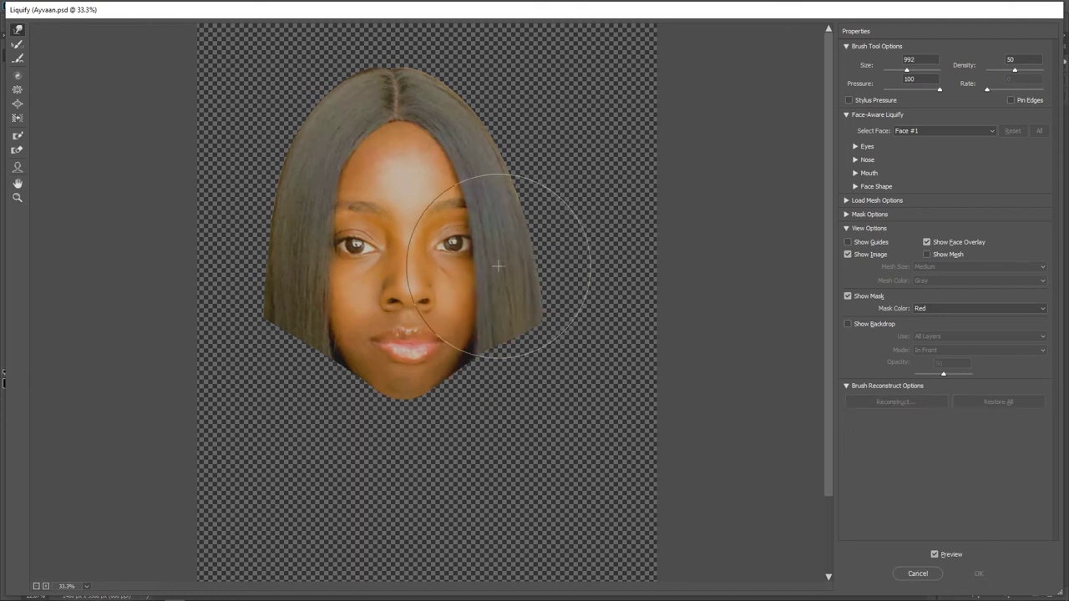
left_click_drag(355, 278, 345, 278)
left_click_drag(410, 419, 407, 411)
left_click_drag(405, 425, 405, 419)
key("ctrl+z")
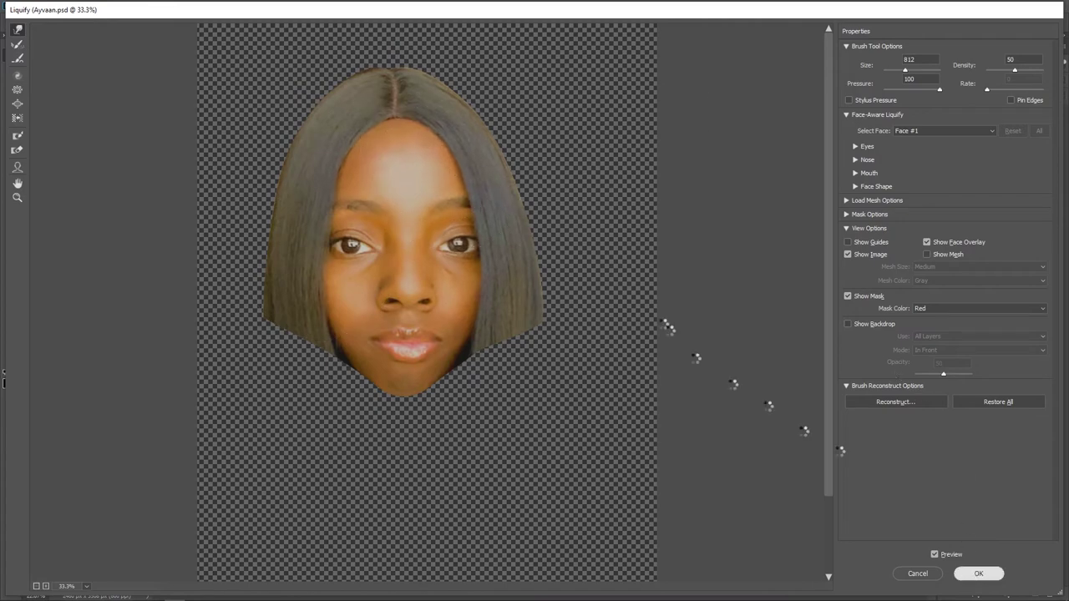
left_click(977, 573)
- Run Liquify on the head again with eye size 66, eye height 22, eye width 1 and nose width -100
left_click(153, 6)
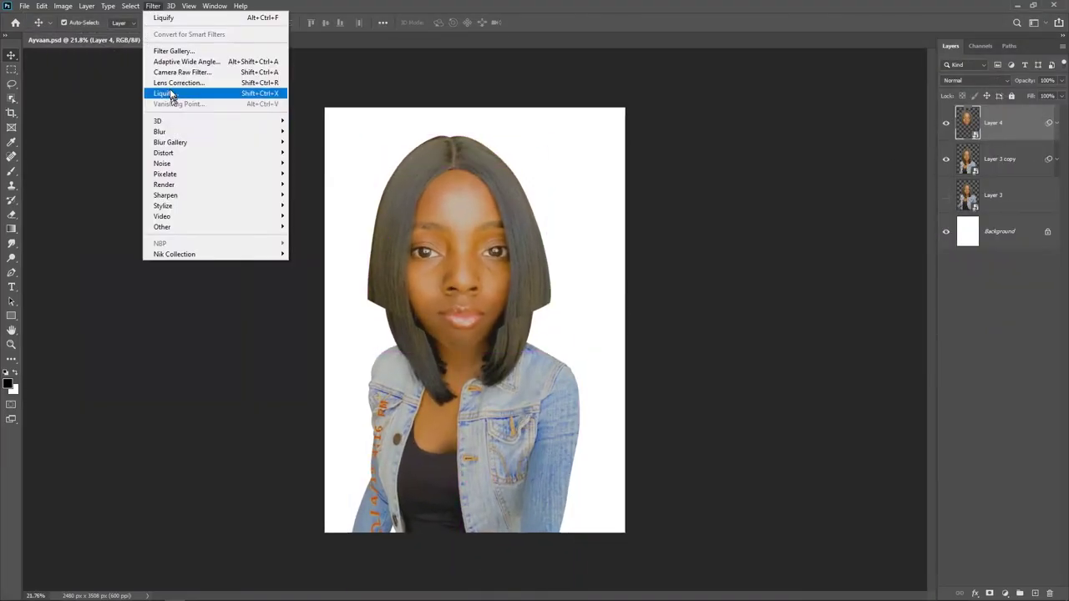
left_click(167, 92)
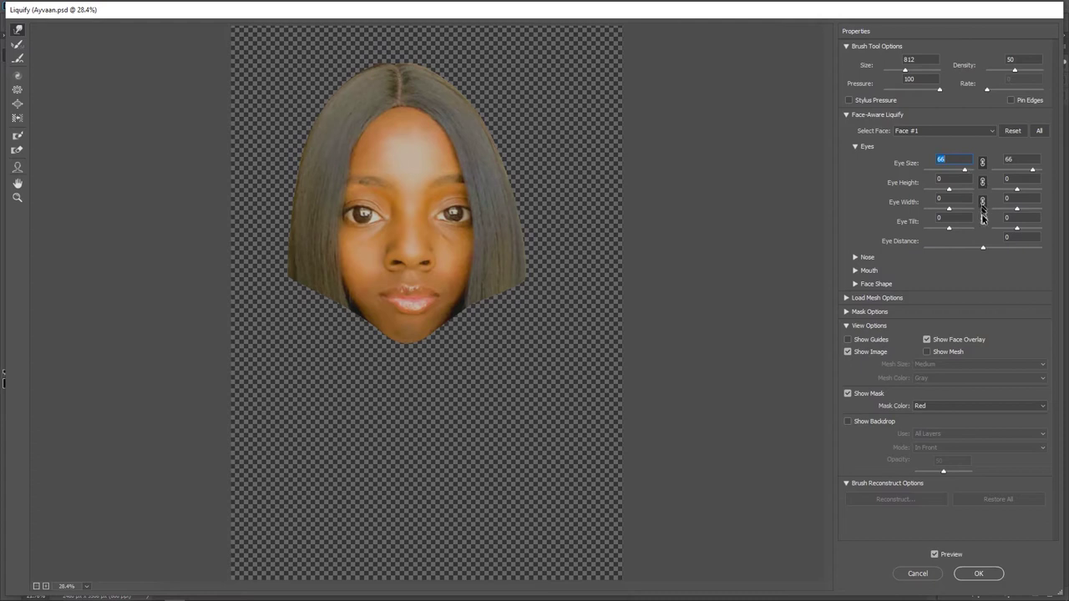
left_click(870, 257)
left_click(951, 300)
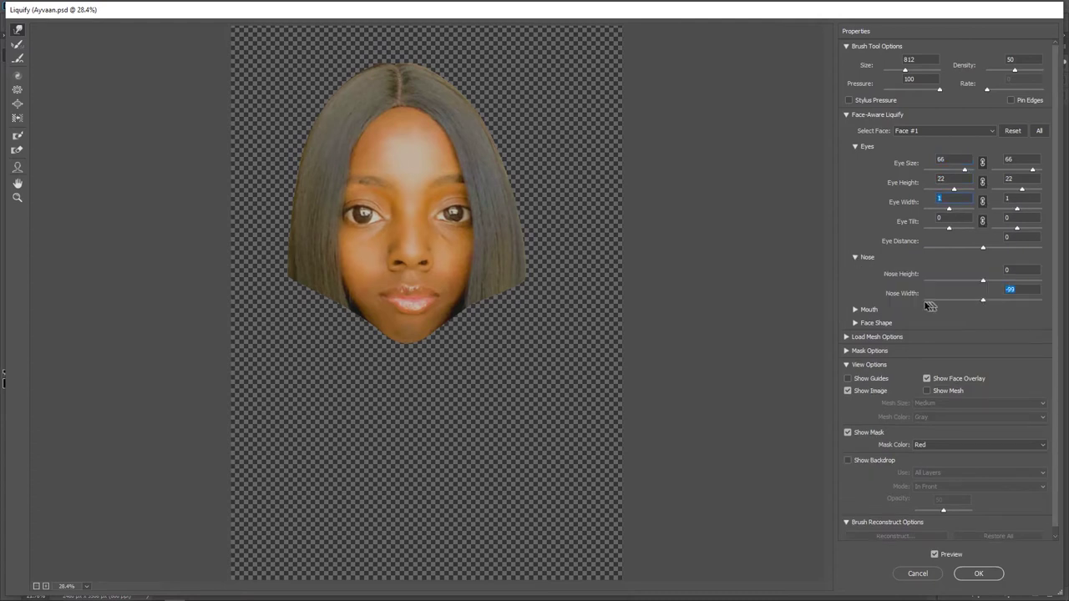
- Set mouth width to -100, chin height to -44, jawline to 58 and face width to 46, and apply Liquify
left_click(856, 310)
left_click(856, 420)
scroll(983, 420, "down", 2)
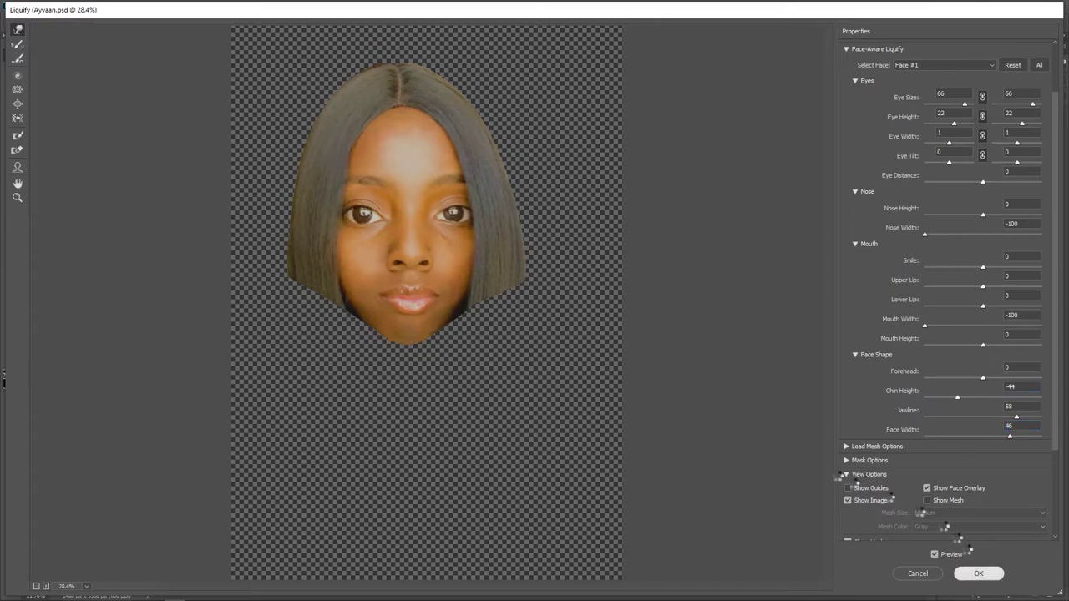
left_click(977, 573)
- Apply another Face-Aware Liquify pass to the head with smile 18 and a narrower mouth and nose
left_click(153, 6)
left_click(167, 101)
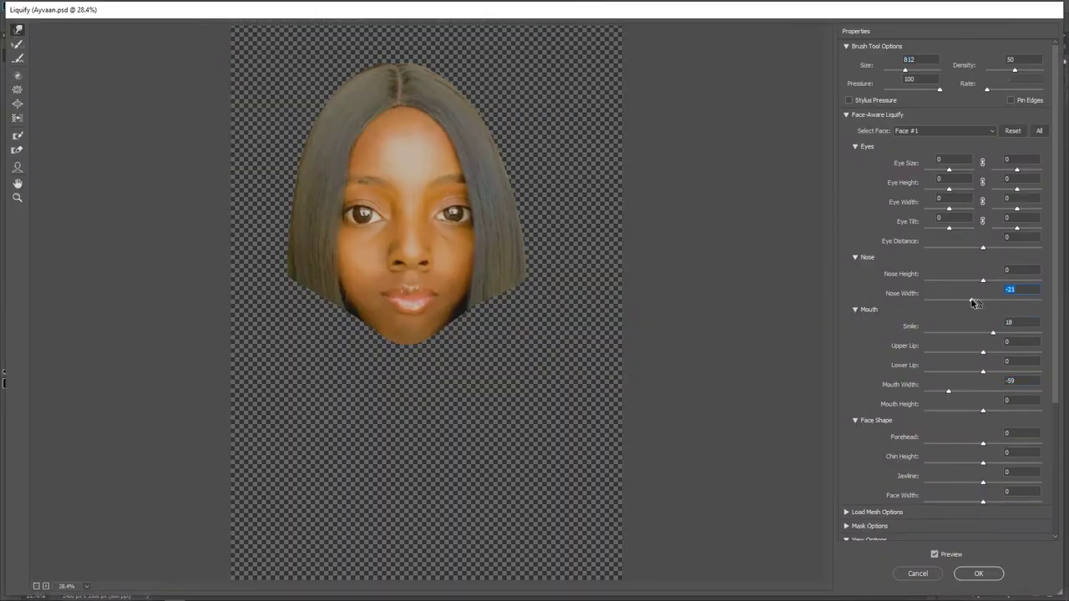
left_click_drag(971, 393, 966, 393)
left_click(978, 573)
left_click(154, 7)
left_click(166, 69)
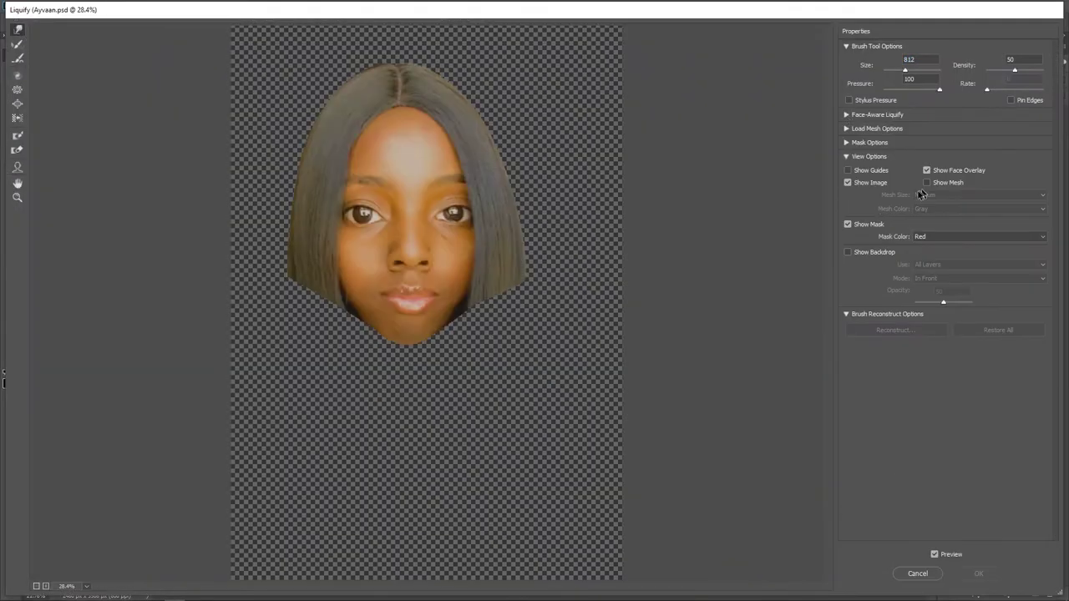
left_click(918, 574)
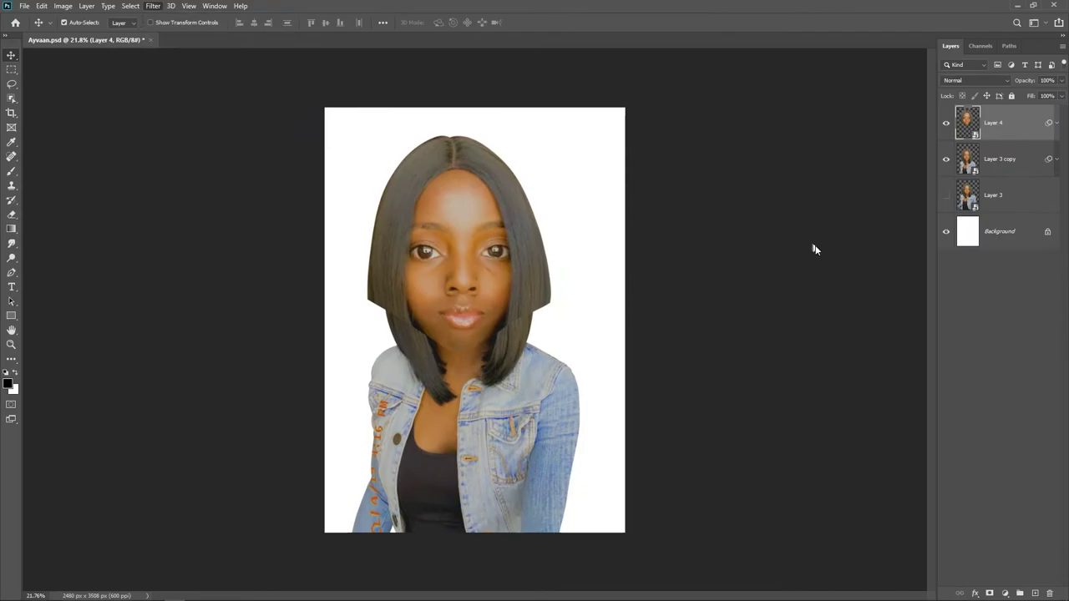
- Open Liquify on the head layer and show Layer 3 copy as a backdrop in front at 50% opacity
key("ctrl+shift+x")
left_click(949, 264)
left_click(932, 294)
left_click(932, 265)
left_click(922, 285)
- Push the hair edge on the rebuilt-sleeve side inward to match the backdrop, reducing the warp brush size
key("bracketleft")
key("bracketleft")
key("bracketleft")
left_click_drag(540, 263, 532, 263)
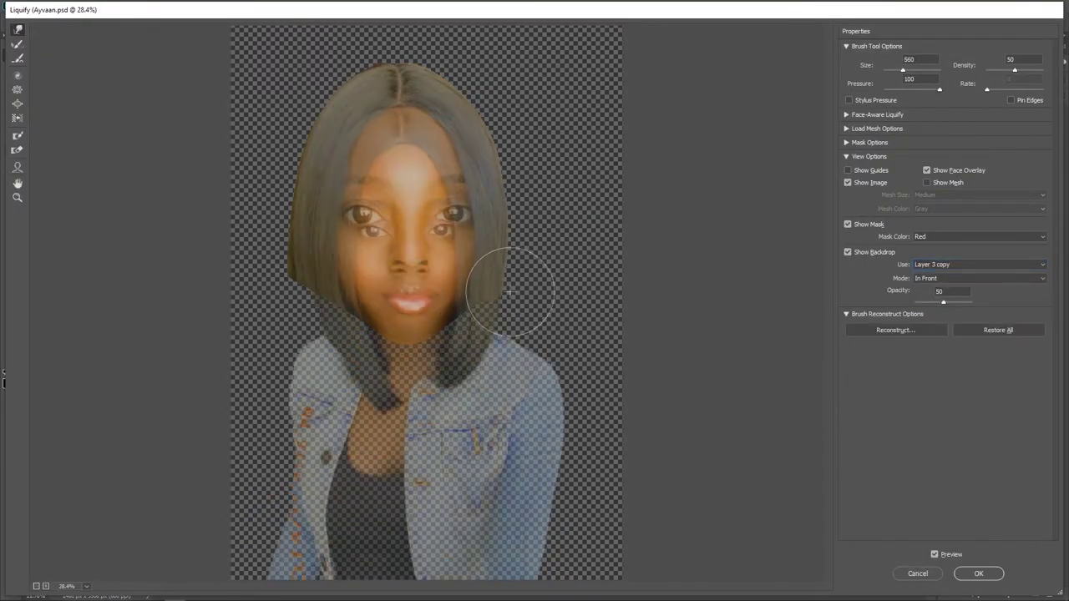
key("bracketleft")
key("bracketleft")
key("bracketleft")
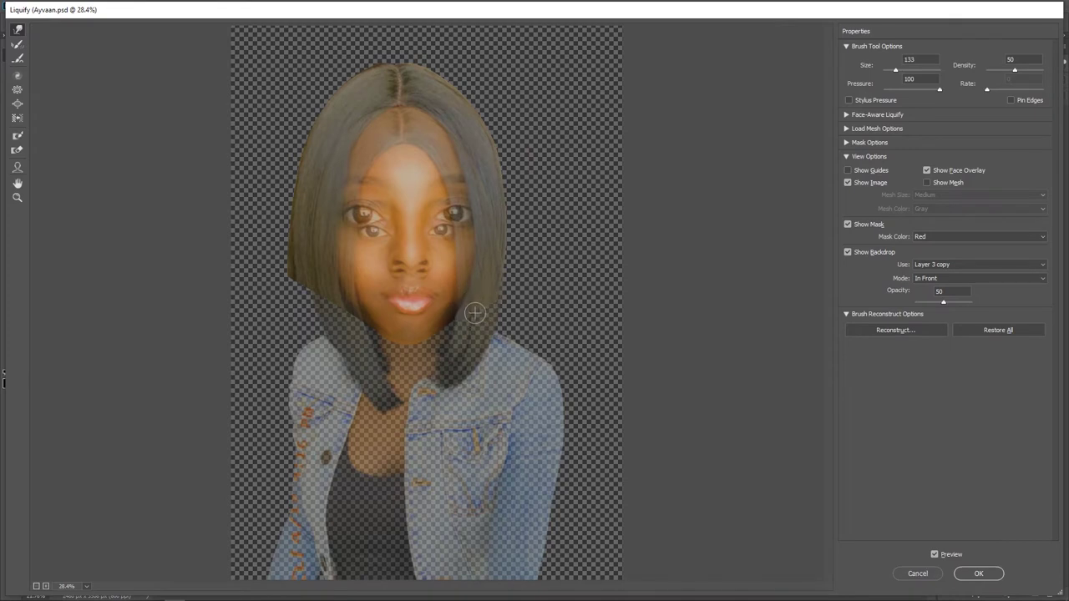
- Push the hair on the date-stamped side and the crown inward to match the backdrop, and apply Liquify
key("bracketright")
left_click_drag(256, 244, 285, 253)
left_click_drag(275, 226, 298, 227)
left_click_drag(270, 169, 277, 201)
left_click_drag(285, 314, 244, 312)
mouse_move(279, 110)
left_mouse_down()
mouse_move(282, 162)
mouse_move(329, 78)
mouse_move(409, 53)
mouse_move(361, 63)
mouse_move(435, 61)
left_mouse_up()
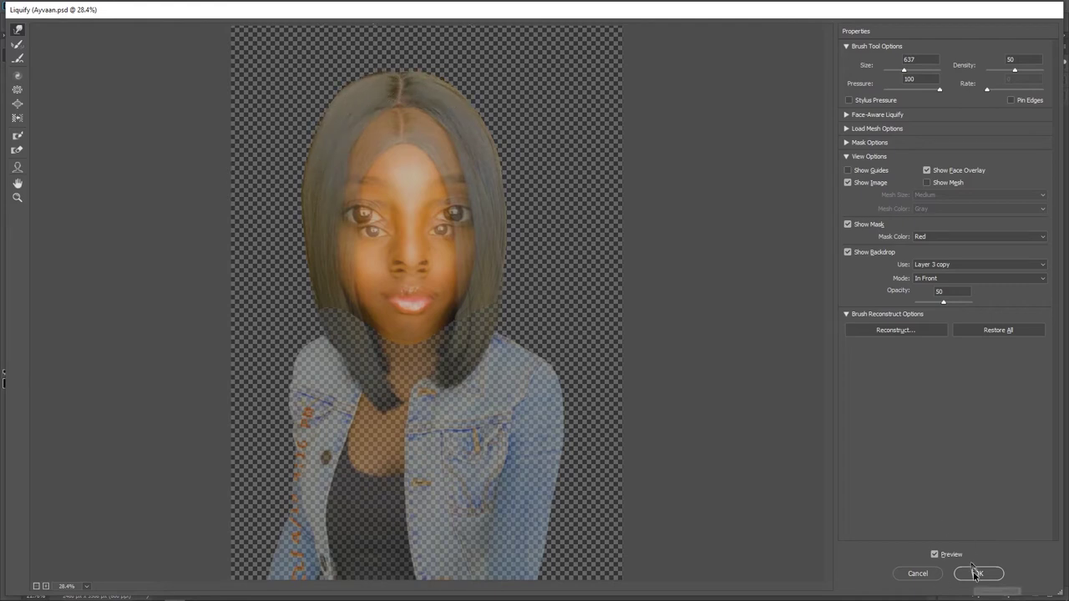
left_click(978, 574)
- Open Liquify on the body layer, turn off the backdrop and push both shoulders inward with Forward Warp
mouse_move(558, 348)
left_mouse_down()
mouse_move(546, 349)
mouse_move(566, 335)
mouse_move(570, 394)
mouse_move(585, 393)
left_mouse_up()
left_click(1005, 153)
left_click(152, 7)
left_click(167, 97)
left_click(849, 253)
left_click_drag(584, 363, 574, 352)
left_click_drag(299, 322, 272, 322)
left_click_drag(317, 311, 326, 308)
left_click_drag(519, 293, 489, 293)
left_click_drag(541, 310, 532, 316)
- Reshape the date-stamped forearm and the torso using a size 1290 Forward Warp brush, and apply Liquify
left_click_drag(484, 430, 532, 432)
left_click_drag(315, 526, 324, 527)
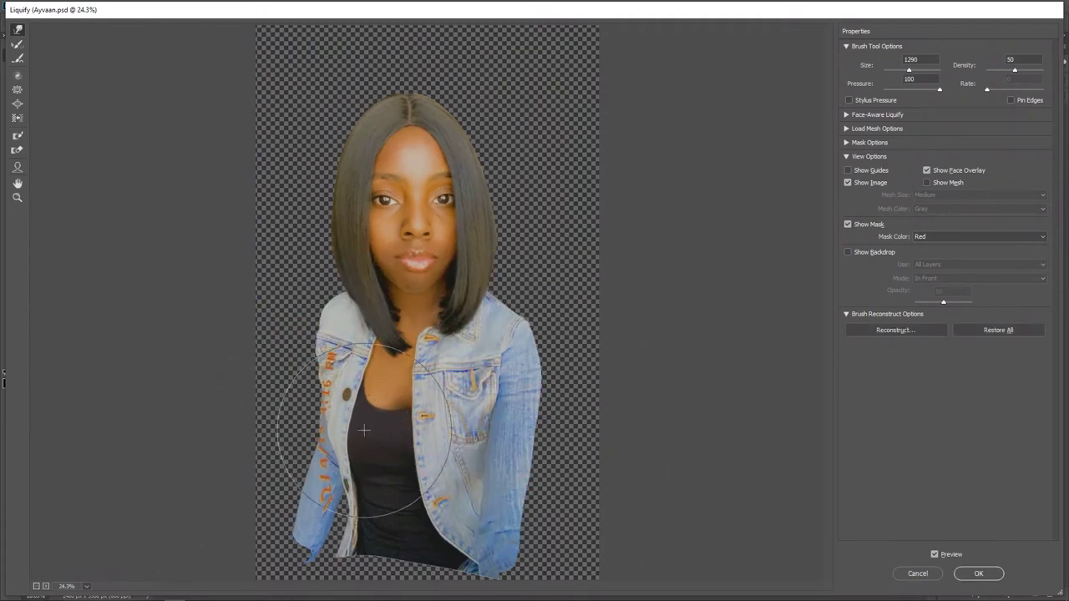
left_click_drag(383, 438, 394, 434)
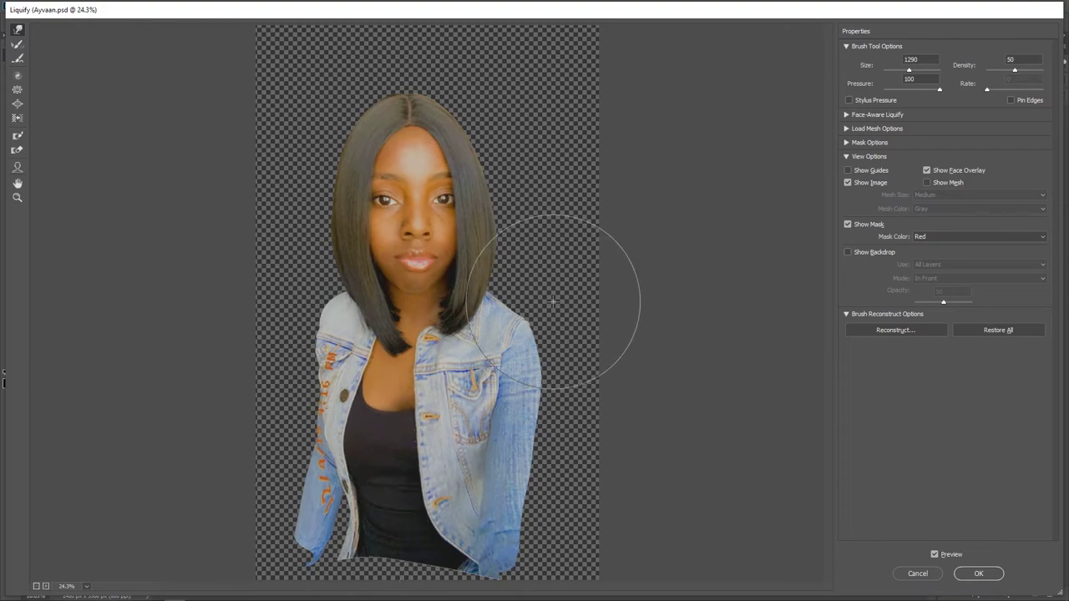
left_click(978, 573)
- Duplicate the head and body layers and merge the duplicates into one layer
left_click(1021, 134, "ctrl")
key("ctrl+j")
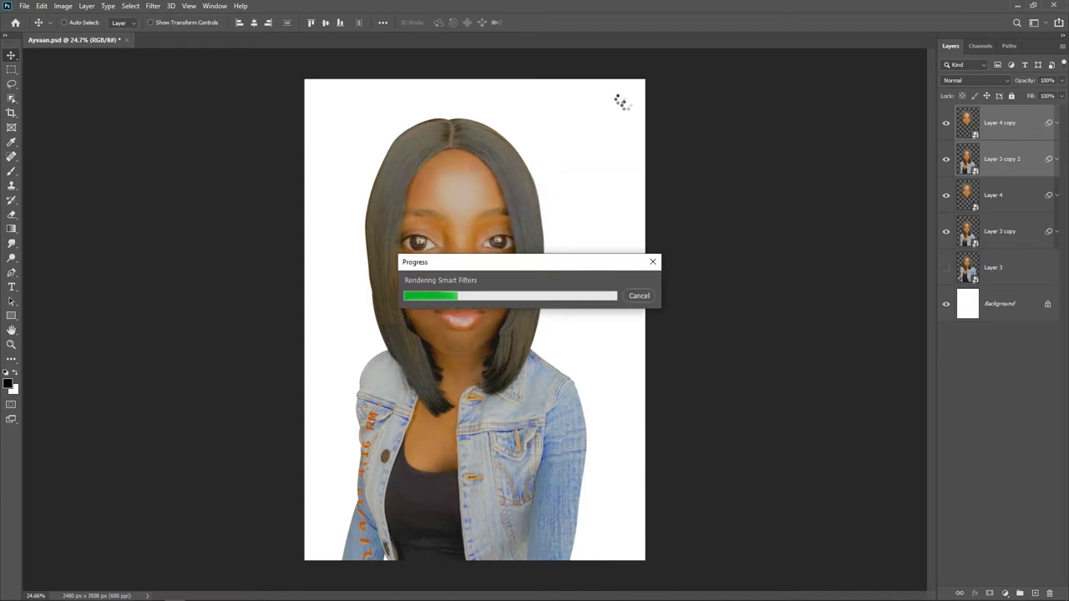
key("ctrl+e")
- Group Layer 4, Layer 3 copy and Layer 3 under the name Backup and hide the group
left_click(1004, 159)
left_click(1005, 229, "shift")
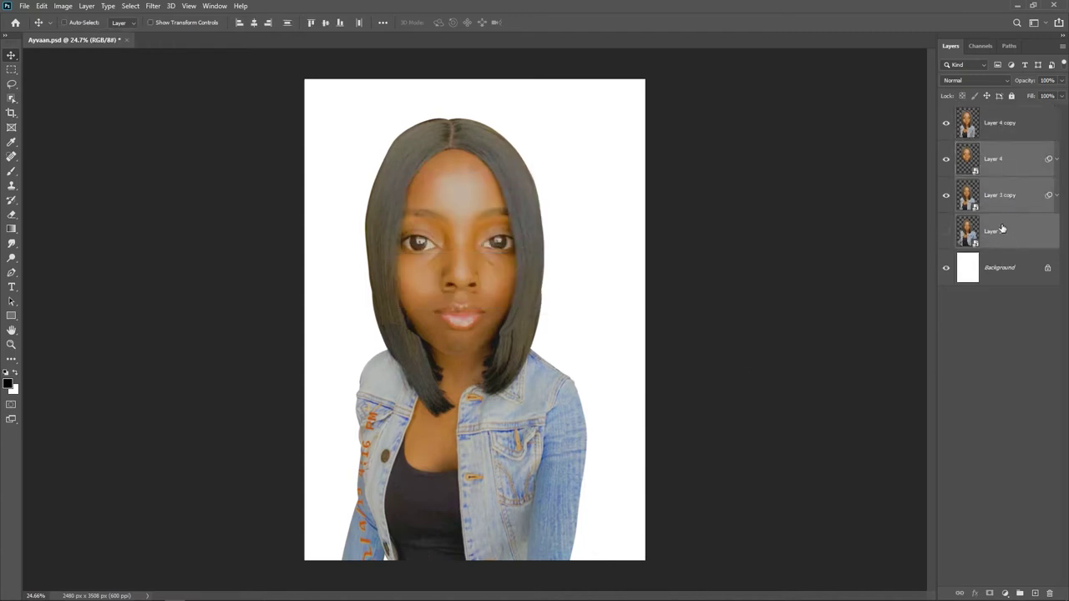
key("ctrl+g")
key("ctrl+comma")
type("Backup")
key("Return")
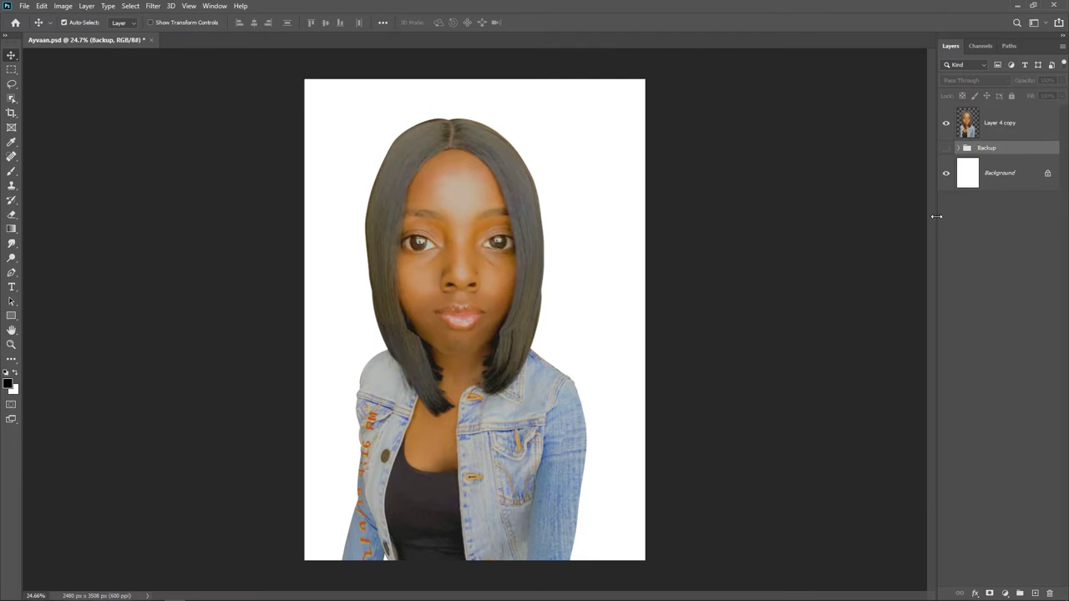
- Widen the Layers panel and convert the merged Layer 4 copy to a smart object
left_click_drag(935, 216, 899, 216)
key("ctrl+plus")
right_click(921, 122)
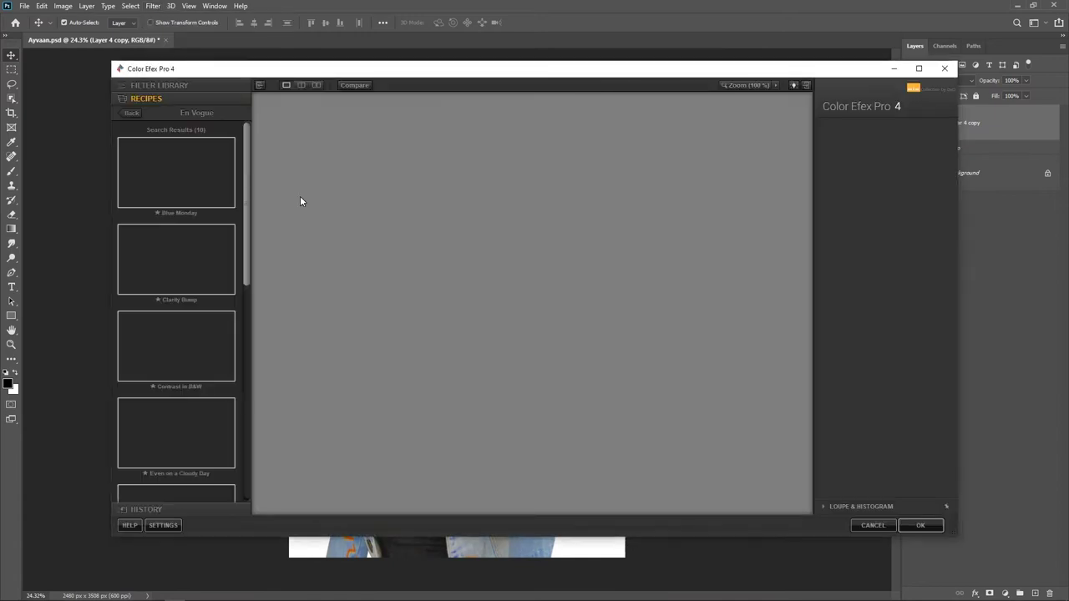
- Try applying the Color Efex Pro 4 HDR Like recipe directly to the Layer 4 copy smart object
scroll(246, 249, "down", 1)
left_click(209, 276)
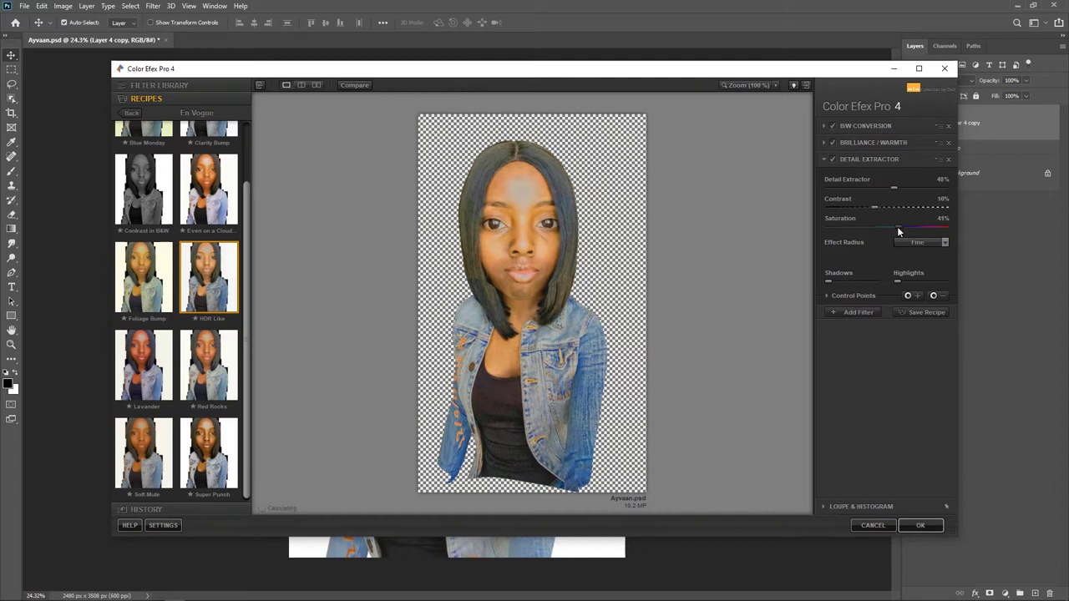
left_click(920, 525)
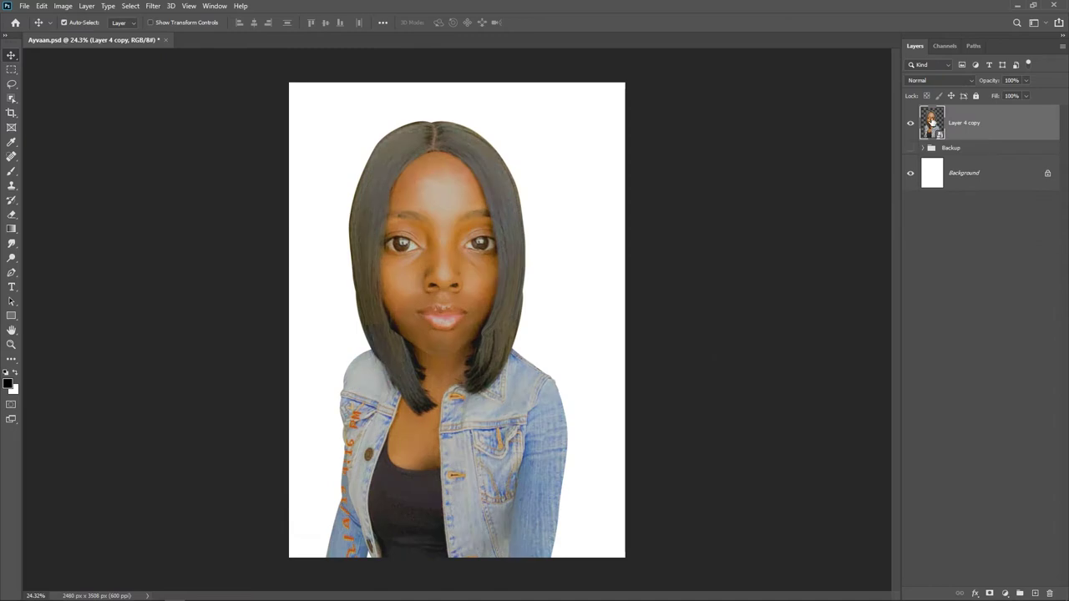
- Open the smart object's contents and apply Color Efex Pro 4's HDR Like recipe with Detail Extractor 46% and Contrast 11%
double_click(938, 134)
left_click(153, 6)
mouse_move(271, 254)
left_click(308, 264)
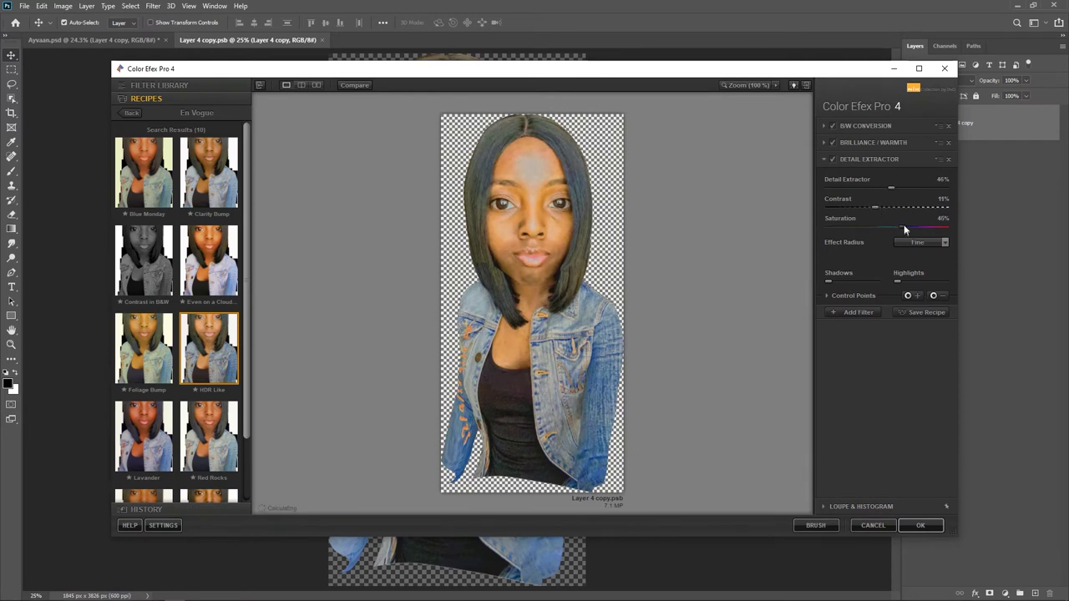
left_click(931, 525)
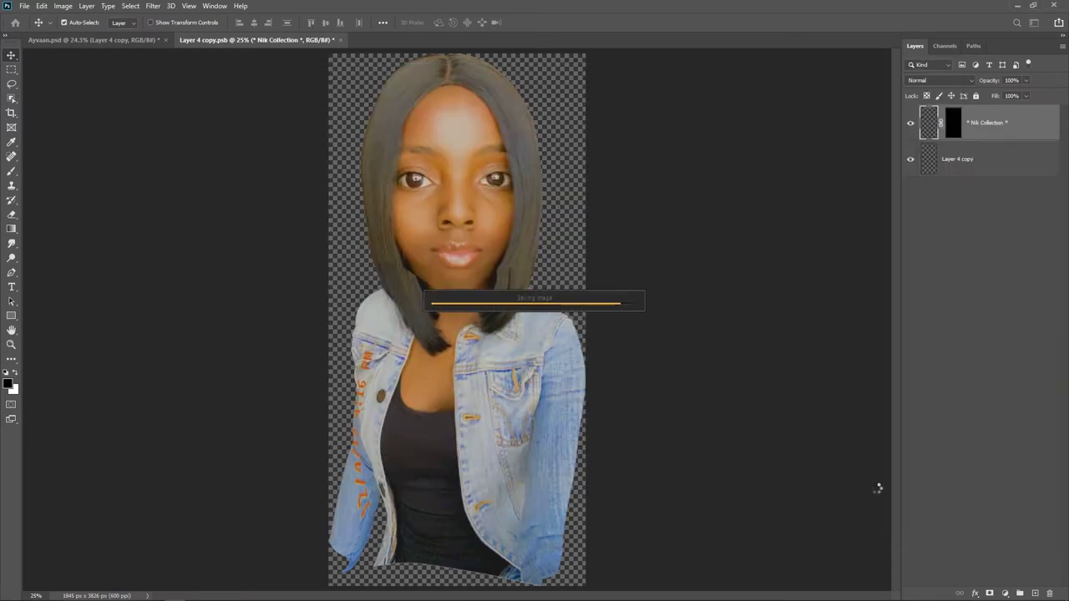
- Duplicate the HDR Like layer and clip the copy to the original HDR Like layer
key("ctrl+plus")
key("ctrl+plus")
left_click_drag(472, 224, 455, 370)
key("ctrl+j")
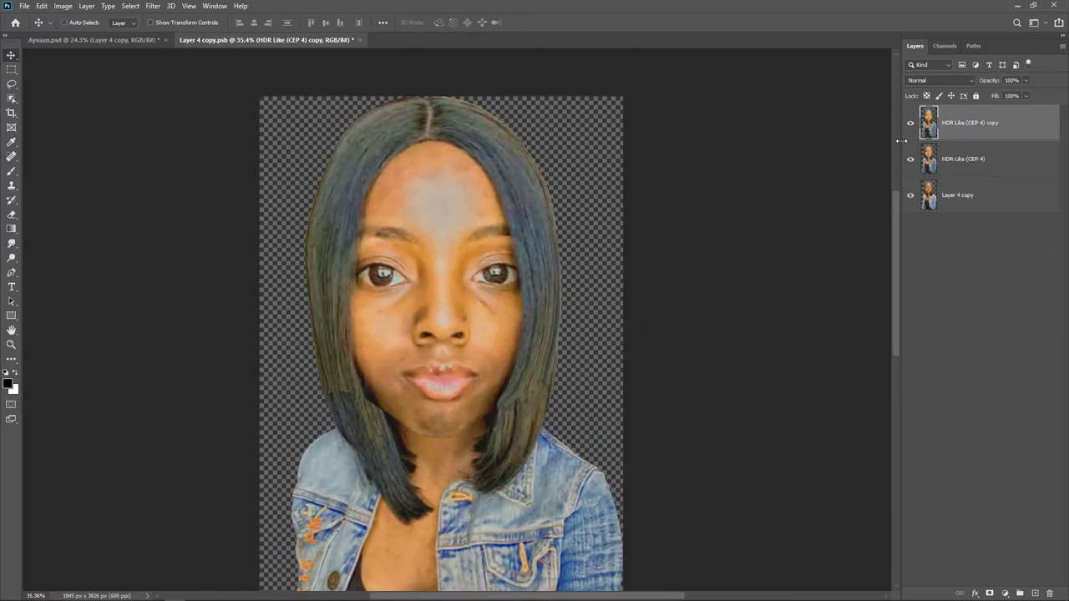
left_click(953, 140, "alt")
- Smooth the forehead skin with the Smudge tool at 30% strength, reducing the brush size toward the brows
left_click(11, 243)
right_click(314, 184)
left_click(441, 30)
scroll(422, 175, "up", 3)
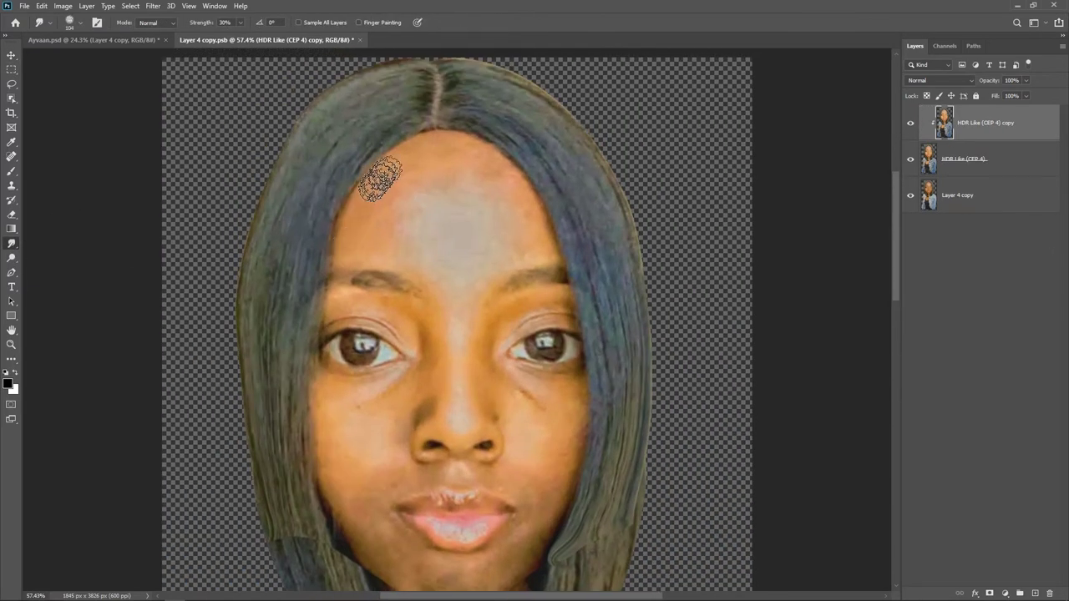
mouse_move(416, 179)
left_mouse_down()
mouse_move(398, 244)
mouse_move(415, 200)
mouse_move(380, 192)
mouse_move(400, 213)
mouse_move(410, 200)
mouse_move(416, 230)
mouse_move(492, 247)
mouse_move(489, 167)
mouse_move(433, 176)
mouse_move(432, 250)
mouse_move(457, 275)
mouse_move(449, 186)
mouse_move(524, 200)
mouse_move(534, 250)
mouse_move(496, 209)
mouse_move(494, 170)
mouse_move(525, 208)
mouse_move(386, 249)
mouse_move(348, 243)
left_mouse_up()
left_click_drag(474, 322, 469, 268)
key("bracketleft")
mouse_move(437, 225)
left_mouse_down()
mouse_move(434, 258)
mouse_move(465, 241)
mouse_move(434, 323)
mouse_move(424, 289)
left_mouse_up()
key("bracketleft")
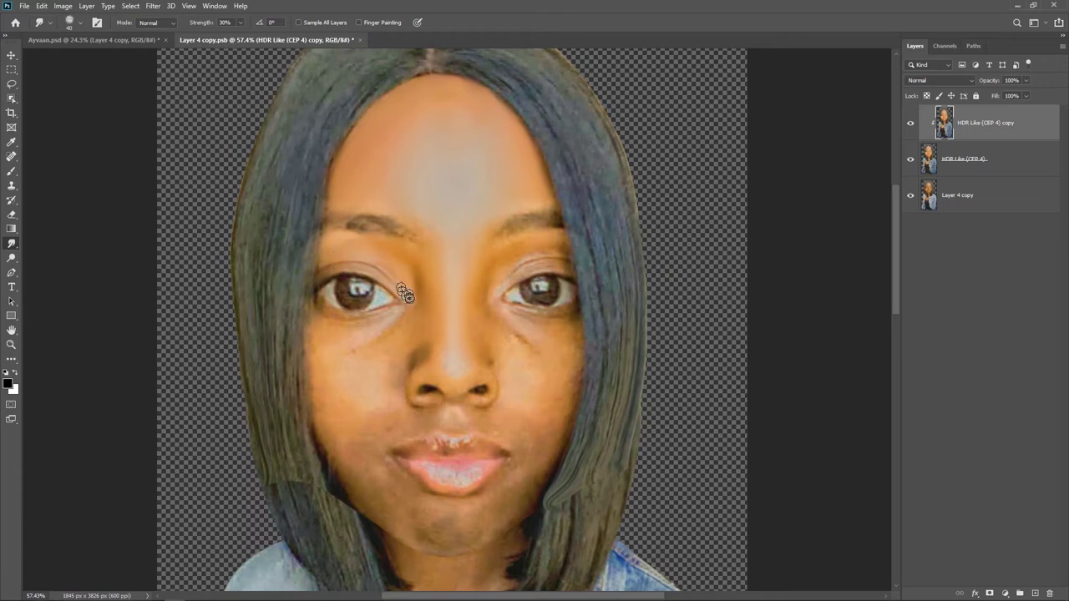
- Smudge the skin along the nose, beneath both eyes and across the upper cheeks, adjusting the brush size to each area
left_click_drag(502, 256, 511, 247)
mouse_move(475, 322)
left_mouse_down()
mouse_move(486, 269)
mouse_move(476, 306)
left_mouse_up()
left_click_drag(509, 321, 539, 346)
key("bracketleft")
key("bracketleft")
key("bracketleft")
key("bracketright")
key("bracketright")
mouse_move(520, 356)
left_mouse_down()
mouse_move(569, 342)
mouse_move(570, 395)
left_mouse_up()
mouse_move(375, 341)
left_mouse_down()
mouse_move(356, 361)
mouse_move(375, 398)
mouse_move(331, 417)
mouse_move(320, 349)
left_mouse_up()
- Smudge the lower cheeks, the skin around the mouth, the jaw and the chin with varying brush sizes
key("bracketright")
key("bracketright")
key("bracketright")
key("bracketright")
key("bracketleft")
key("bracketleft")
key("bracketleft")
key("bracketleft")
key("bracketleft")
scroll(396, 364, "up", 3)
key("bracketleft")
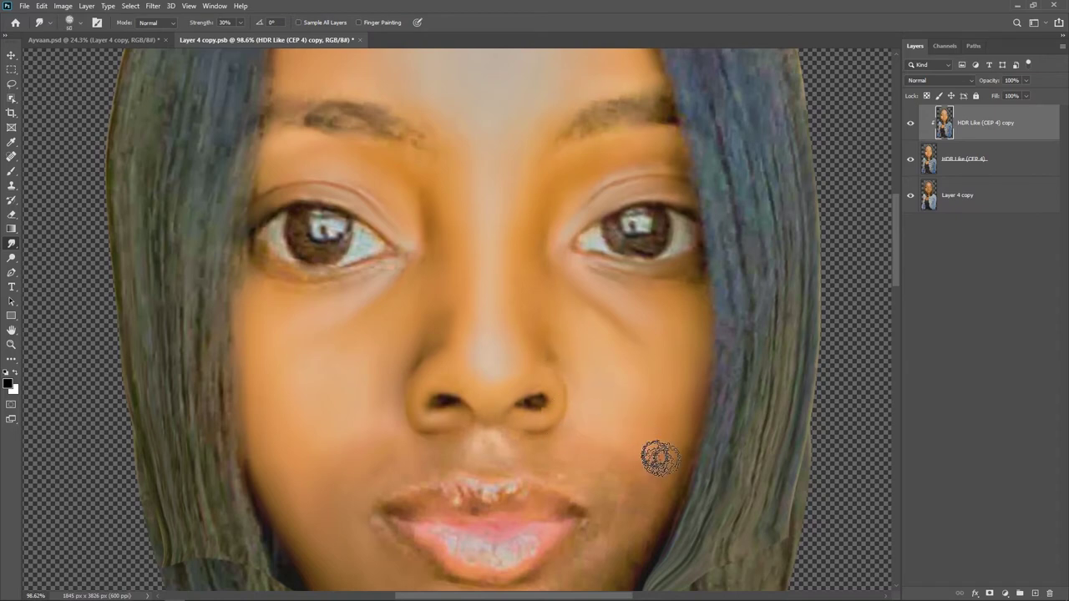
mouse_move(608, 505)
left_mouse_down()
mouse_move(520, 366)
mouse_move(564, 369)
mouse_move(532, 354)
mouse_move(588, 385)
mouse_move(610, 344)
mouse_move(581, 460)
mouse_move(604, 421)
mouse_move(558, 496)
mouse_move(600, 321)
left_mouse_up()
key("bracketright")
key("bracketright")
key("bracketright")
key("bracketright")
key("bracketright")
key("bracketright")
key("bracketright")
mouse_move(600, 320)
left_mouse_down()
mouse_move(571, 378)
mouse_move(597, 290)
left_mouse_up()
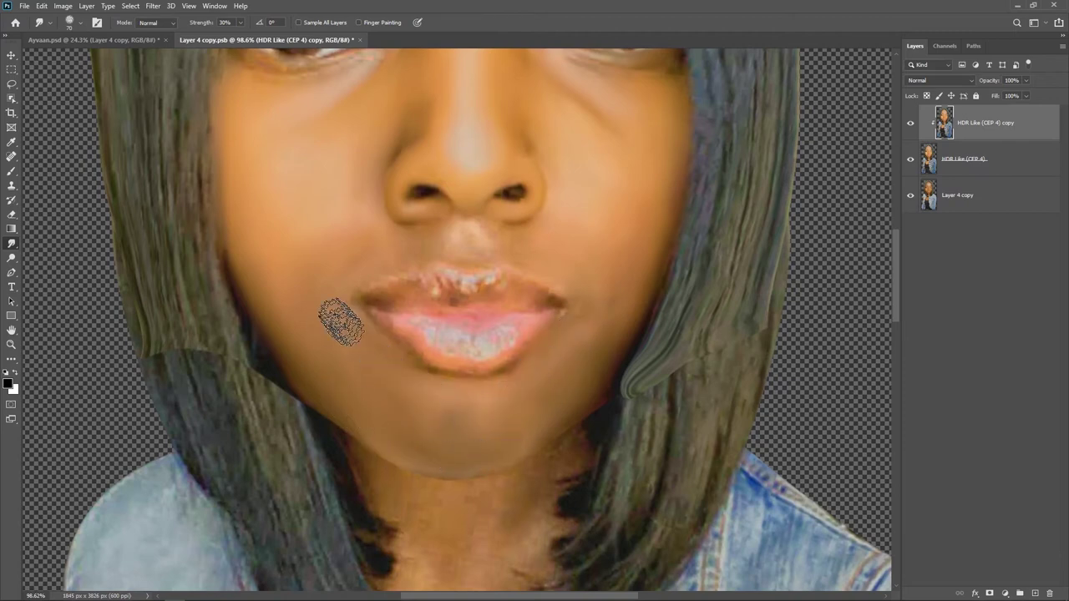
scroll(579, 343, "down", 4)
left_click_drag(495, 357, 492, 358)
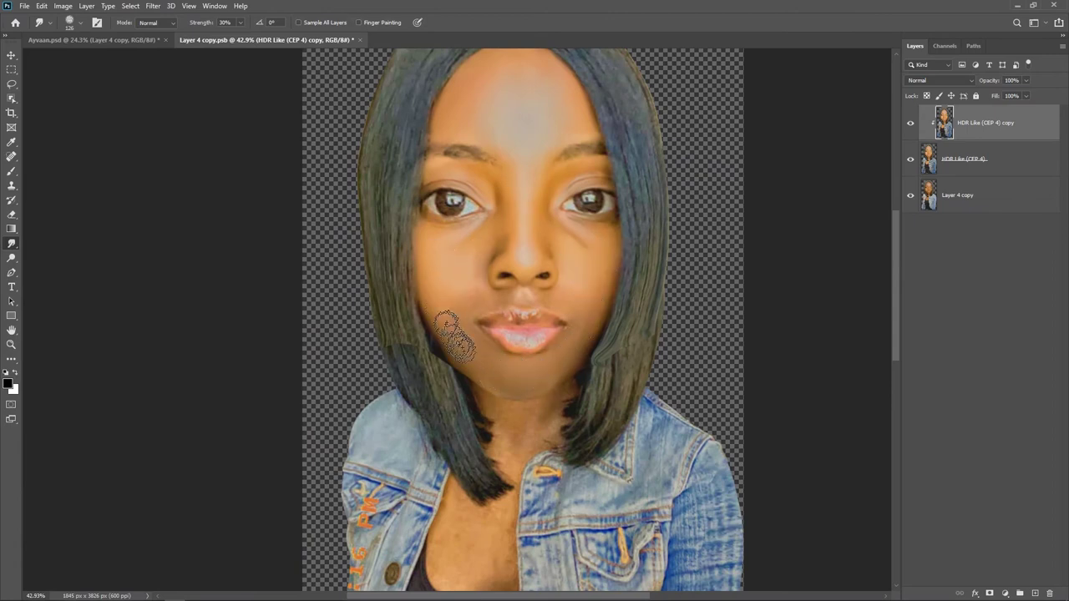
- Refine the eyelids and eye contours with a size 20 Smudge brush
left_click_drag(527, 289, 585, 282)
left_click_drag(488, 301, 458, 301)
left_click_drag(523, 310, 515, 310)
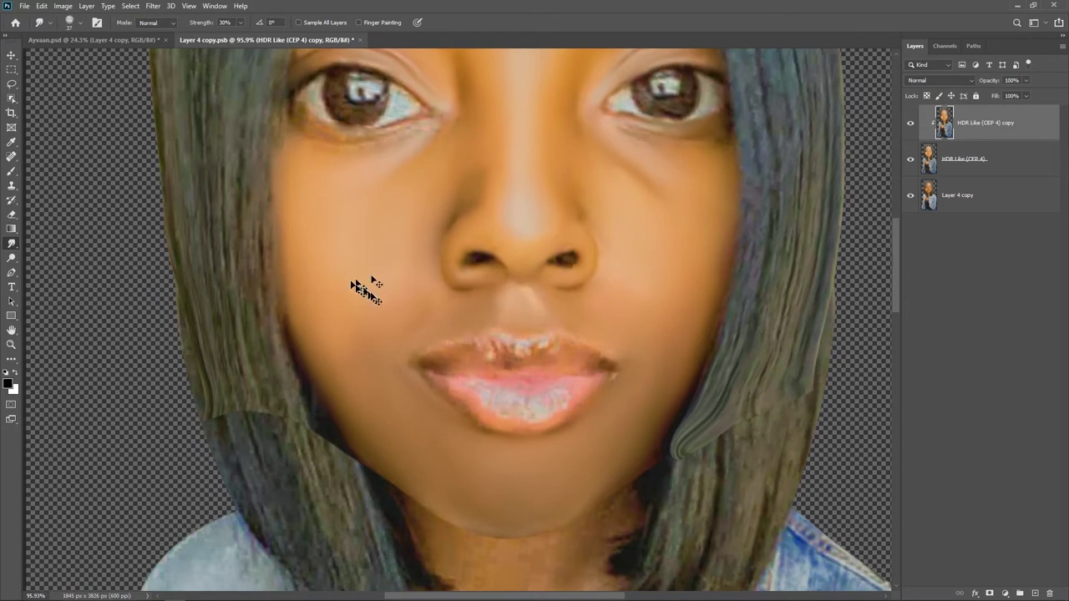
left_click_drag(367, 288, 393, 288)
left_click_drag(376, 284, 498, 467)
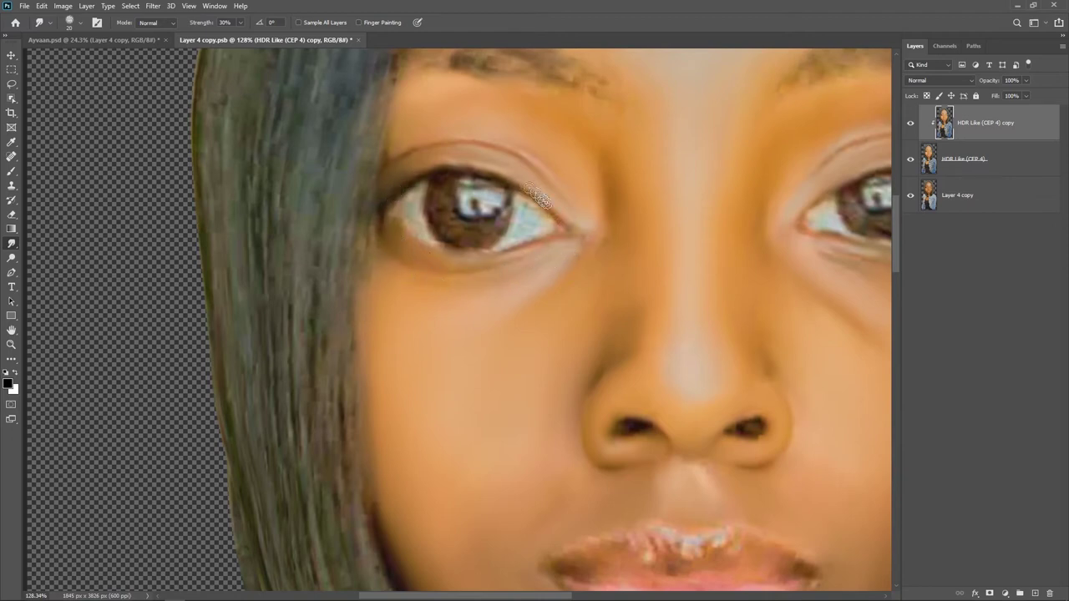
scroll(583, 249, "right", 5)
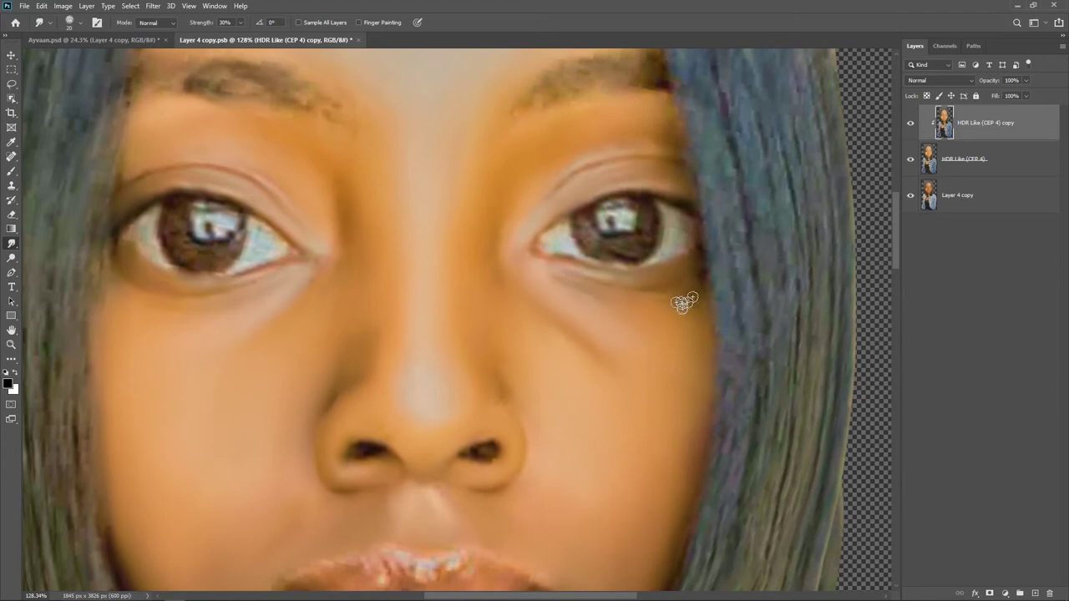
- Outline both irises with the Pen tool and copy them to a separate layer named Eye Ball
key("p")
scroll(598, 256, "up", 2)
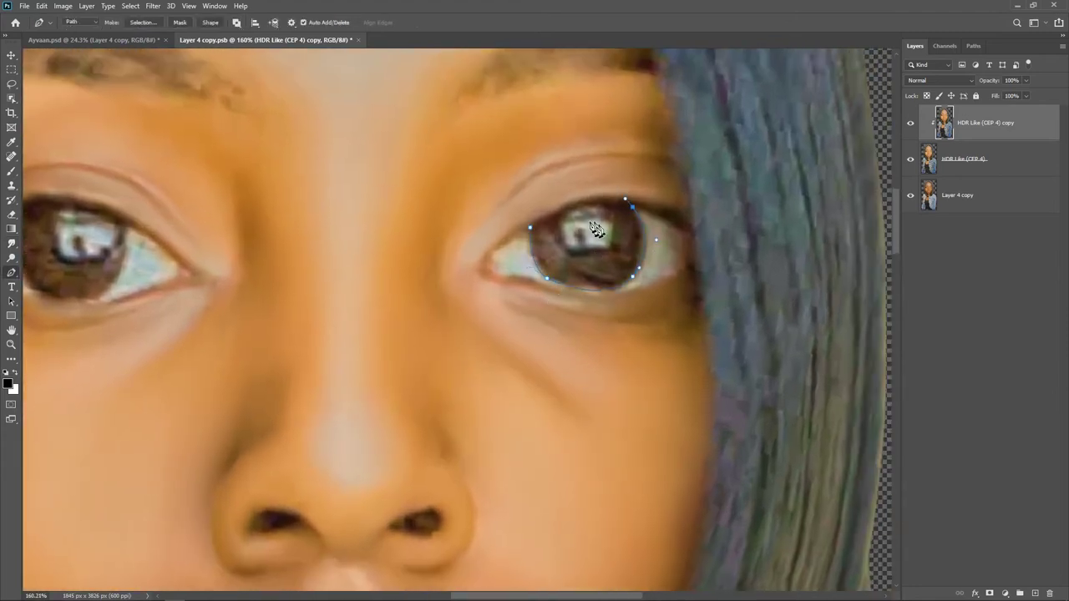
left_click_drag(285, 360, 551, 360)
left_click(288, 205)
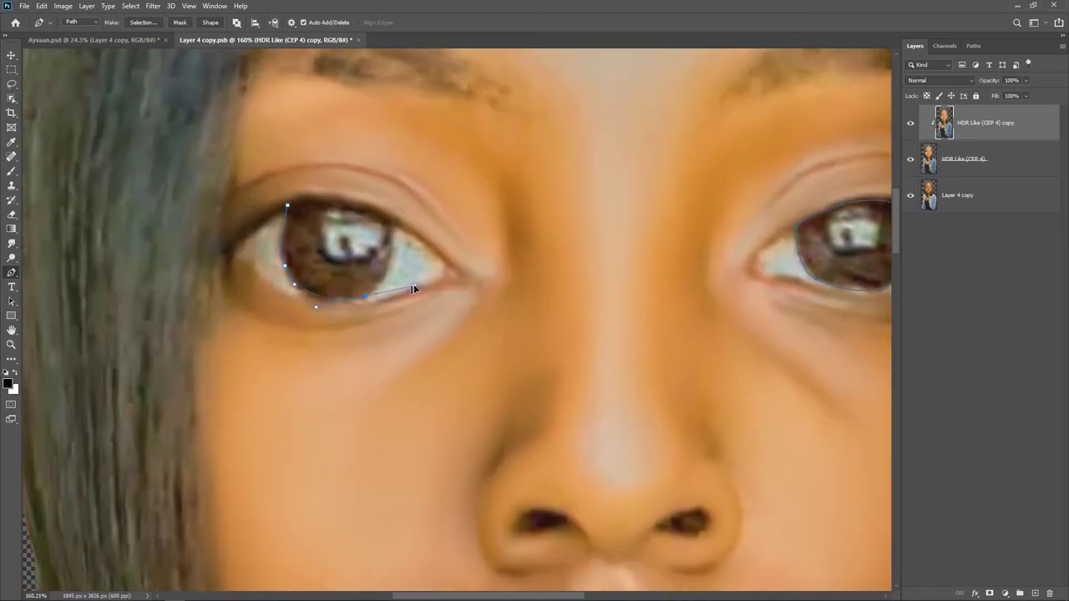
key("Return")
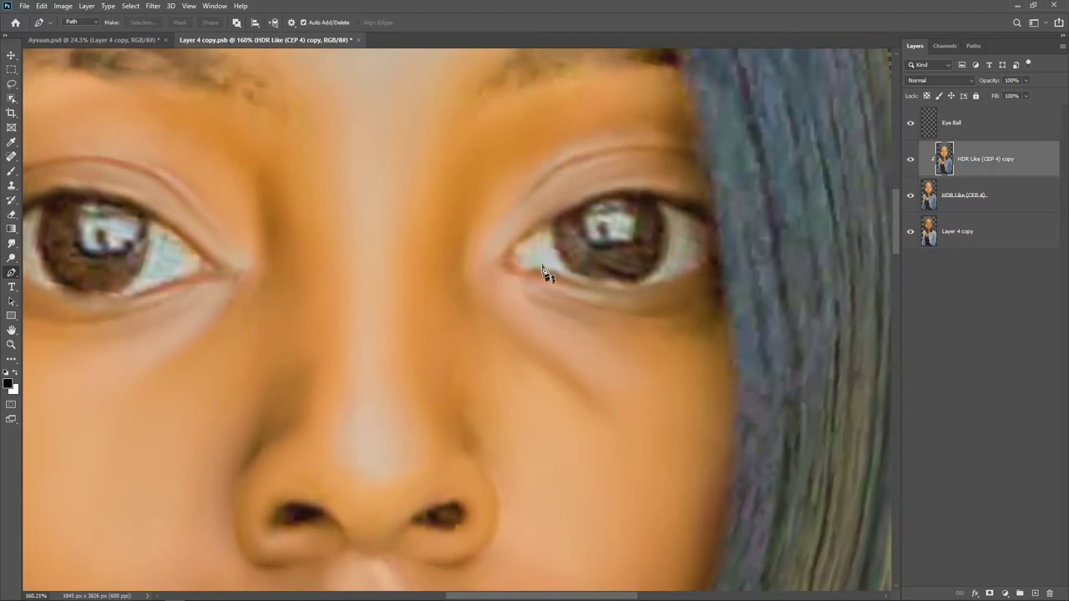
- Smudge the whites of both eyes smooth on the clipped HDR Like copy with a size 20 brush
left_click(12, 243)
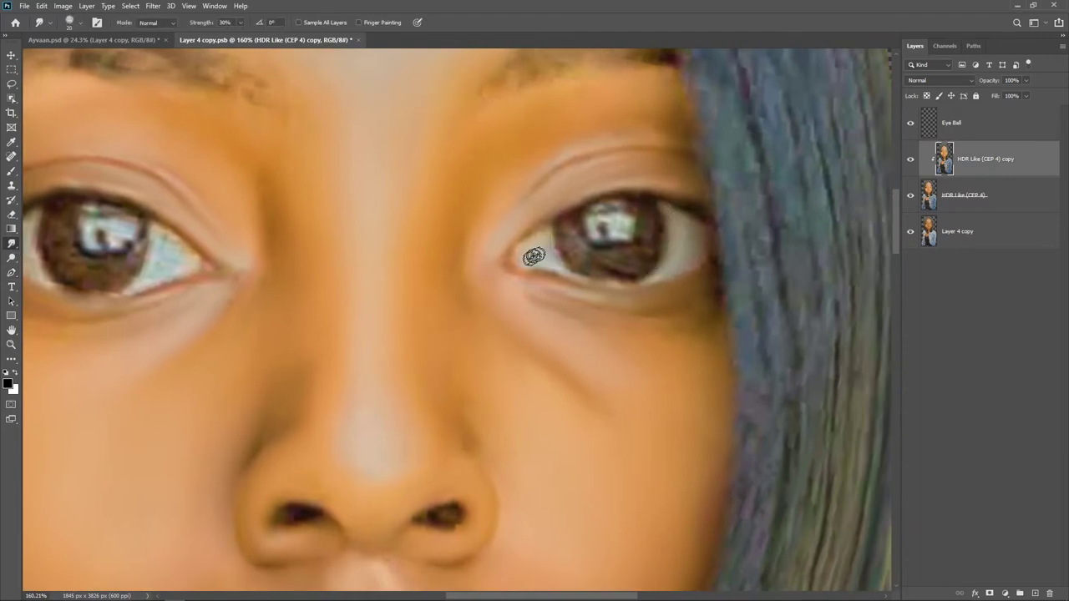
scroll(668, 332, "down", 6)
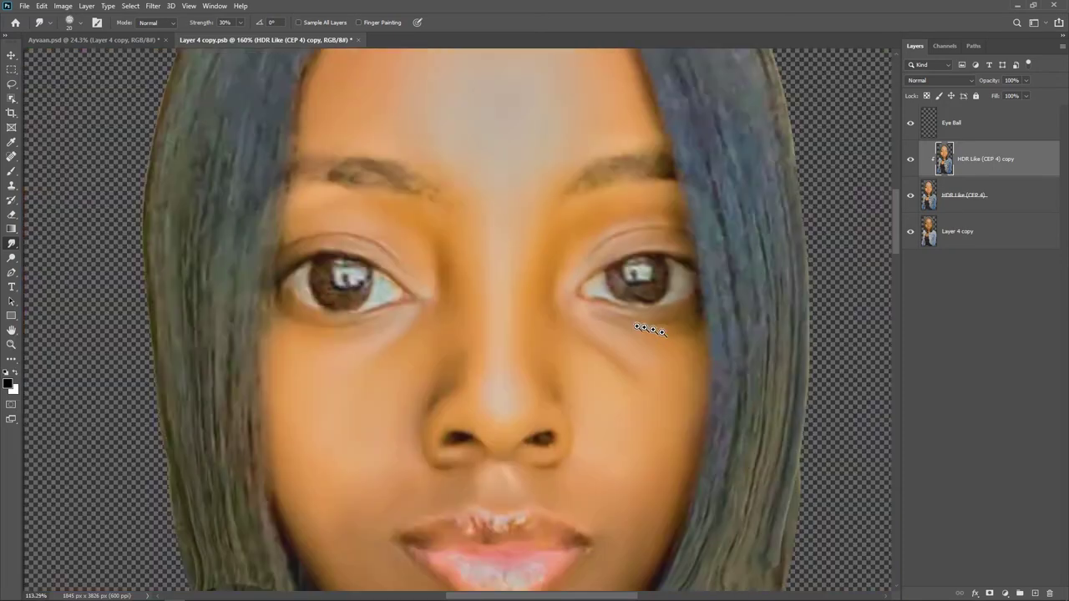
scroll(654, 356, "up", 5)
scroll(735, 317, "down", 7)
left_click_drag(728, 309, 468, 251)
scroll(459, 250, "up", 7)
left_click_drag(405, 209, 443, 330)
scroll(351, 267, "up", 2)
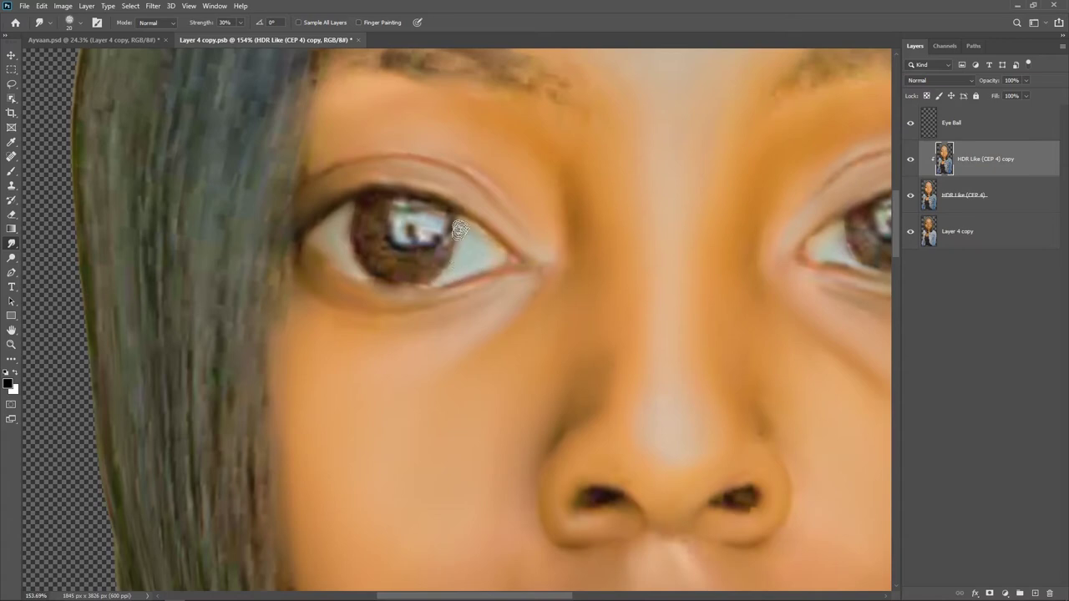
- Smudge the upper and lower lips smooth with a size 25 brush
scroll(687, 317, "down", 5)
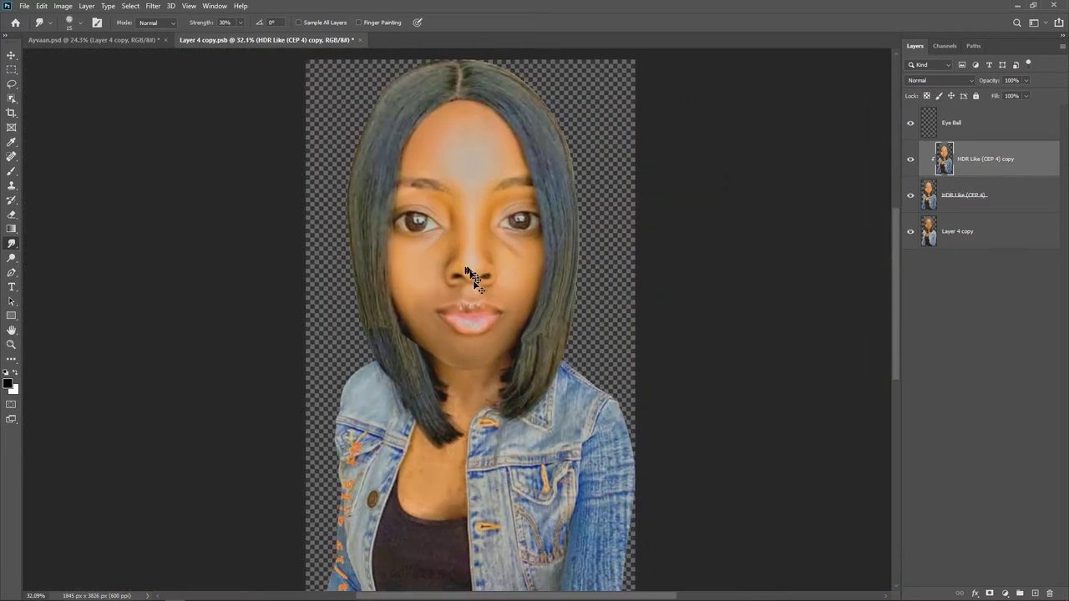
scroll(378, 281, "up", 5)
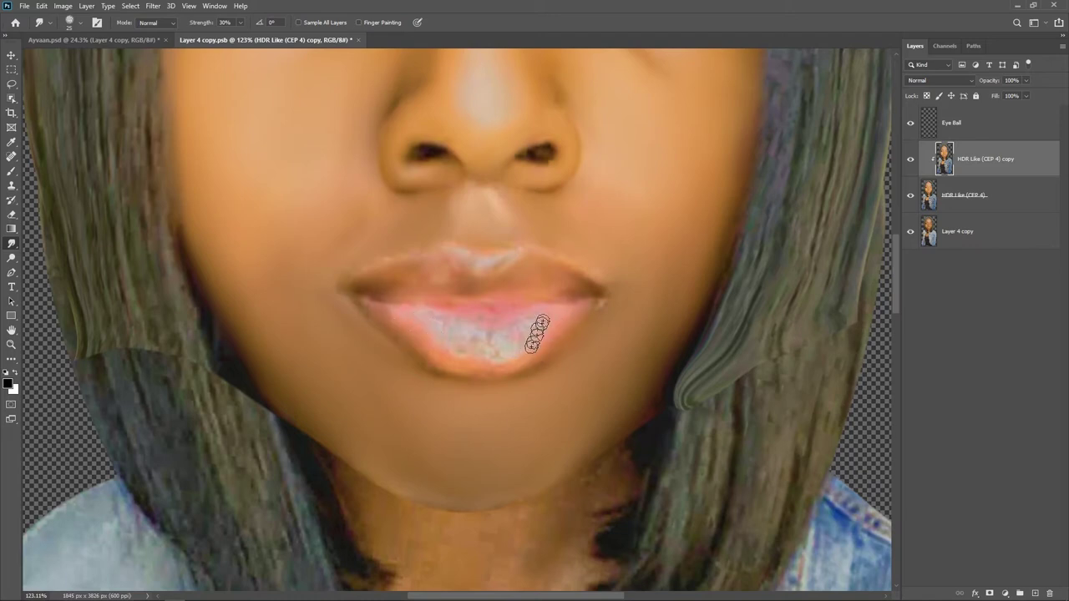
mouse_move(503, 346)
left_mouse_down()
mouse_move(461, 356)
mouse_move(438, 340)
mouse_move(537, 322)
mouse_move(417, 319)
mouse_move(537, 350)
mouse_move(422, 345)
left_mouse_up()
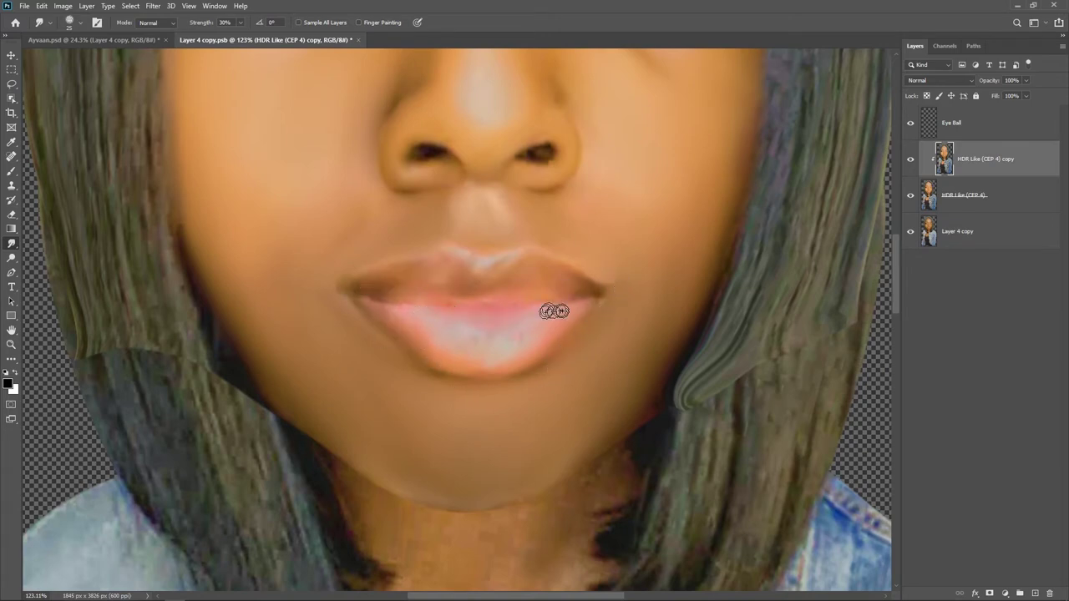
- Set the smudge strength to 35% and blend the forehead and cheeks again with larger brushes
scroll(610, 263, "down", 10)
left_click_drag(576, 205, 506, 205)
left_click_drag(506, 204, 535, 203)
left_click(225, 23)
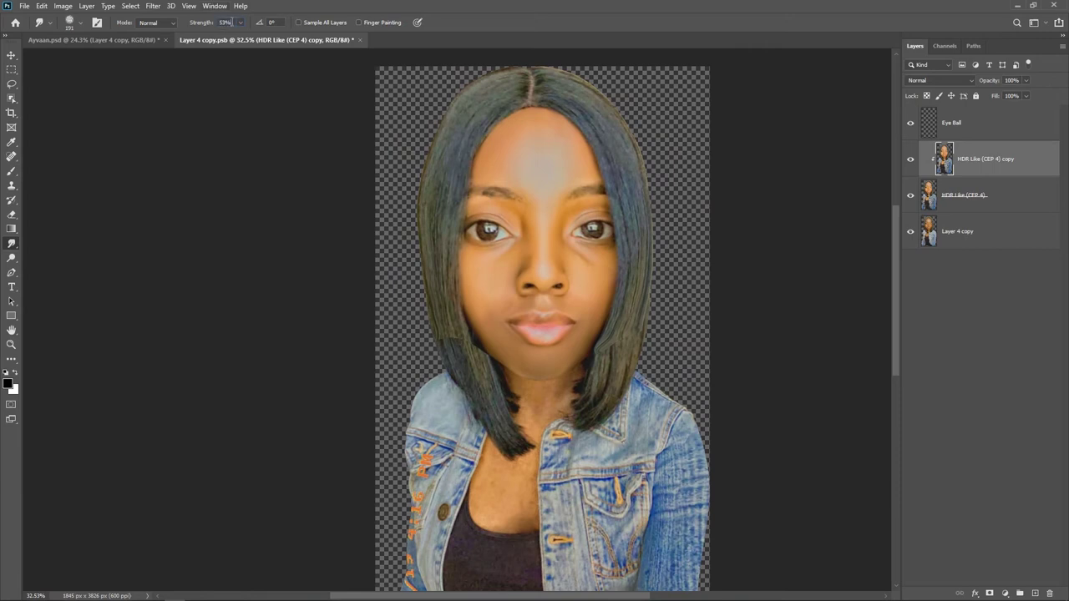
scroll(580, 153, "up", 1)
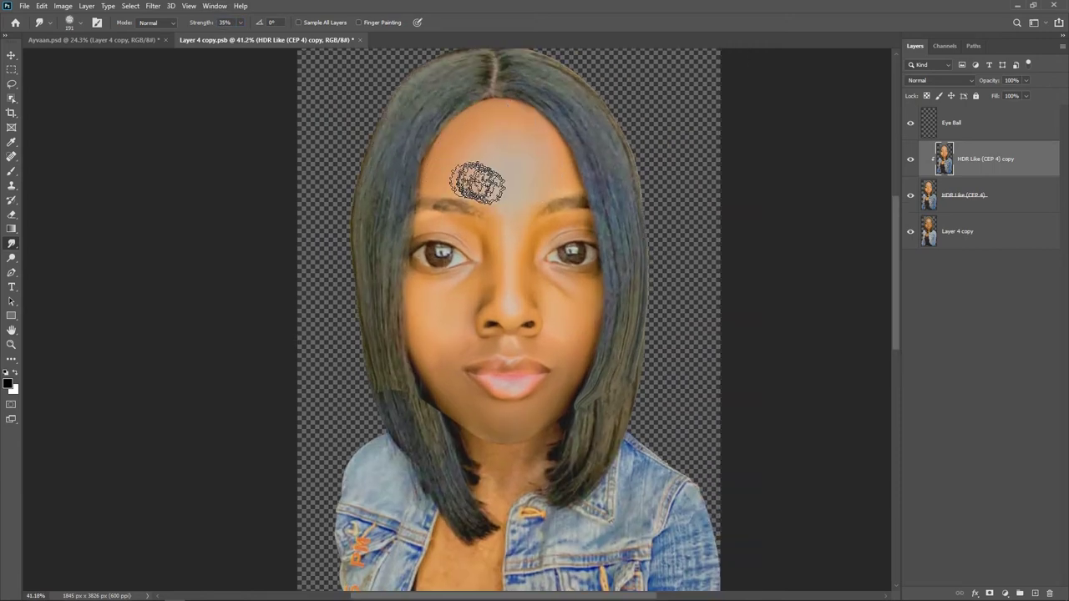
key("bracketleft")
key("bracketleft")
key("bracketleft")
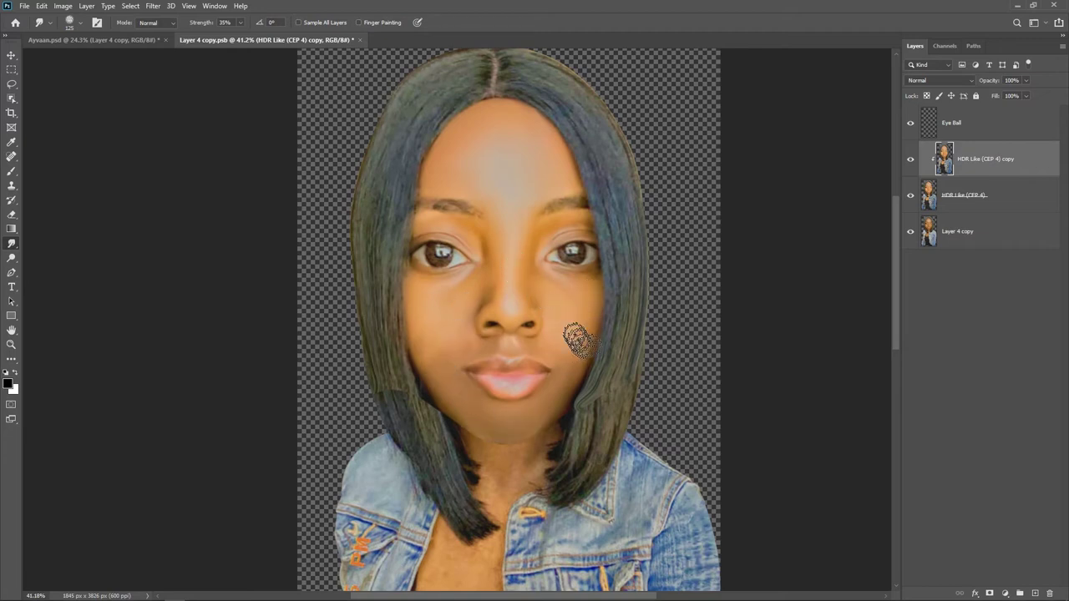
left_click_drag(577, 343, 549, 292)
- Set the smudge strength back to 30% and smooth the skin of the chest and neck
scroll(468, 380, "down", 5)
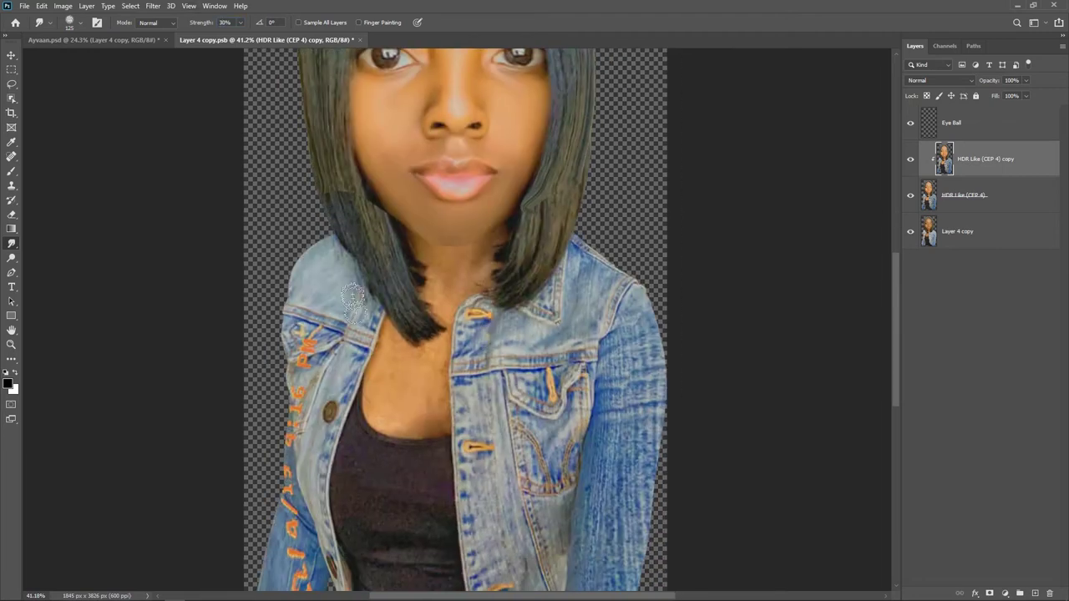
scroll(352, 297, "up", 3)
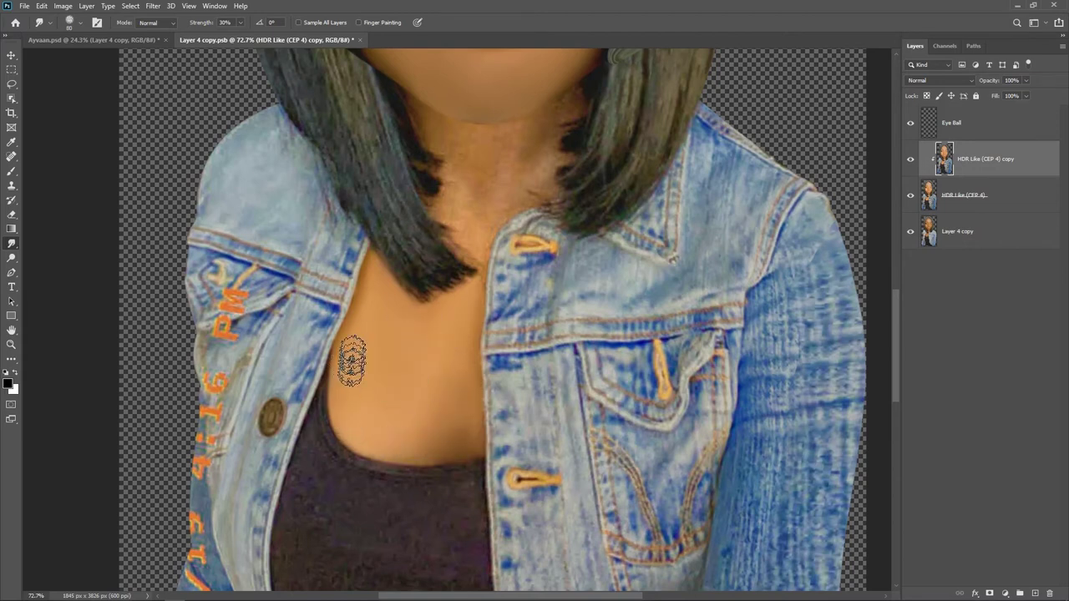
scroll(465, 301, "up", 2)
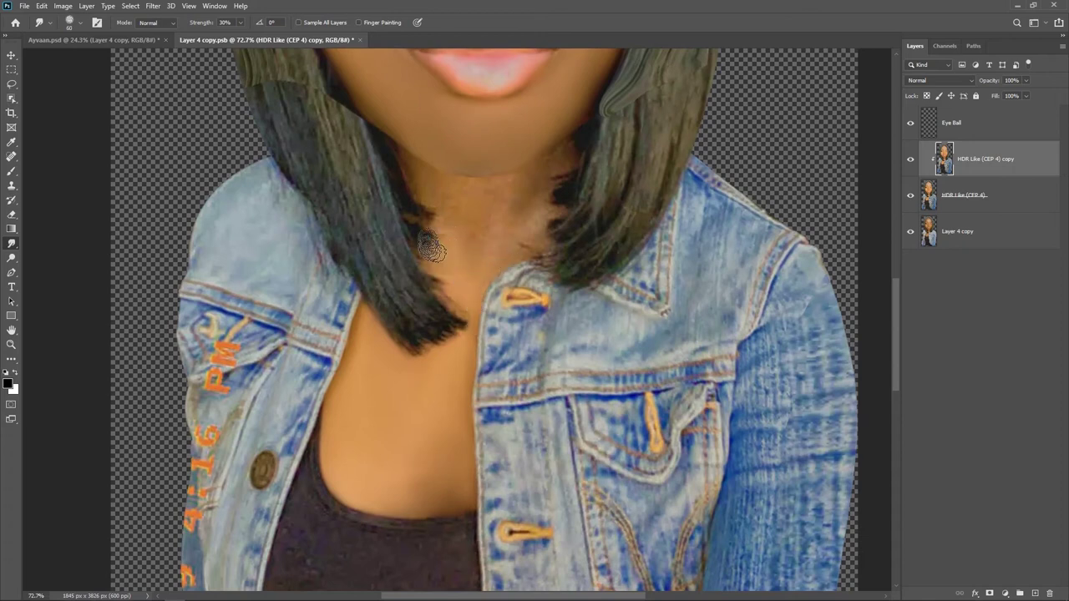
scroll(427, 258, "up", 2)
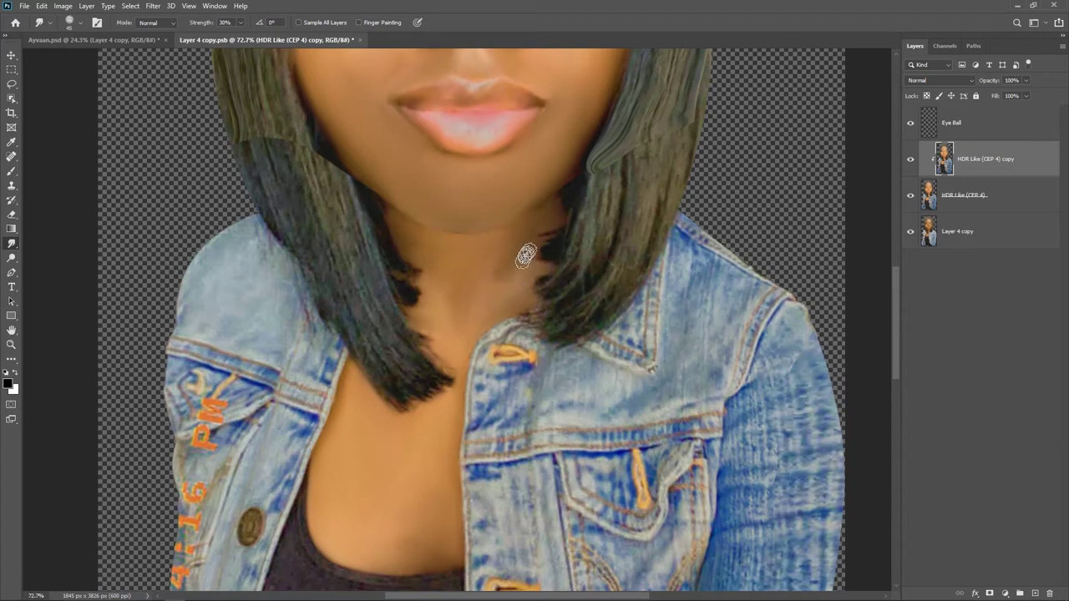
- Set the smudge strength to 34% and blend the skin of the chest, neck and face again with varying brush sizes
scroll(457, 248, "down", 3)
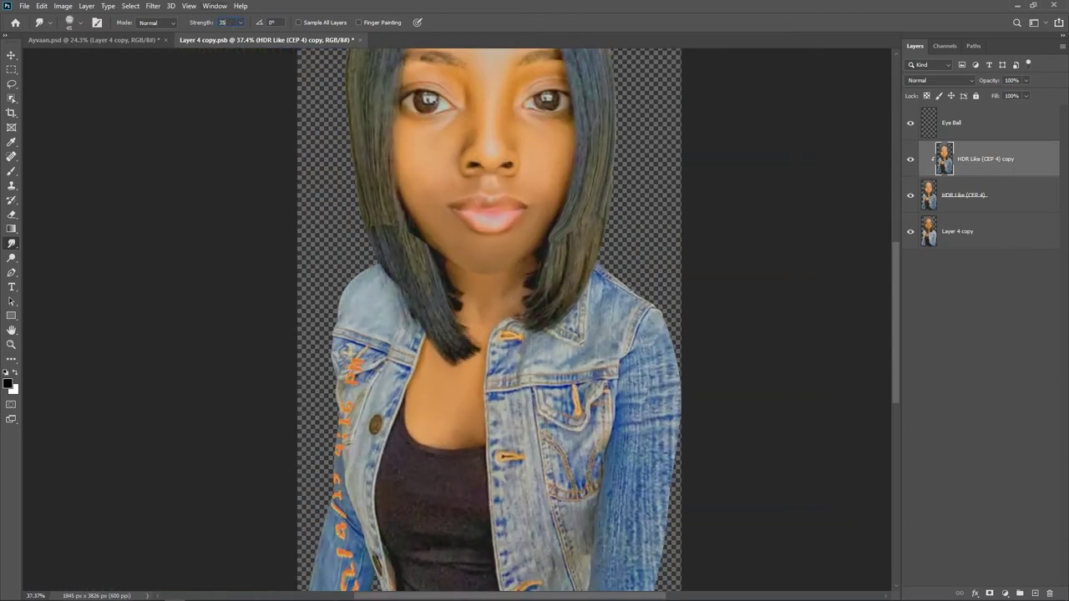
scroll(450, 424, "up", 3)
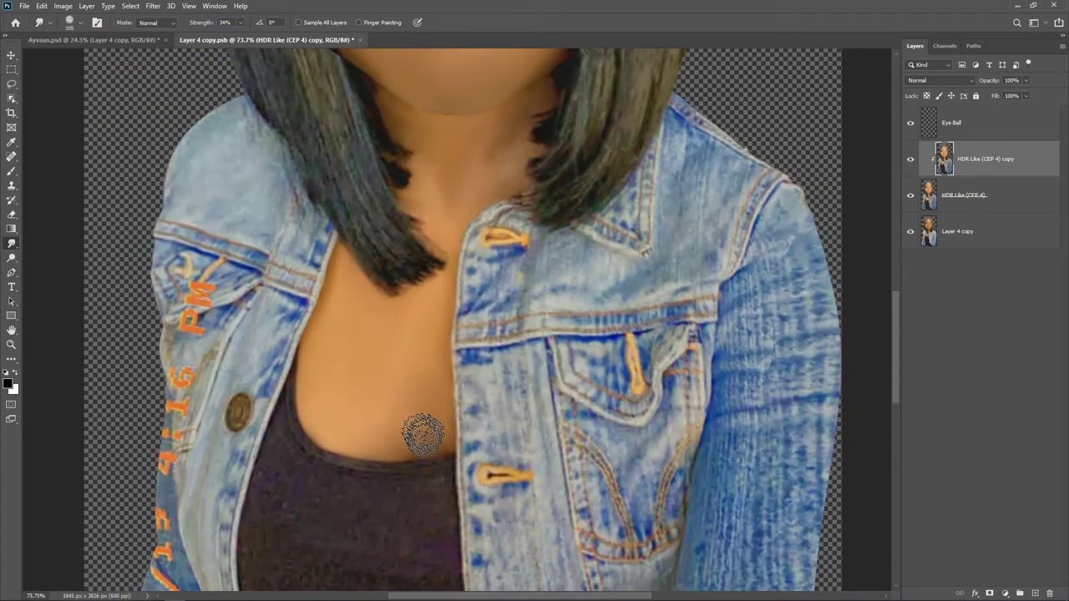
scroll(422, 365, "up", 2)
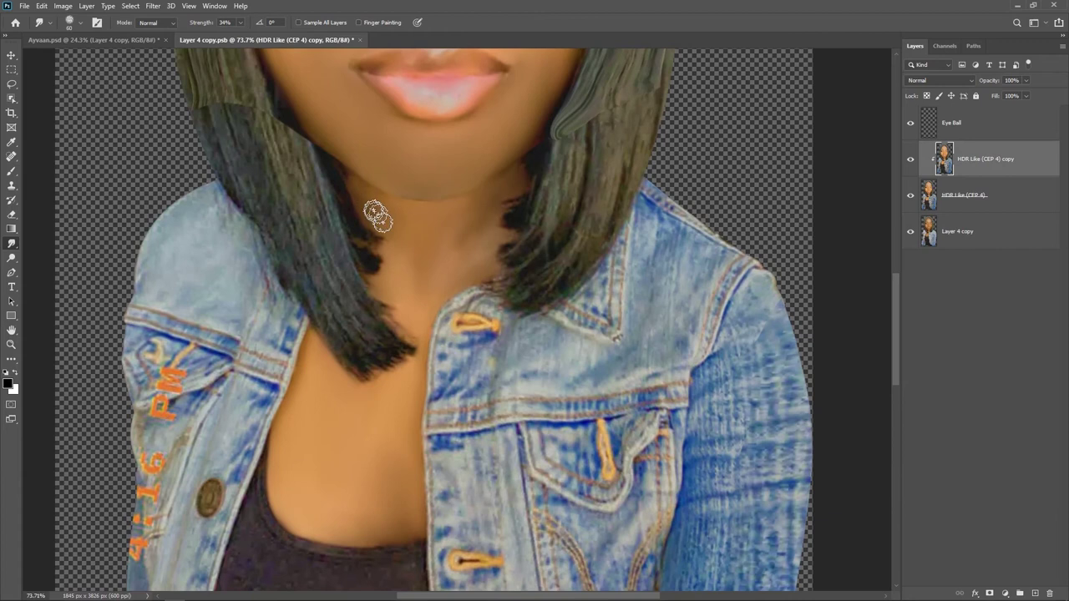
left_click_drag(614, 382, 525, 236)
left_click_drag(525, 236, 499, 390)
right_click(498, 389, "alt")
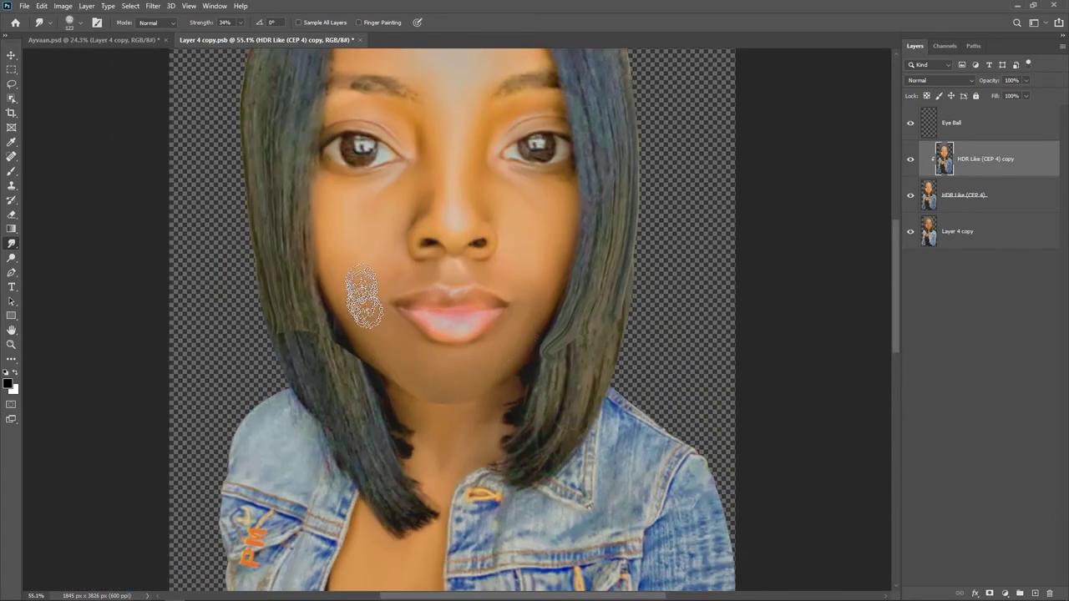
- Save the smart object's contents and switch back to the main portrait document
key("ctrl+s")
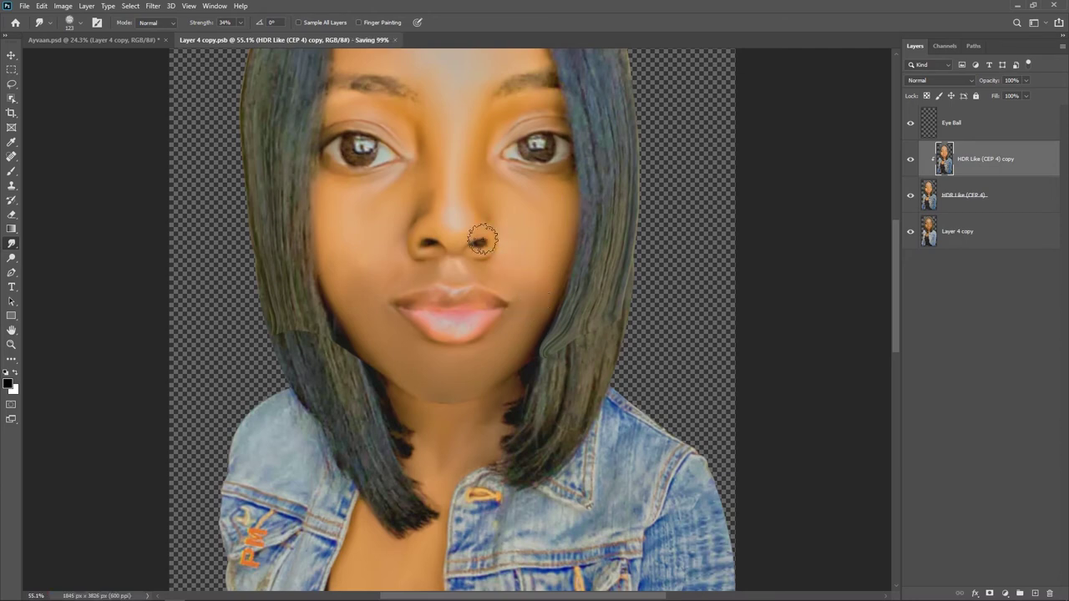
key("ctrl+Tab")
left_click_drag(571, 352, 534, 350)
scroll(482, 245, "up", 5)
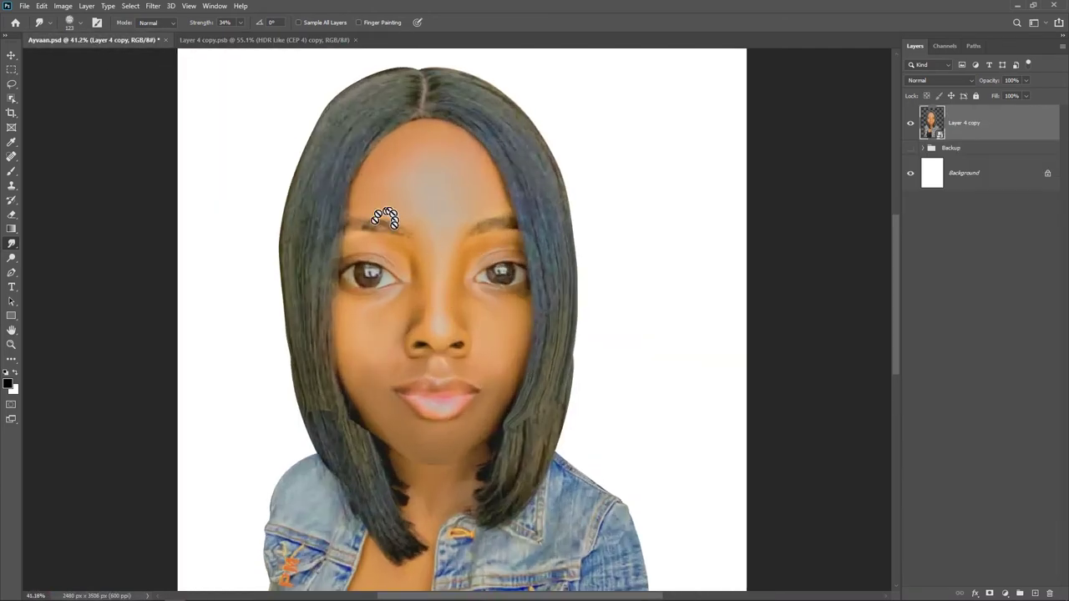
- Examine the smudged face, hair and jacket in the main portrait document
scroll(413, 167, "up", 3)
scroll(454, 284, "down", 2)
left_click_drag(505, 531, 480, 296)
scroll(480, 296, "down", 4)
left_click_drag(471, 179, 482, 296)
scroll(485, 167, "up", 2)
scroll(535, 364, "down", 2)
left_click_drag(517, 327, 491, 253)
- Add a new layer above Layer 4 copy and open IMG-20190903-WA0015.jpg as a source for a pink skin tone
left_click(1035, 593)
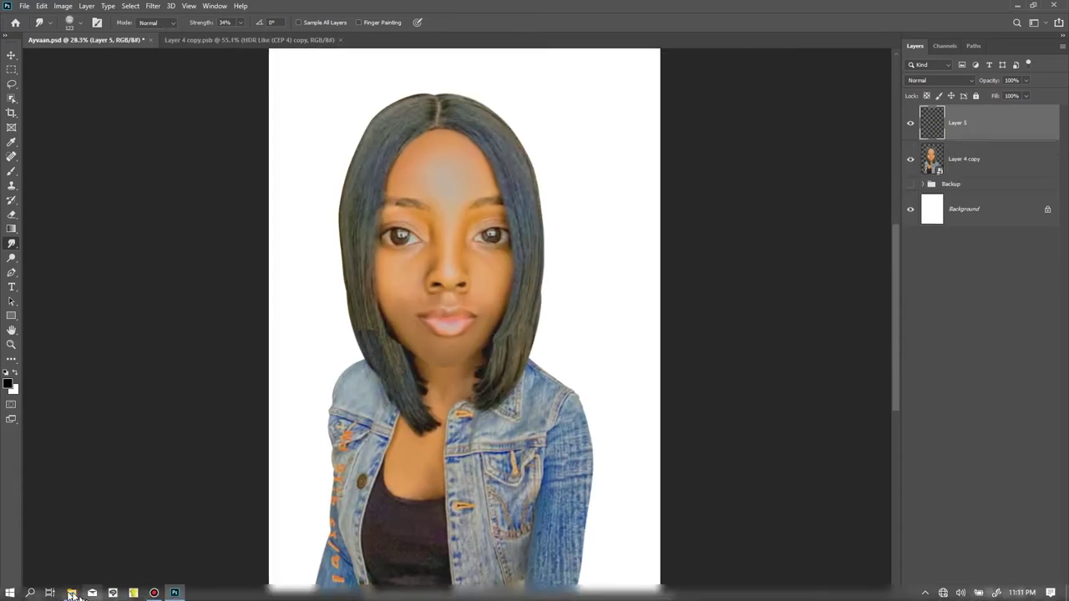
left_click(72, 593)
double_click(528, 306)
double_click(528, 307)
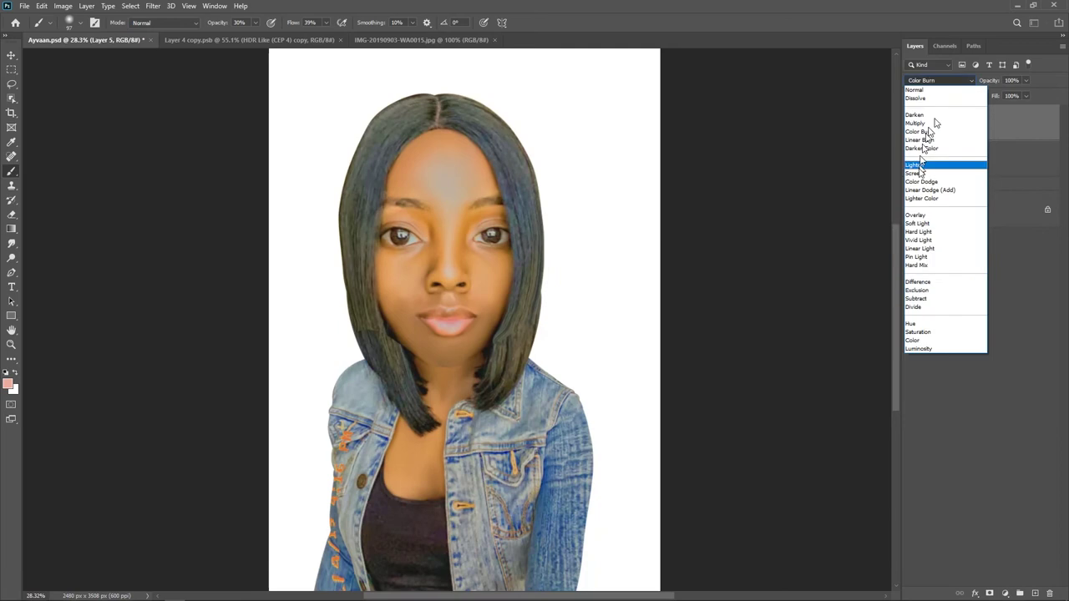
- Set Layer 5 to the Color blend mode and prepare the SoftBrush with 100% opacity and 99% flow
left_click(927, 310)
scroll(418, 283, "up", 2)
mouse_move(468, 210)
left_mouse_down()
mouse_move(506, 210)
mouse_move(433, 253)
left_mouse_up()
right_click(441, 208)
left_click(459, 370)
scroll(525, 355, "down", 4)
left_click(526, 358)
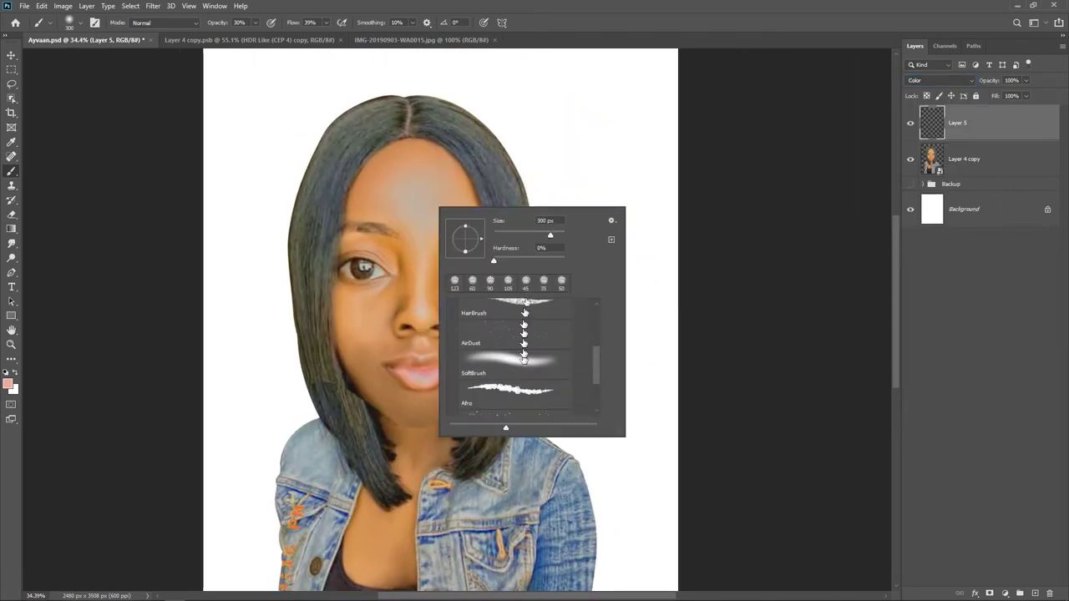
key("Return")
left_click_drag(217, 22, 279, 23)
left_click_drag(293, 22, 326, 23)
- Paint the pink skin tone over the forehead, nose and eye area on Layer 5, using a smaller brush near the eyes
mouse_move(393, 181)
left_mouse_down()
mouse_move(410, 150)
mouse_move(412, 188)
mouse_move(473, 213)
mouse_move(461, 242)
mouse_move(426, 264)
mouse_move(421, 213)
mouse_move(411, 285)
mouse_move(389, 324)
mouse_move(473, 317)
left_mouse_up()
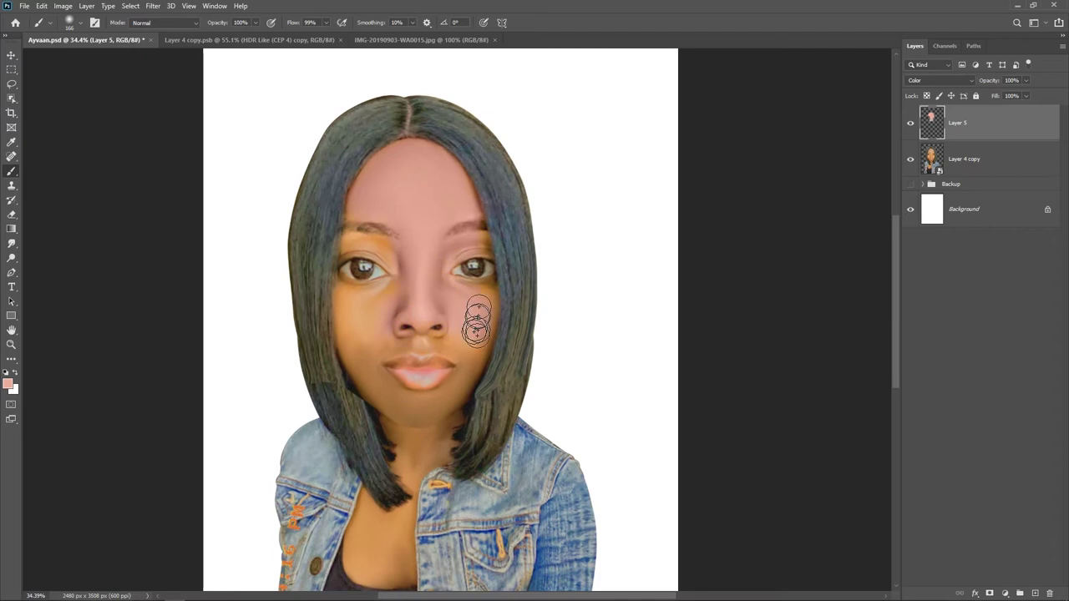
scroll(468, 292, "up", 6)
key("bracketleft")
key("bracketleft")
key("bracketleft")
mouse_move(453, 260)
left_mouse_down()
mouse_move(418, 247)
mouse_move(398, 267)
left_mouse_up()
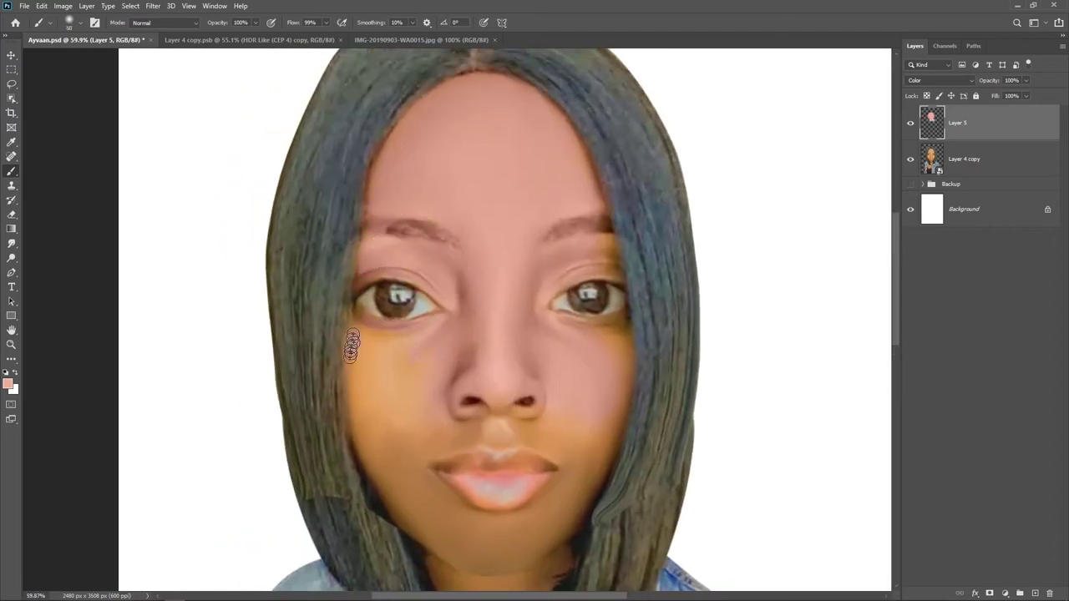
- Paint the pink skin tone over the cheeks, chin and skin around the lips with a size 50 brush
mouse_move(391, 376)
left_mouse_down()
mouse_move(383, 340)
mouse_move(410, 442)
mouse_move(366, 405)
mouse_move(369, 453)
mouse_move(432, 430)
mouse_move(360, 394)
left_mouse_up()
scroll(531, 306, "right", 1)
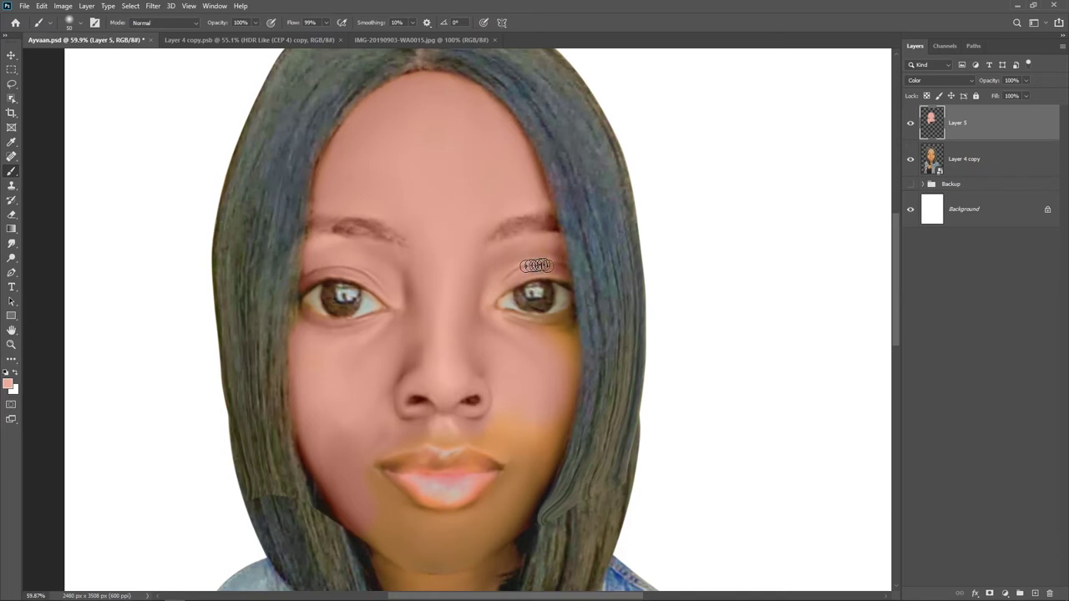
scroll(564, 384, "down", 2)
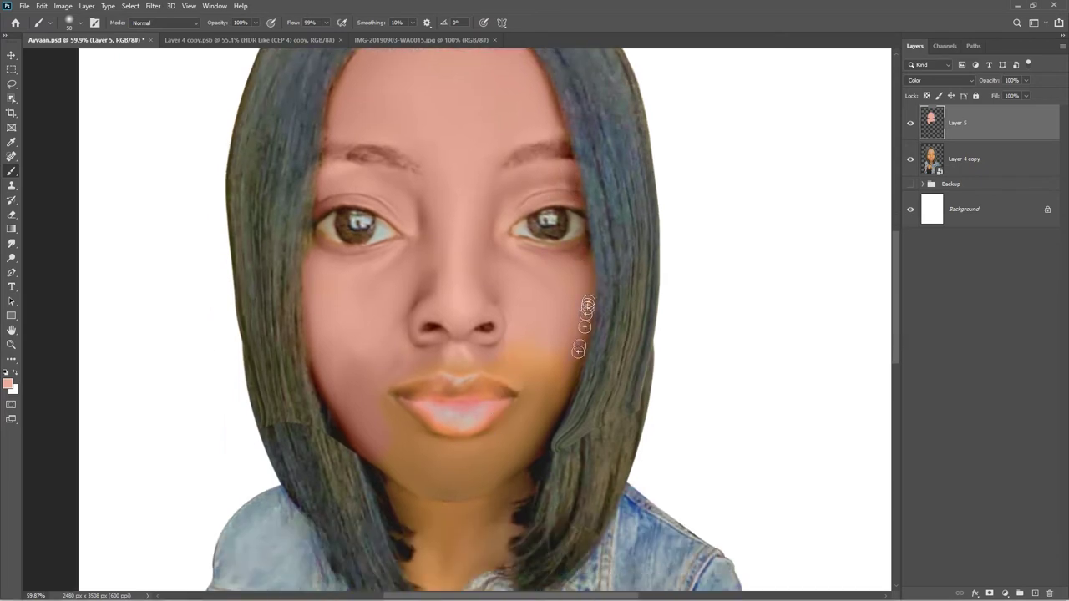
mouse_move(420, 473)
left_mouse_down()
mouse_move(390, 460)
mouse_move(463, 453)
mouse_move(370, 415)
mouse_move(524, 363)
left_mouse_up()
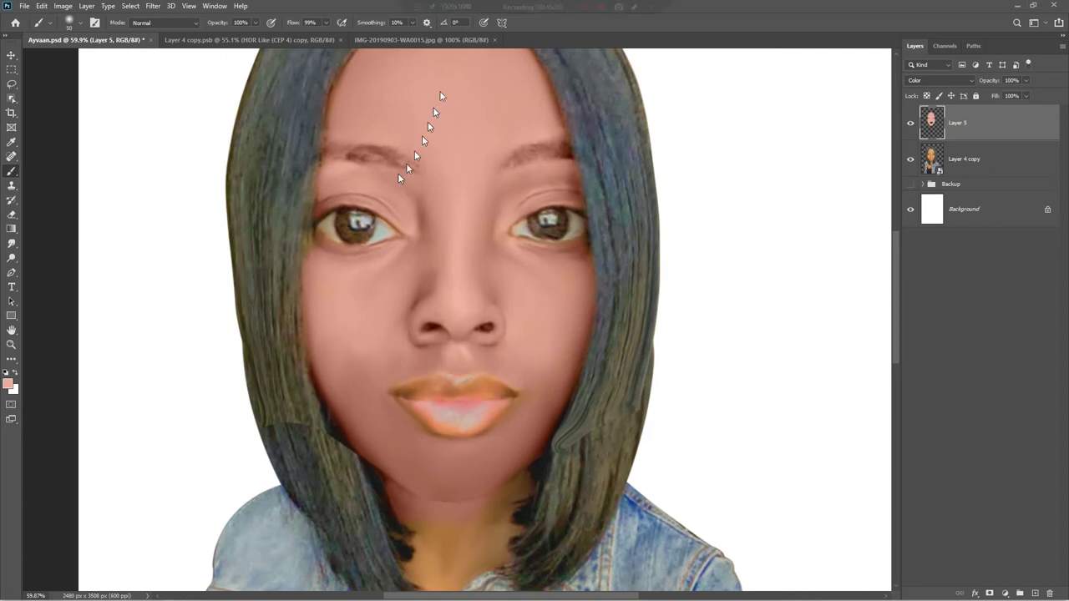
- Extend the pink skin tone over the neck and chest up to the hair, jacket and top
scroll(524, 394, "down", 2)
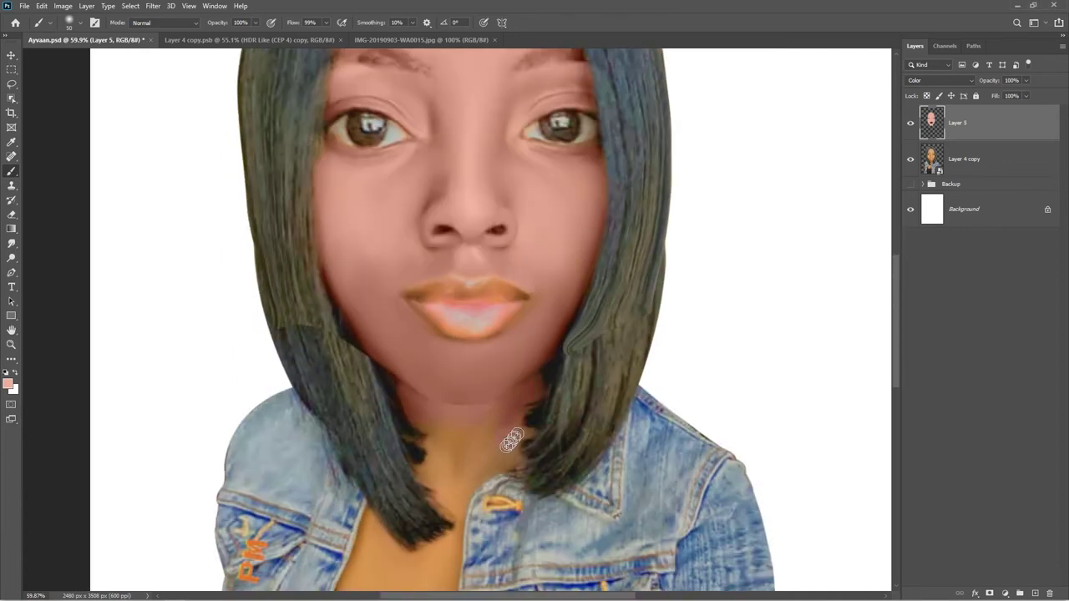
left_click_drag(447, 519, 484, 476)
scroll(533, 450, "up", 3)
left_click_drag(535, 422, 531, 389)
mouse_move(511, 394)
left_mouse_down()
mouse_move(549, 375)
mouse_move(481, 336)
mouse_move(440, 395)
left_mouse_up()
scroll(456, 393, "down", 1)
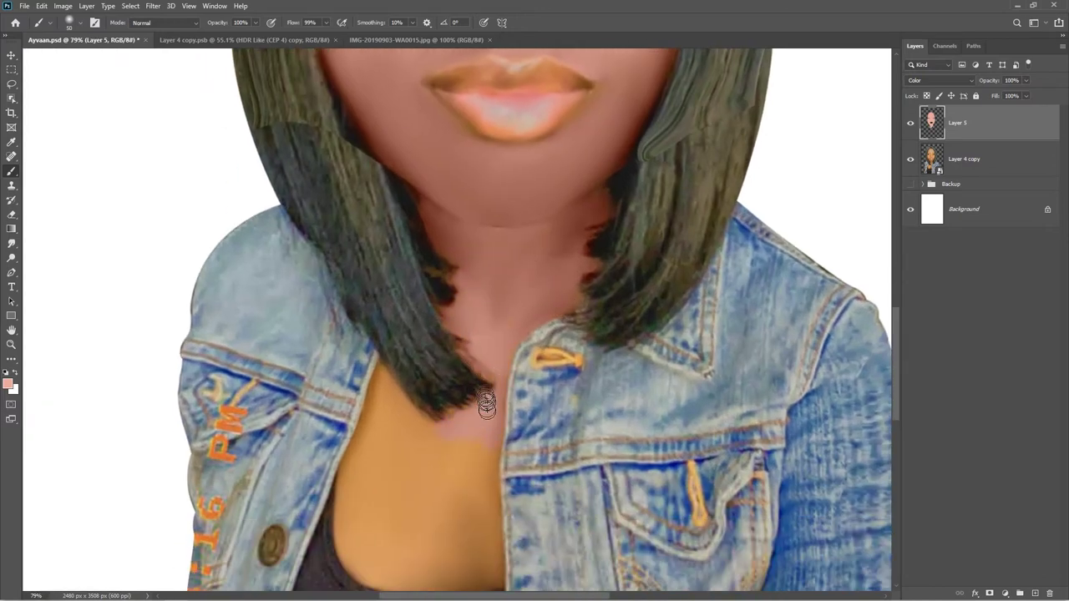
scroll(435, 375, "down", 1)
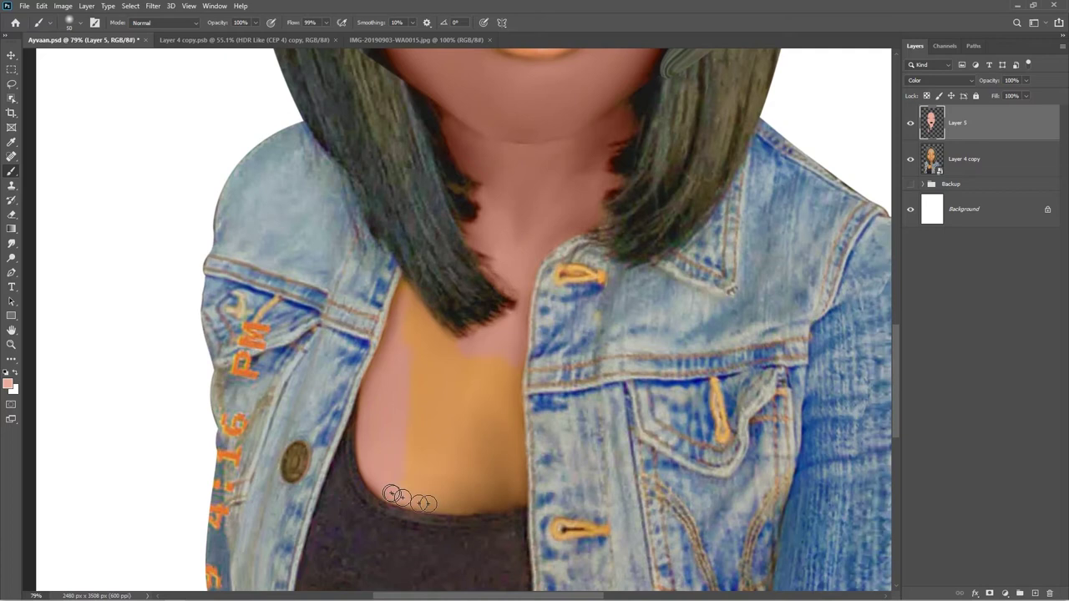
mouse_move(443, 481)
left_mouse_down()
mouse_move(486, 375)
mouse_move(424, 441)
mouse_move(460, 405)
mouse_move(432, 374)
mouse_move(422, 314)
left_mouse_up()
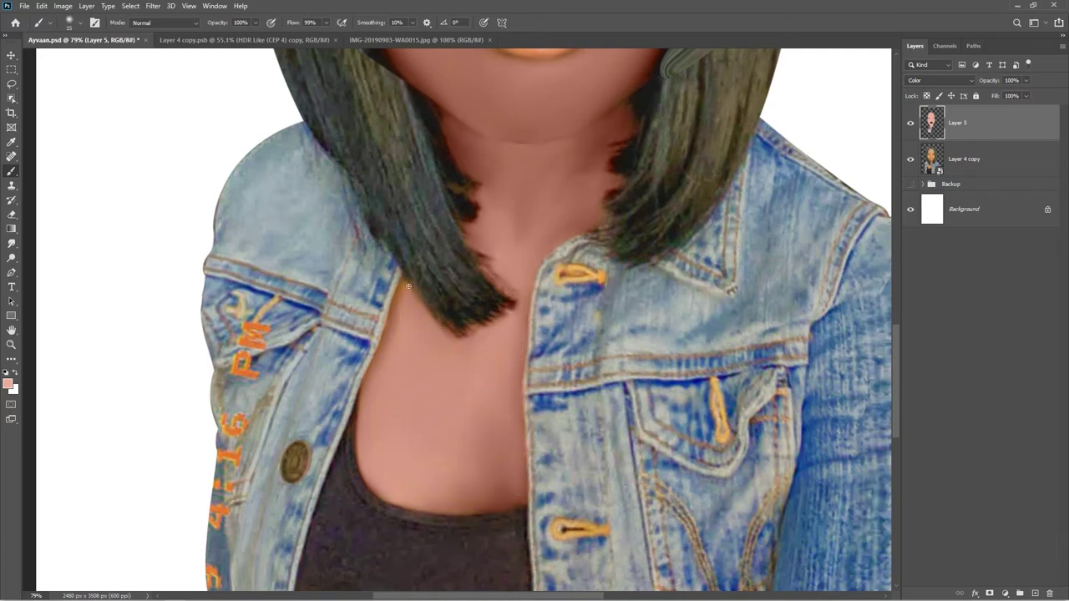
key("ctrl+0")
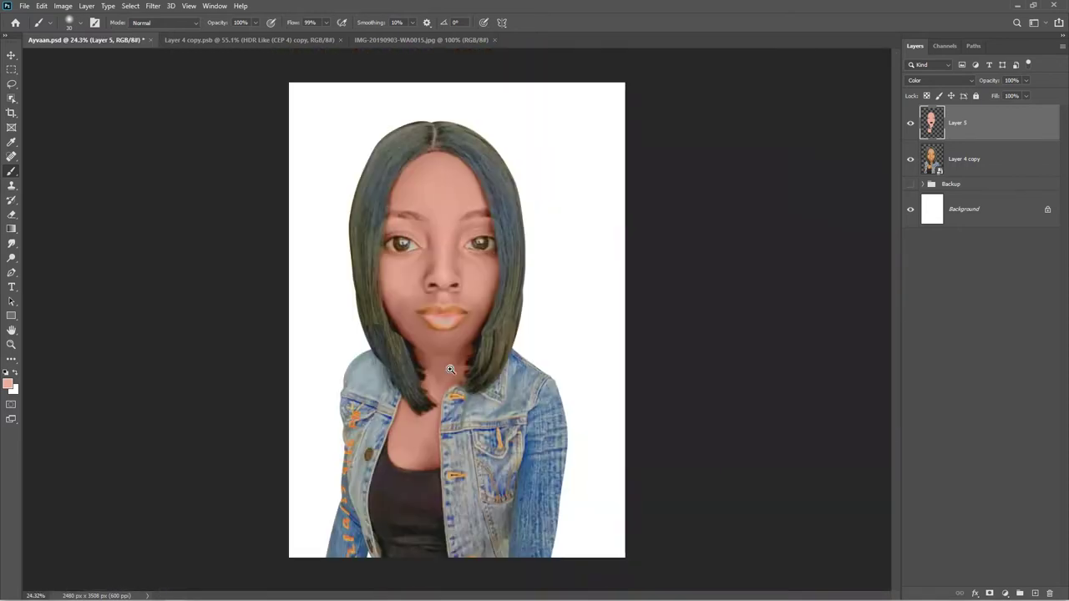
- Duplicate Layer 5, set the copy to Soft Light at reduced opacity, and hide both skin color layers
key("ctrl+j")
left_click(936, 81)
left_click(926, 225)
mouse_move(989, 81)
left_mouse_down()
mouse_move(966, 85)
mouse_move(986, 81)
left_mouse_up()
left_click_drag(910, 159, 912, 125)
key("ctrl+0")
- Delete both skin color layers, Layer 5 and Layer 5 copy
left_click(990, 159, "shift")
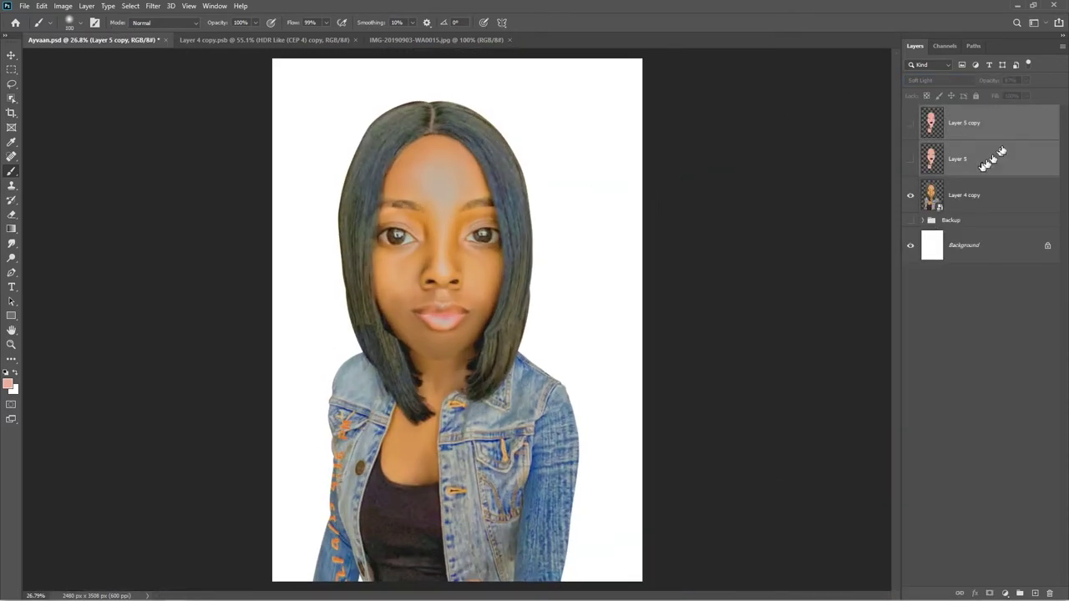
left_click_drag(993, 160, 1050, 594)
scroll(567, 335, "up", 5)
scroll(575, 336, "down", 2)
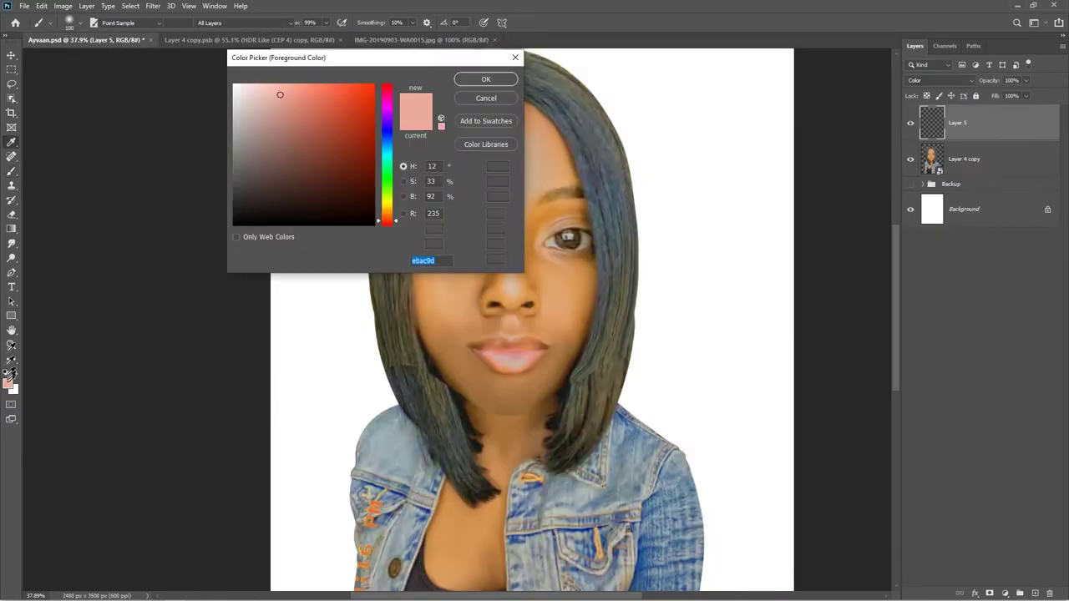
- Choose a hot pink foreground color and paint over both lips on the empty Color-mode layer
left_click(345, 85)
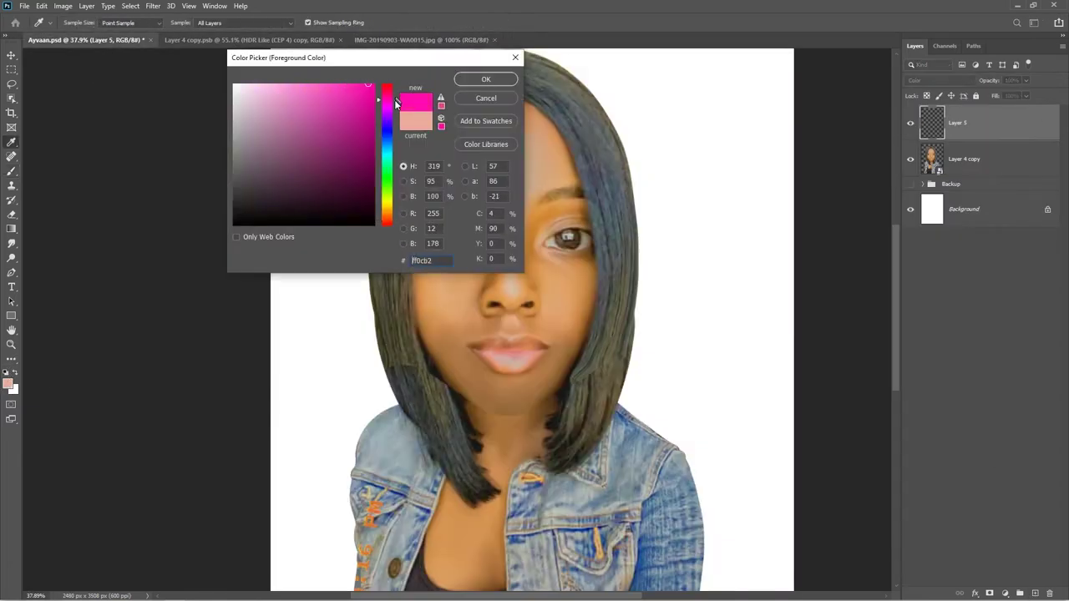
left_click(485, 79)
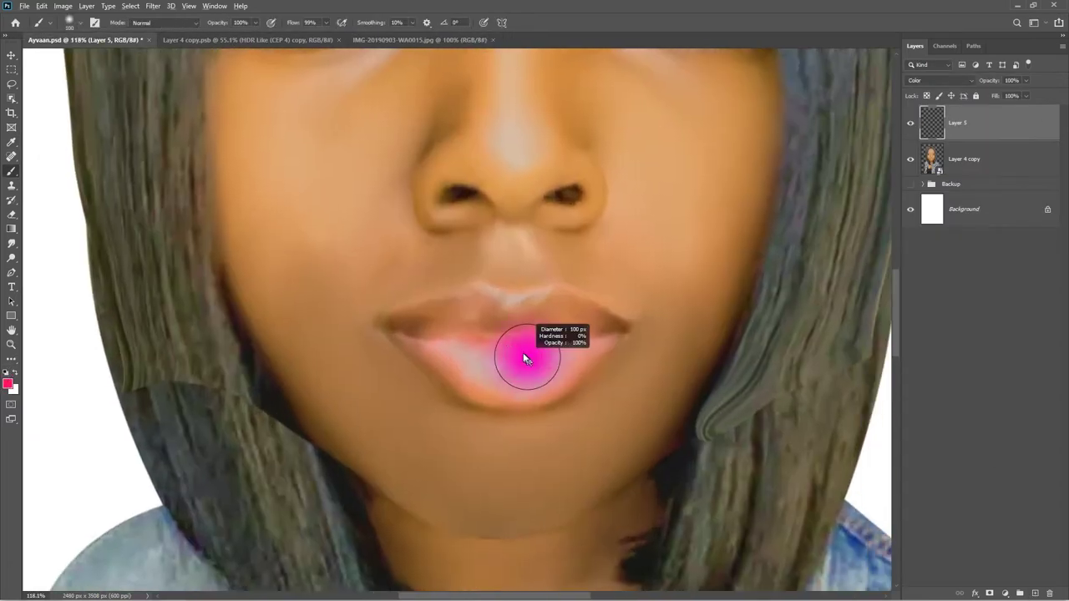
mouse_move(521, 353)
left_mouse_down()
mouse_move(588, 350)
mouse_move(513, 389)
mouse_move(421, 329)
mouse_move(493, 353)
mouse_move(570, 309)
left_mouse_up()
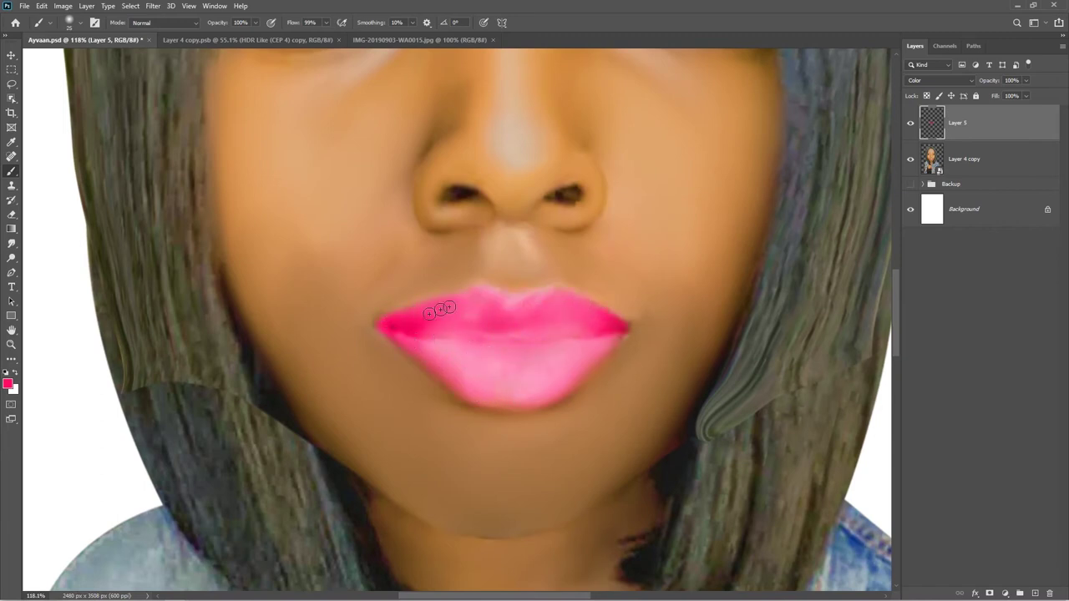
- Adjust the painted lips with Hue/Saturation to turn the hot pink into a soft, muted pink
key("ctrl+0")
left_click_drag(995, 81, 974, 81)
key("ctrl+u")
mouse_move(663, 162)
left_mouse_down()
mouse_move(711, 167)
mouse_move(644, 157)
mouse_move(679, 163)
left_mouse_up()
left_click_drag(678, 191, 645, 191)
mouse_move(677, 163)
left_mouse_down()
mouse_move(618, 164)
mouse_move(698, 167)
left_mouse_up()
left_click_drag(646, 191, 679, 220)
left_click_drag(645, 191, 641, 191)
key("Return")
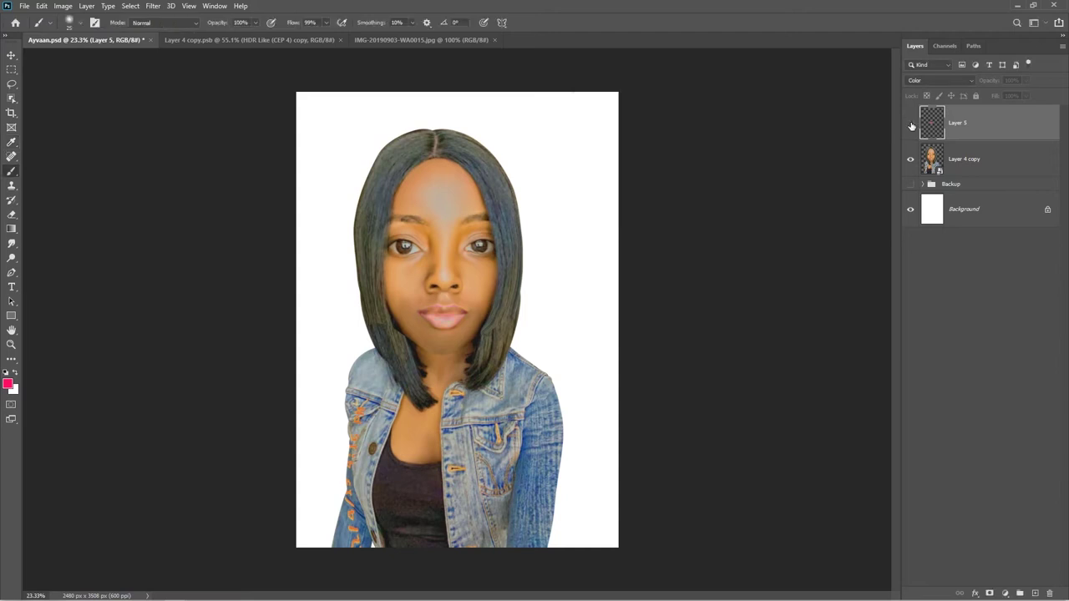
- Touch up the lip color with a salmon foreground color and a size 25 brush, and save the document
scroll(401, 302, "up", 10)
left_click_drag(541, 336, 512, 349)
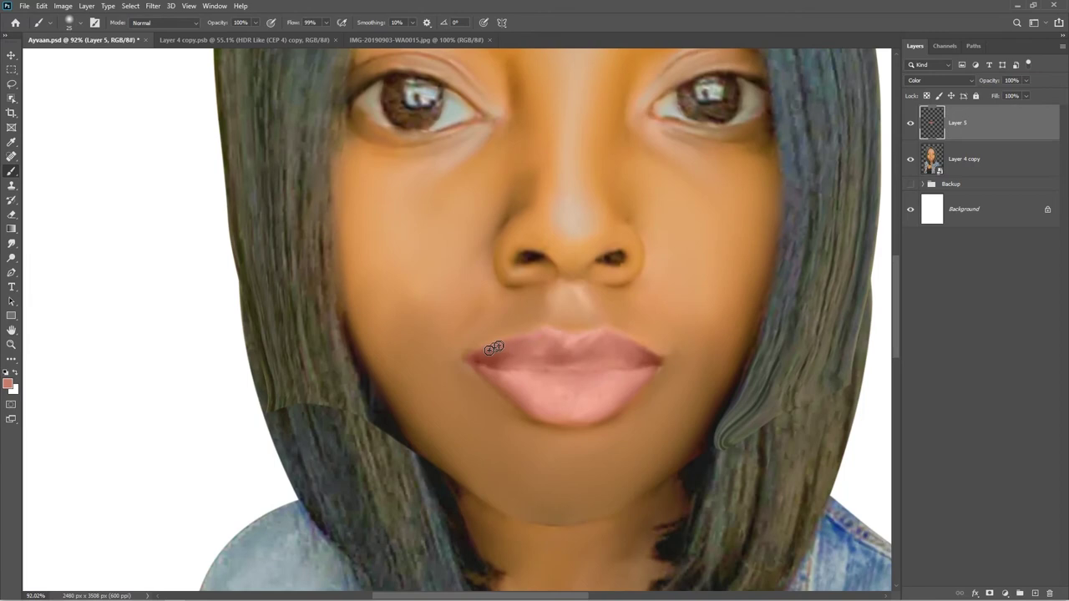
scroll(627, 381, "down", 7)
key("ctrl+s")
scroll(534, 315, "up", 2)
scroll(546, 315, "down", 2)
scroll(501, 281, "up", 2)
scroll(518, 300, "down", 2)
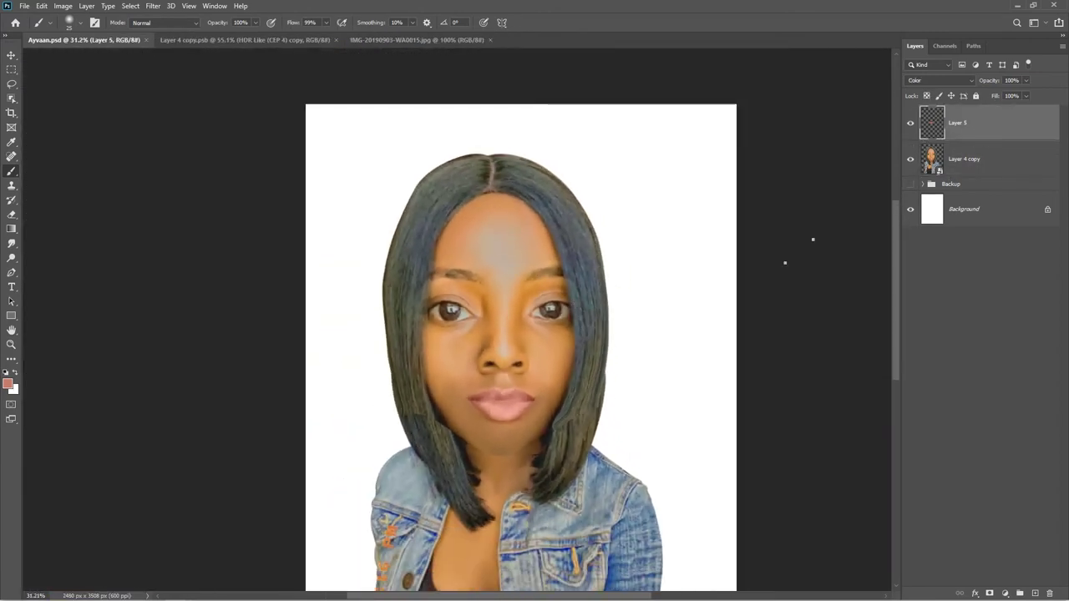
- Merge a stamped copy of the portrait without the background into a new layer and move Layer 5 and Layer 4 copy into the Backup group
left_click(911, 208)
key("ctrl+alt+shift+e")
left_click(981, 160)
left_click(979, 195, "shift")
left_click_drag(978, 195, 959, 220)
left_click(960, 121)
left_click(911, 173)
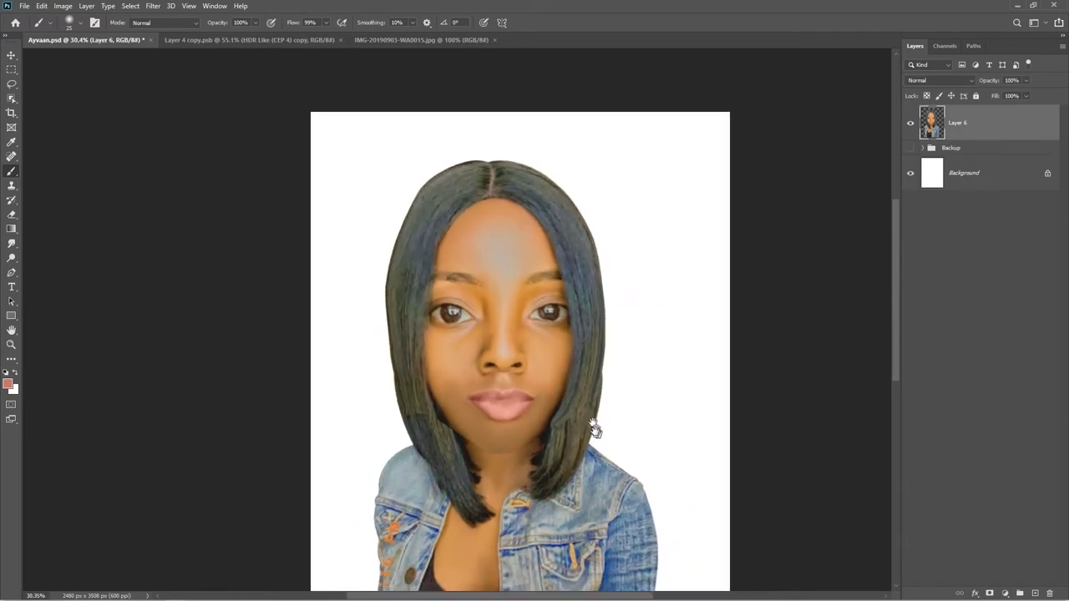
- Convert the stamped portrait layer, Layer 6, for smart filters
scroll(518, 309, "down", 2)
left_click(153, 6)
left_click(179, 31)
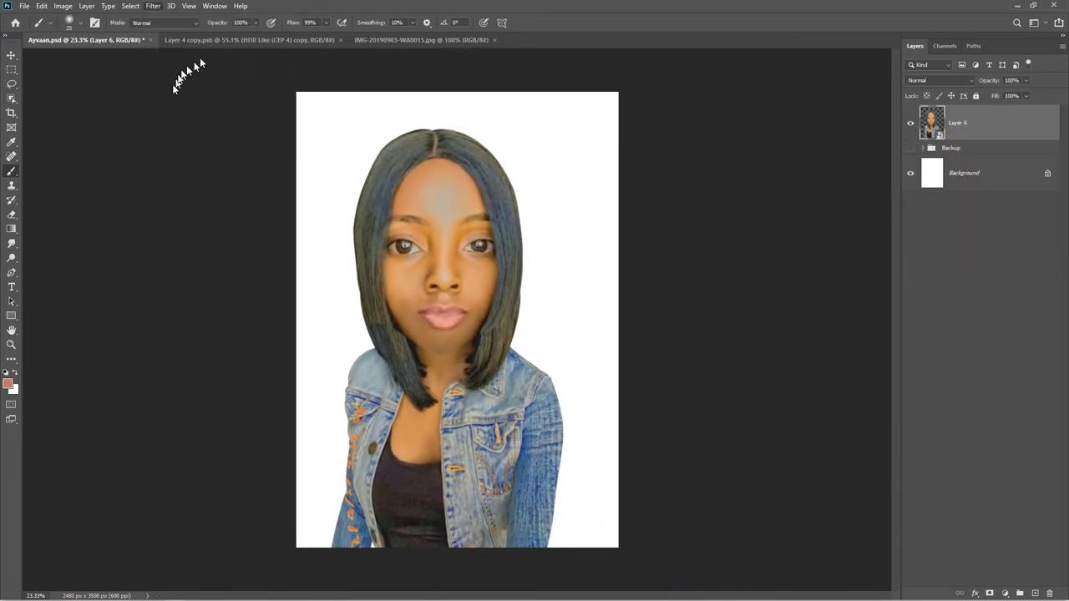
- Apply the Camera Raw filter to Layer 6 with luminance noise reduction 100 and luminance detail about 94
left_click(153, 5)
left_click(162, 66)
left_click(886, 132)
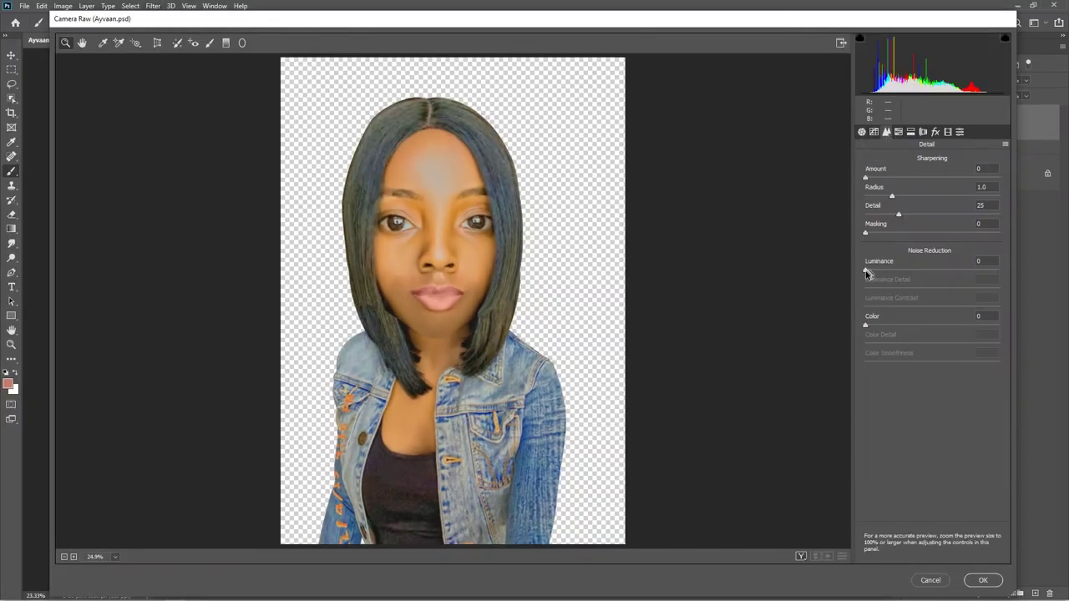
left_click_drag(997, 270, 1002, 270)
left_click_drag(932, 289, 878, 291)
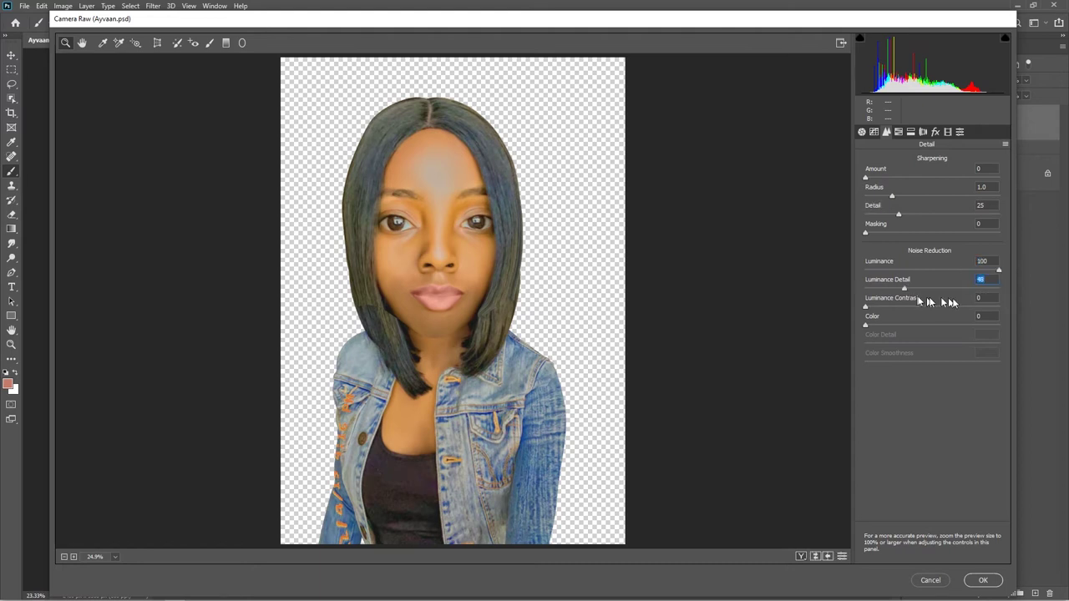
left_click(801, 556)
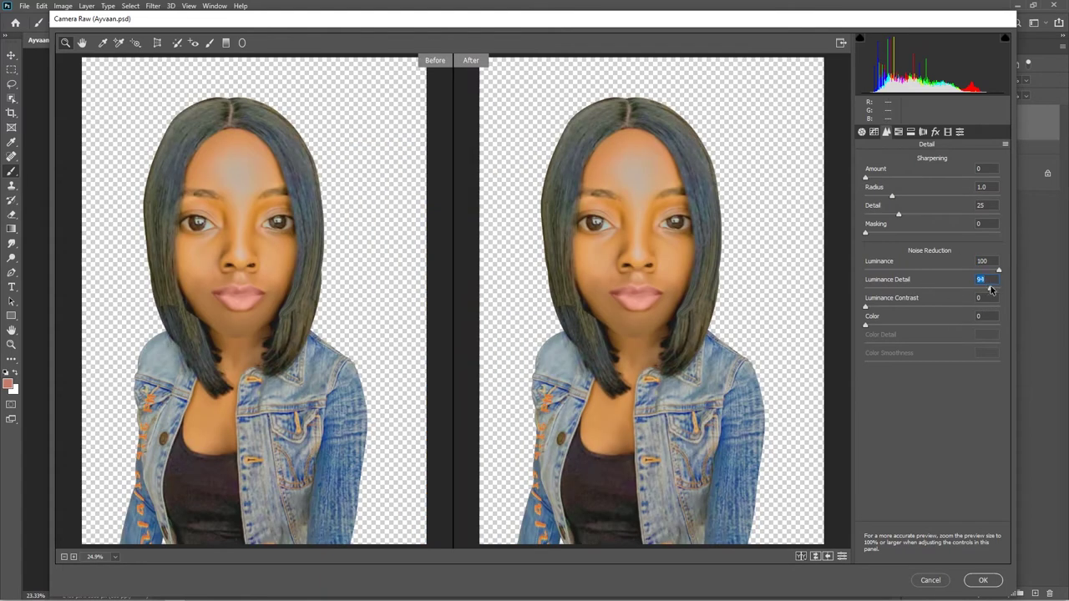
left_click(981, 583)
- Add a new layer clipped to Layer 6 and set the foreground color to black
scroll(501, 391, "up", 4)
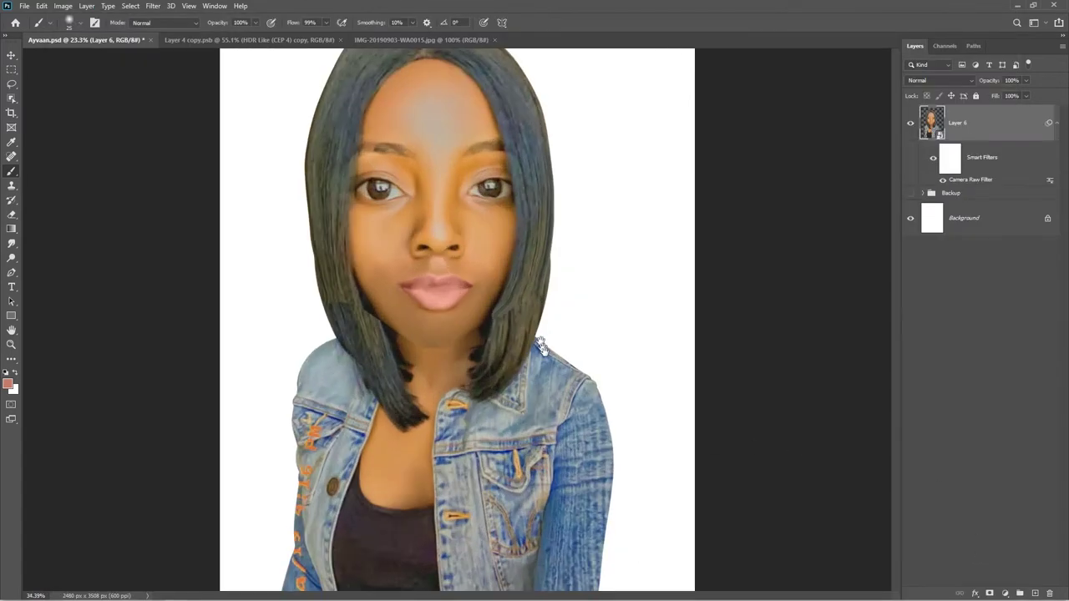
left_click_drag(544, 346, 577, 403)
left_click(1056, 123)
left_click(1034, 593)
left_click(952, 141, "alt")
left_click(9, 384)
left_click_drag(354, 209, 375, 227)
left_click(486, 79)
- Paint the hair black around the face on the clipped layer with a soft brush of size 124, redoing misplaced strokes
left_click_drag(501, 221, 543, 227)
mouse_move(558, 128)
left_mouse_down()
mouse_move(586, 227)
mouse_move(573, 179)
mouse_move(519, 137)
mouse_move(567, 255)
mouse_move(538, 404)
mouse_move(501, 449)
mouse_move(521, 460)
mouse_move(511, 460)
mouse_move(563, 432)
left_mouse_up()
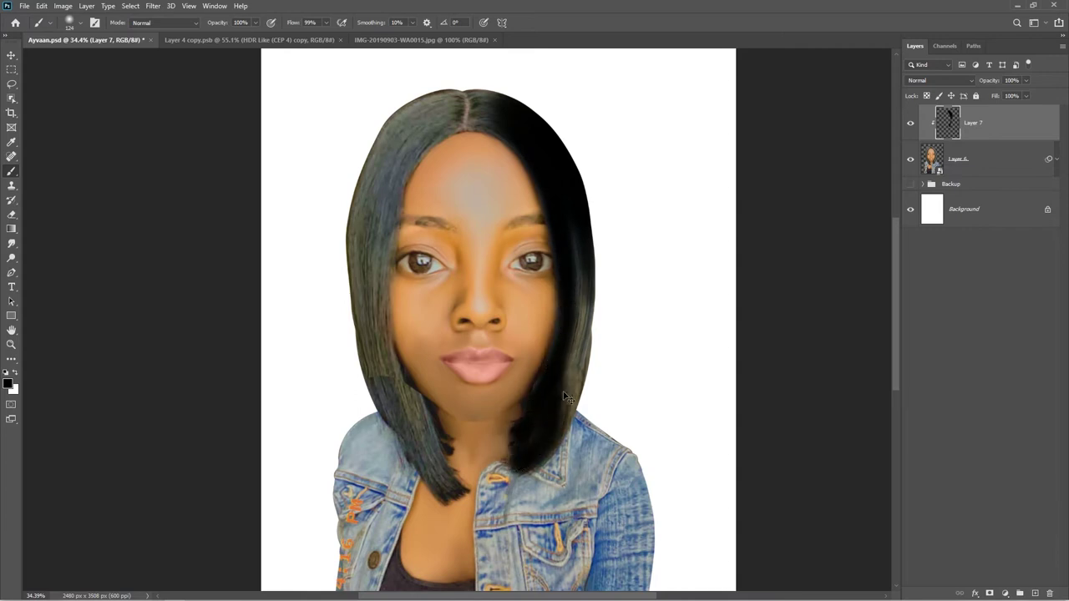
key("ctrl+z")
key("ctrl+z")
key("ctrl+z")
mouse_move(538, 399)
left_mouse_down()
mouse_move(582, 299)
mouse_move(561, 408)
left_mouse_up()
mouse_move(487, 110)
left_mouse_down()
mouse_move(427, 102)
mouse_move(455, 92)
mouse_move(355, 215)
mouse_move(447, 125)
mouse_move(453, 94)
mouse_move(376, 193)
mouse_move(419, 144)
mouse_move(353, 331)
mouse_move(395, 359)
mouse_move(434, 451)
mouse_move(396, 415)
mouse_move(431, 475)
mouse_move(358, 337)
mouse_move(375, 407)
mouse_move(414, 405)
mouse_move(391, 203)
mouse_move(445, 126)
left_mouse_up()
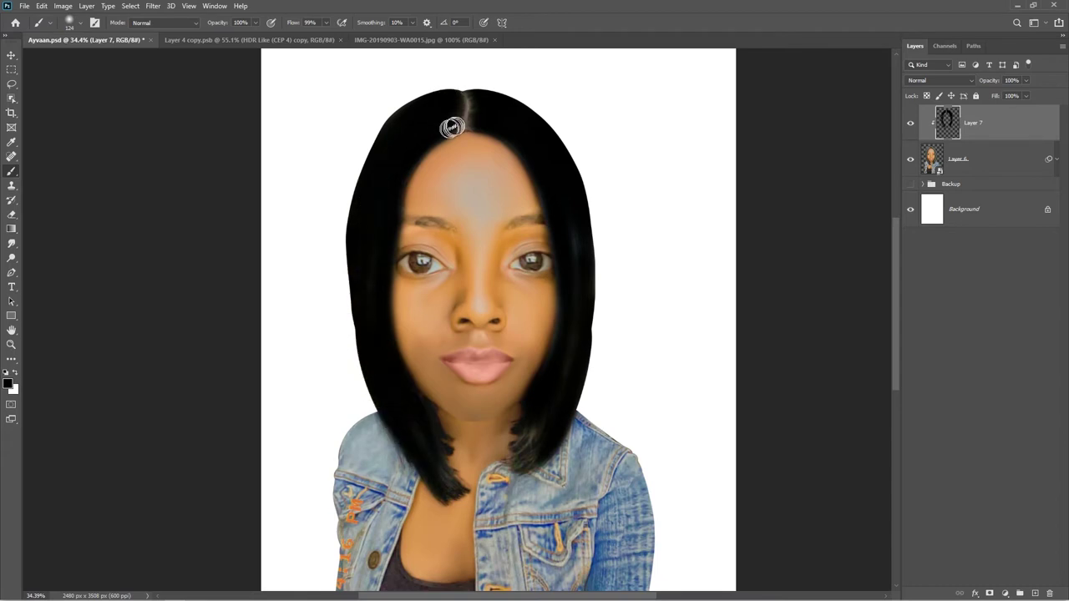
- Choose a textured hair brush preset and paint black strands over the hair ends on both sides of the neck
left_click_drag(616, 326, 473, 392)
right_click(509, 200)
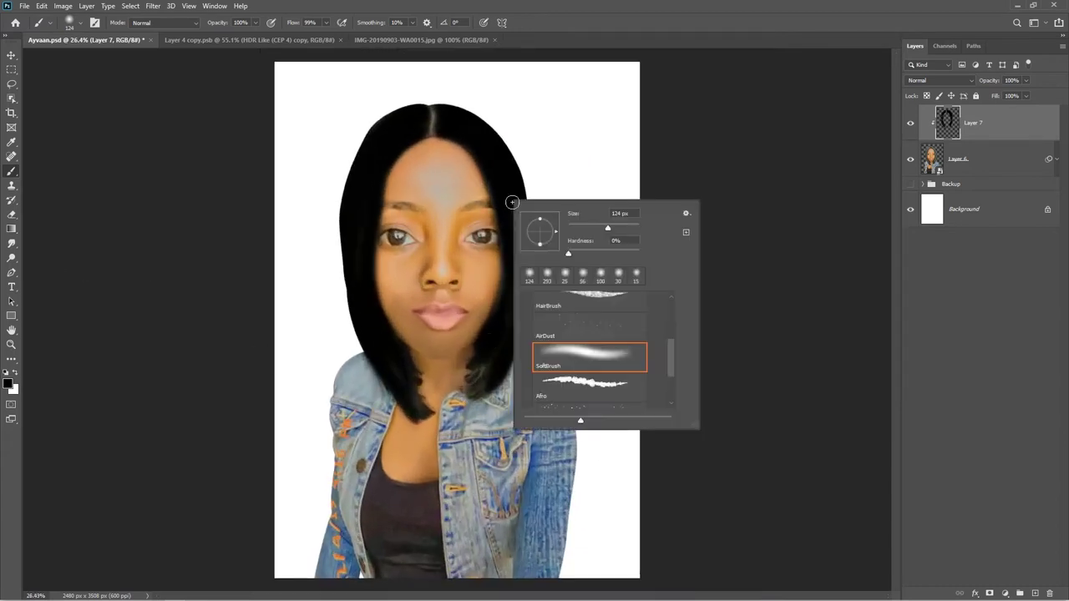
left_click(687, 215)
left_click(743, 368)
left_click(528, 396)
left_click(585, 375)
left_click(620, 18)
scroll(469, 388, "up", 2)
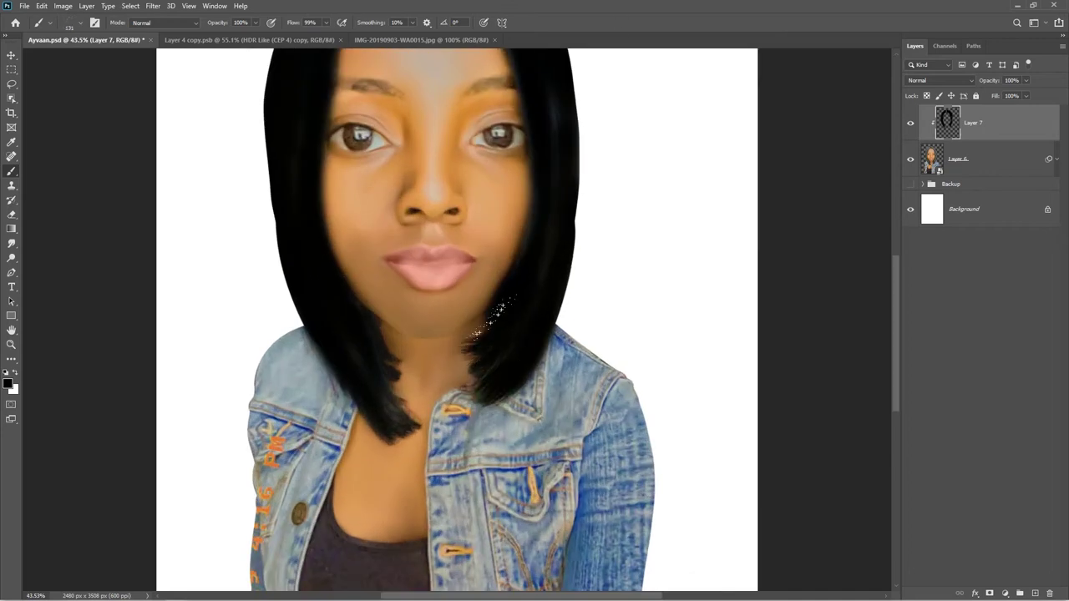
left_click_drag(355, 378, 402, 415)
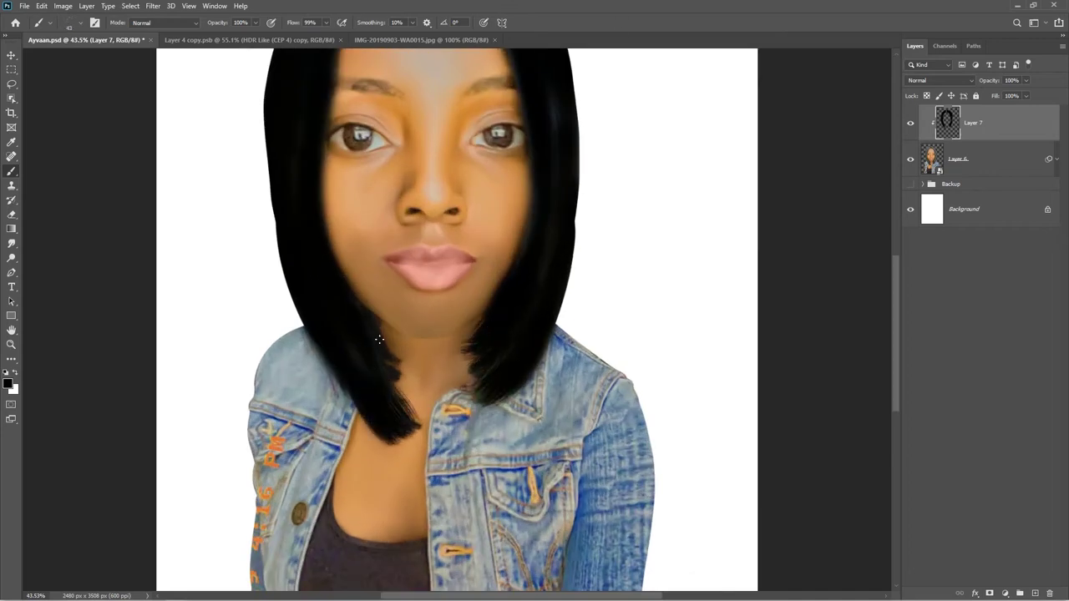
- Lower Layer 7's opacity to 35% and add a new layer above it
scroll(542, 270, "down", 3)
scroll(535, 186, "up", 1)
left_click_drag(989, 81, 957, 86)
left_click(1036, 592)
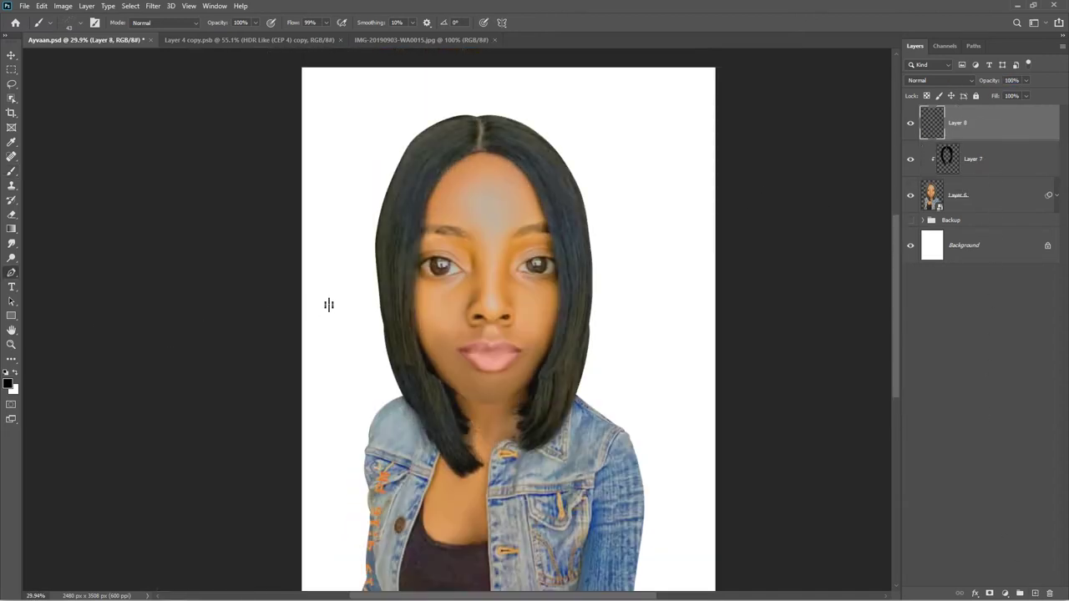
- Set the brush to the Soft Round Pressure Size preset at 5 px with 0% hardness
right_click(353, 182)
right_click(363, 136)
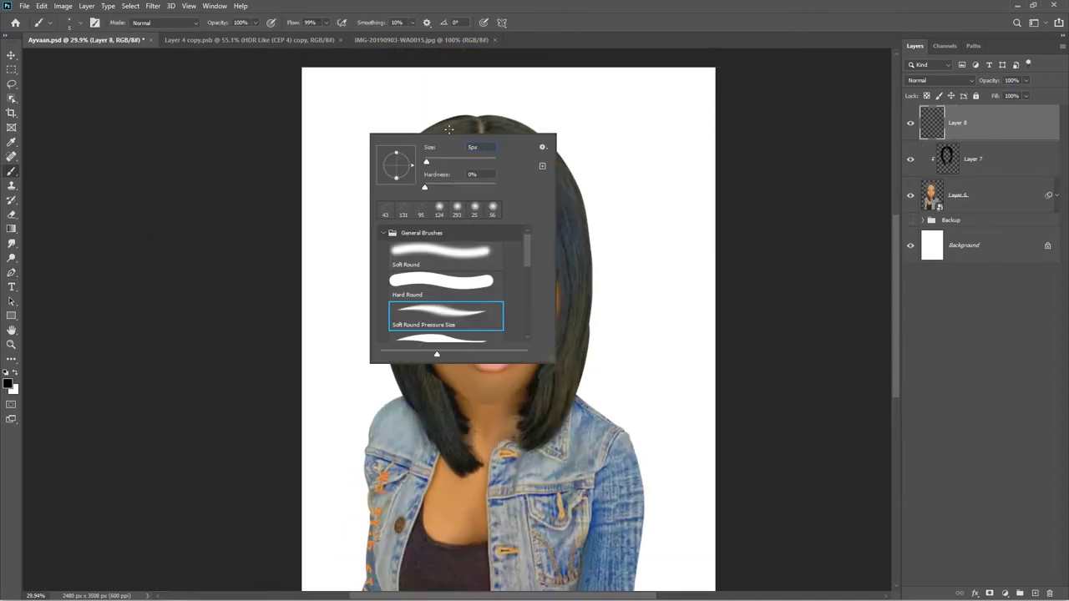
key("Escape")
- Draw separate curved Pen paths from the parting down the left side of the hair, following the strands beside the face
key("p")
scroll(425, 248, "up", 3)
left_click_drag(447, 485, 424, 419)
left_click_drag(398, 447, 460, 591)
scroll(529, 330, "down", 6)
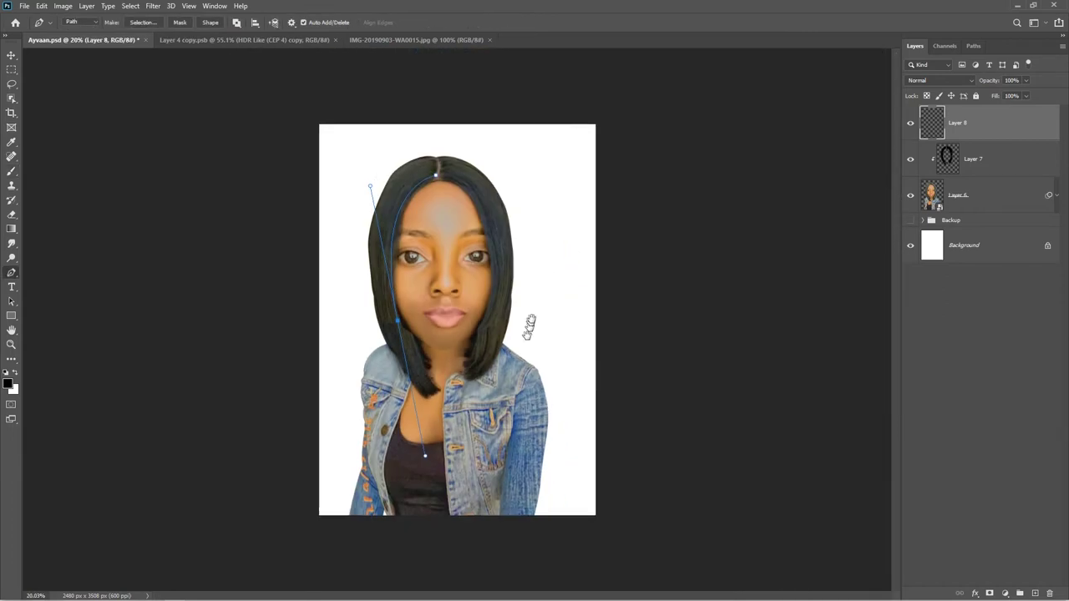
key("v")
left_click(421, 171)
key("p")
left_click(431, 166)
left_click_drag(396, 323, 406, 346)
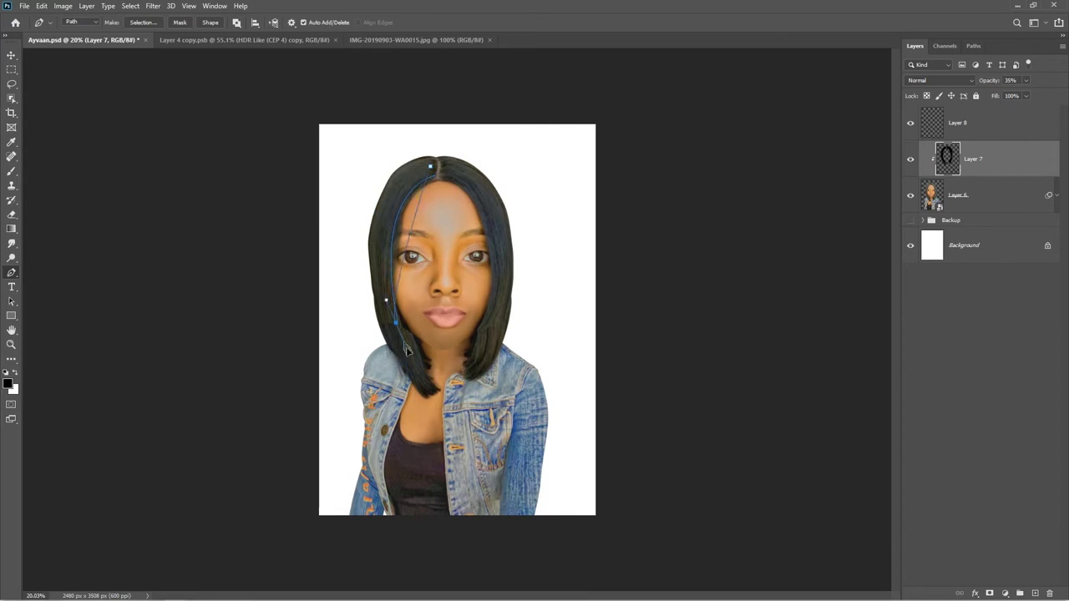
left_click_drag(435, 436, 435, 436)
scroll(451, 188, "up", 2)
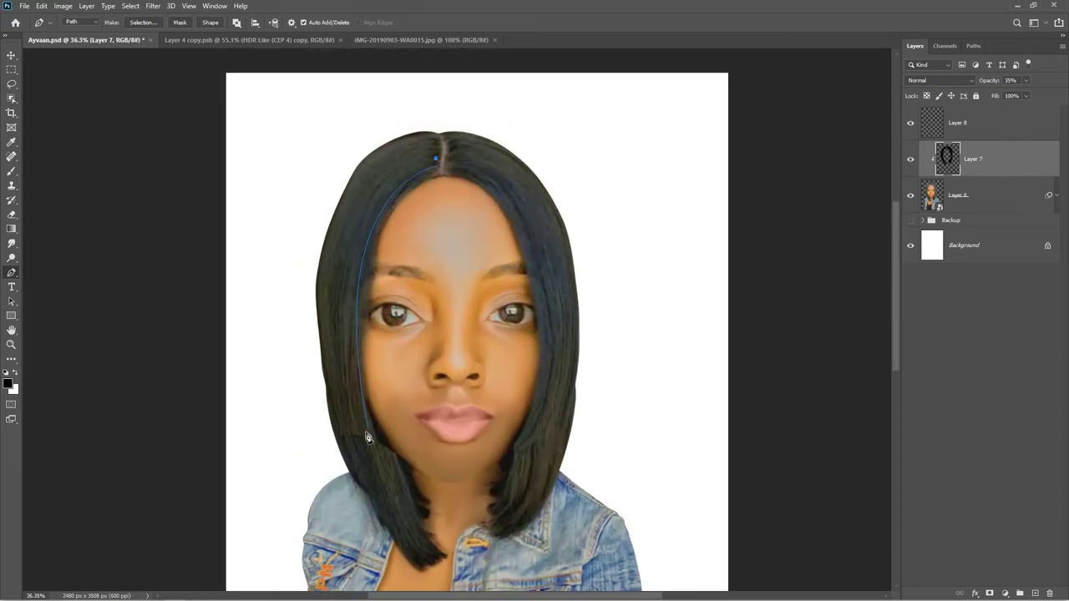
scroll(393, 359, "down", 2)
scroll(409, 309, "up", 3)
left_click_drag(397, 547, 378, 569)
left_click(347, 387, "ctrl")
left_click(400, 522)
left_click_drag(370, 451, 361, 424)
left_click(351, 407, "ctrl")
left_click(396, 519)
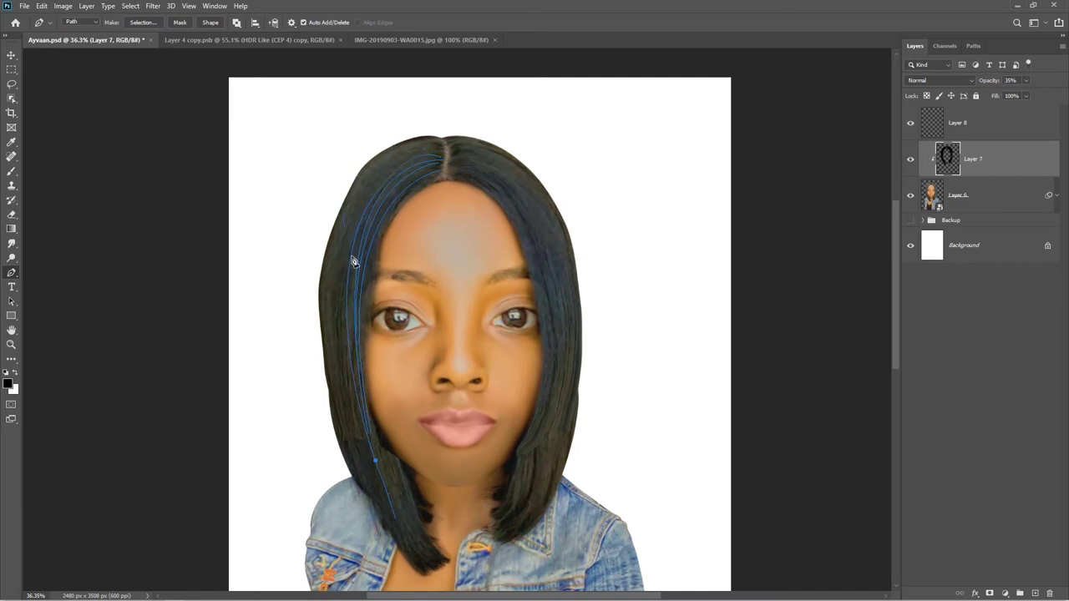
- Fill the remaining left side of the hair with curved strand paths out to its outer edge and down to the tips
left_click(376, 467)
left_click_drag(399, 170, 519, 102)
left_click(365, 482, "ctrl")
left_click_drag(423, 150, 568, 99)
left_click(370, 179, "ctrl")
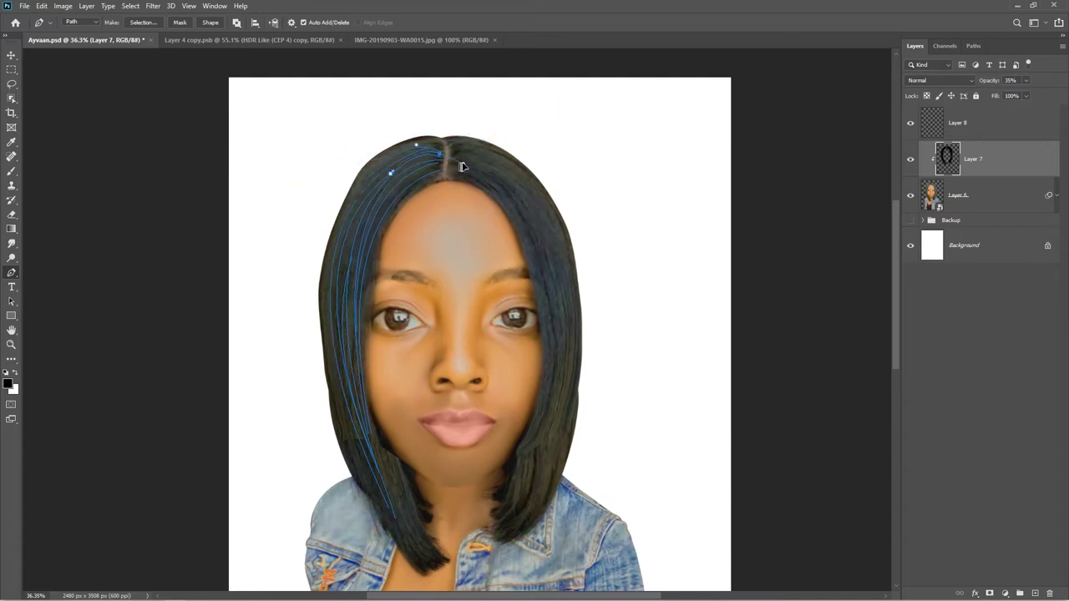
left_click_drag(568, 188, 587, 170)
left_click_drag(346, 214, 347, 210)
left_click(324, 329, "ctrl")
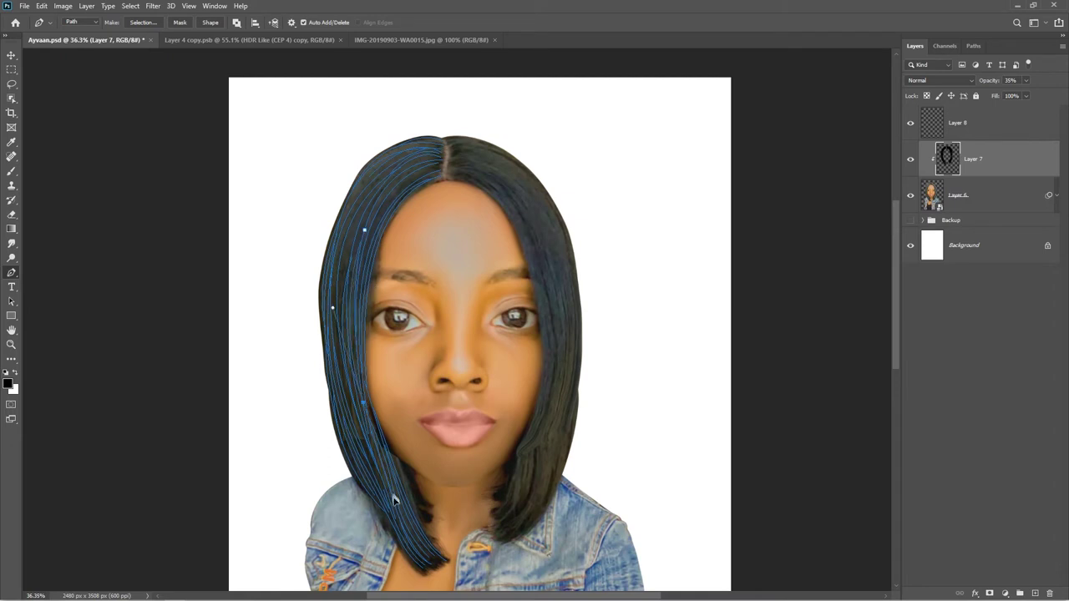
left_click_drag(414, 153, 470, 146)
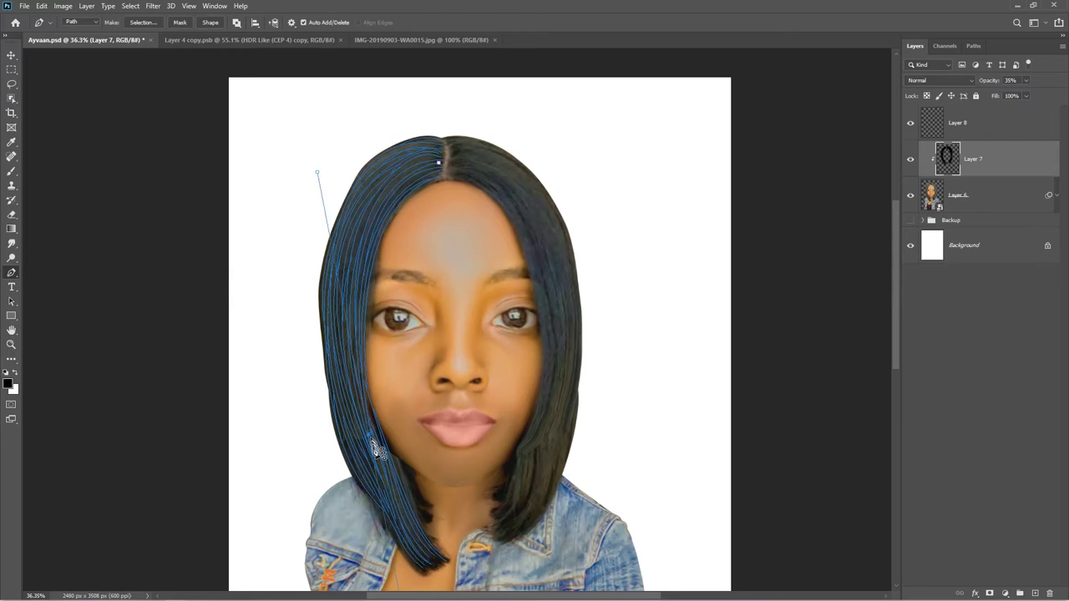
- Stroke the strand paths on Layer 8 in white with the Brush and Simulate Pressure, and delete the paths
left_click(959, 123)
key("x")
right_click(391, 215)
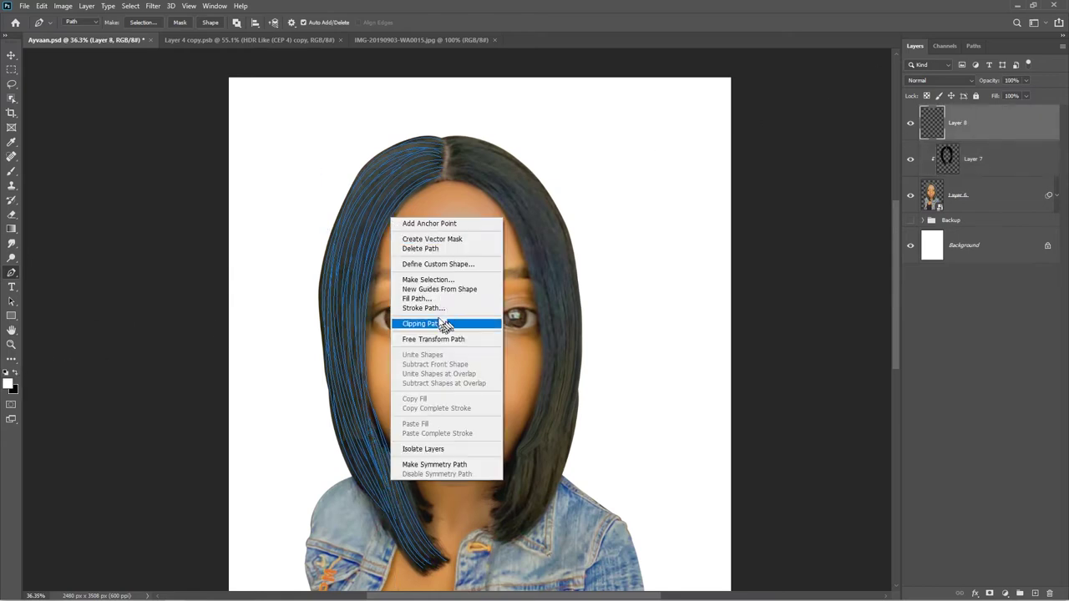
left_click(468, 318)
left_click(614, 181)
left_click(655, 205)
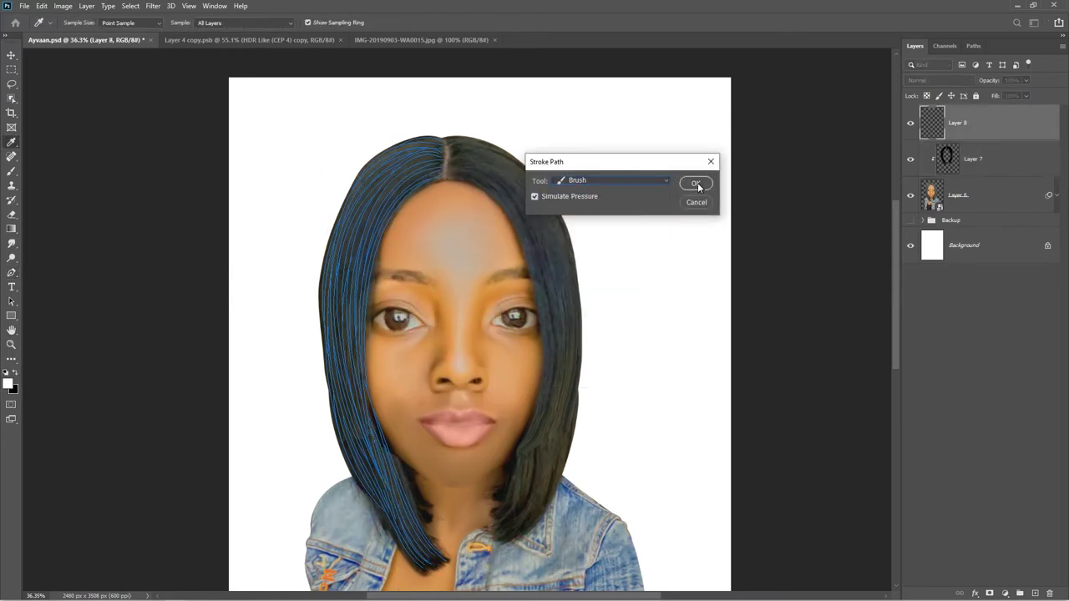
left_click(692, 183)
right_click(362, 269)
left_click(390, 295)
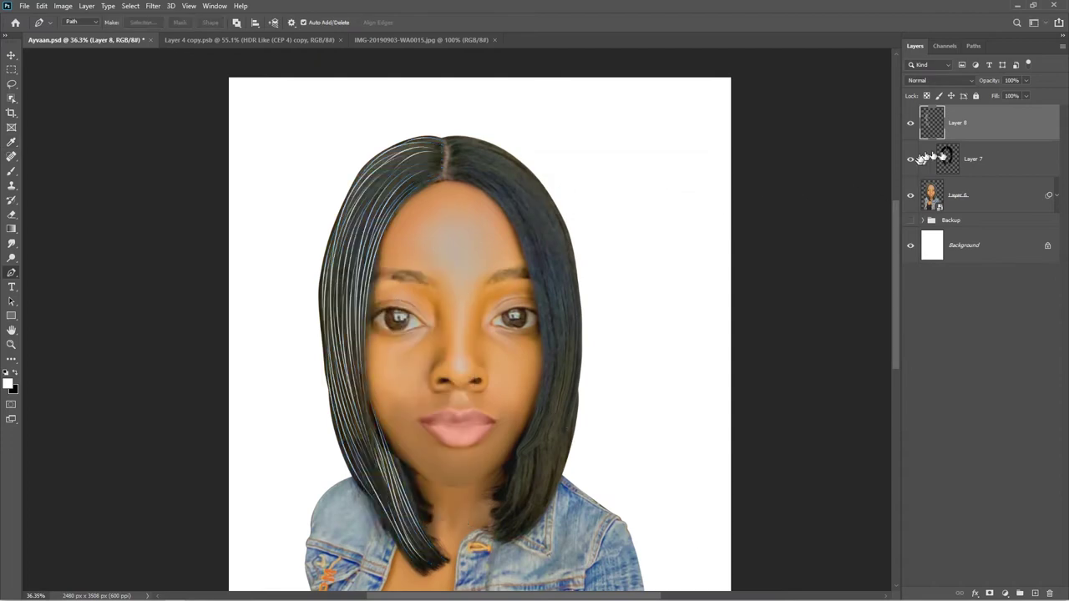
- Restore Layer 7's opacity to 100% and draw extra short strand paths at the crown on the left side of the parting
left_click(973, 159)
left_click_drag(992, 81, 1057, 86)
scroll(475, 326, "down", 3)
scroll(451, 309, "up", 9)
left_click_drag(439, 230, 448, 318)
left_click(295, 231)
left_click_drag(438, 155, 493, 165)
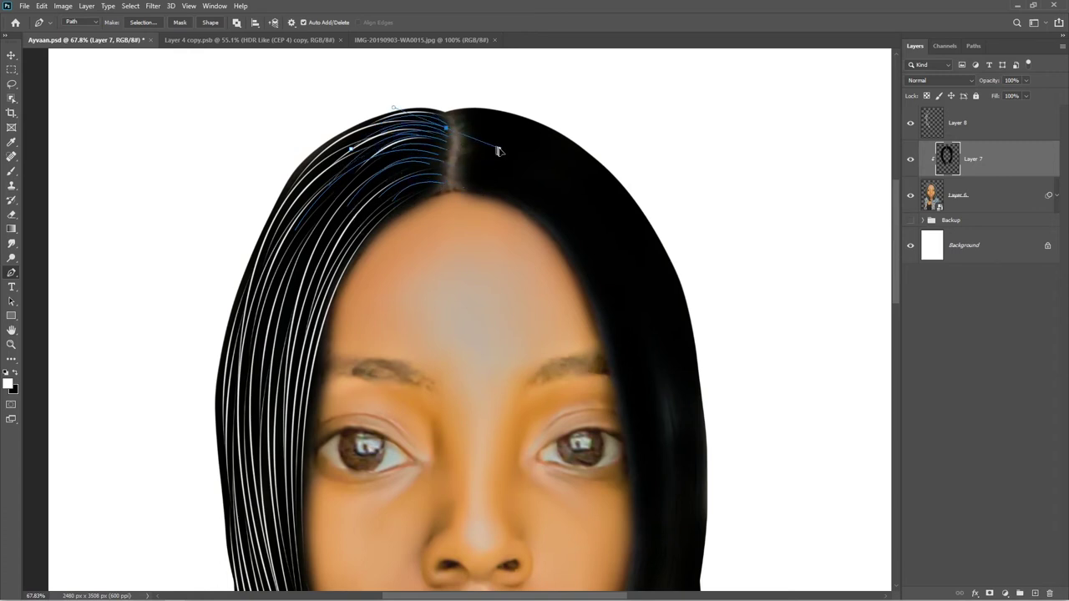
- Stroke the extra crown paths on Layer 8 with the Brush and Simulate Pressure, and delete the paths
scroll(524, 297, "down", 6)
left_click(972, 123)
right_click(465, 241)
left_click(500, 331)
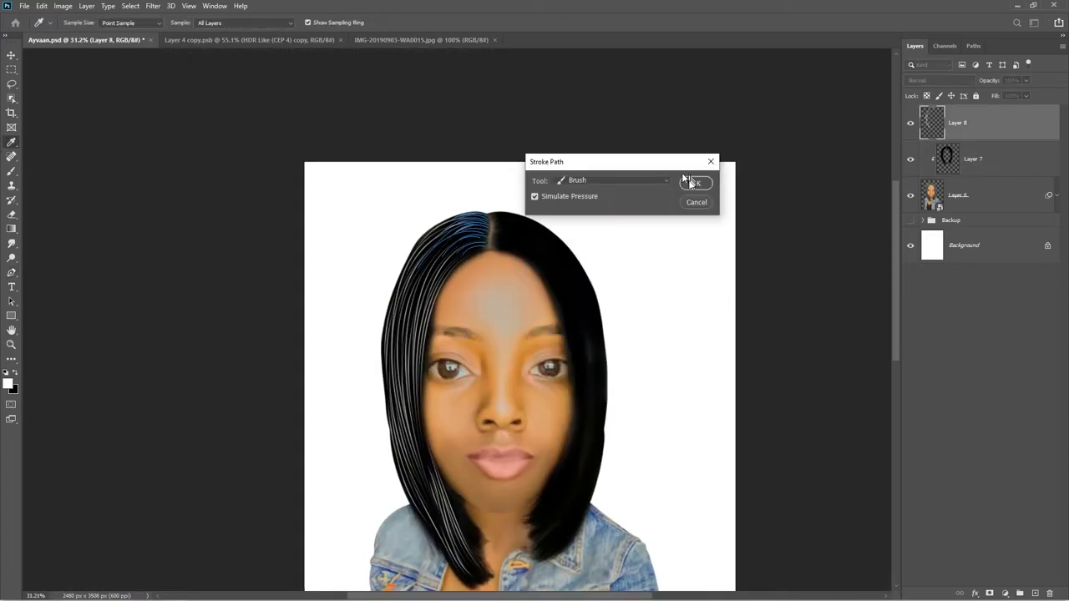
left_click(693, 181)
right_click(475, 240)
left_click(504, 272)
- Lower Layer 7's opacity to 41% and draw curved strand paths beside the face on the right side of the hair
left_click_drag(464, 329, 443, 237)
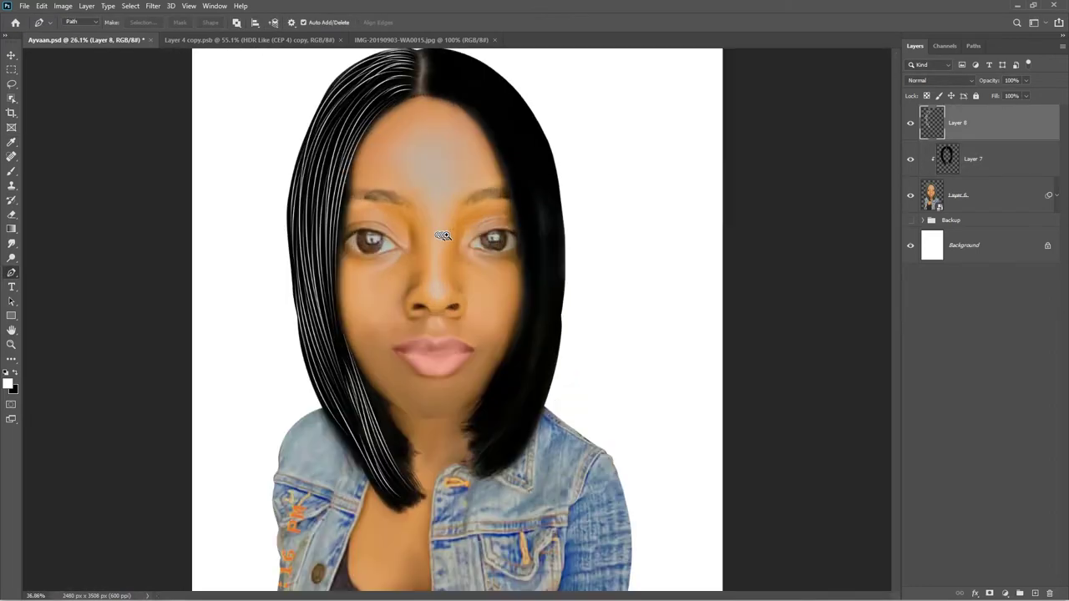
left_click_drag(535, 349, 493, 347)
left_click_drag(528, 127, 544, 200)
left_click(973, 159)
left_click_drag(989, 80, 956, 77)
left_click(456, 157)
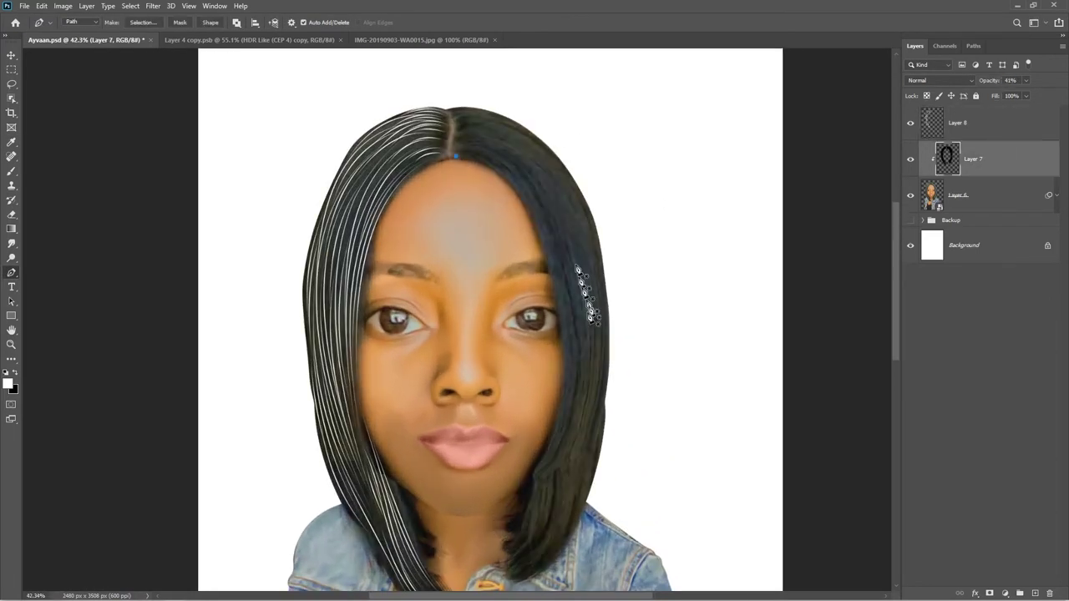
left_click_drag(559, 290, 584, 442)
left_click_drag(545, 478, 510, 589)
key("Escape")
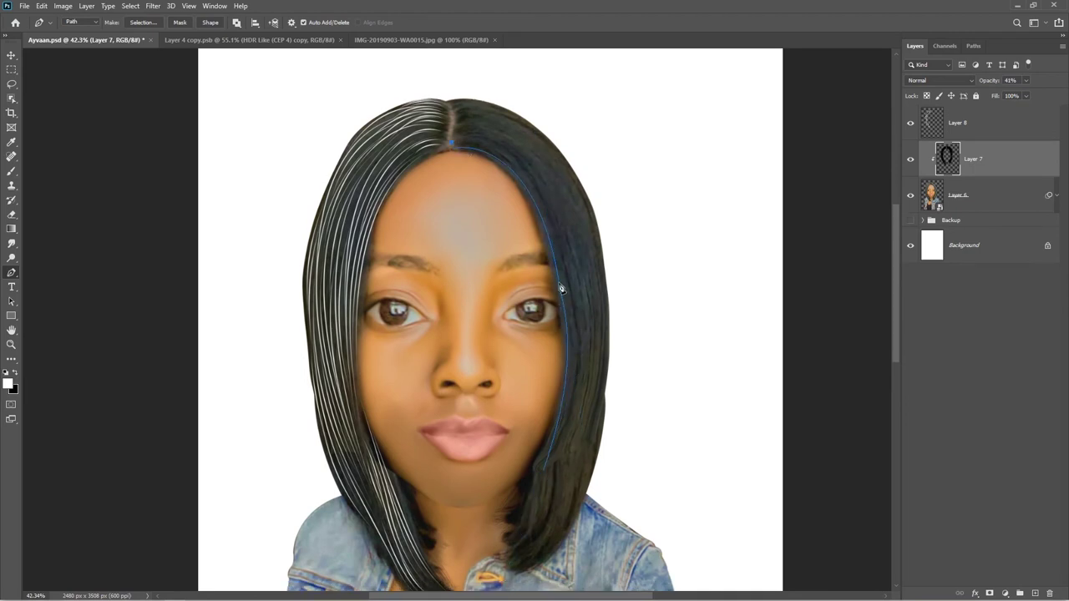
left_click_drag(573, 296, 532, 523)
key("Escape")
left_click(553, 237)
mouse_move(545, 475)
left_mouse_down()
mouse_move(509, 551)
mouse_move(468, 597)
left_mouse_up()
key("Escape")
left_click(563, 233)
- Draw further strand paths from the parting through the middle of the right side of the hair down to its tips
key("Escape")
left_click(455, 133)
left_click_drag(594, 322, 610, 515)
key("Escape")
left_click_drag(555, 196, 553, 192, "ctrl")
key("Escape")
left_click(575, 239)
left_click_drag(590, 427, 575, 531)
key("Escape")
left_click_drag(599, 368, 580, 511)
left_click(534, 549)
key("Escape")
left_click(522, 561)
left_click_drag(598, 327, 612, 575)
key("Escape")
left_click(572, 178)
left_click_drag(601, 400, 582, 555)
key("Escape")
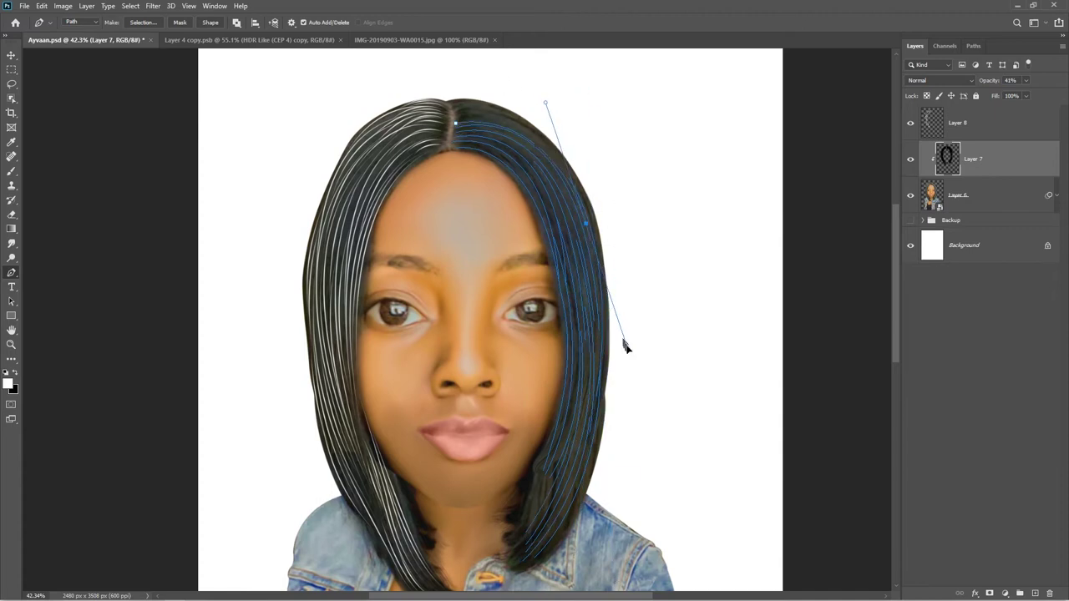
- Add strand paths along the outer edge of the right side of the hair and fill the gaps between them
left_click_drag(604, 305, 650, 449)
key("Escape")
left_click(605, 282)
left_click_drag(597, 401, 568, 491)
key("Escape")
left_click(534, 564)
left_click_drag(593, 449, 597, 430)
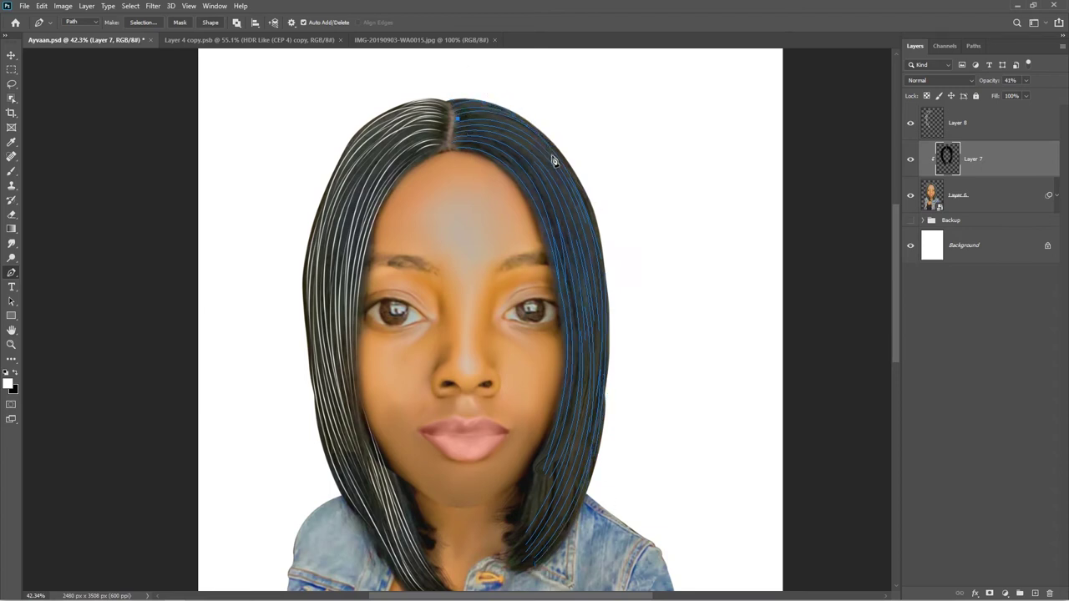
left_click(495, 138)
left_click(587, 344)
left_click_drag(556, 497, 516, 571)
- Restore Layer 7's opacity to 100%, stroke the right-side strand paths on Layer 8 with the Brush, and delete the paths
left_click_drag(990, 81, 1023, 82)
left_click(979, 124)
right_click(547, 197)
left_click(580, 288)
left_click(693, 176)
right_click(555, 164)
left_click(575, 226)
- Draw additional strand paths from the parting across the crown on both sides to make the hair denser
scroll(519, 202, "up", 2)
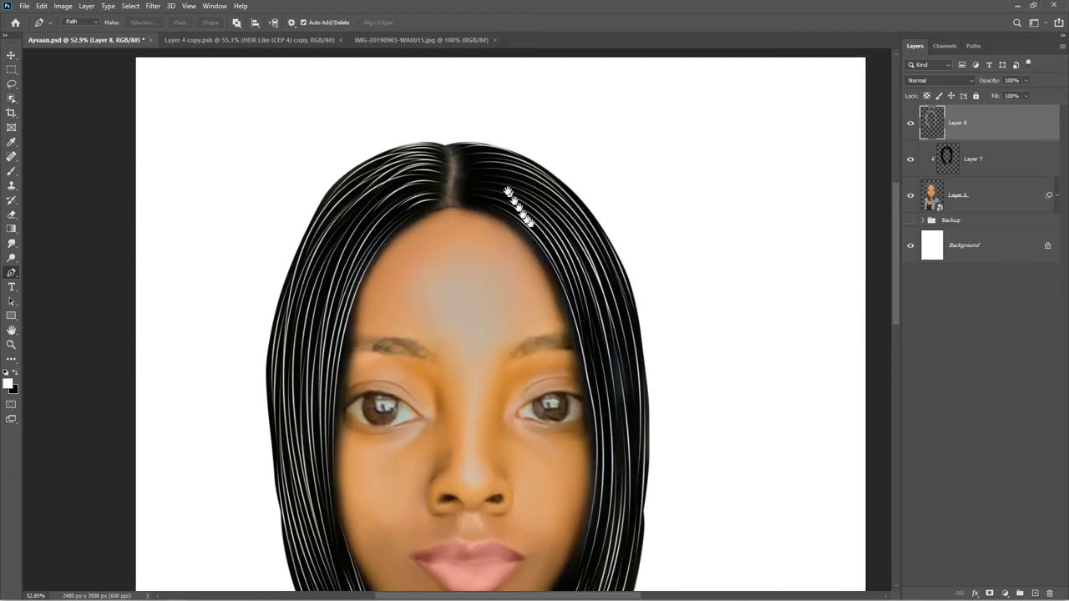
scroll(541, 368, "down", 5)
scroll(535, 250, "up", 3)
left_click(485, 296)
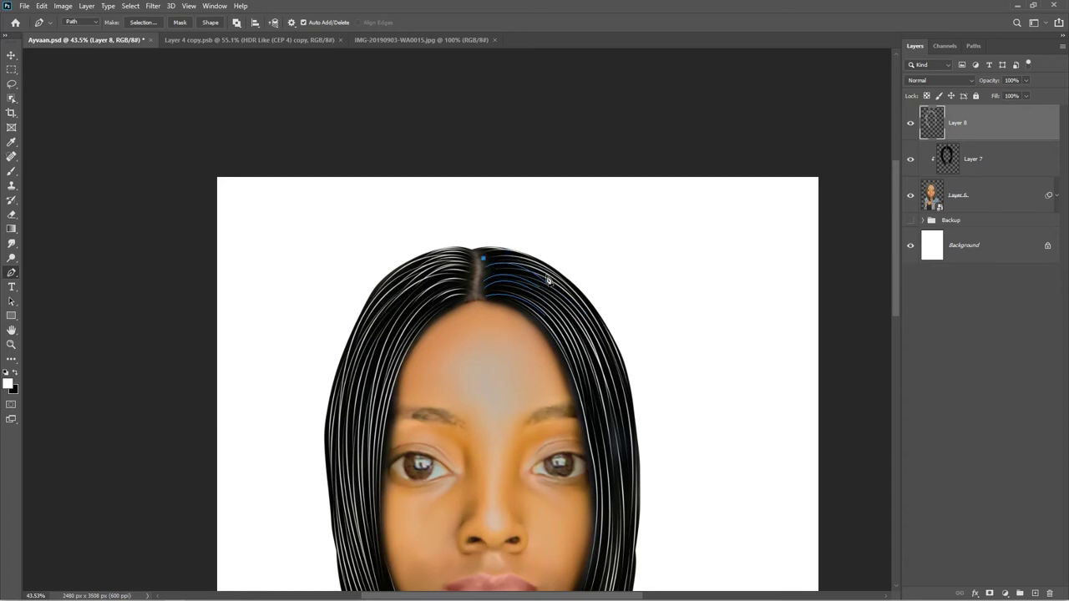
left_click_drag(589, 323, 654, 416)
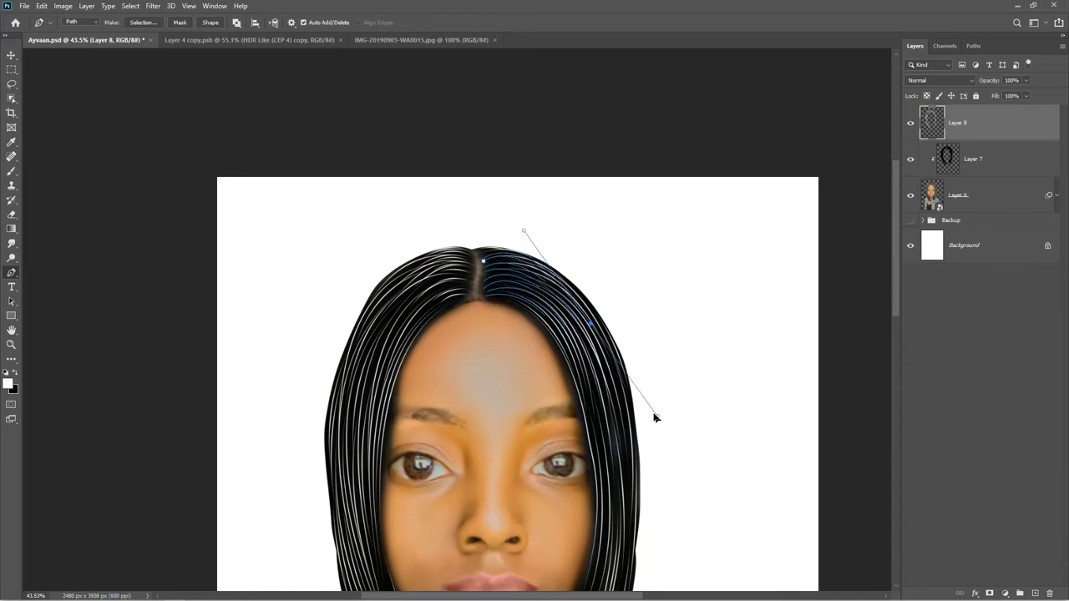
left_click_drag(384, 374, 321, 510)
left_click(469, 281)
left_click(468, 273)
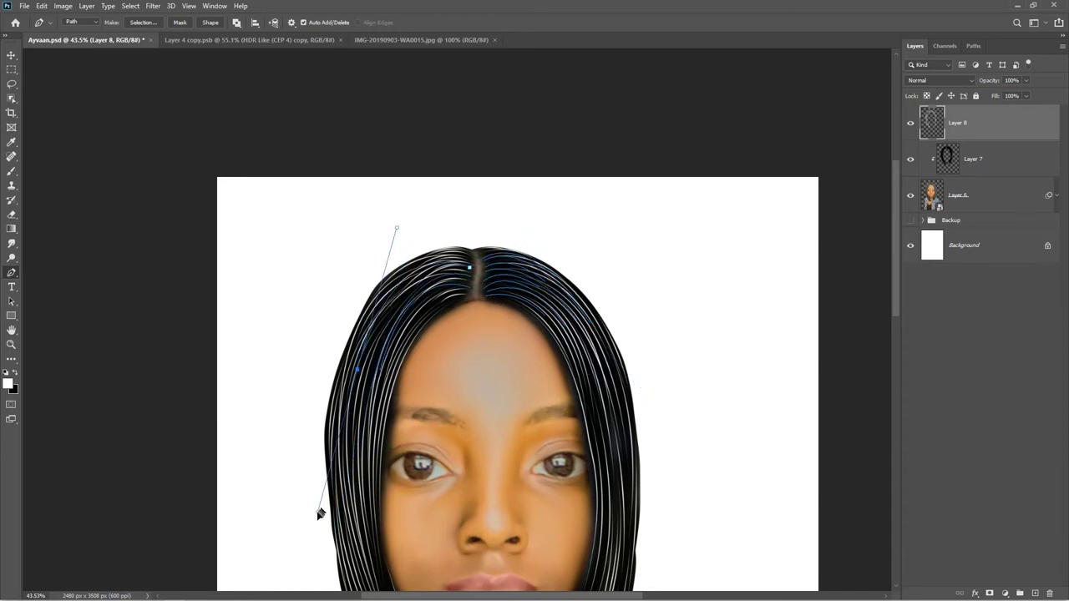
left_click(466, 269)
left_click_drag(359, 399, 328, 526)
left_click(465, 259)
left_click_drag(343, 409, 323, 510)
left_click(478, 253)
left_click_drag(586, 303, 648, 378)
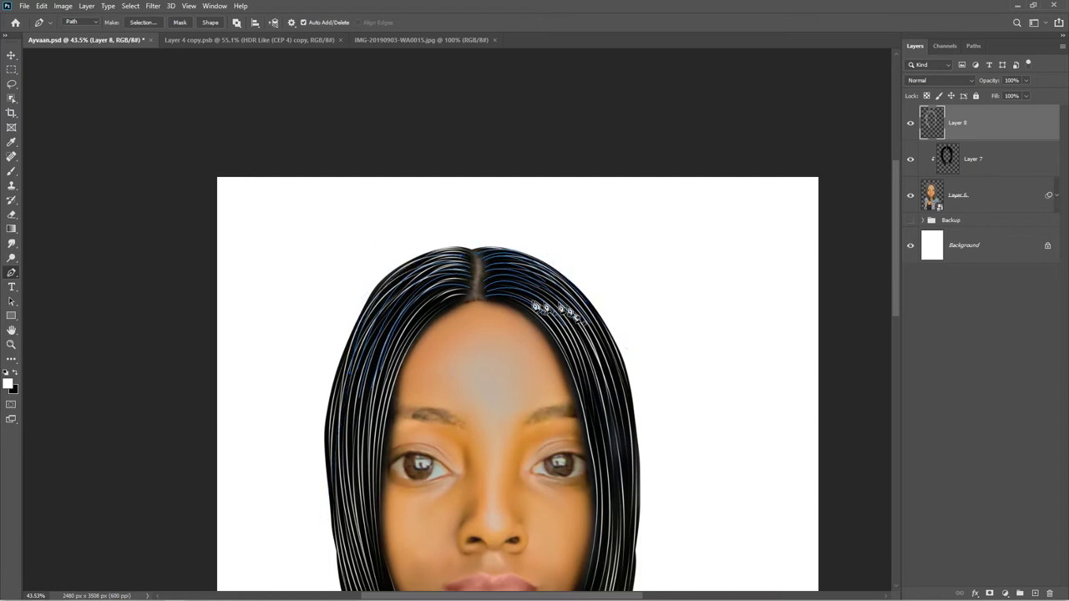
left_click_drag(598, 456, 617, 508)
- Stroke the additional crown paths on Layer 8 with the Brush and delete the paths
scroll(632, 325, "down", 4)
right_click(476, 176)
left_click(509, 268)
key("Return")
right_click(461, 165)
left_click(495, 192)
- Add a new Layer 9 and set up the Brush with the hair brush 1 (by Aomori) preset
scroll(507, 194, "up", 3)
left_click_drag(506, 182, 508, 291)
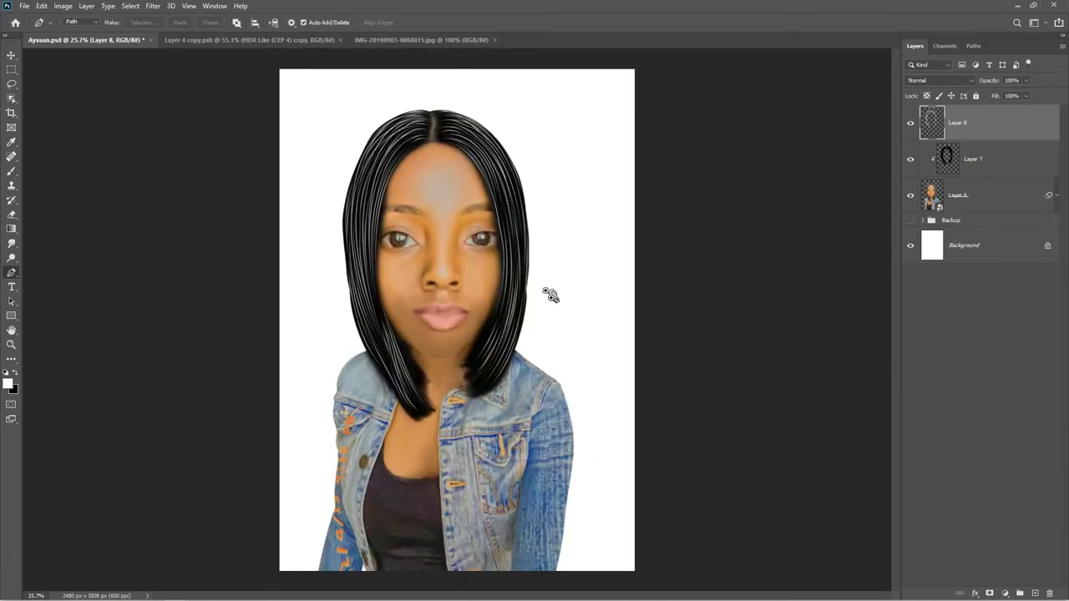
scroll(520, 330, "down", 5)
left_click_drag(519, 330, 552, 327)
mouse_move(483, 251)
left_mouse_down()
mouse_move(561, 279)
mouse_move(604, 345)
left_mouse_up()
key("b")
right_click(439, 184)
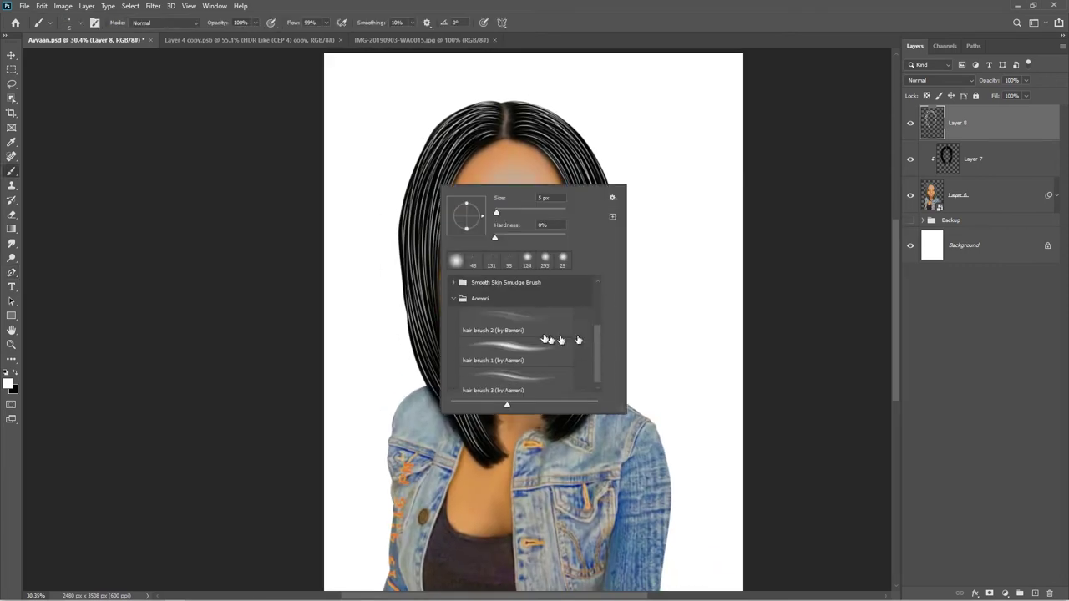
double_click(504, 351)
left_click_drag(445, 259, 464, 261)
key("ctrl+shift+alt+n")
- Brush soft white hair texture along the left side of the hair on Layer 9, undoing strokes that stray
left_click_drag(429, 164, 412, 165)
left_click_drag(434, 99, 432, 200)
mouse_move(525, 117)
left_mouse_down()
mouse_move(430, 280)
mouse_move(426, 367)
left_mouse_up()
mouse_move(422, 205)
left_mouse_down()
mouse_move(401, 310)
mouse_move(404, 430)
left_mouse_up()
left_click_drag(385, 293, 382, 353)
mouse_move(426, 467)
left_mouse_down()
mouse_move(408, 333)
mouse_move(446, 454)
mouse_move(466, 480)
left_mouse_up()
key("ctrl+z")
left_click_drag(424, 399, 389, 151)
mouse_move(401, 77)
left_mouse_down()
mouse_move(373, 267)
mouse_move(378, 216)
left_mouse_up()
mouse_move(381, 154)
left_mouse_down()
mouse_move(422, 382)
mouse_move(469, 464)
left_mouse_up()
left_click_drag(435, 322, 470, 415)
key("ctrl+z")
- Brush soft white hair texture over the right side of the hair on Layer 9, from the tips to the crown
left_click_drag(666, 238, 590, 425)
mouse_move(577, 414)
left_mouse_down()
mouse_move(637, 291)
mouse_move(574, 388)
left_mouse_up()
left_click_drag(595, 424, 607, 261)
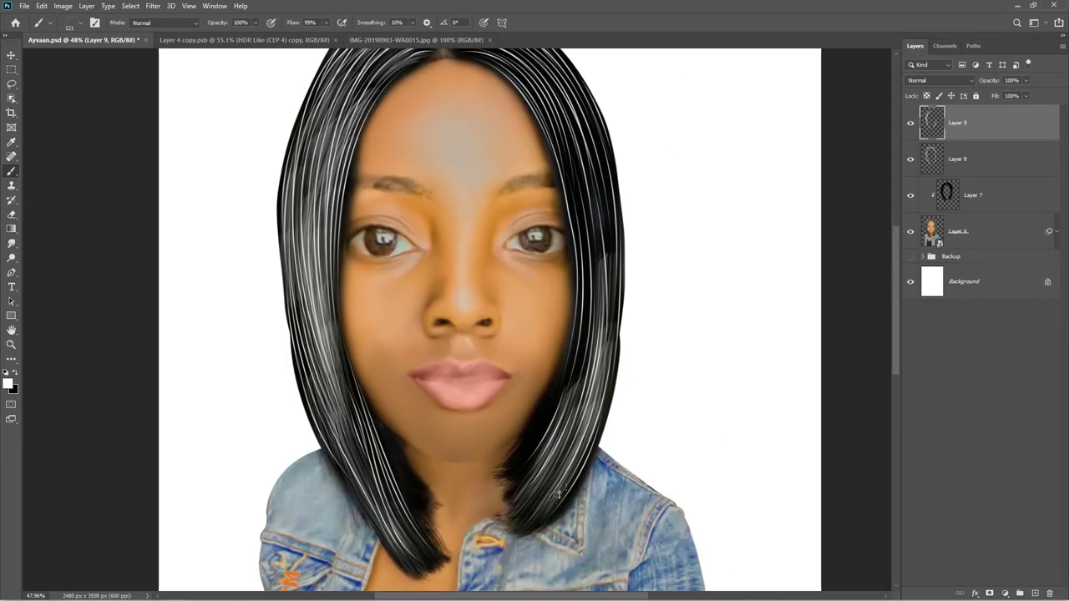
left_click_drag(593, 384, 583, 230)
left_click_drag(582, 246, 527, 355)
scroll(534, 317, "up", 3)
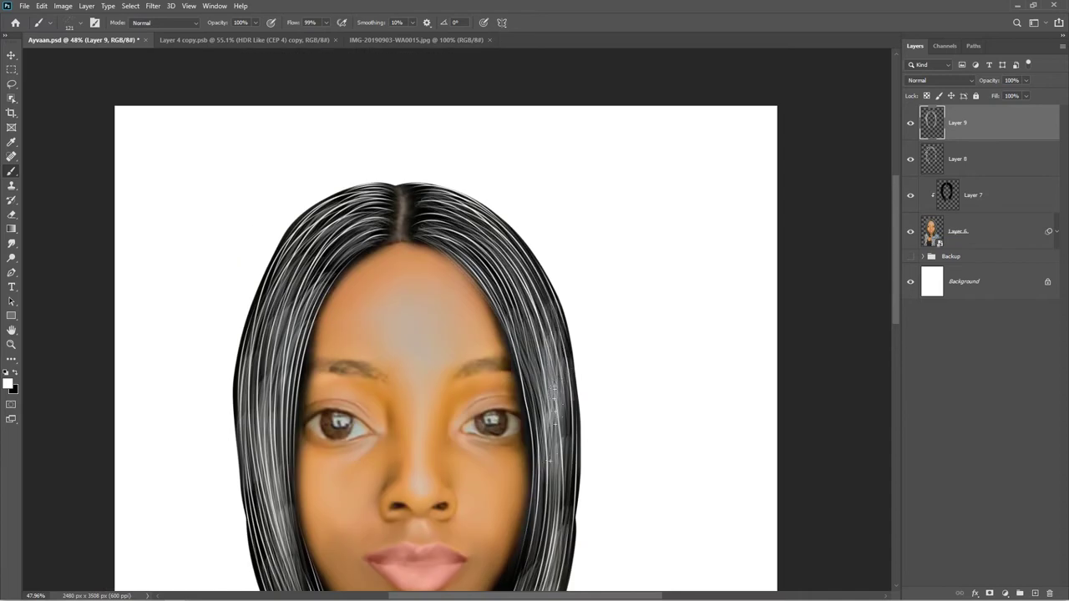
scroll(645, 125, "down", 4)
- Soften the white hair texture on both sides with a large soft Eraser at 16% opacity and 34% flow
key("e")
right_click(430, 214)
left_click(445, 312)
double_click(481, 326)
left_click_drag(174, 24, 147, 25)
left_click_drag(250, 24, 213, 25)
left_click_drag(174, 24, 155, 26)
left_click_drag(381, 209, 382, 336)
left_click_drag(497, 325, 512, 242)
left_click_drag(382, 331, 379, 205)
- Lower the opacity of Layers 8 and 9 together to 60%
left_click(970, 162, "ctrl")
left_click_drag(996, 83, 972, 83)
scroll(566, 410, "down", 2)
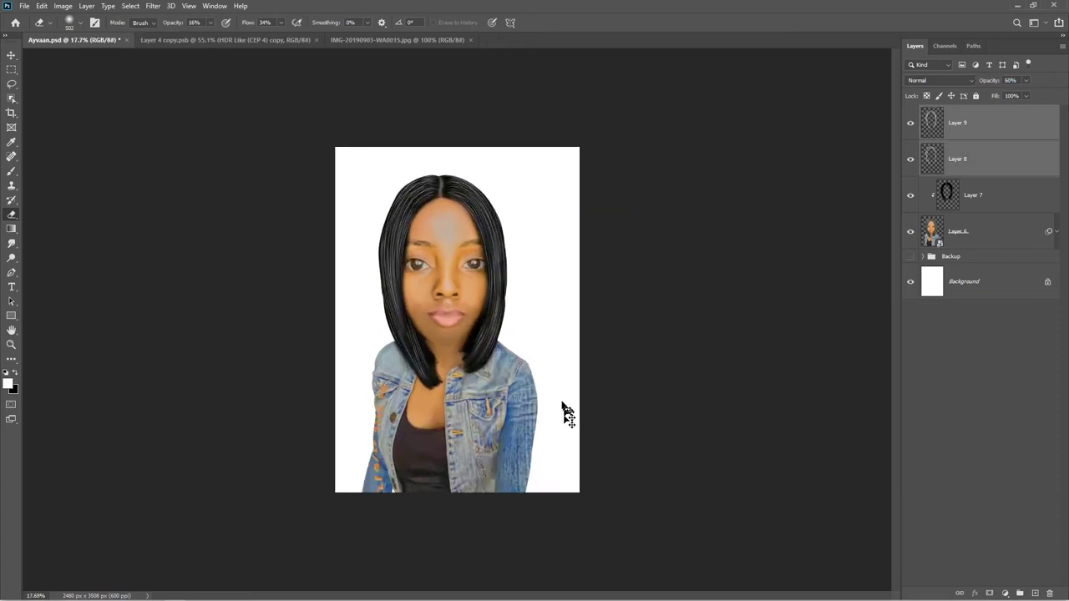
scroll(534, 367, "up", 5)
scroll(510, 342, "up", 1)
- Open the Layer 6 smart object, blur the eyebrows into smooth shapes with the Smudge tool at 34% strength, and save it
double_click(932, 231)
scroll(466, 250, "up", 5)
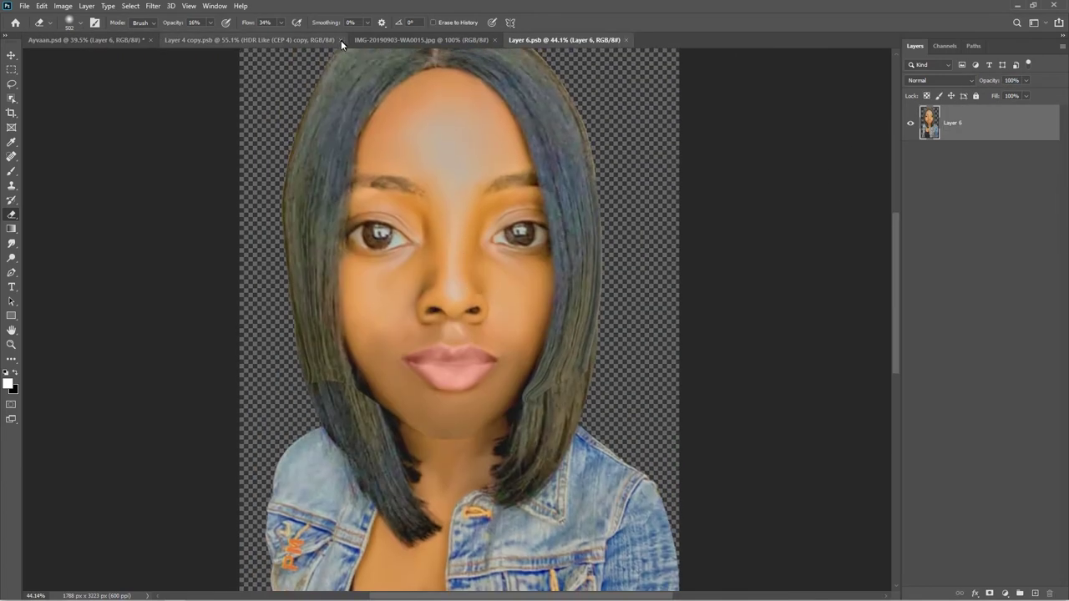
left_click_drag(468, 245, 462, 338)
right_click(461, 250)
left_click(12, 244)
mouse_move(417, 219)
left_mouse_down()
mouse_move(344, 201)
mouse_move(370, 215)
mouse_move(370, 191)
left_mouse_up()
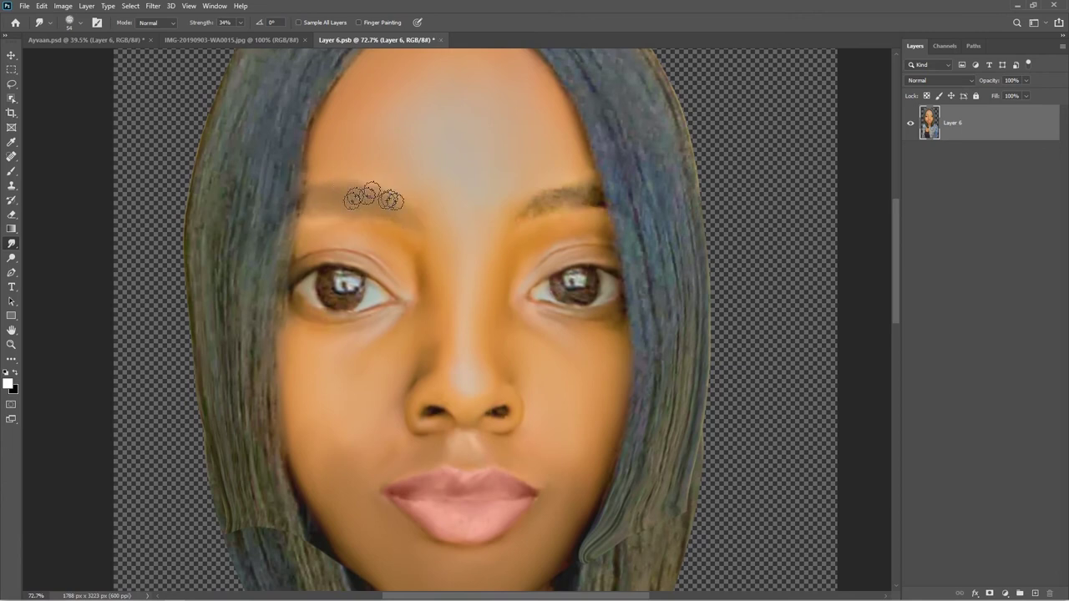
key("ctrl+s")
- Return to the portrait document, add Layer 10 above Layer 9, and switch the foreground color to black
left_click(92, 41)
left_click(969, 123)
left_click(1035, 594)
right_click(420, 203)
left_click(435, 303)
scroll(502, 343, "down", 5)
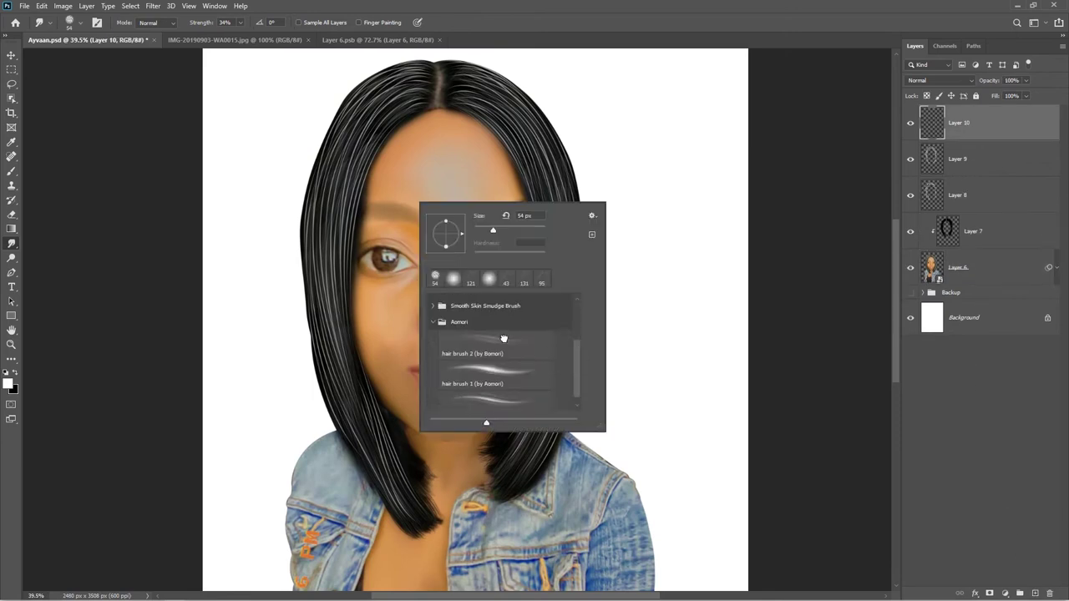
double_click(504, 340)
scroll(437, 278, "up", 4)
key("x")
left_click_drag(502, 200, 498, 193)
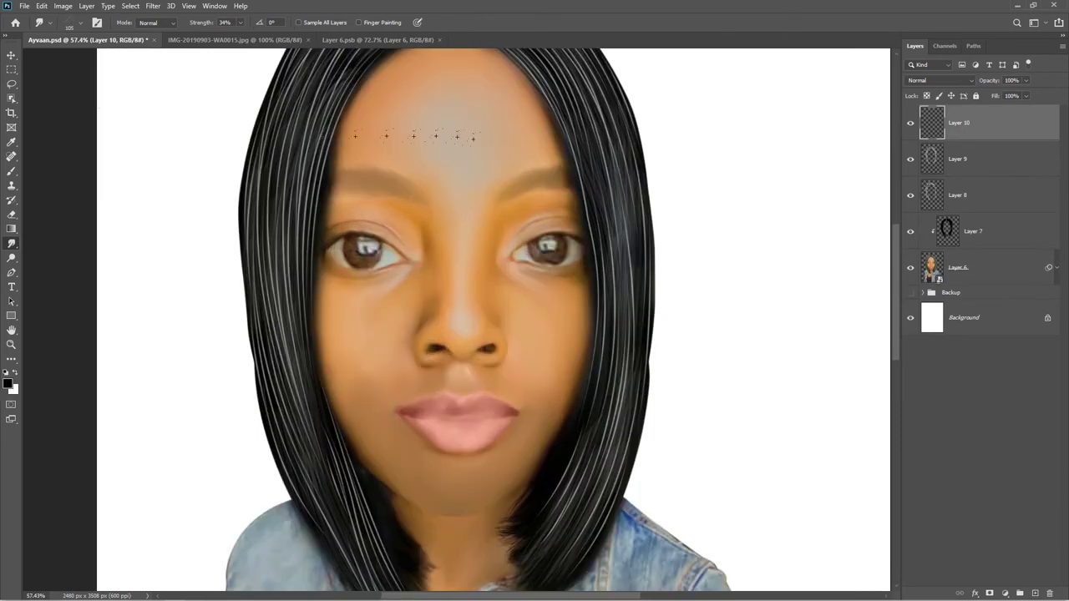
- Paint black hair strokes over the right eyebrow on Layer 10 using the Brush with a 62 px hair tip
right_click(12, 171)
left_click(55, 172)
right_click(471, 141)
left_click(488, 241)
left_click_drag(504, 195, 523, 176)
left_click_drag(519, 190, 561, 174)
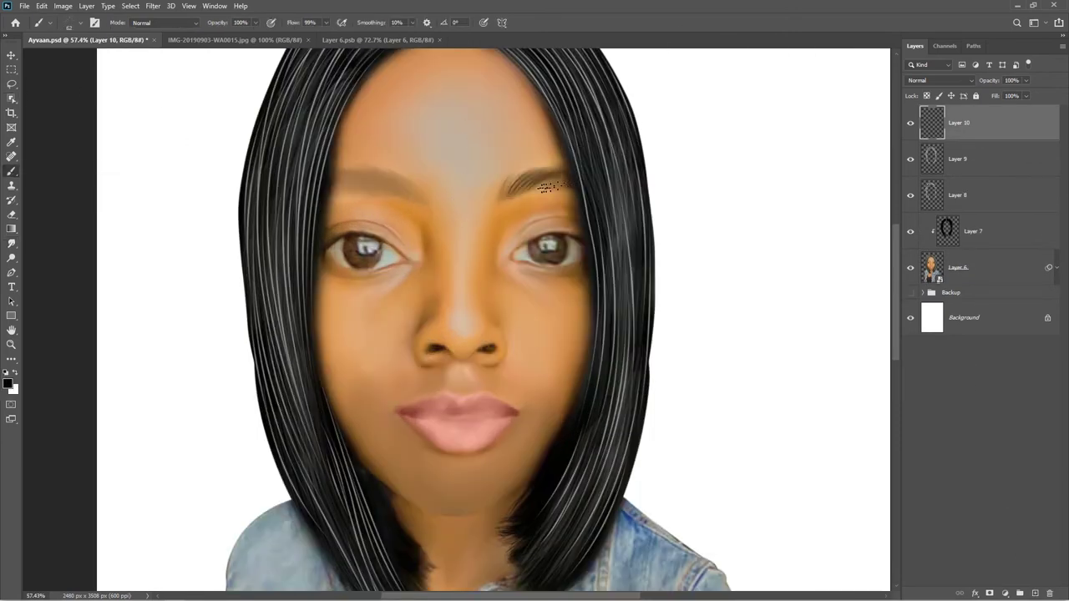
scroll(528, 185, "down", 2)
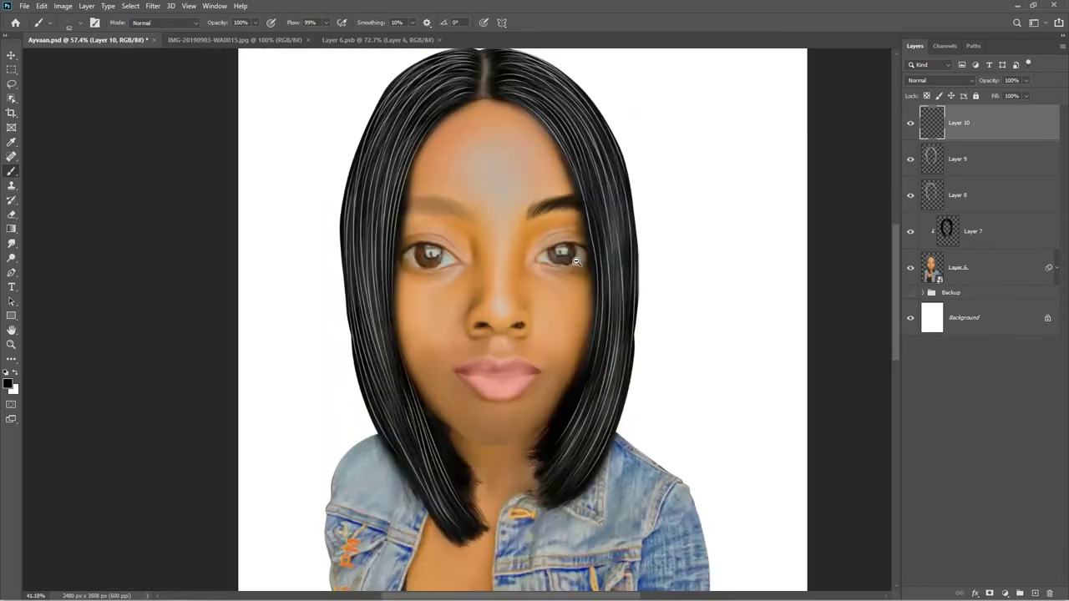
- Paint matching black hair strokes over the left eyebrow and touch up both eyebrows
scroll(443, 247, "up", 1)
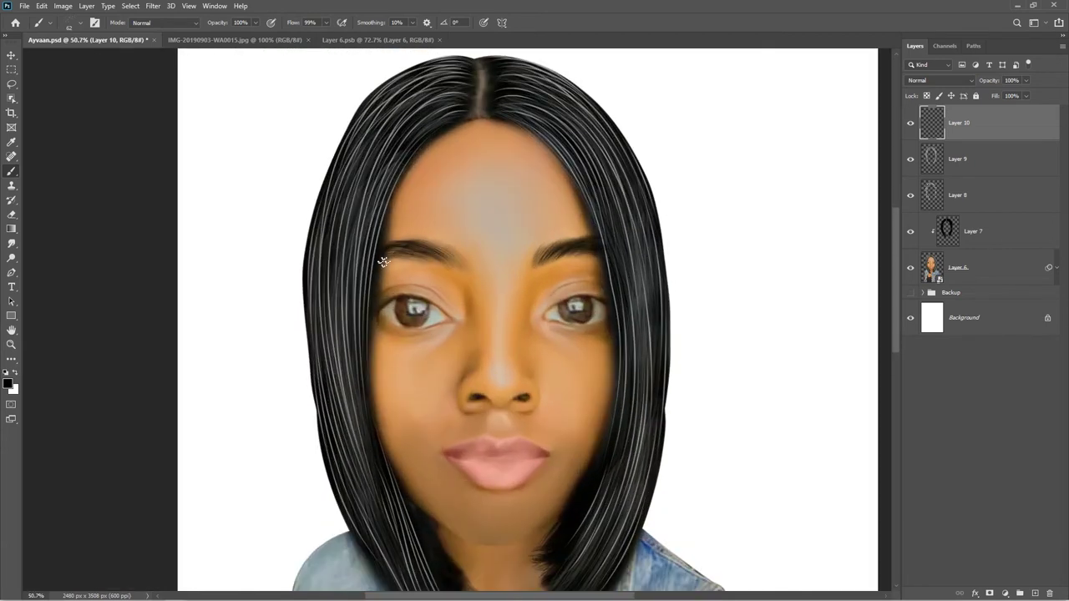
scroll(386, 244, "down", 2)
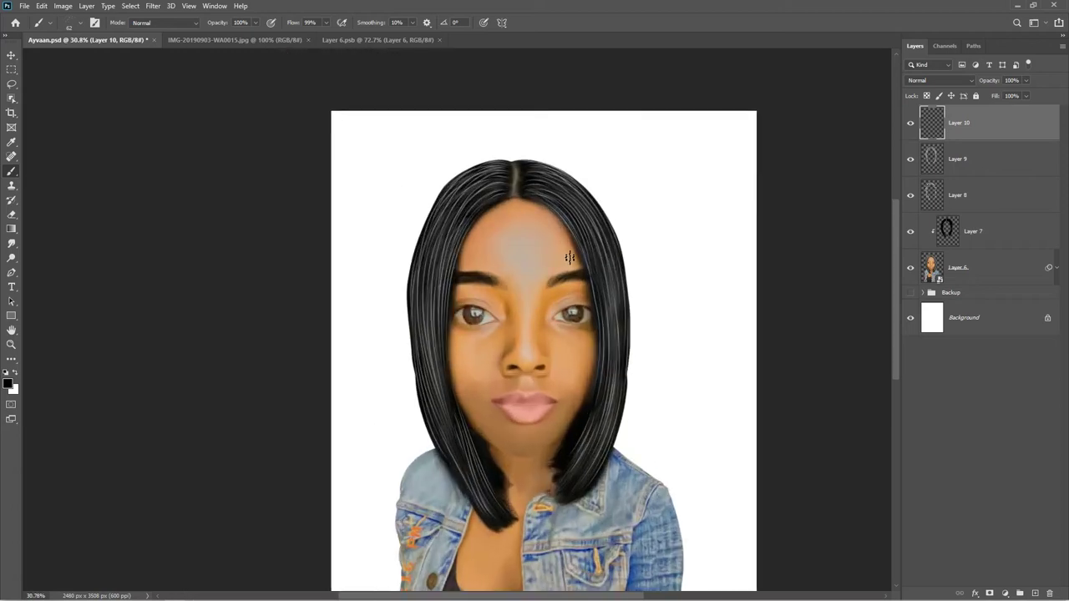
key("l")
scroll(481, 281, "up", 2)
key("b")
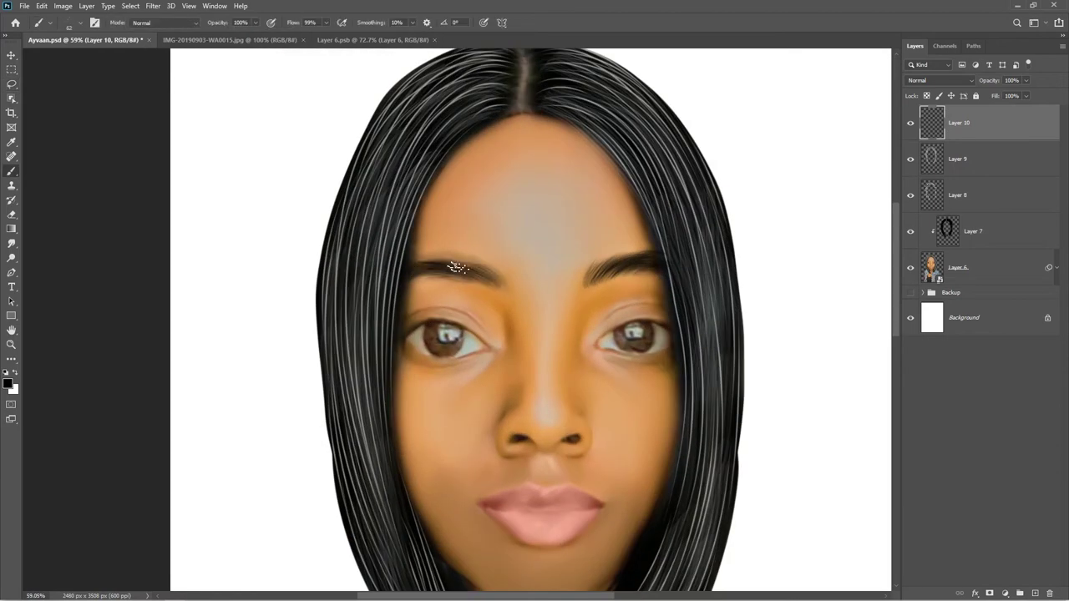
left_click_drag(612, 309, 580, 298)
- Isolate the Backup group briefly to compare it with the painted portrait, then show all working layers again
left_click(911, 294, "alt")
left_click(910, 293, "alt")
left_click_drag(754, 376, 734, 373)
scroll(733, 372, "down", 1)
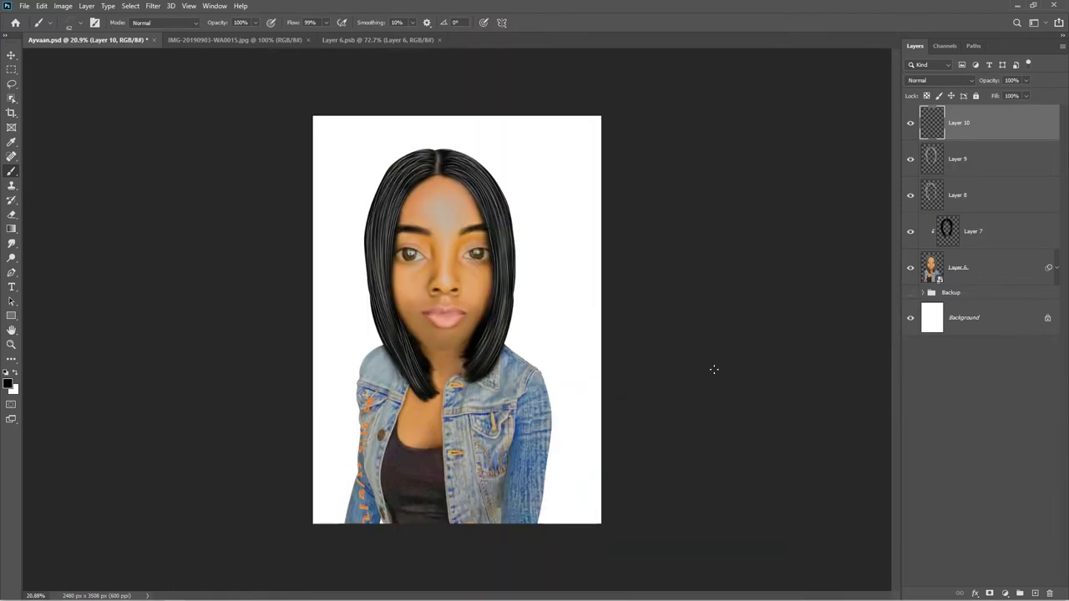
- Add a Gradient fill layer above the Background using the Purple_03 preset
left_click(968, 324)
left_click(1005, 594)
left_click(1002, 408)
left_click(755, 149)
left_click(655, 142)
left_click_drag(828, 138, 829, 137)
left_click(656, 143)
left_click(656, 159)
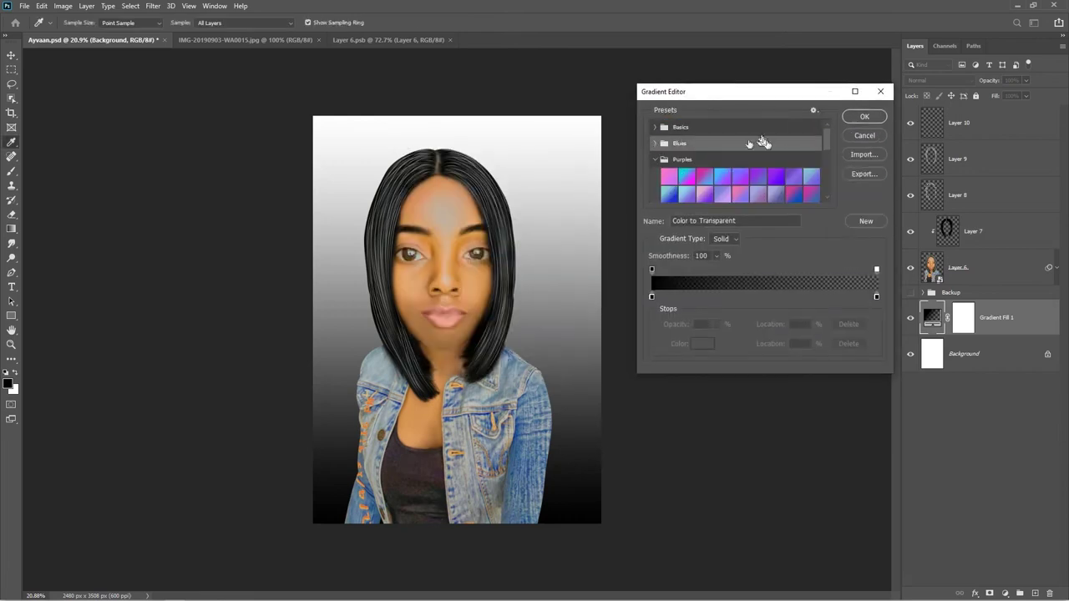
scroll(724, 158, "down", 1)
left_click(725, 156)
left_click(704, 157)
left_click(864, 117)
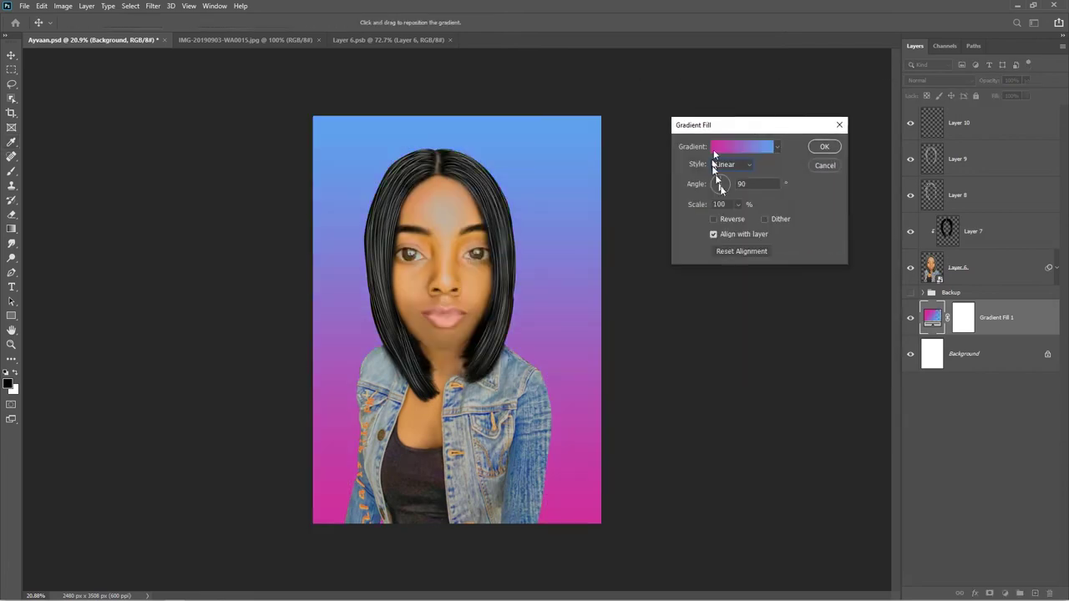
- Switch the gradient fill to Radial style, reverse it, and enlarge its scale
left_click(733, 164)
left_click(729, 187)
left_click(714, 219)
left_click(738, 205)
left_click_drag(736, 219, 743, 219)
- Change the gradient to the Purple_02 preset, turn off Reverse, set the scale to 144%, and apply the fill
left_click(742, 146)
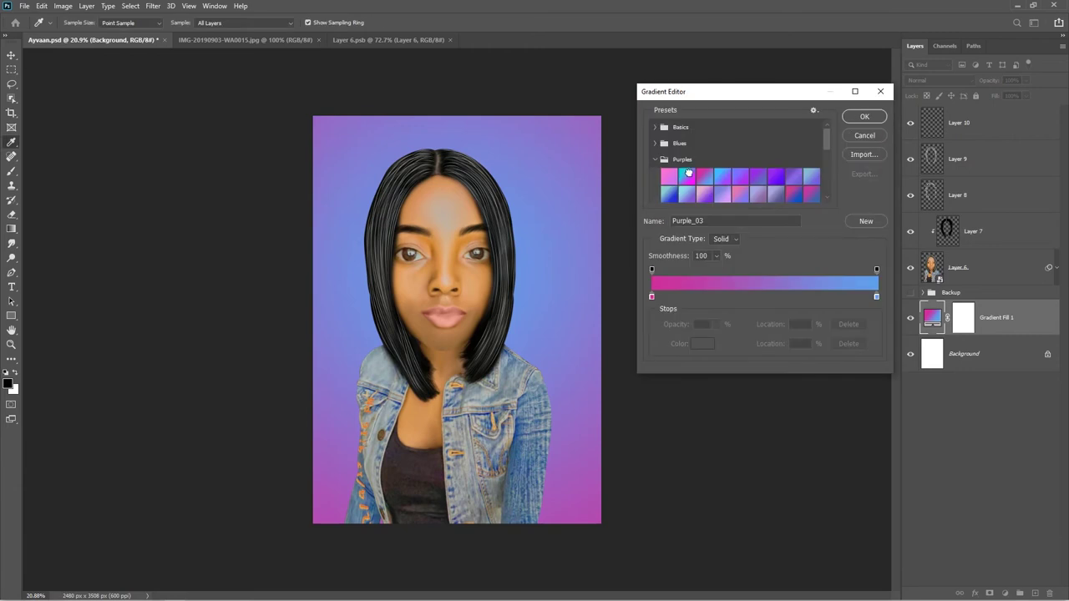
left_click(687, 157)
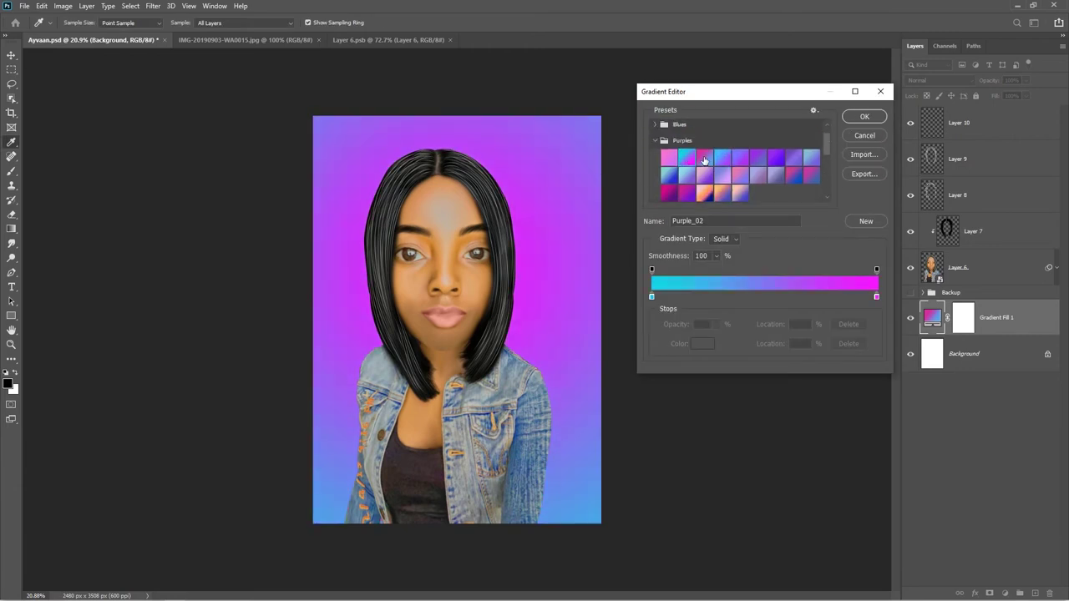
left_click(864, 116)
left_click_drag(742, 218, 736, 219)
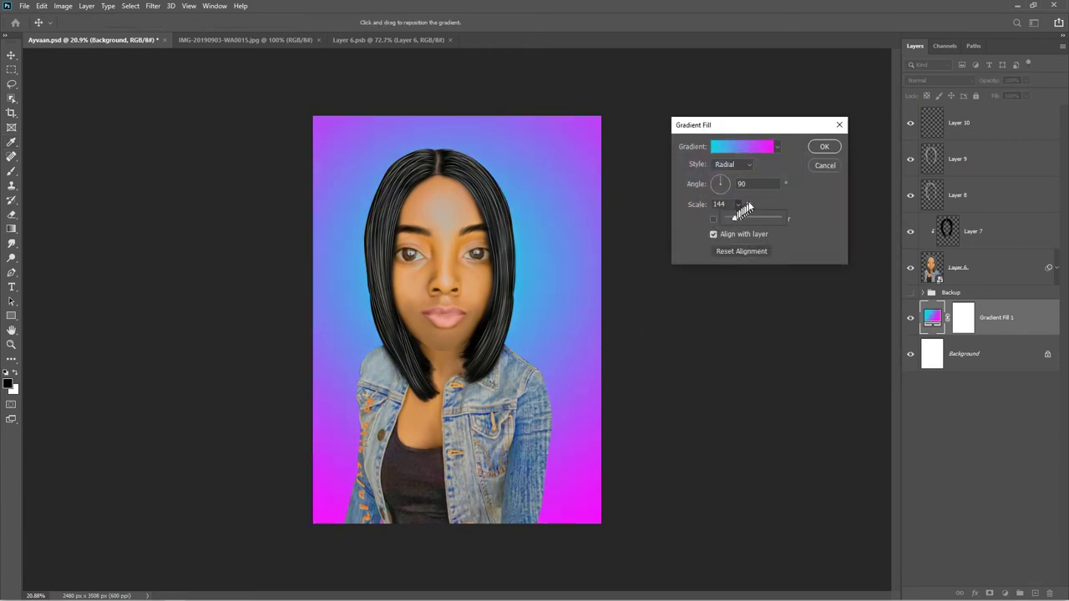
left_click(821, 148)
scroll(465, 330, "up", 5)
left_click(972, 120)
left_click(923, 294)
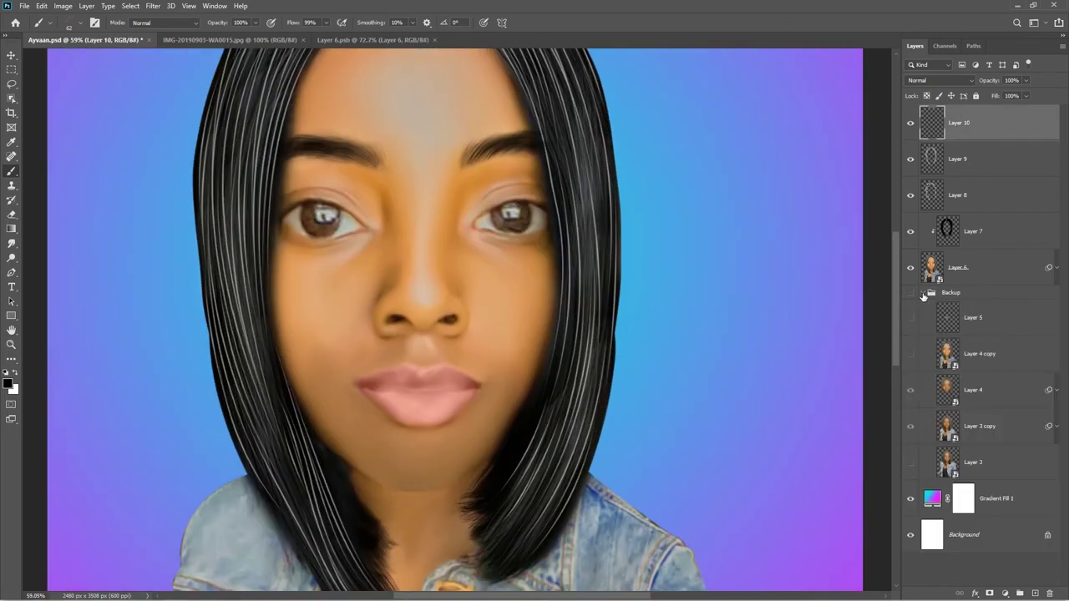
left_click(923, 294)
- Select Layers 8 and 9 together and set their opacity to 75%
scroll(602, 360, "down", 3)
left_click(967, 194)
left_click(969, 161, "shift")
left_click_drag(992, 82, 994, 80)
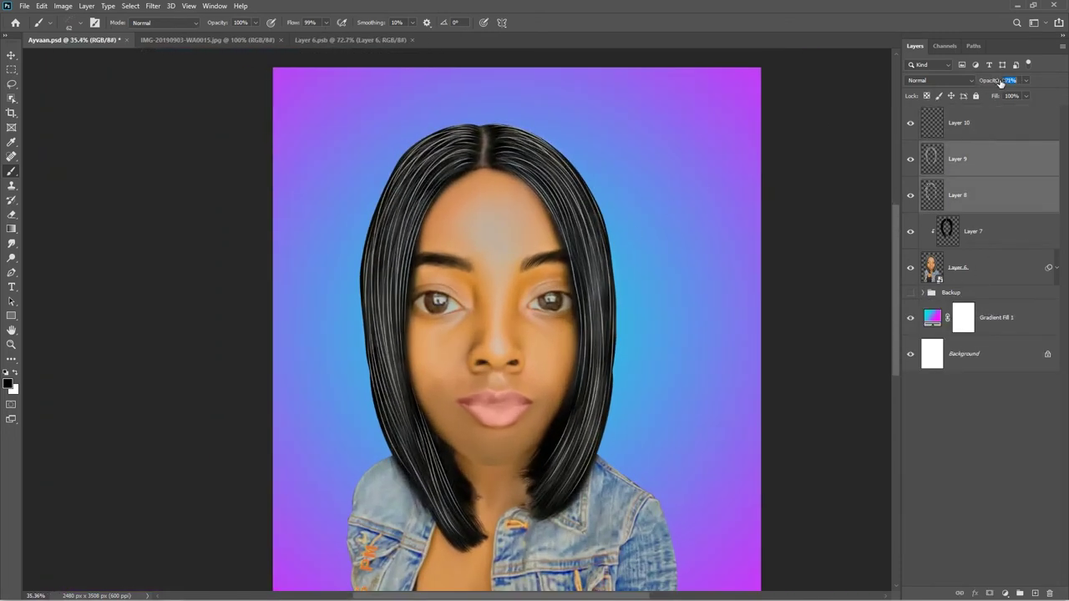
- On a new Layer 11, fill both nostrils with solid dark maroon using a small brush
scroll(563, 349, "up", 2)
key("ctrl+shift+alt+n")
scroll(535, 384, "up", 3)
right_click(482, 451)
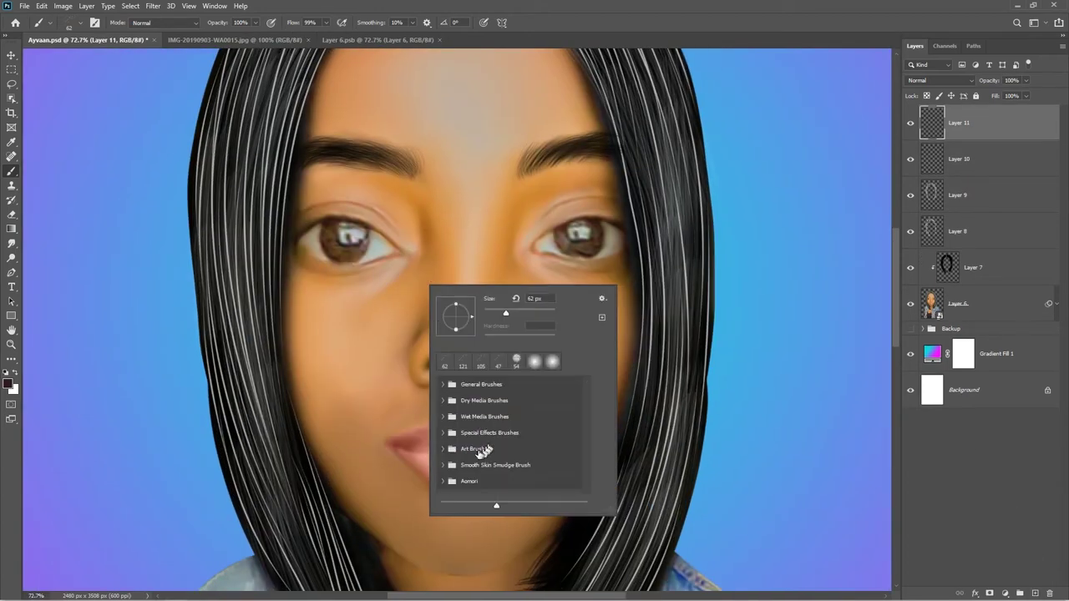
key("Escape")
scroll(440, 335, "up", 3)
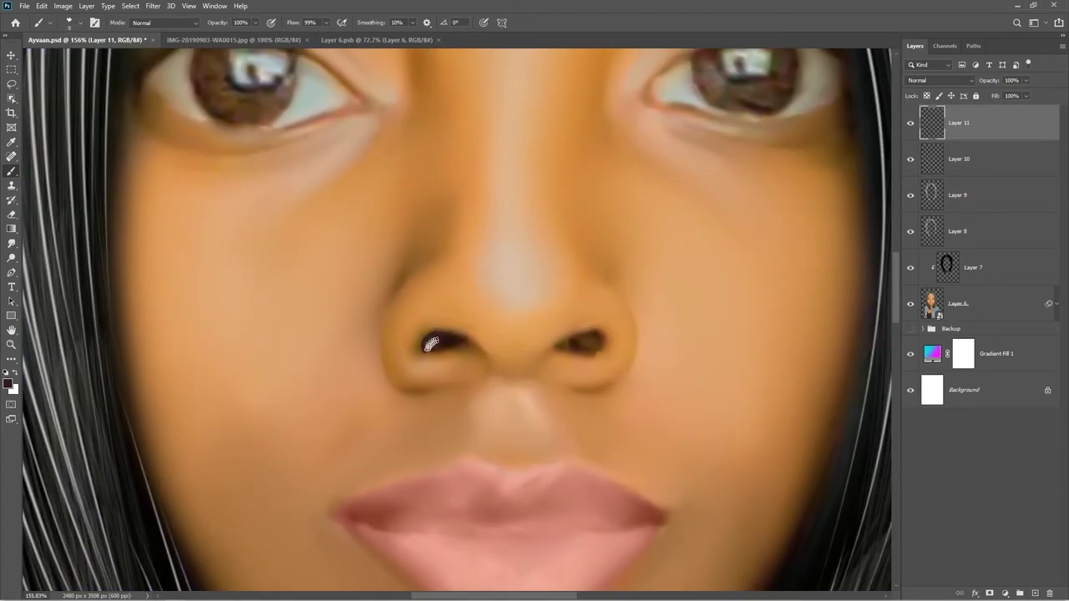
left_click_drag(444, 334, 451, 338)
scroll(448, 360, "up", 4)
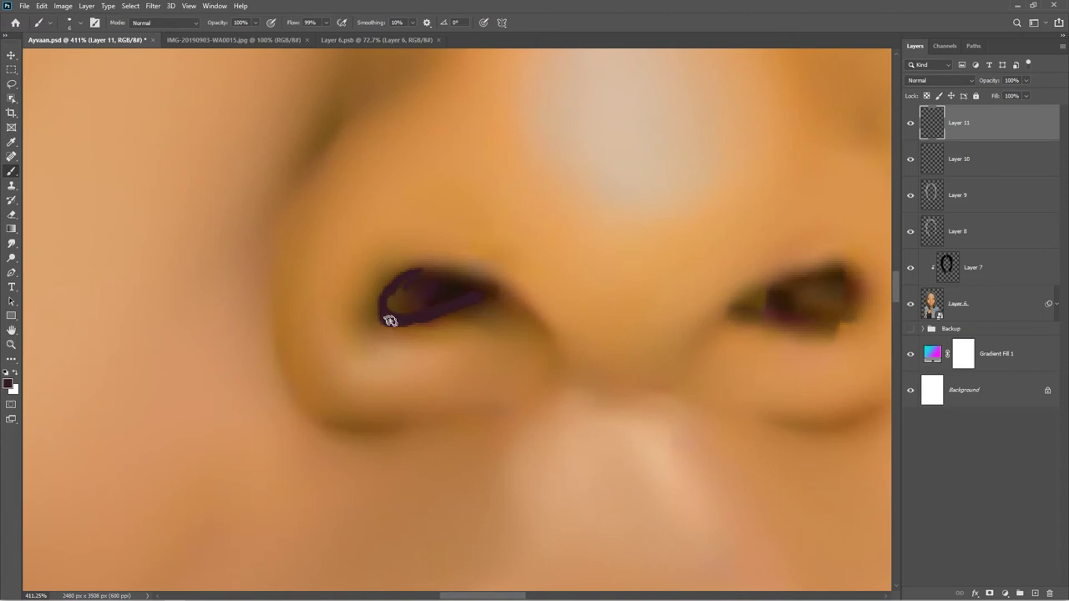
left_click_drag(470, 289, 413, 295)
left_click_drag(694, 362, 567, 363)
mouse_move(604, 314)
left_mouse_down()
mouse_move(704, 279)
mouse_move(663, 324)
mouse_move(626, 313)
mouse_move(685, 303)
left_mouse_up()
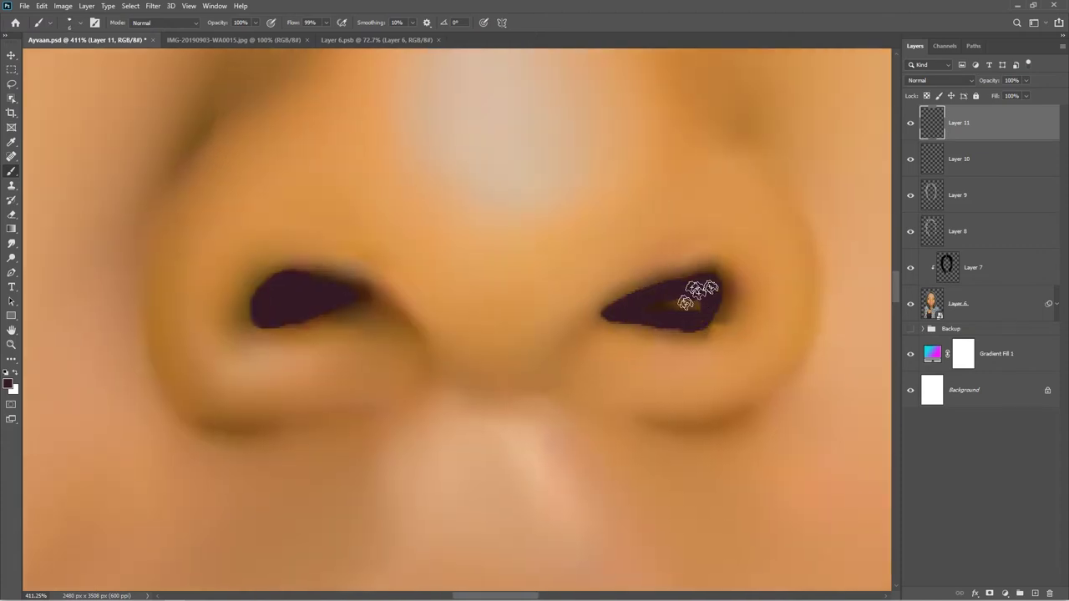
- Adjust the nostril paint's color on Layer 11 with Hue/Saturation
key("ctrl+0")
key("ctrl+u")
left_click_drag(679, 218, 658, 218)
key("Return")
- On a new Layer 12, outline the right eye's iris in black and fill it solid
scroll(551, 355, "up", 2)
left_click_drag(537, 342, 495, 341)
scroll(494, 341, "up", 8)
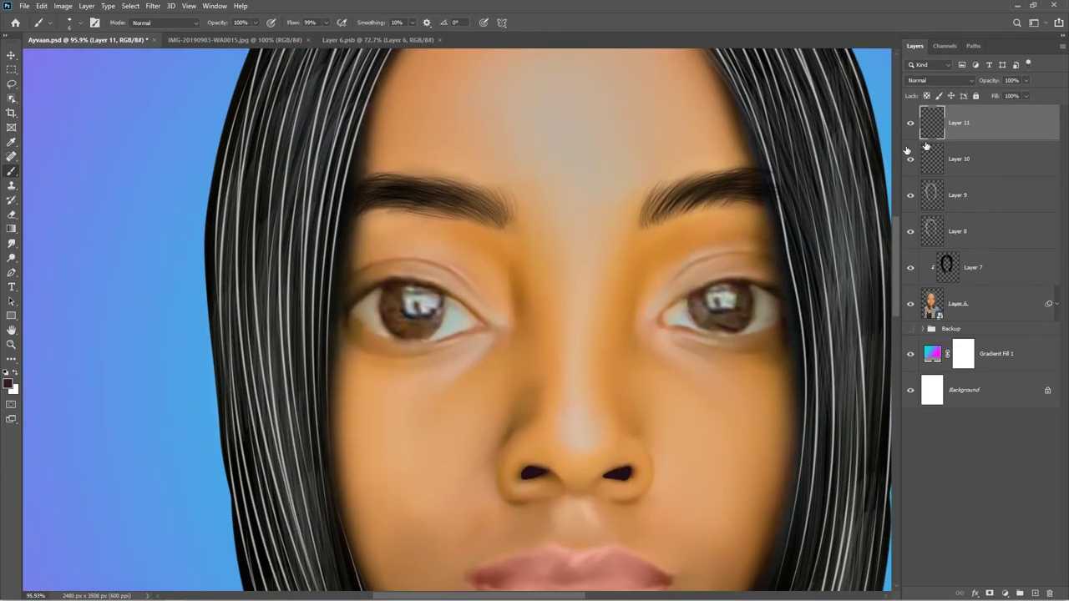
key("ctrl+shift+alt+n")
scroll(401, 310, "up", 4)
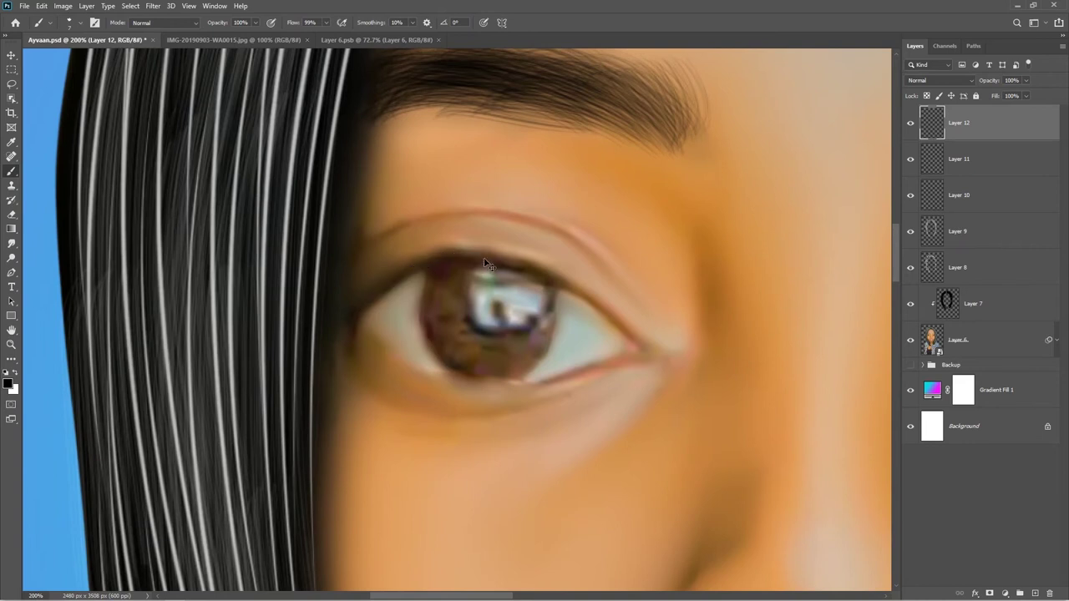
scroll(484, 257, "down", 5)
scroll(484, 330, "up", 4)
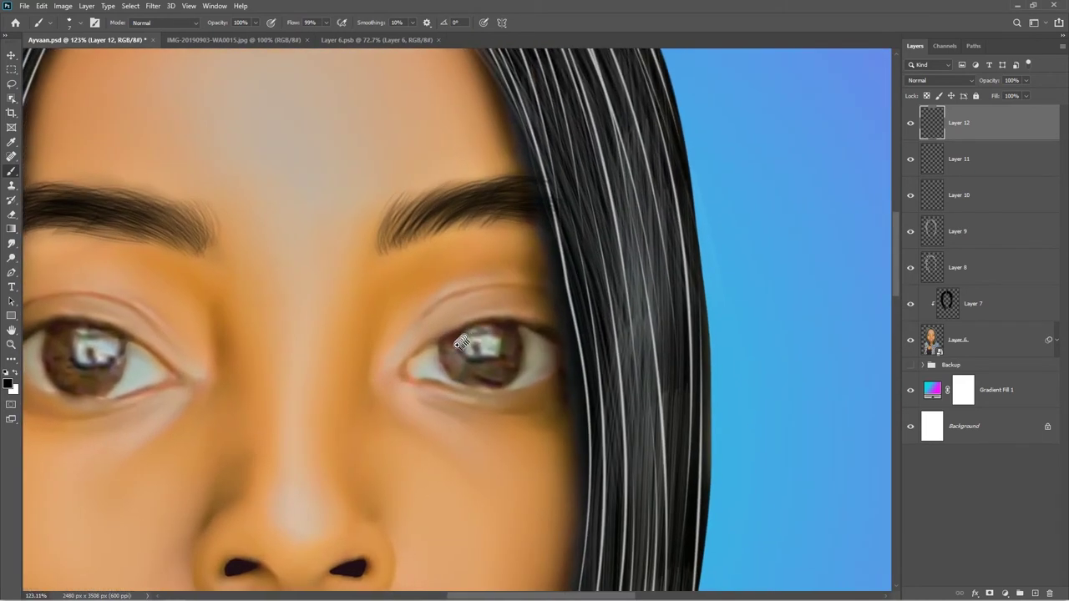
scroll(419, 355, "up", 1)
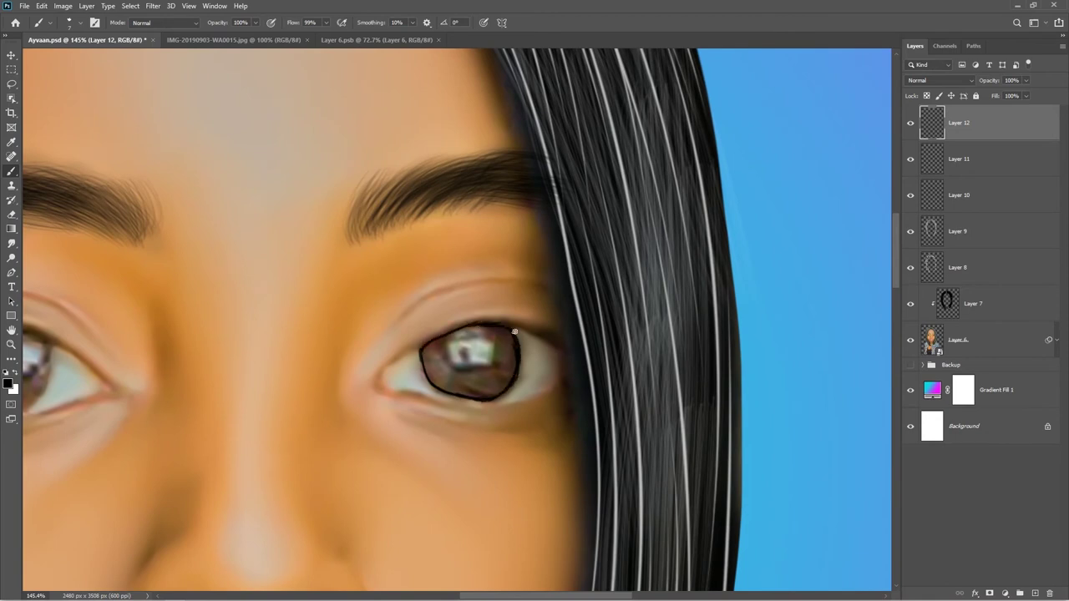
scroll(459, 387, "up", 3)
mouse_move(554, 304)
left_mouse_down()
mouse_move(520, 410)
mouse_move(554, 358)
mouse_move(474, 389)
mouse_move(451, 310)
mouse_move(506, 298)
mouse_move(546, 318)
mouse_move(521, 340)
mouse_move(443, 359)
mouse_move(501, 309)
mouse_move(468, 326)
mouse_move(499, 298)
left_mouse_up()
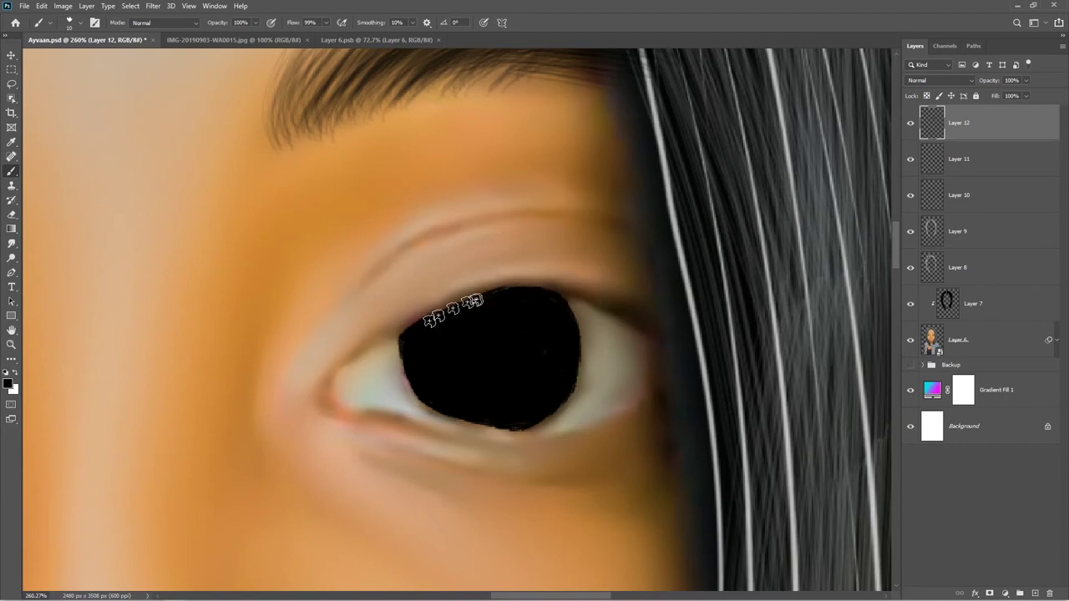
- Paint a thin black lash line along the right eye's upper lid, extending from the iris toward the eye corners
scroll(506, 330, "down", 5)
scroll(532, 349, "up", 2)
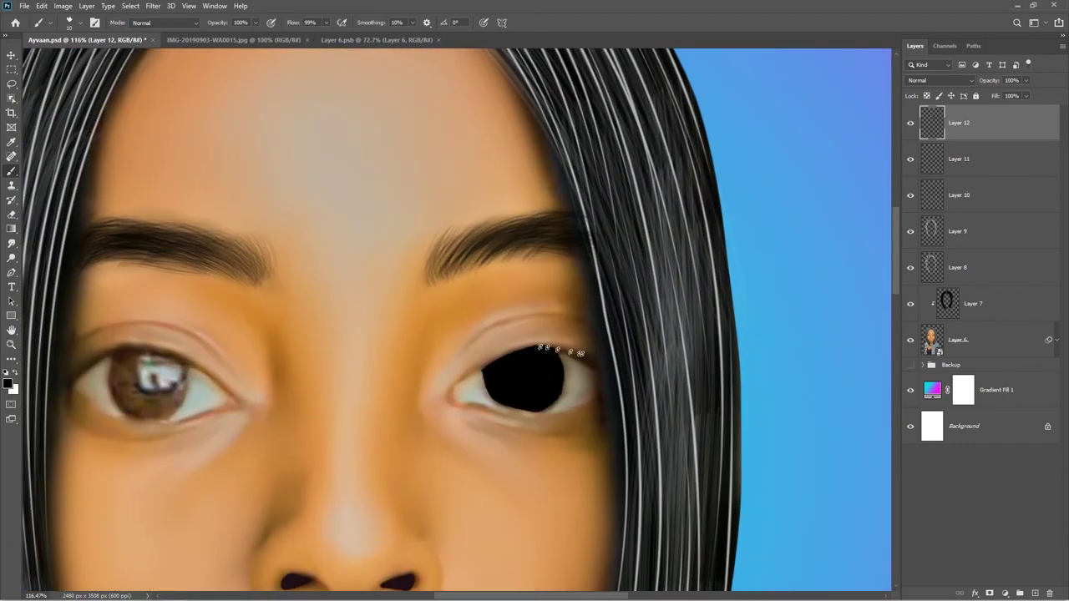
scroll(581, 353, "up", 3)
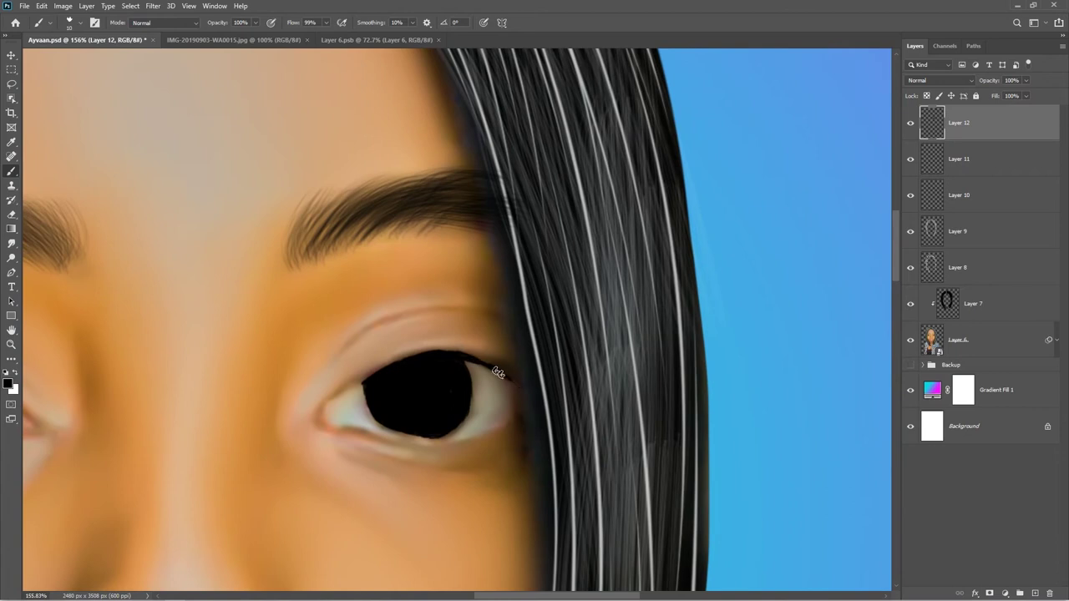
scroll(358, 382, "down", 5)
scroll(423, 405, "up", 2)
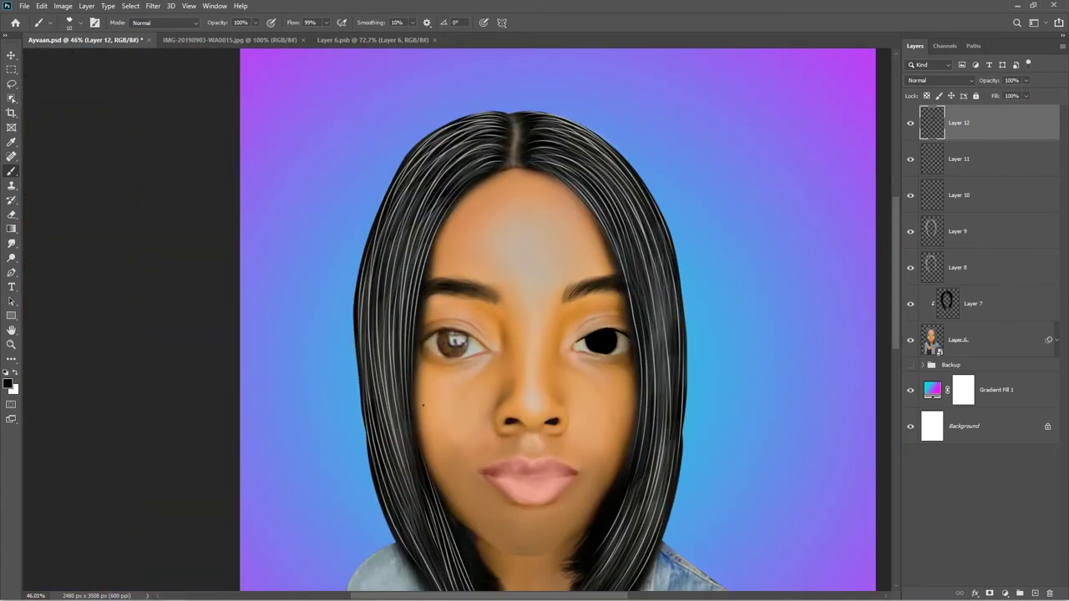
scroll(687, 430, "down", 3)
scroll(405, 463, "up", 5)
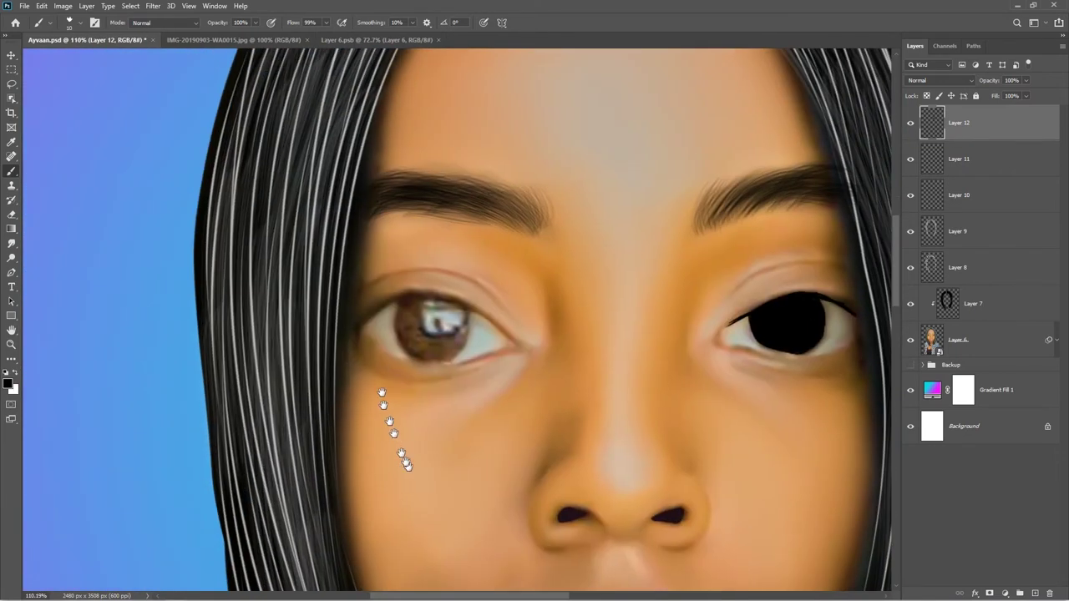
- Paint a black lash line along the left eye's upper lid, outline the iris in black and fill it solid
scroll(400, 331, "up", 4)
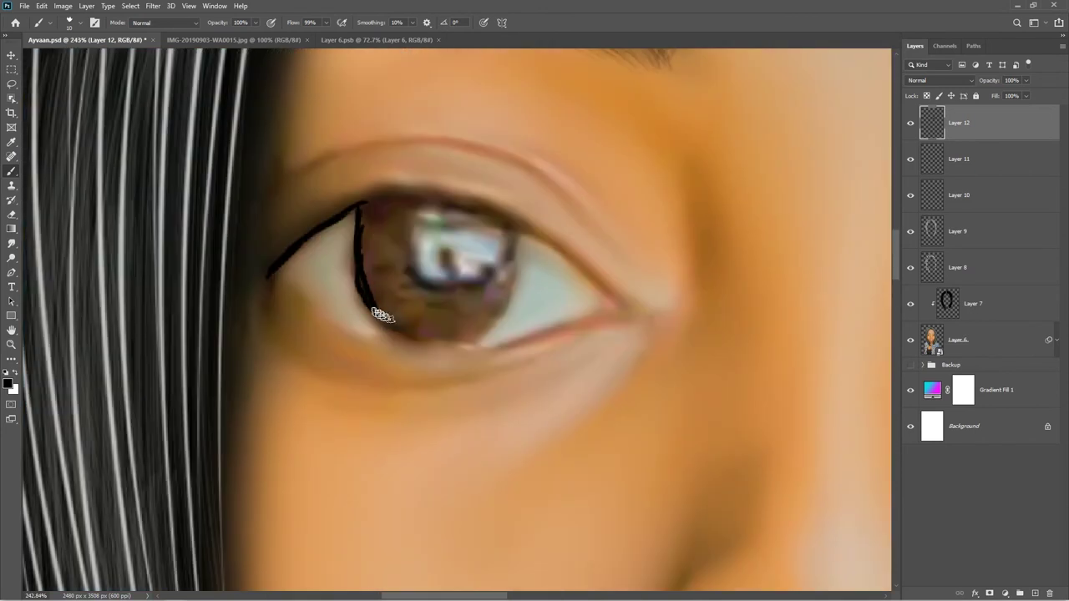
scroll(511, 230, "down", 2)
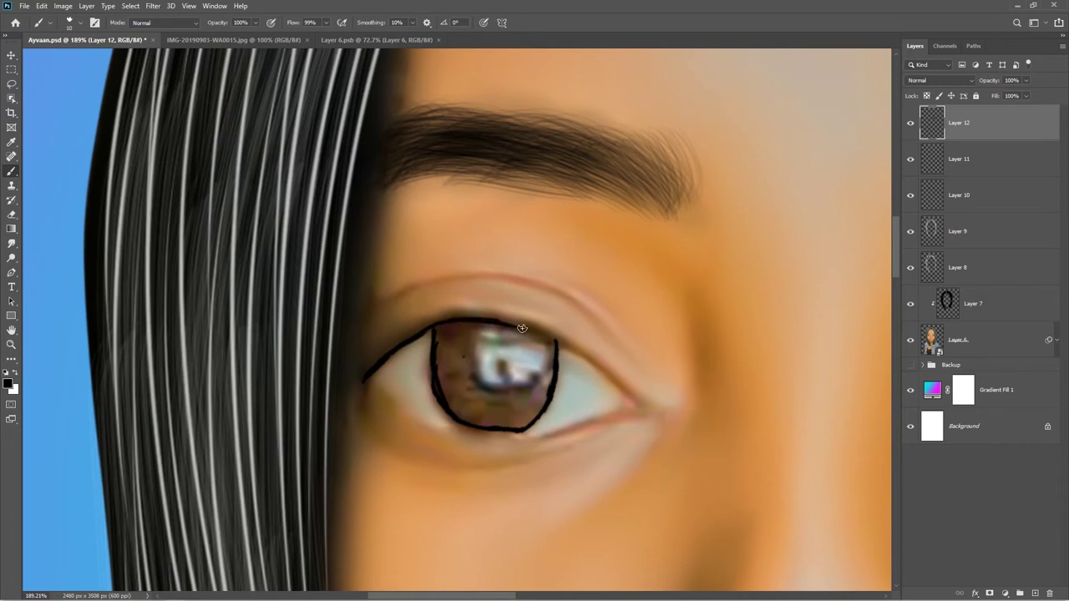
mouse_move(440, 355)
left_mouse_down()
mouse_move(484, 326)
mouse_move(549, 354)
mouse_move(518, 362)
mouse_move(463, 411)
mouse_move(502, 383)
mouse_move(477, 362)
left_mouse_up()
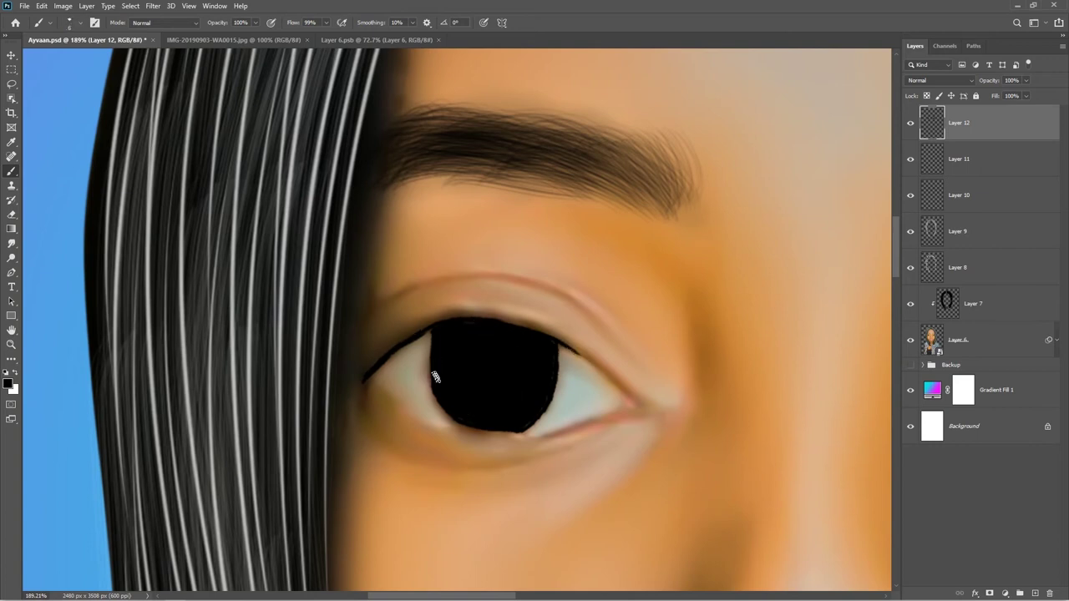
- Lower Layer 12's opacity so the original irises show through, and add a new layer above it
scroll(619, 372, "down", 10)
scroll(619, 372, "up", 4)
left_click_drag(995, 81, 966, 86)
left_click(1035, 594)
- On Layer 13, paint soft white light reflections inside both irises with a small soft round brush, tracing the original highlights
scroll(470, 342, "up", 4)
right_click(481, 297)
left_click(429, 408)
left_click(491, 430)
left_click(635, 27)
scroll(544, 267, "up", 5)
key("bracketright")
key("bracketright")
key("bracketright")
key("bracketright")
key("bracketright")
key("bracketright")
key("ctrl+z")
key("bracketleft")
left_click_drag(514, 294, 516, 315)
key("ctrl+z")
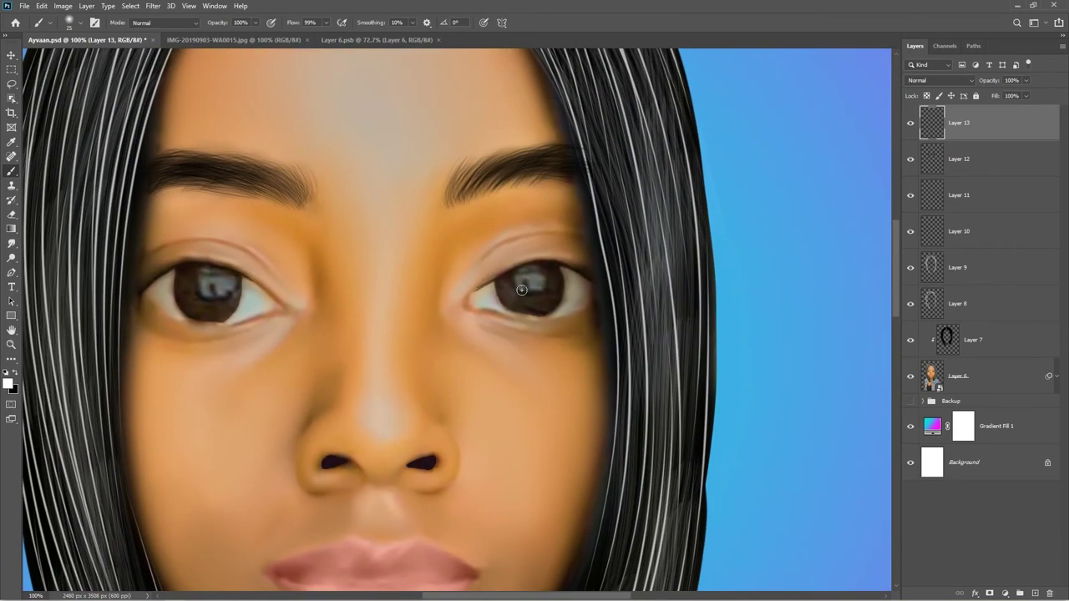
left_click_drag(202, 294, 232, 293)
left_click_drag(668, 275, 485, 342)
- Raise Layer 12's opacity to 99% so the painted irises become dark again
left_click(990, 125)
left_click_drag(994, 81, 970, 81)
scroll(535, 275, "up", 2)
scroll(501, 275, "down", 2)
scroll(501, 276, "up", 2)
left_click(153, 6)
left_click(152, 17)
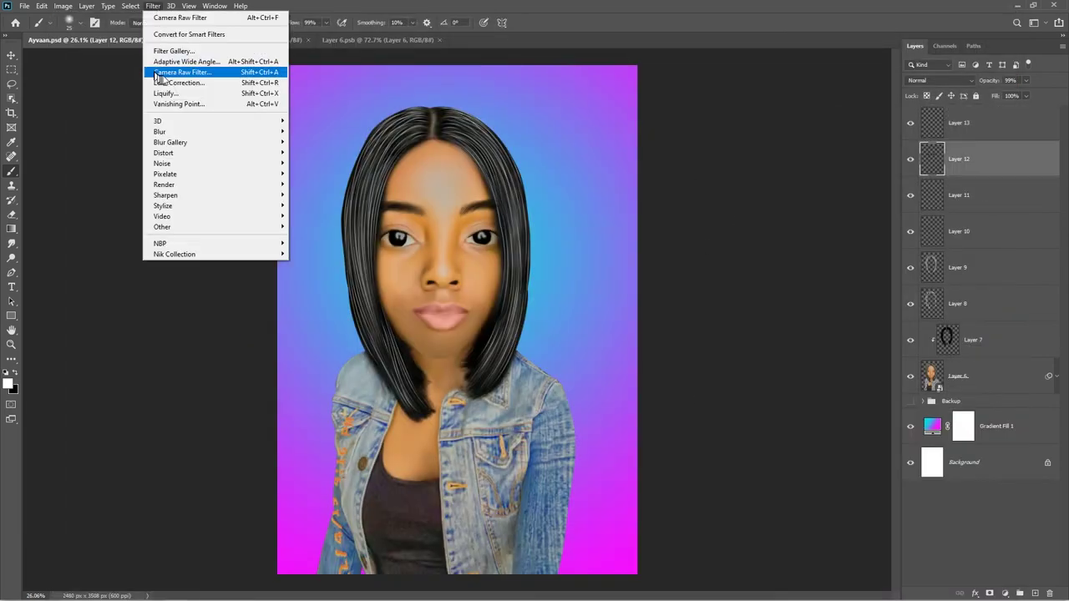
left_click(192, 71)
left_click(887, 132)
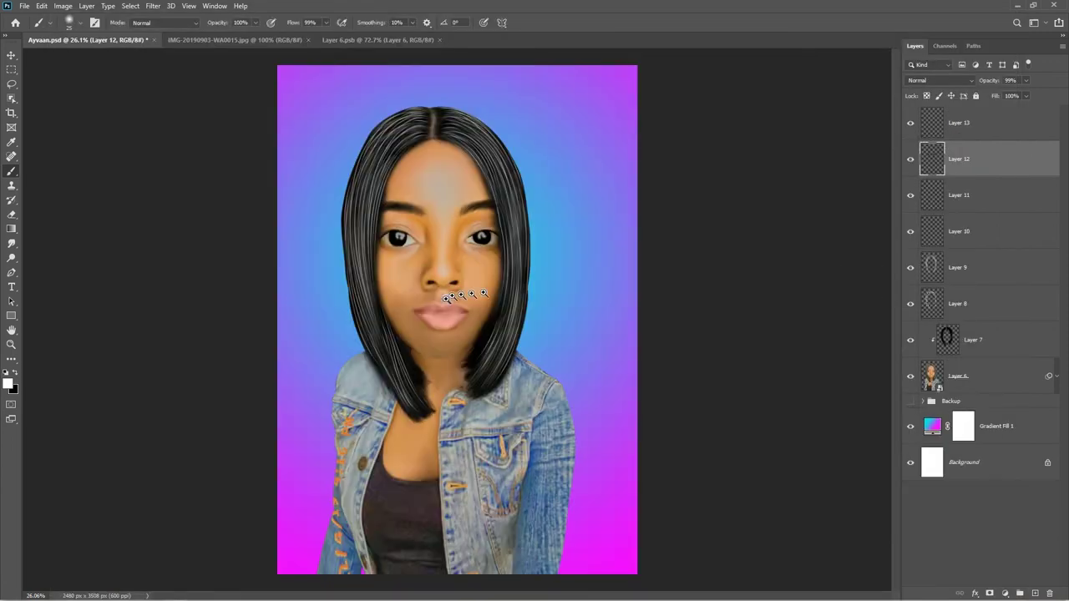
- On Layer 12, taper and soften the lash lines of both eyes using the Smudge tool at 34% strength
left_click_drag(446, 299, 551, 293)
left_click_drag(24, 292, 25, 306)
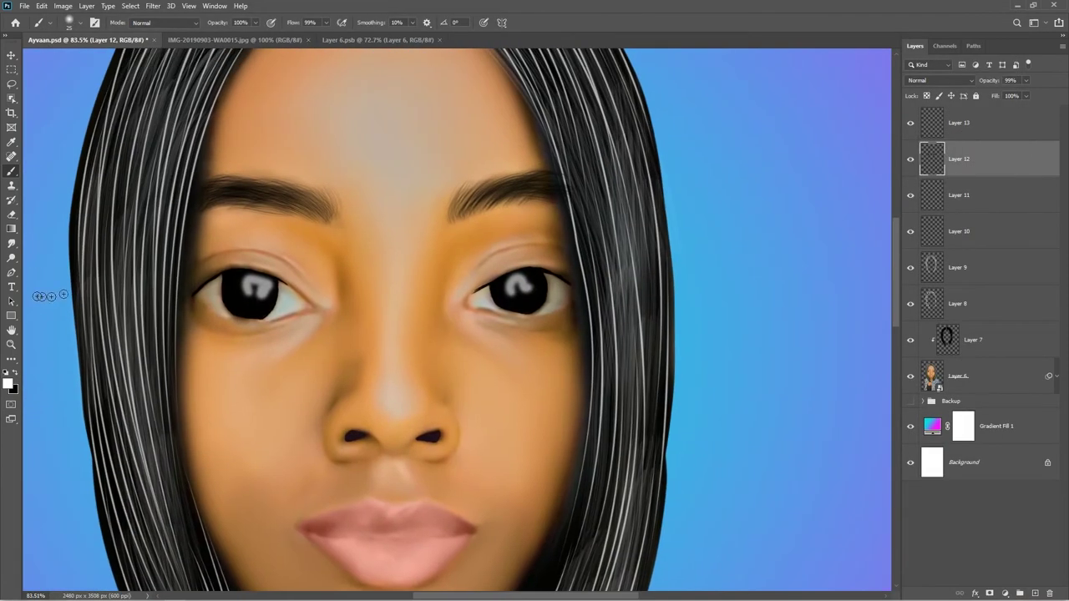
left_click(11, 244)
right_click(377, 231)
left_click(389, 331)
left_click(391, 414)
double_click(440, 430)
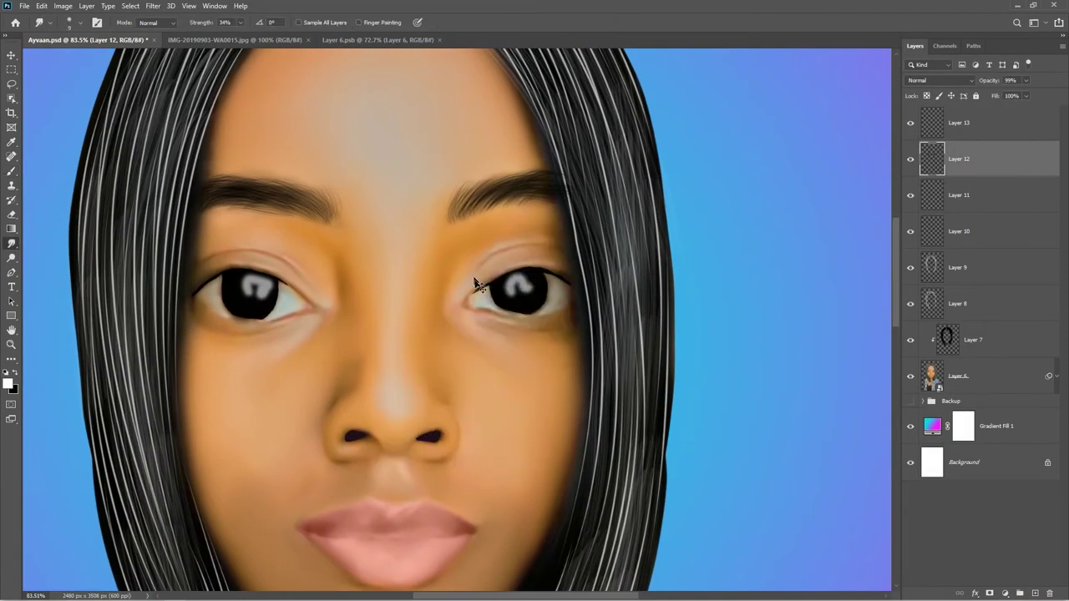
scroll(503, 260, "up", 3)
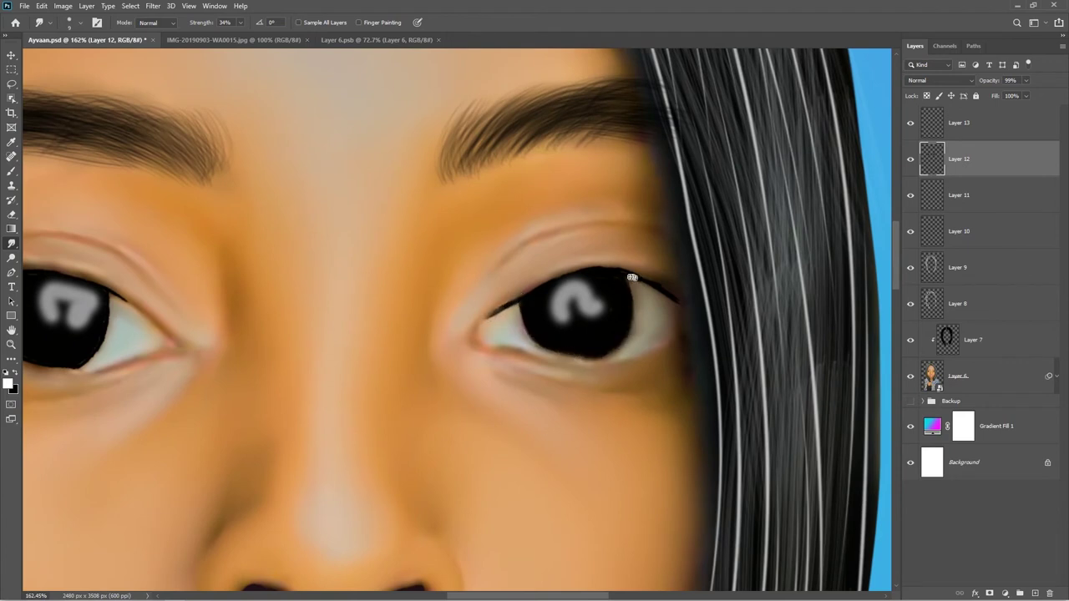
left_click_drag(272, 418, 489, 416)
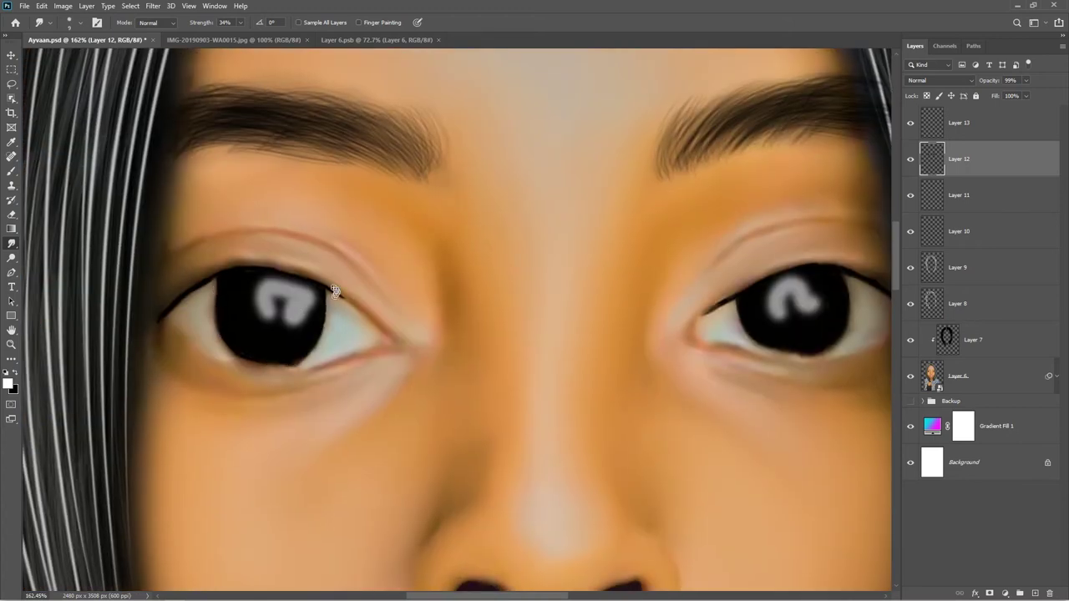
left_click_drag(537, 304, 477, 253)
scroll(464, 338, "up", 3)
scroll(464, 338, "down", 3)
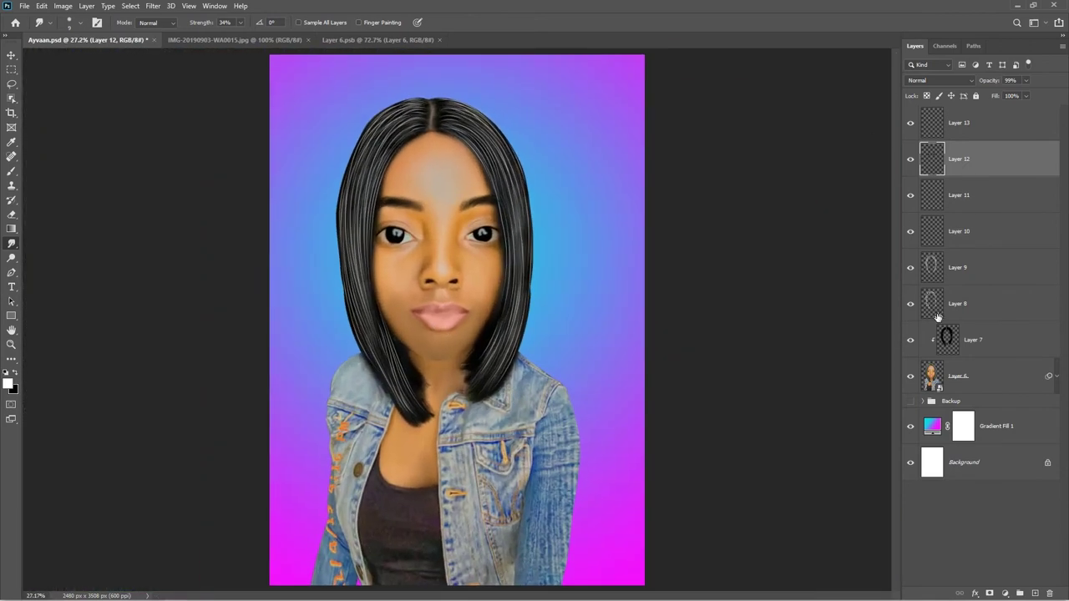
- Open the contents of the Layer 6 smart object at the jacket's lower sleeve
scroll(308, 515, "up", 6)
left_click(931, 376)
double_click(933, 373)
left_click_drag(499, 496, 548, 118)
- Lasso the lowest orange date-stamp characters on the sleeve and the "PM" letters, fill them with surrounding denim, and deselect
key("l")
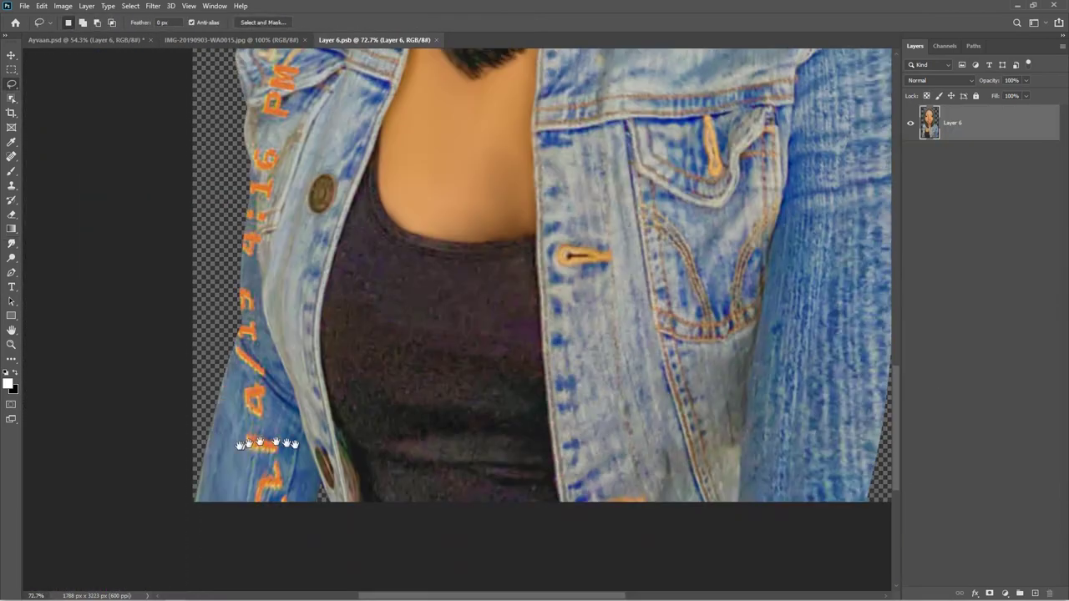
left_click_drag(261, 426, 251, 428)
key("shift+F5")
key("Return")
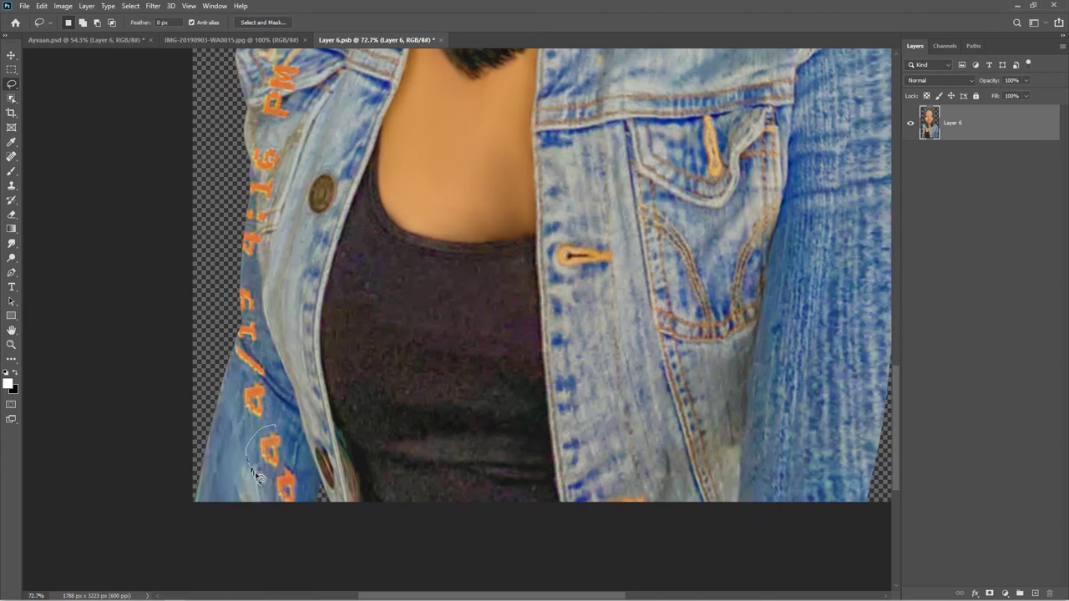
key("shift+F5")
key("Return")
key("shift+BackSpace")
key("Return")
scroll(288, 370, "up", 4)
left_click_drag(333, 224, 355, 250)
key("ctrl+d")
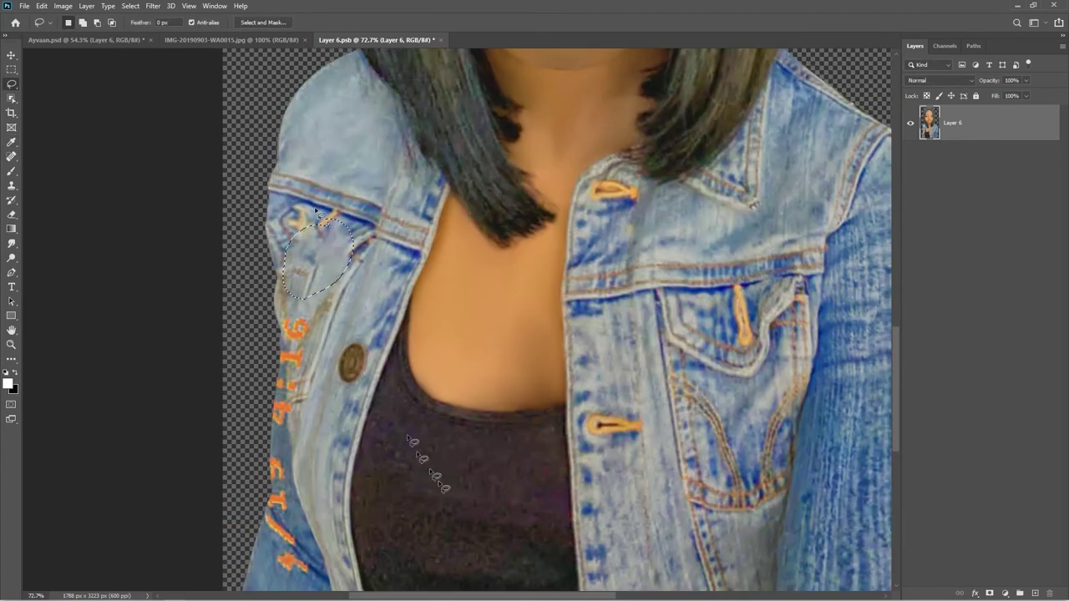
- Clean up the patched denim below the left chest seam with the Clone Stamp tool, sampling nearby fabric
key("s")
left_click(356, 243)
left_click(515, 237)
left_click(356, 245, "alt")
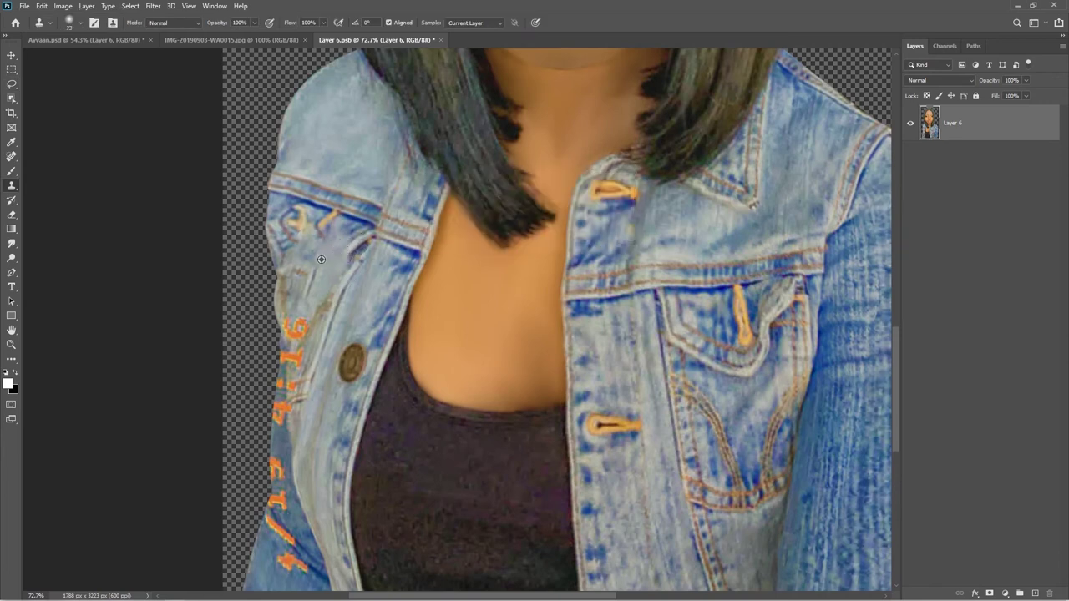
left_click(304, 254, "alt")
mouse_move(332, 250)
left_mouse_down()
mouse_move(314, 256)
mouse_move(352, 256)
left_mouse_up()
left_click(347, 251, "alt")
left_click(330, 265)
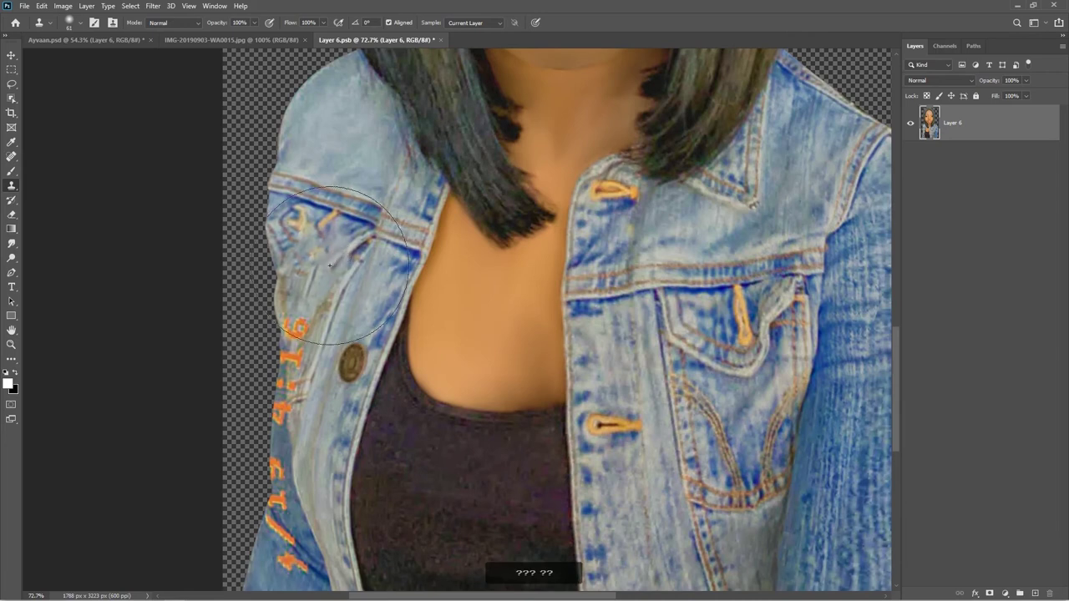
left_click(79, 23)
left_click(51, 25)
left_click(52, 25)
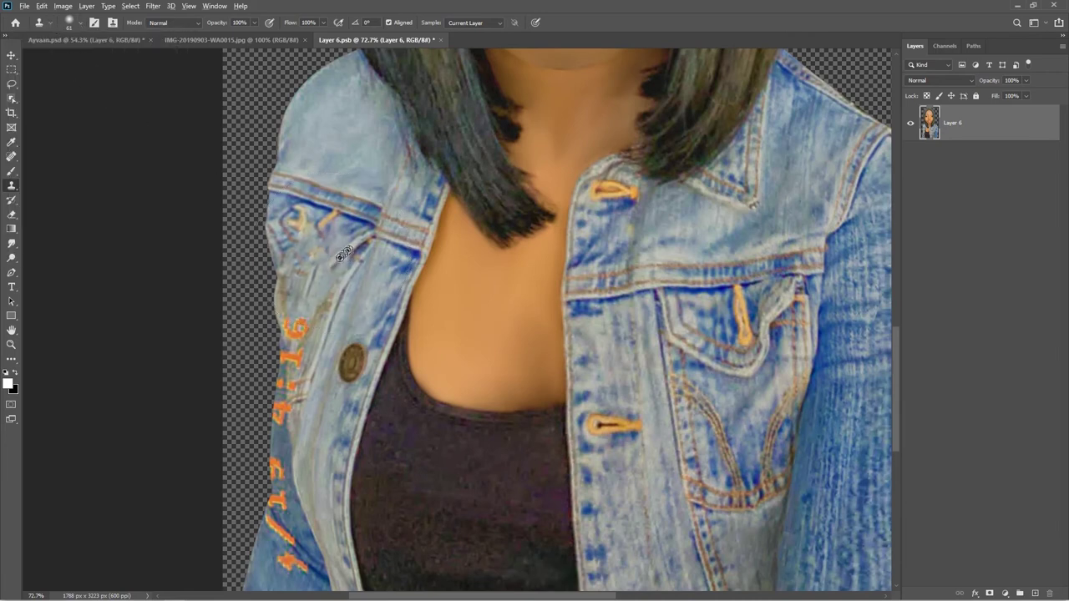
- Clone sleeve denim over the lower orange date-stamp characters, including the slash and the digit above it
scroll(337, 254, "down", 4)
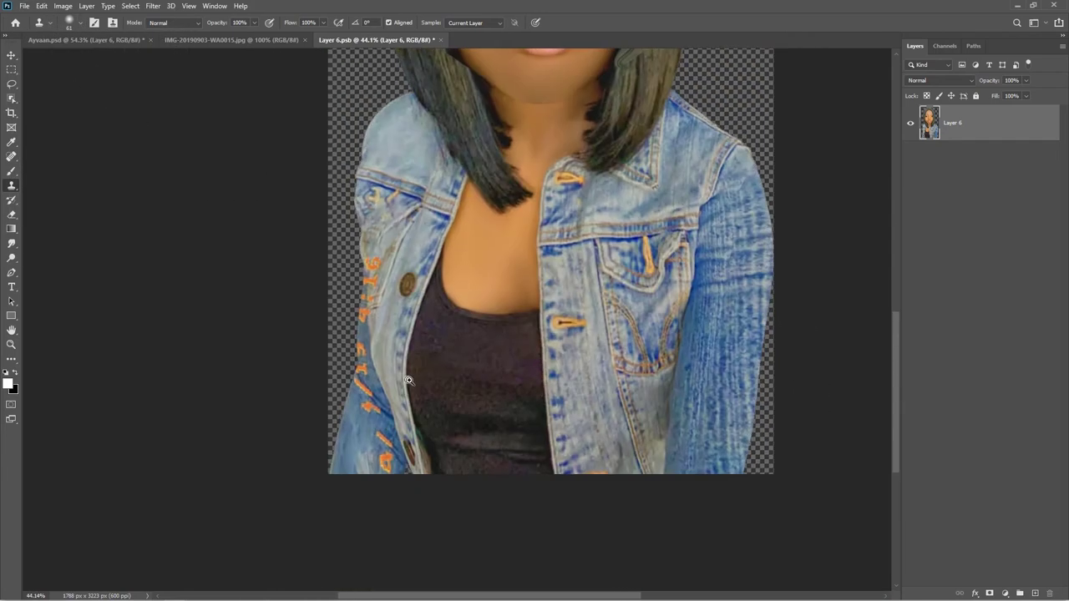
scroll(350, 397, "up", 6)
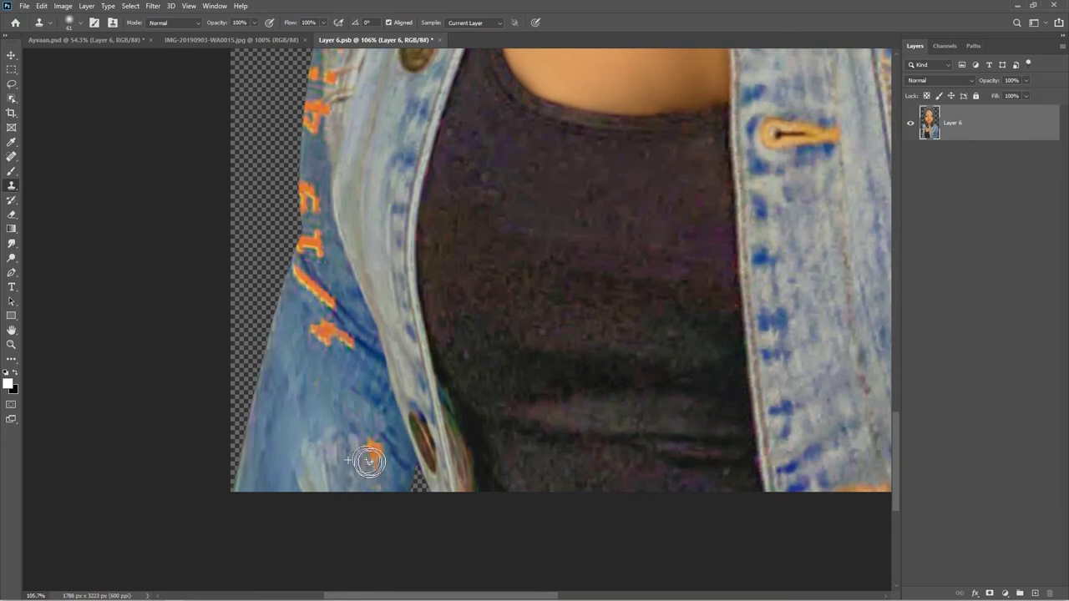
left_click_drag(366, 448, 418, 532)
left_click(365, 415)
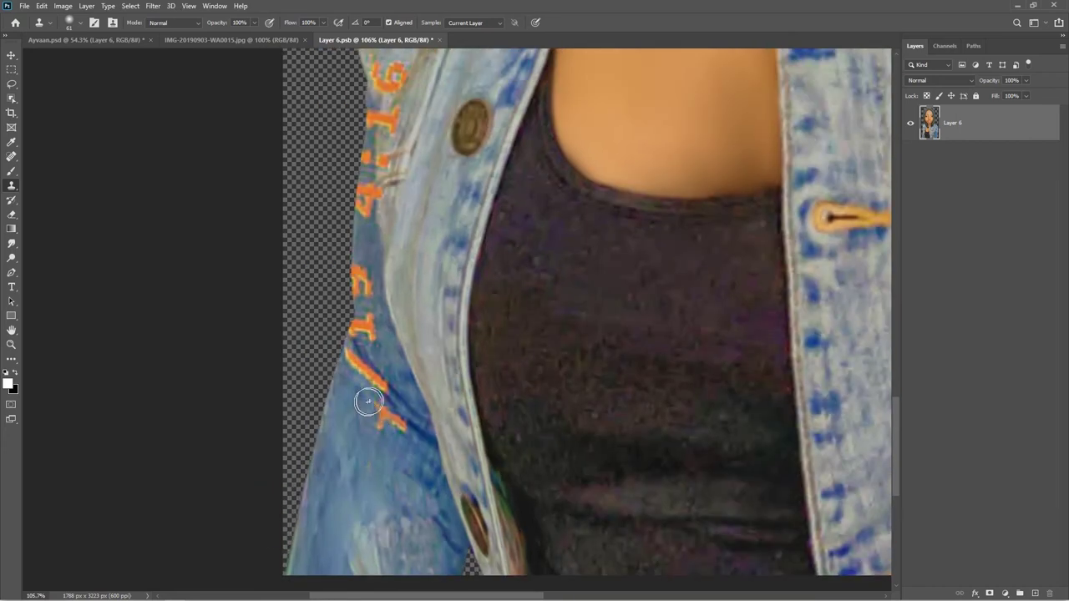
scroll(421, 438, "up", 1)
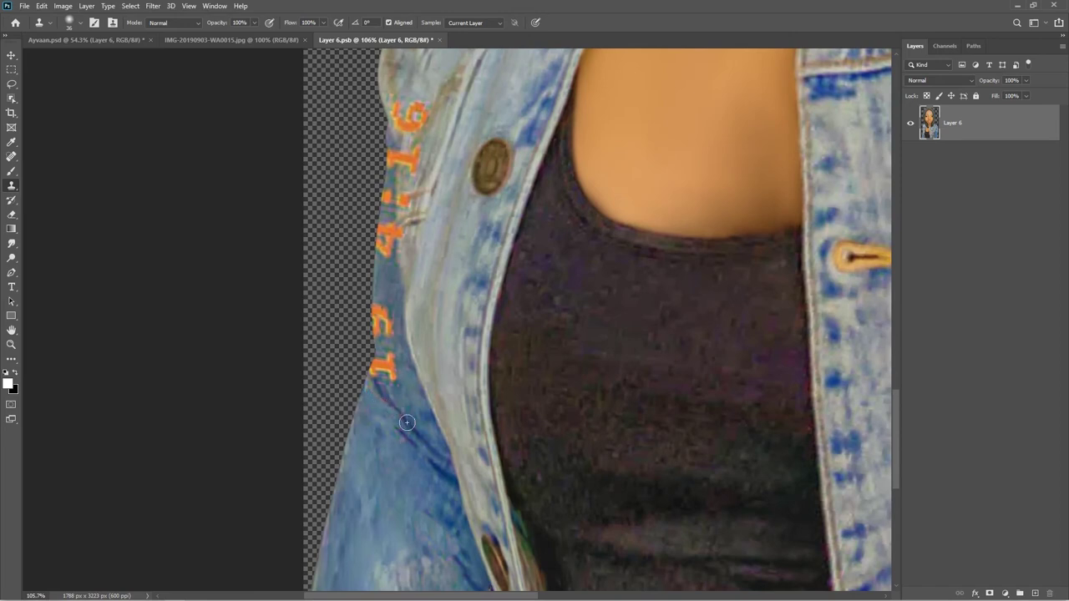
scroll(418, 460, "up", 1)
scroll(385, 432, "up", 1)
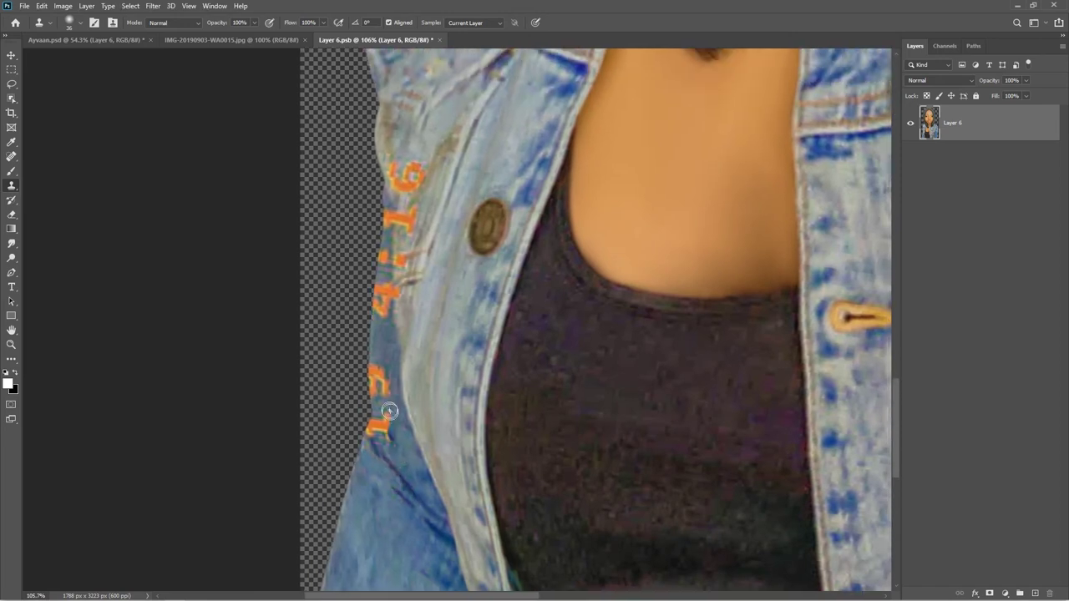
- Duplicate Layer 6, clip the copy to the original, and clone denim over the remaining orange date-stamp digits on the copy
key("ctrl+j")
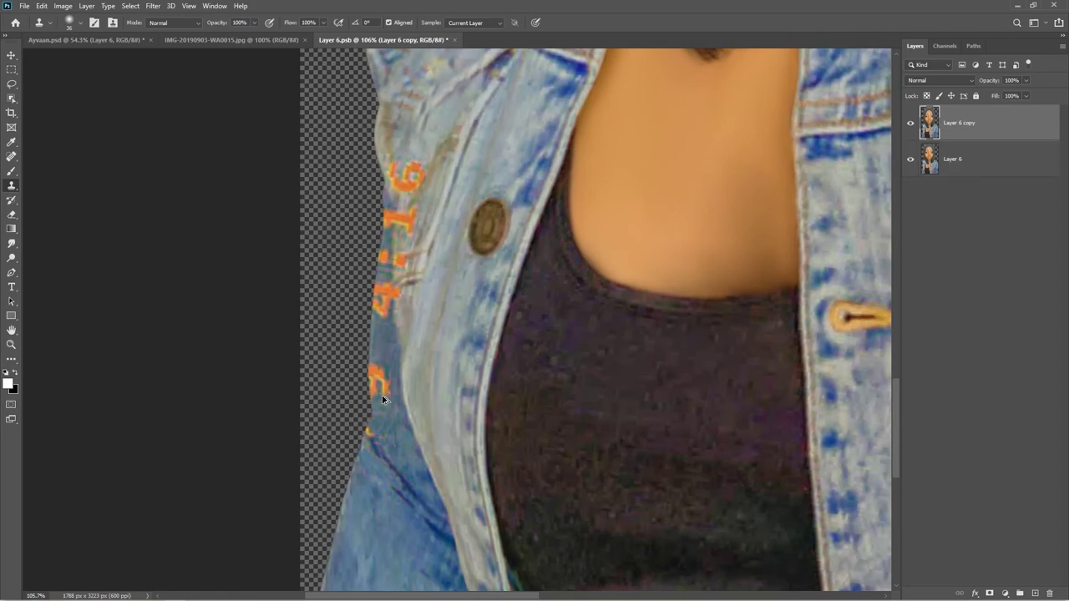
scroll(368, 427, "up", 1)
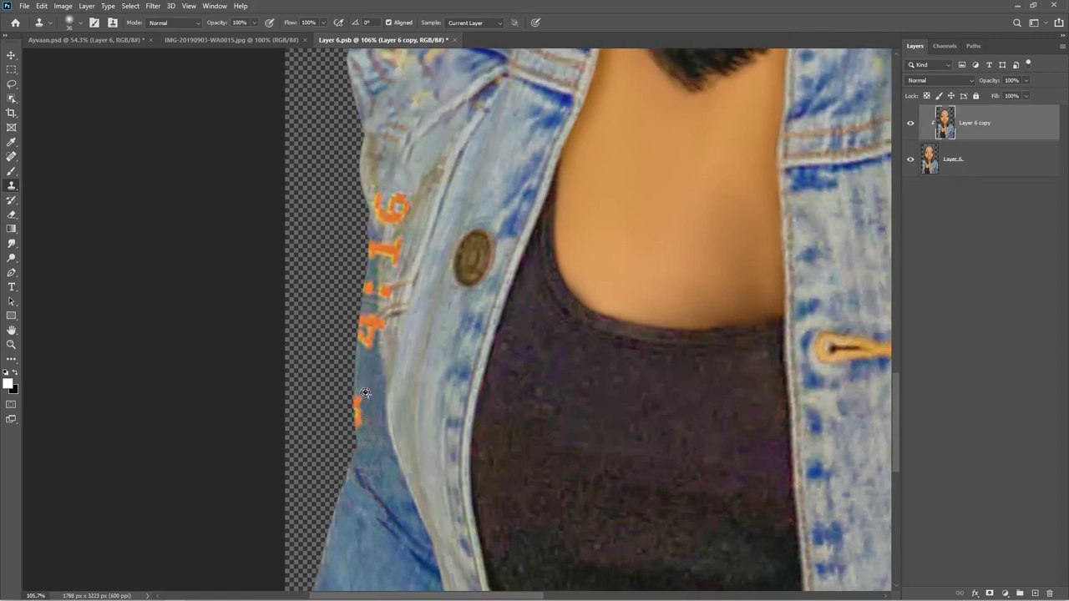
scroll(354, 430, "up", 2)
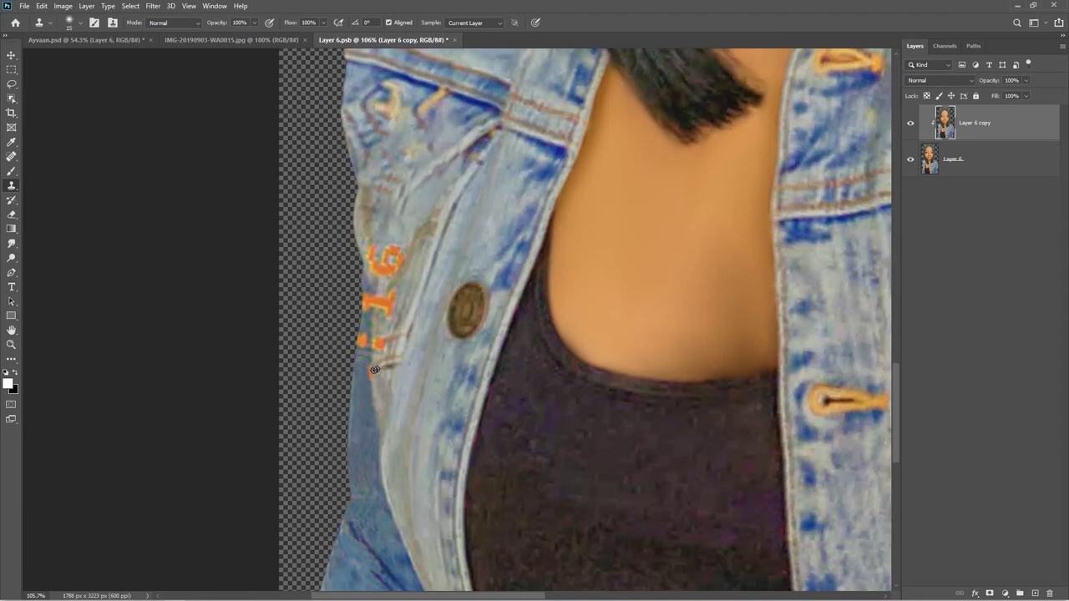
left_click(367, 383, "alt")
mouse_move(368, 363)
left_mouse_down()
mouse_move(366, 342)
mouse_move(383, 344)
left_mouse_up()
left_click_drag(370, 305, 378, 303)
left_click_drag(441, 257, 418, 308)
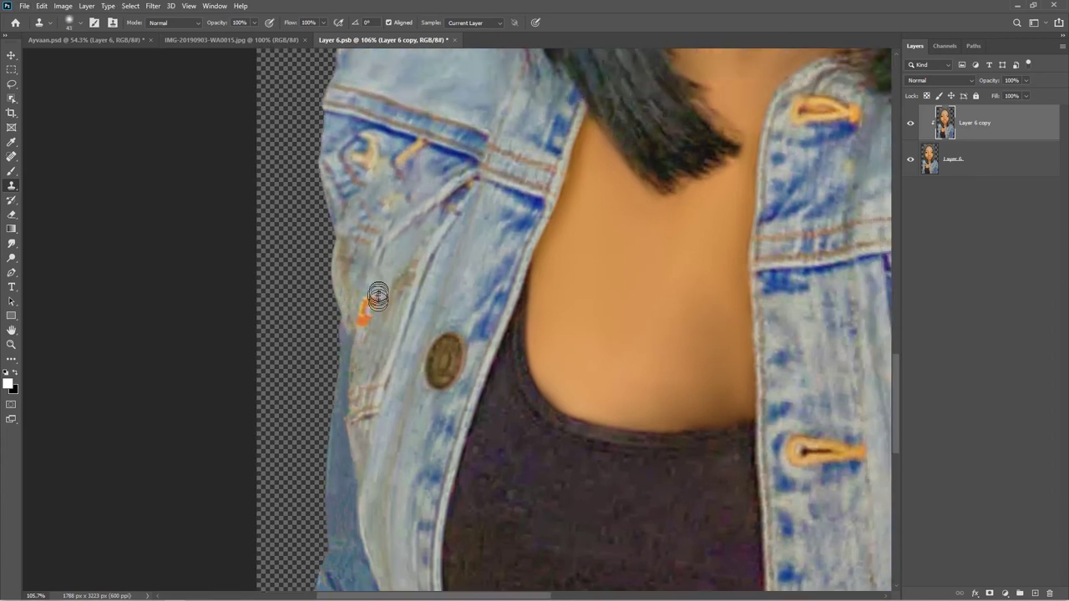
- Save the cleaned-up smart object contents and return to the main portrait document
left_click_drag(633, 367, 566, 320)
key("ctrl+s")
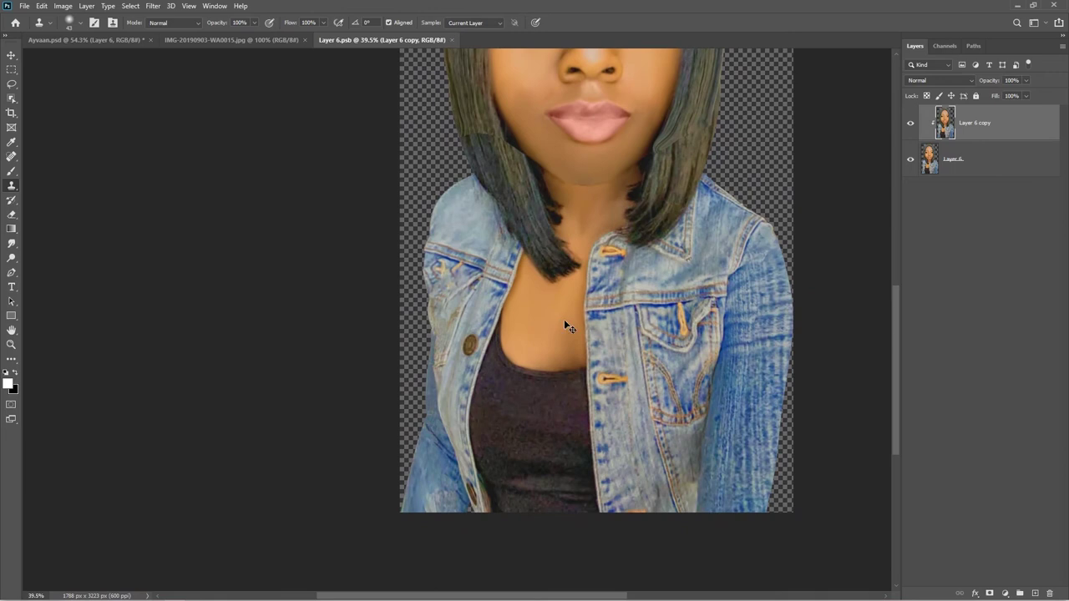
key("ctrl+Tab")
scroll(564, 319, "up", 3)
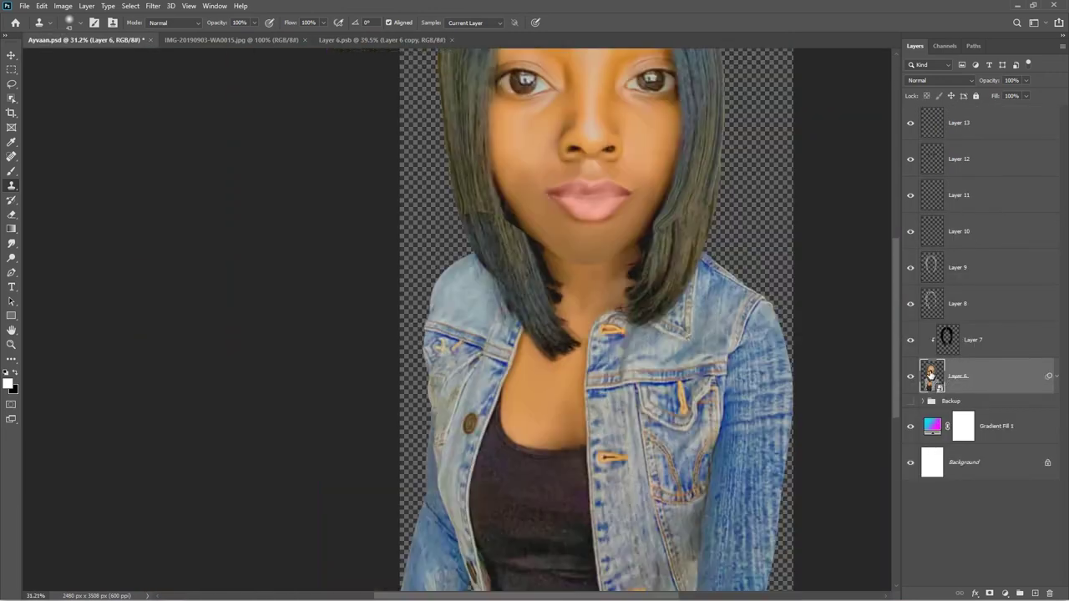
- Reopen the Layer 6 smart object and smooth the grainy black top with the Smudge tool at 35% strength
double_click(931, 375)
scroll(481, 434, "up", 3)
left_click_drag(461, 472, 337, 438)
left_click(12, 244)
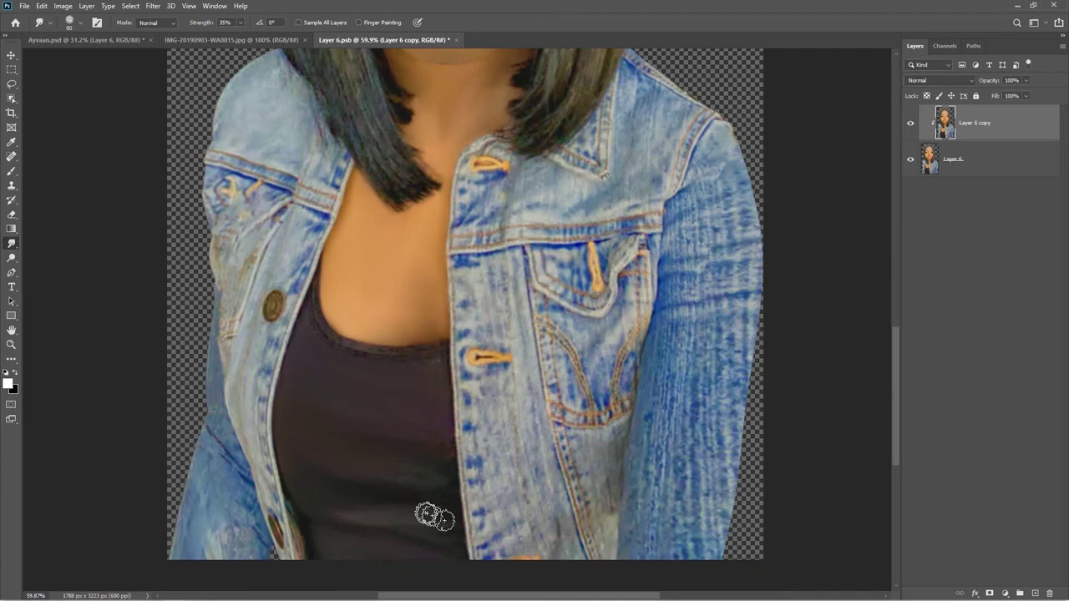
mouse_move(428, 496)
left_mouse_down()
mouse_move(445, 499)
mouse_move(430, 440)
mouse_move(456, 549)
left_mouse_up()
key("]")
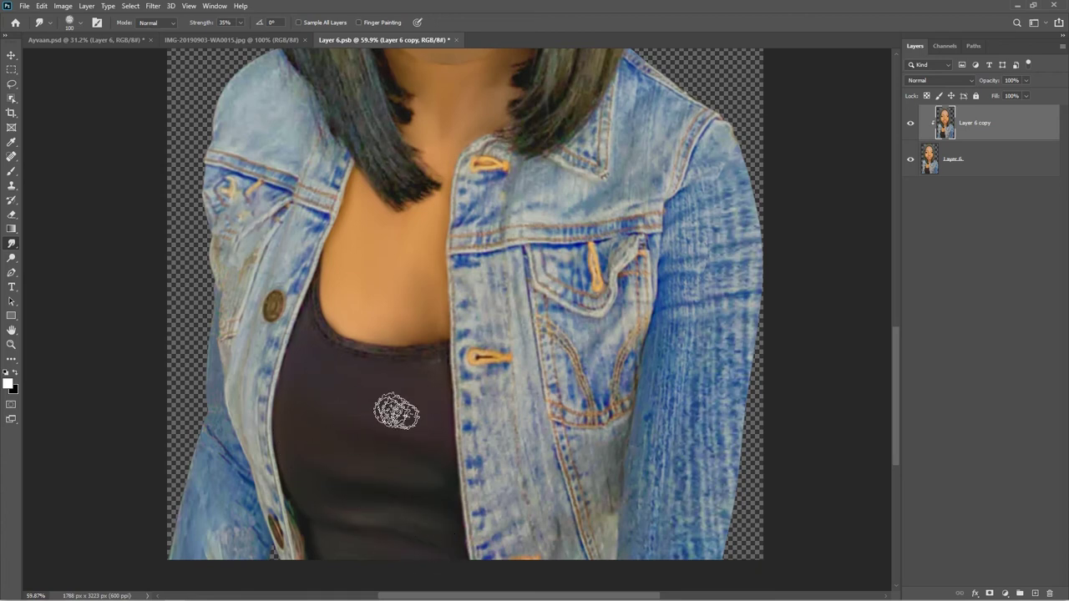
- Smudge the black top's neckline and edges with a smaller brush, and blend its lower folds with a larger one
key("bracketleft")
key("bracketleft")
key("bracketleft")
key("bracketleft")
key("bracketleft")
key("bracketleft")
key("bracketleft")
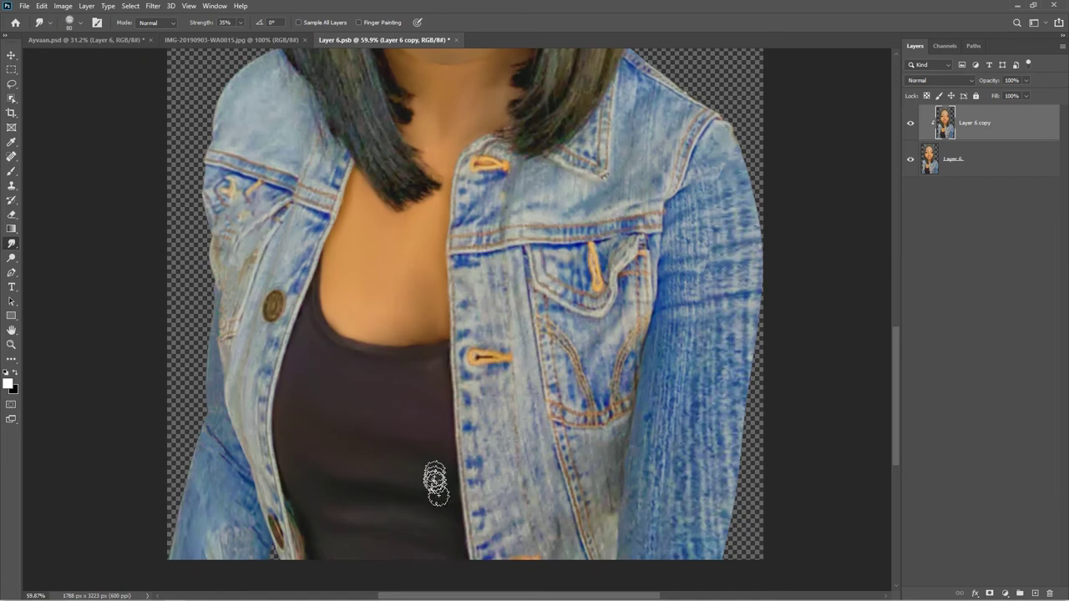
key("bracketright")
key("bracketright")
key("bracketright")
key("bracketright")
key("bracketright")
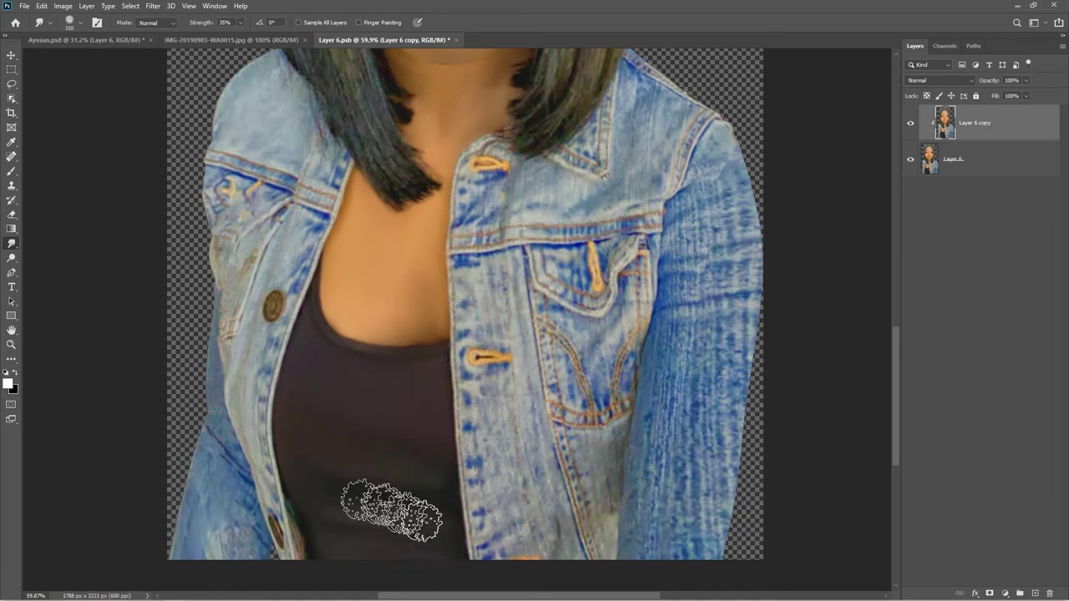
- Save the smudged black top in the smart object and switch back to the main portrait document
key("ctrl+0")
key("ctrl+s")
key("ctrl+Tab")
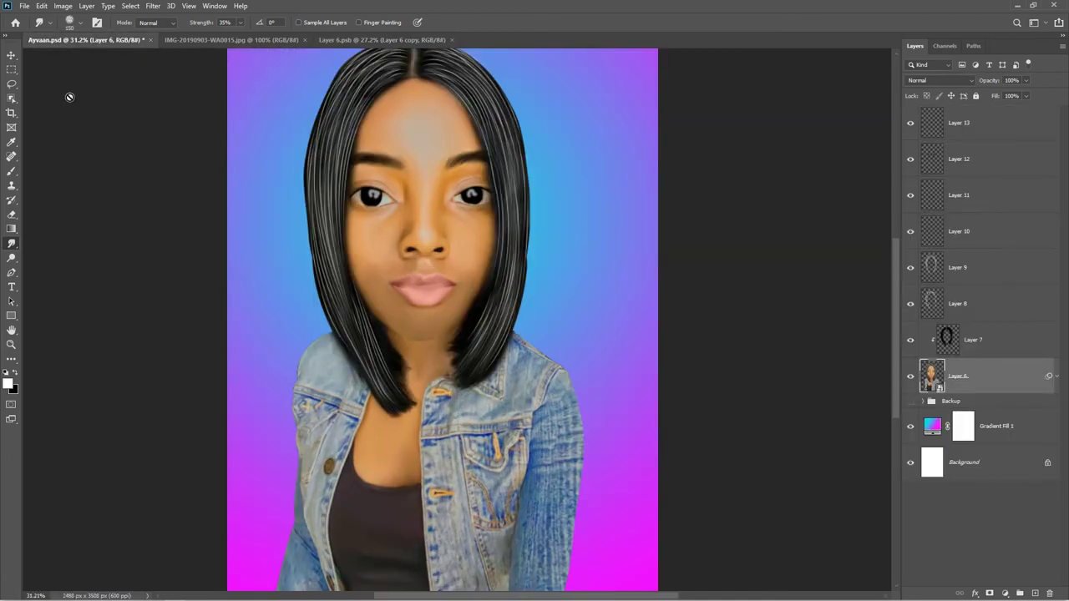
- Move Layer 3 out of the Backup group to just above Gradient Fill 1, and collapse the group
left_click(923, 401)
scroll(928, 467, "down", 3)
left_click(912, 497)
left_click(911, 497)
left_click_drag(997, 496, 994, 517)
left_click(923, 326)
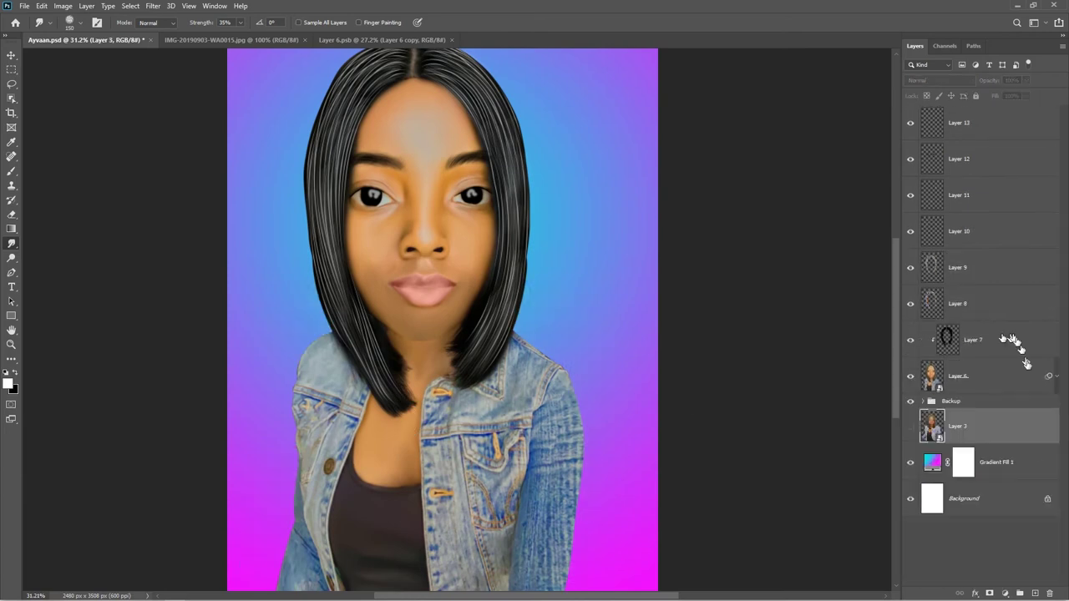
- Isolate Layer 3 to examine the original photo, restore the other layers, and check the jacket in the painting
left_click(913, 426, "alt")
left_click(911, 427, "alt")
key("ctrl+0")
left_click(977, 134)
left_click_drag(477, 467, 535, 534)
left_click_drag(535, 542, 532, 454)
- Open Layer 6's smart object and try to smudge the upper part of the jacket's right-hand sleeve smooth with a 100 px brush
double_click(932, 380)
left_click_drag(517, 398, 521, 366)
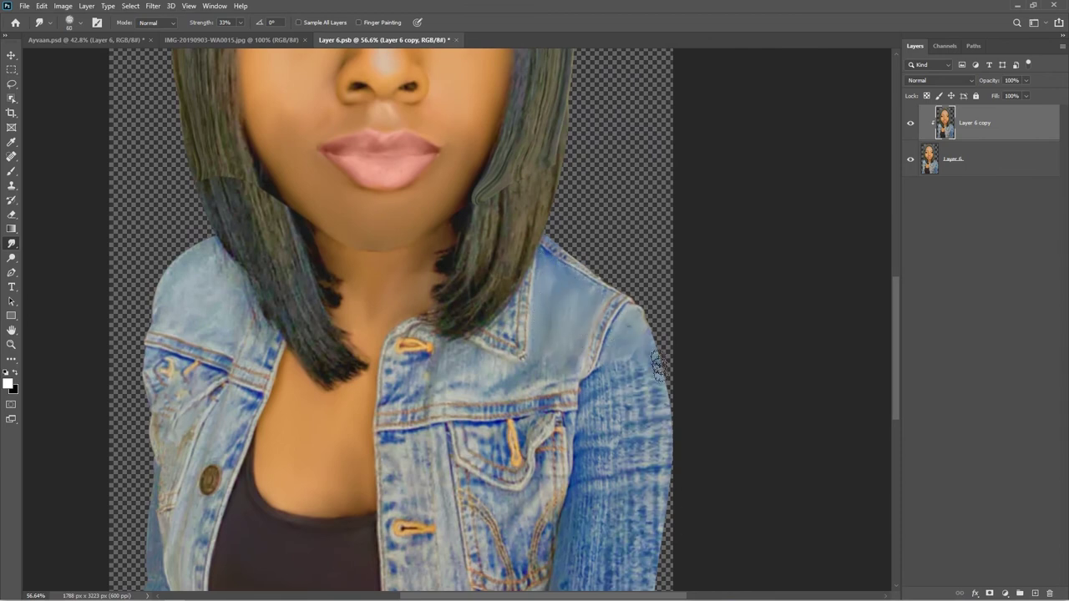
key("]")
key("]")
key("]")
key("]")
mouse_move(624, 370)
left_mouse_down()
mouse_move(606, 377)
mouse_move(601, 420)
left_mouse_up()
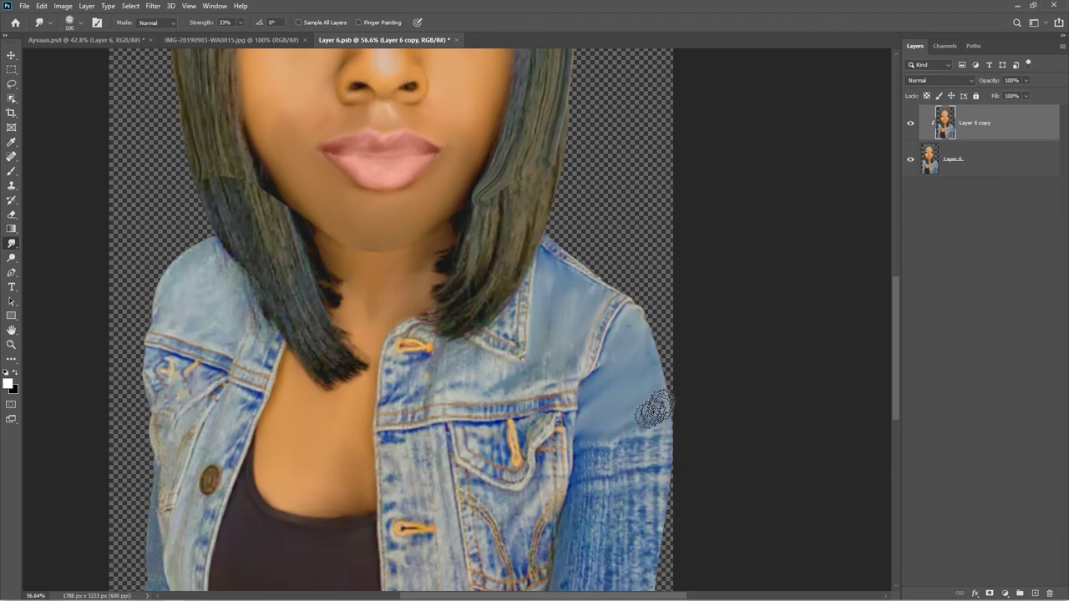
- Try to blend the denim texture further down the same sleeve, and undo the sleeve smudging
scroll(595, 459, "up", 2)
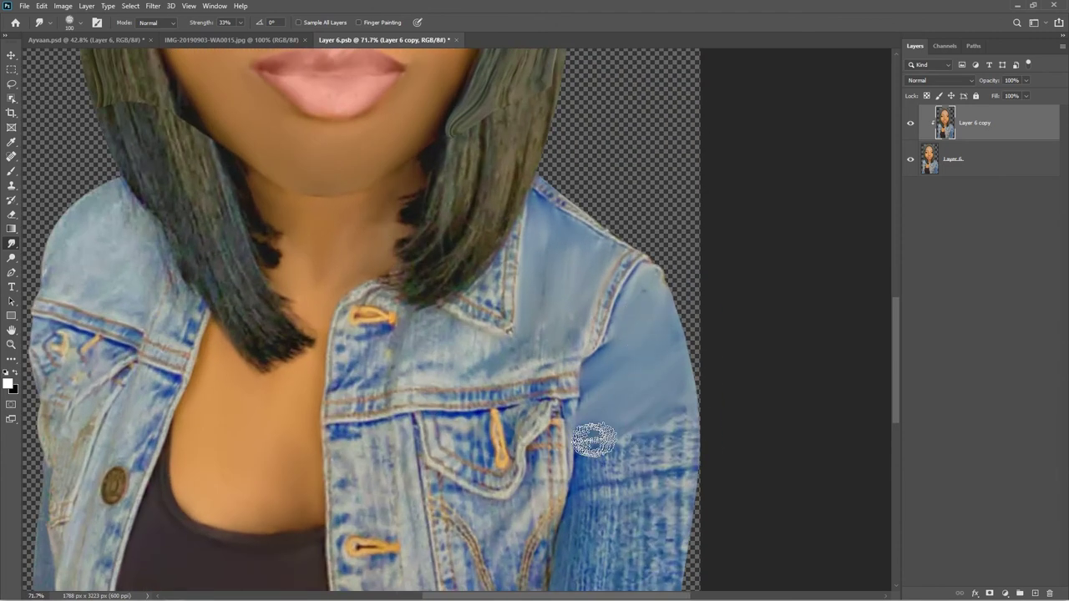
left_click_drag(641, 455, 590, 466)
mouse_move(663, 432)
left_mouse_down()
mouse_move(683, 474)
mouse_move(655, 496)
left_mouse_up()
mouse_move(654, 496)
left_mouse_down()
mouse_move(671, 431)
mouse_move(643, 446)
left_mouse_up()
left_click_drag(696, 485, 638, 381)
scroll(637, 380, "up", 2)
key("ctrl+z")
key("ctrl+z")
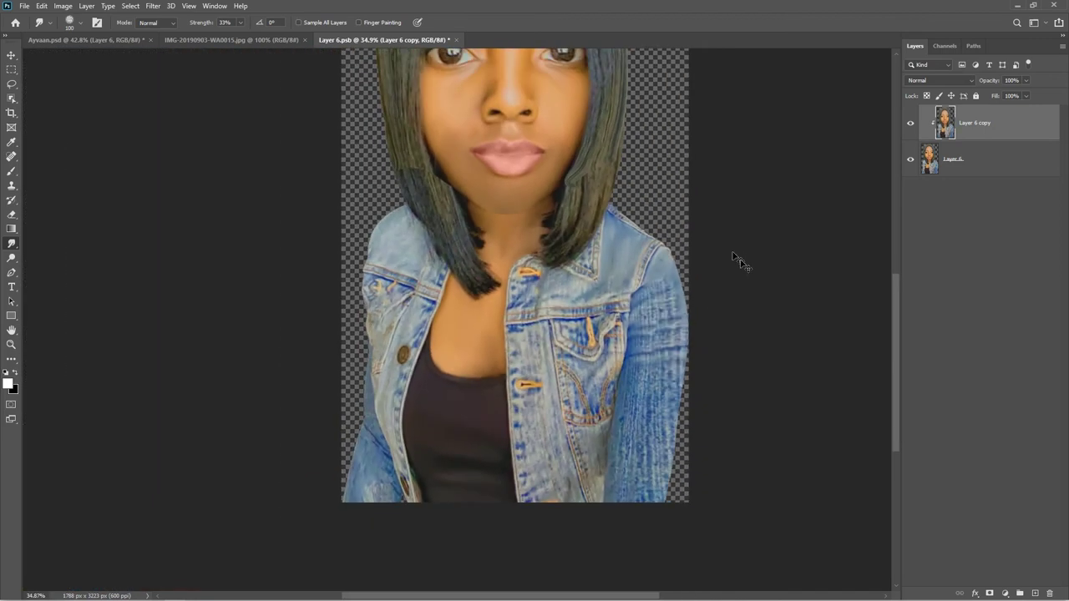
- Return to the Ayvaan.psd document, open Liquify for Layer 6 and push the outer edges of the jacket inward with a large brush
left_click(86, 41)
scroll(652, 321, "down", 3)
left_click(153, 6)
left_click(163, 75)
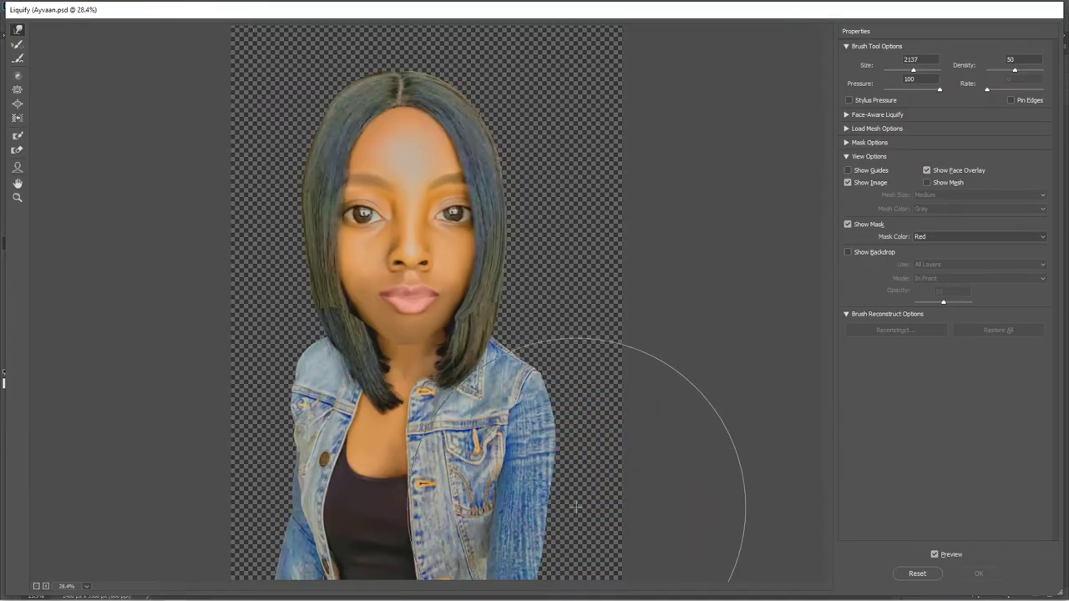
left_click_drag(397, 491, 400, 546)
left_click_drag(265, 542, 288, 534)
left_click_drag(281, 384, 293, 385)
- Refine the jacket's sleeves and shoulders with smaller Liquify brushes, and apply the filter to Layer 6
key("bracketleft")
key("bracketleft")
key("bracketleft")
key("bracketleft")
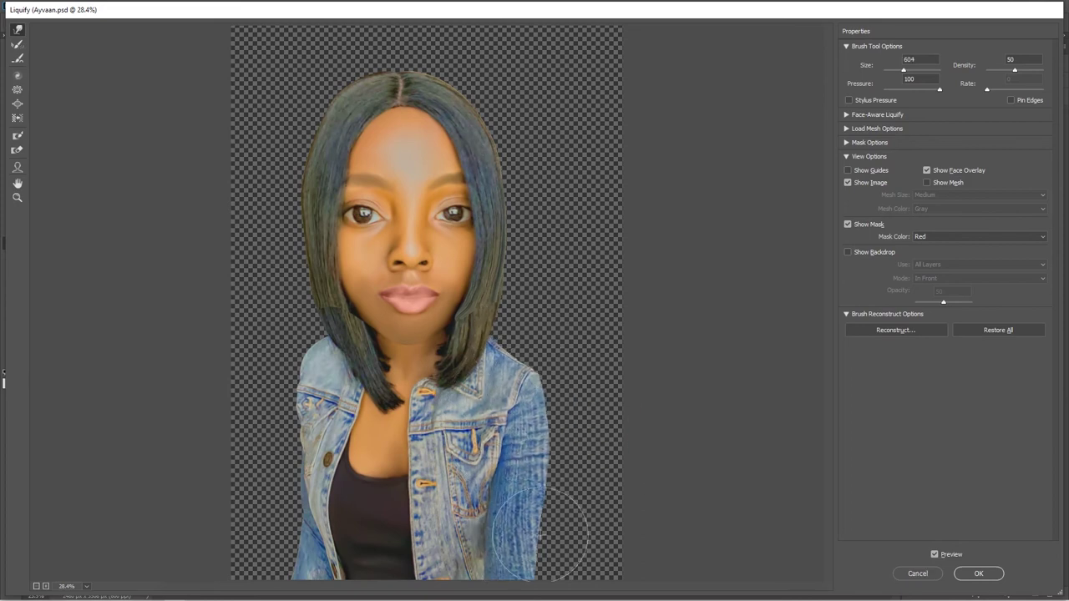
key("bracketright")
key("bracketright")
key("bracketright")
key("bracketright")
key("bracketright")
key("bracketright")
key("bracketright")
key("bracketright")
key("bracketright")
key("bracketright")
key("bracketright")
key("bracketright")
key("bracketleft")
key("bracketleft")
key("bracketleft")
key("bracketleft")
key("bracketleft")
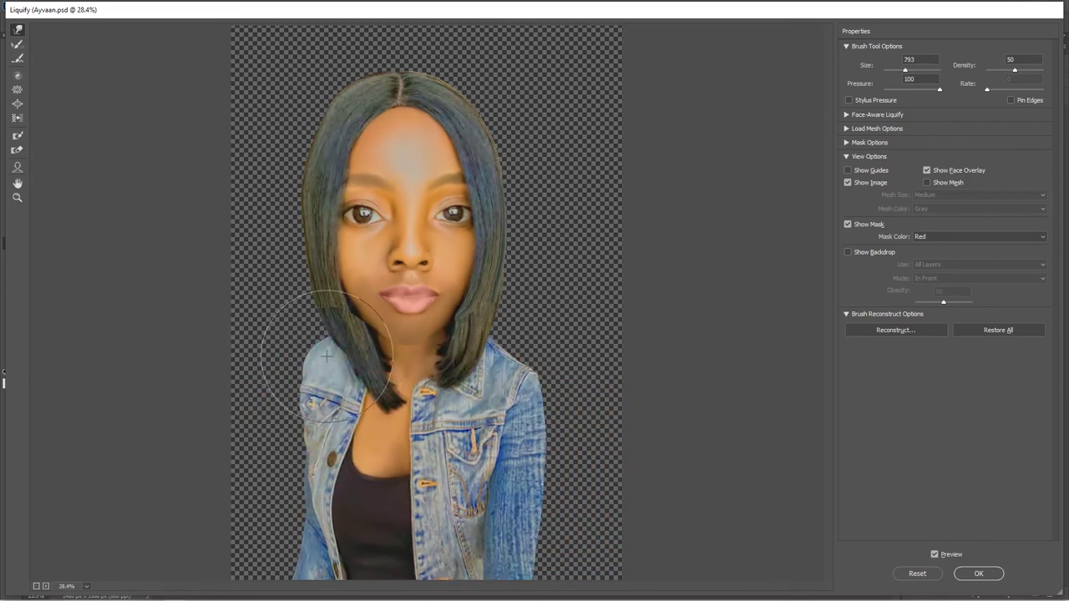
left_click_drag(546, 443, 553, 499)
left_click_drag(532, 535, 537, 535)
left_click_drag(351, 505, 355, 473)
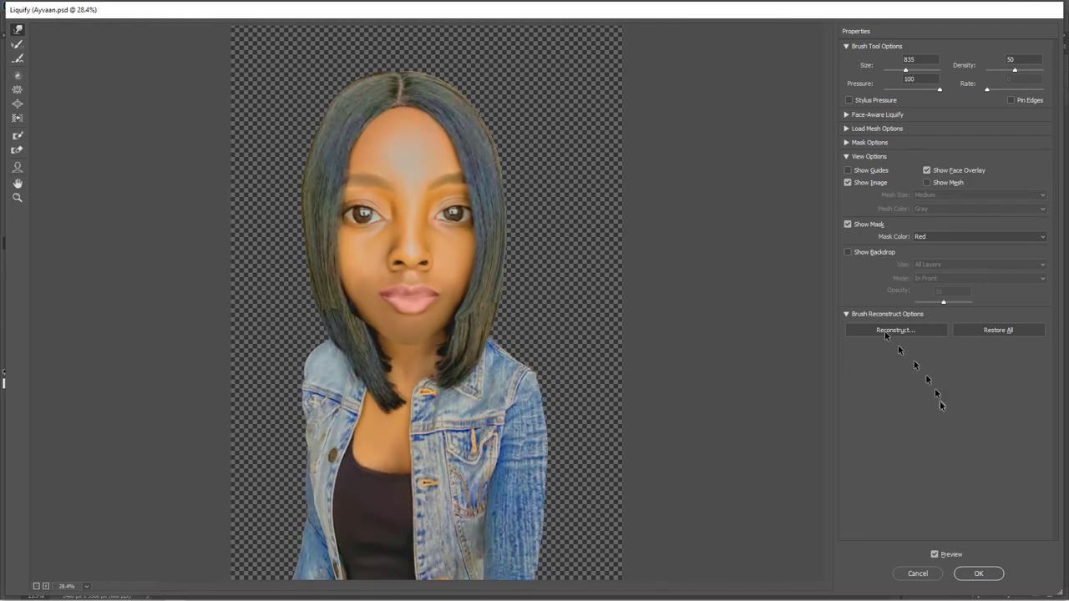
left_click(978, 572)
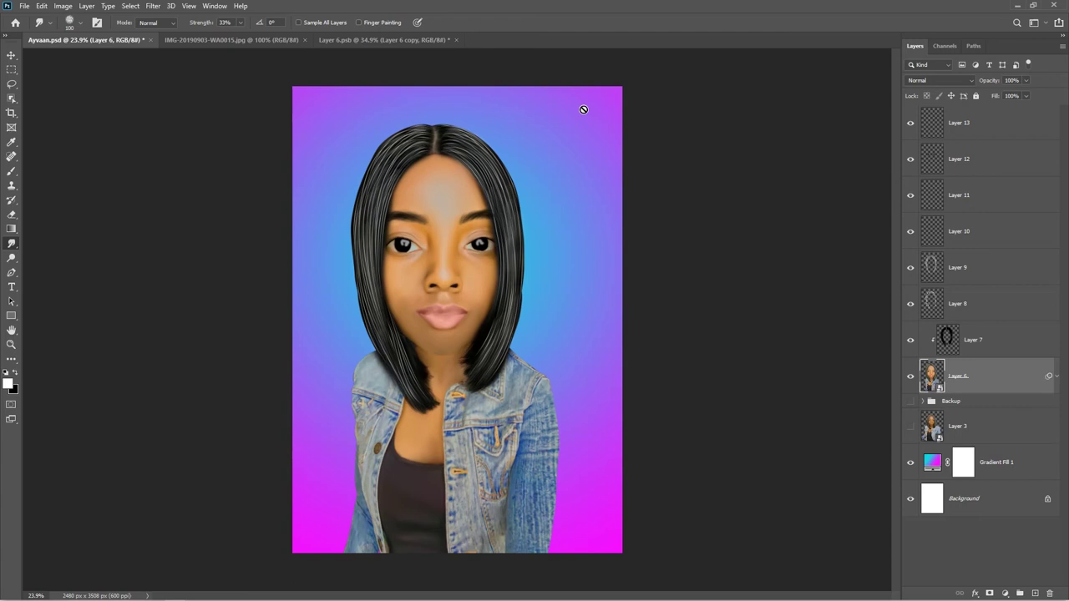
- Stamp the portrait into a new top layer with Gradient Fill 1 and Background hidden, show the gradient again, and convert the stamp to a smart object
left_click(153, 6)
left_click_drag(910, 462, 911, 498)
left_click(971, 136)
key("ctrl+alt+shift+e")
left_click(911, 499)
right_click(960, 123)
left_click(961, 267)
- Reshape the hair outline on Layer 14 with Liquify, showing All Layers as the backdrop, and apply it
left_click(152, 6)
left_click(167, 70)
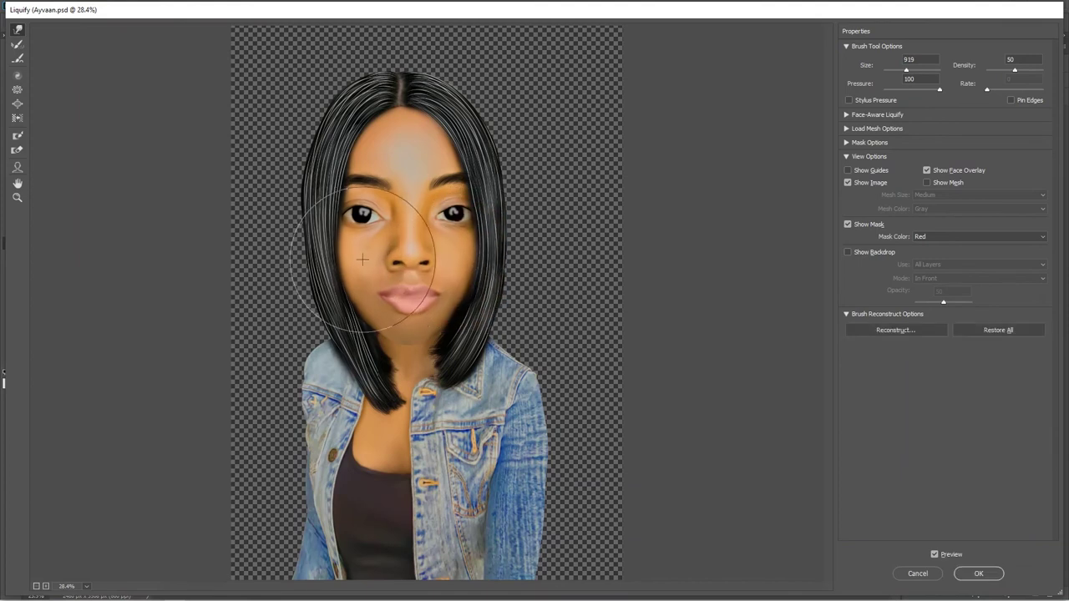
left_click(849, 252)
left_click(977, 264)
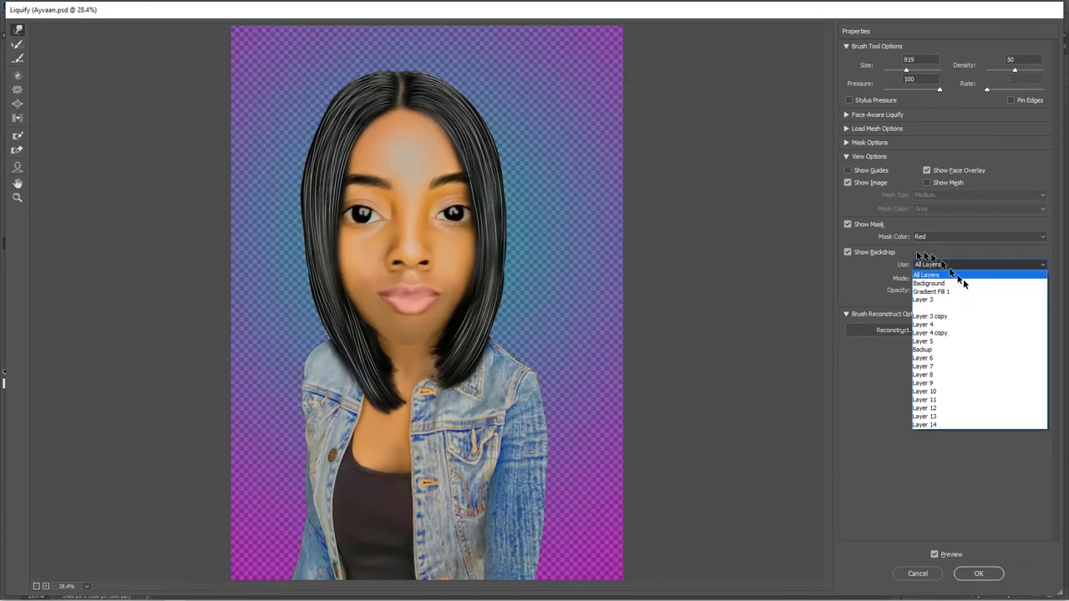
left_click(959, 277)
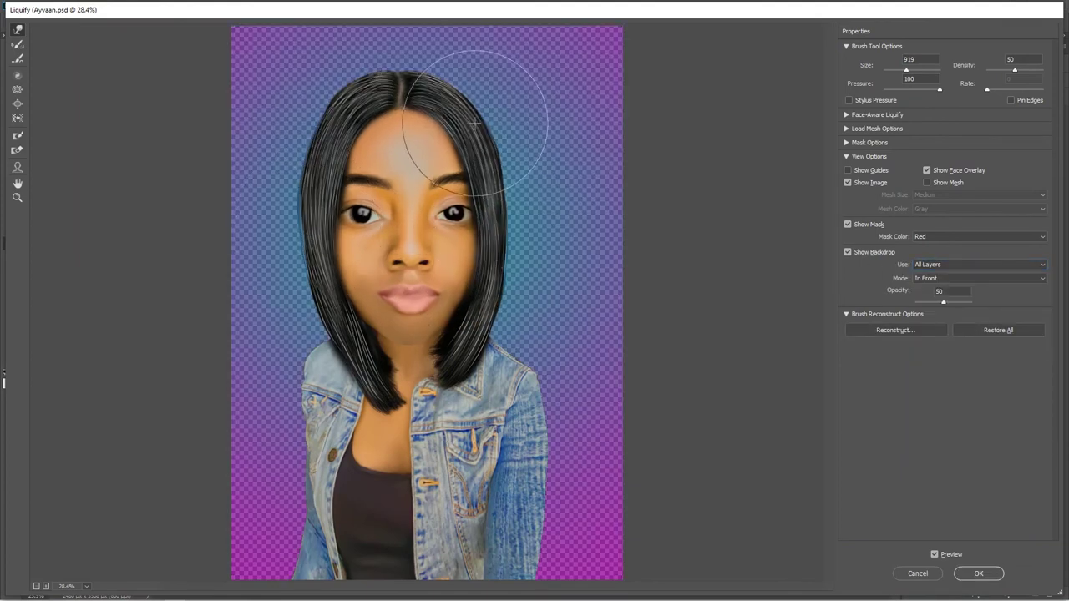
left_click_drag(560, 313, 500, 311)
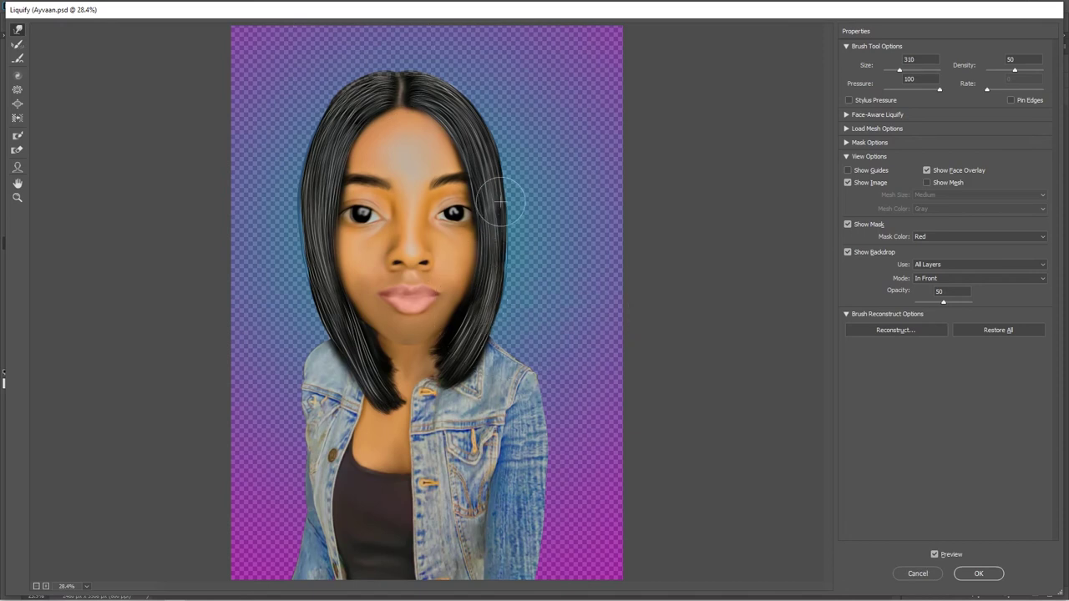
left_click(979, 574)
scroll(576, 376, "down", 2)
scroll(584, 401, "up", 2)
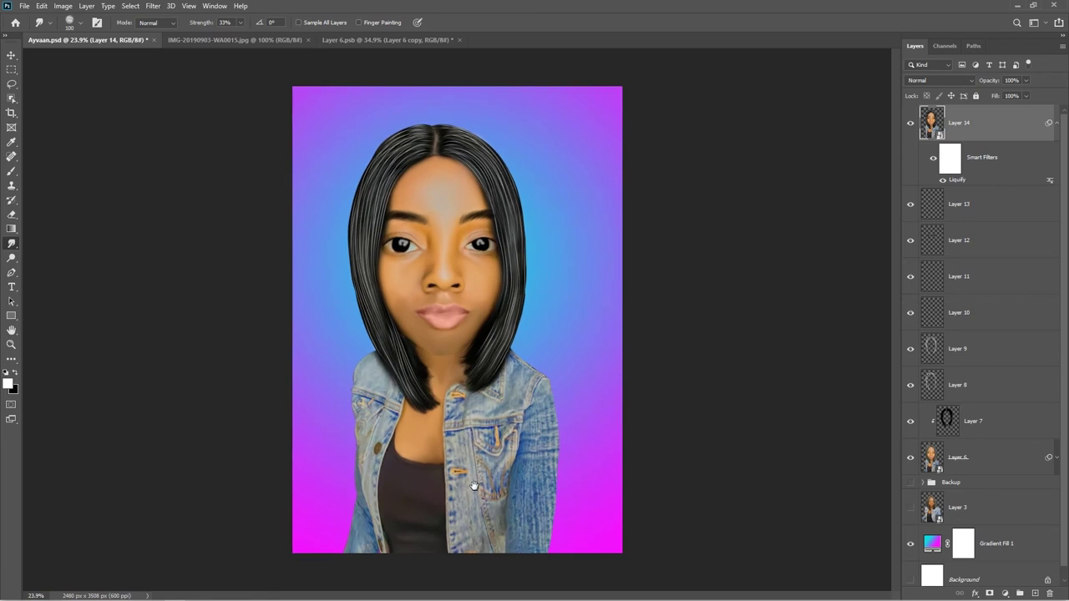
- Reopen Liquify for Layer 14 and set the backdrop to Gradient Fill 1 in Behind mode
left_click(153, 6)
left_click(171, 83)
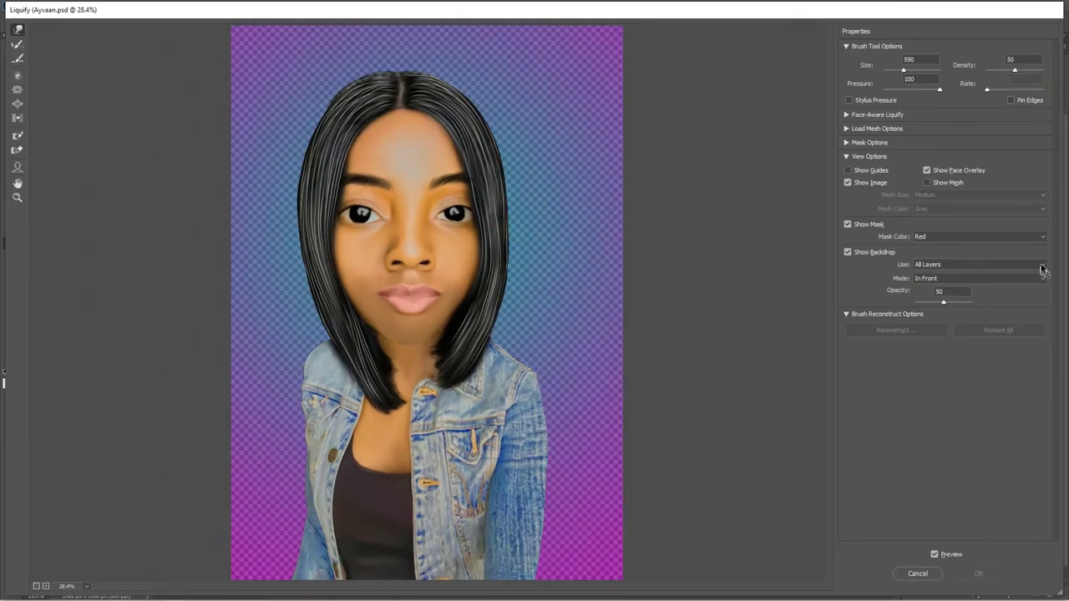
left_click(977, 264)
left_click(943, 289)
left_click(977, 278)
left_click(952, 292)
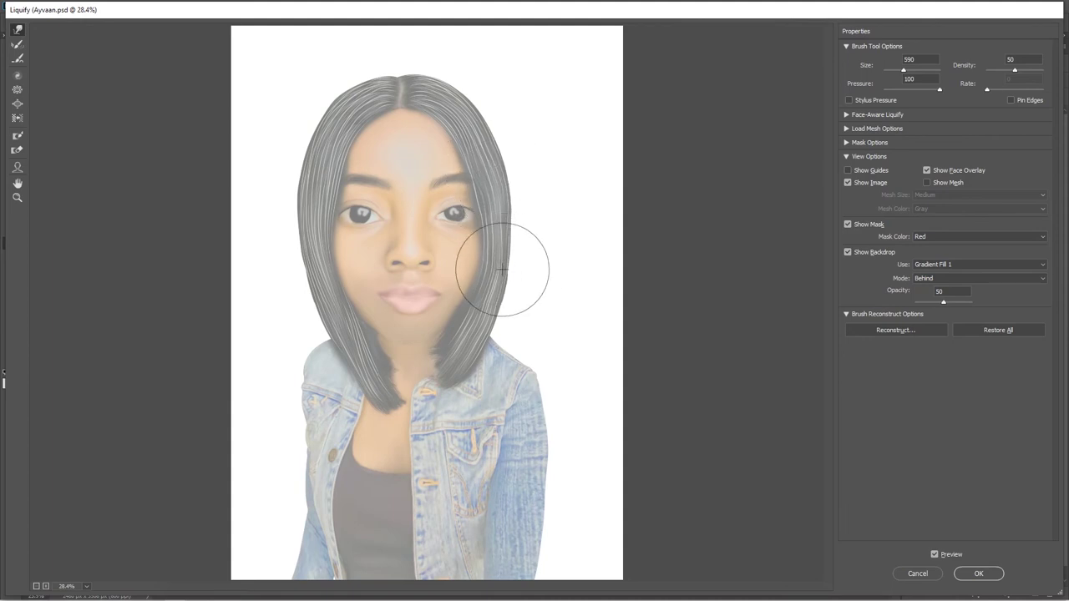
- Push the left-hand side of the hair inward from crown to cheek with a larger brush, and apply Liquify
key("bracketright")
key("bracketright")
left_click_drag(256, 236, 271, 194)
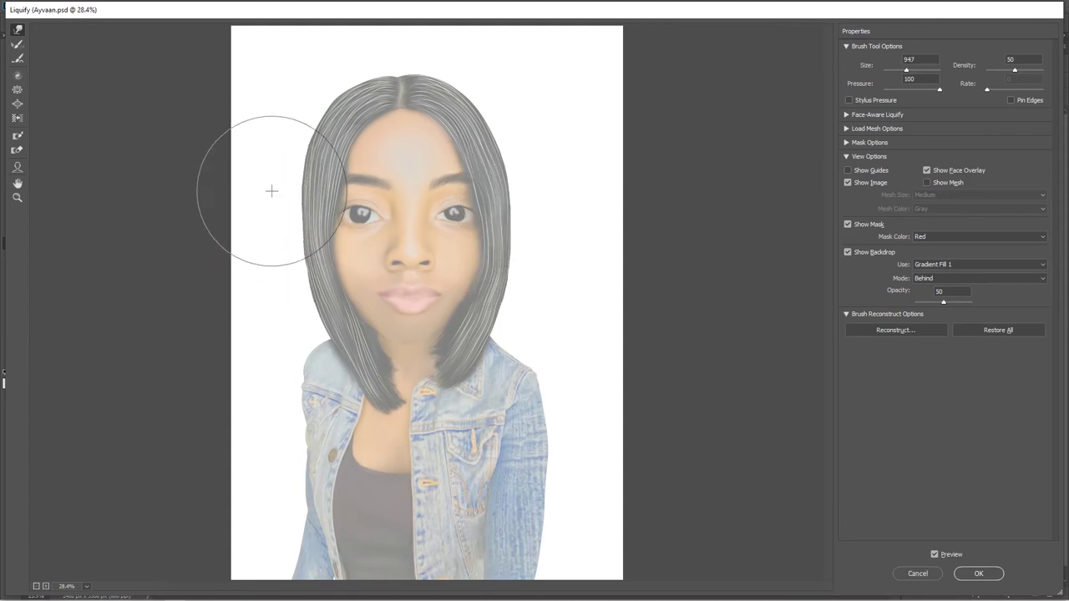
left_click_drag(289, 132, 307, 137)
left_click_drag(354, 93, 329, 83)
left_click_drag(311, 126, 323, 134)
mouse_move(318, 181)
left_mouse_down()
mouse_move(292, 188)
mouse_move(310, 232)
mouse_move(317, 120)
mouse_move(327, 311)
left_mouse_up()
right_click(514, 271, "alt")
left_click(979, 574)
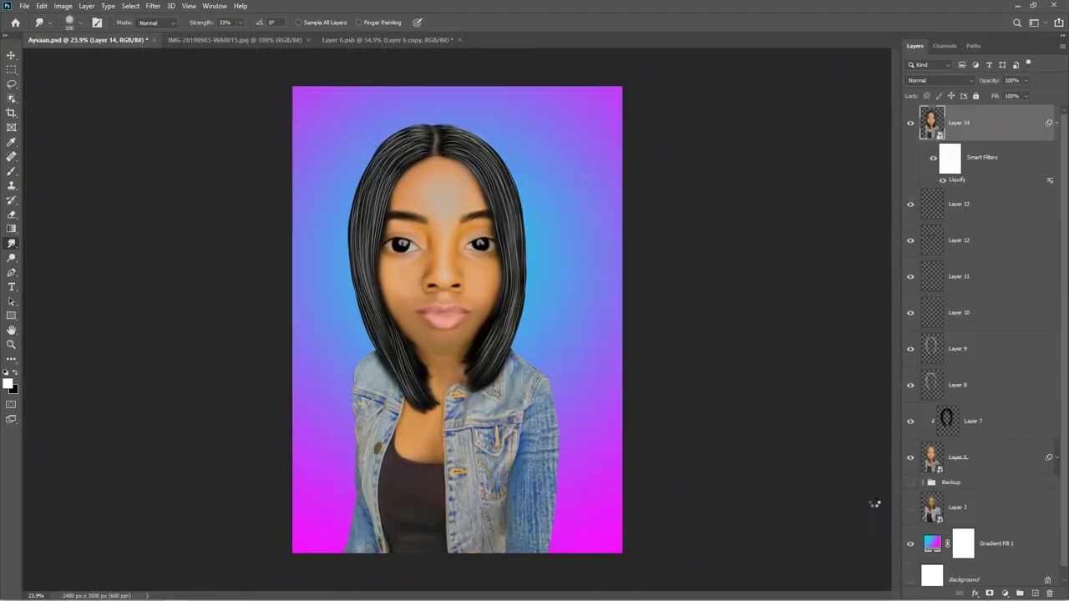
- Collapse Layer 14's smart filters and save the document
left_click(1057, 123)
scroll(608, 411, "down", 1)
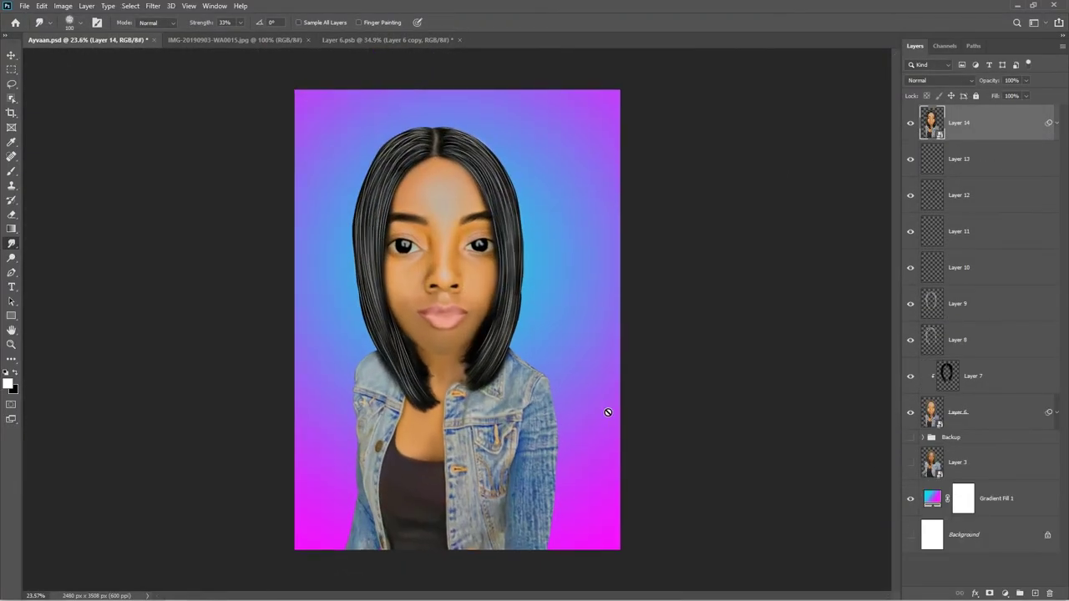
key("ctrl+s")
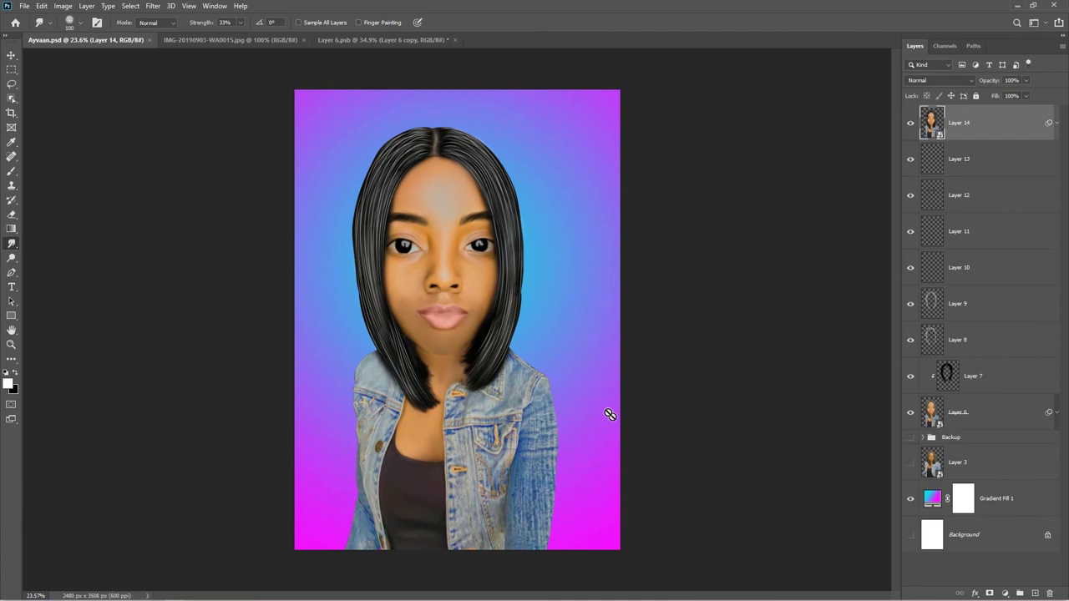
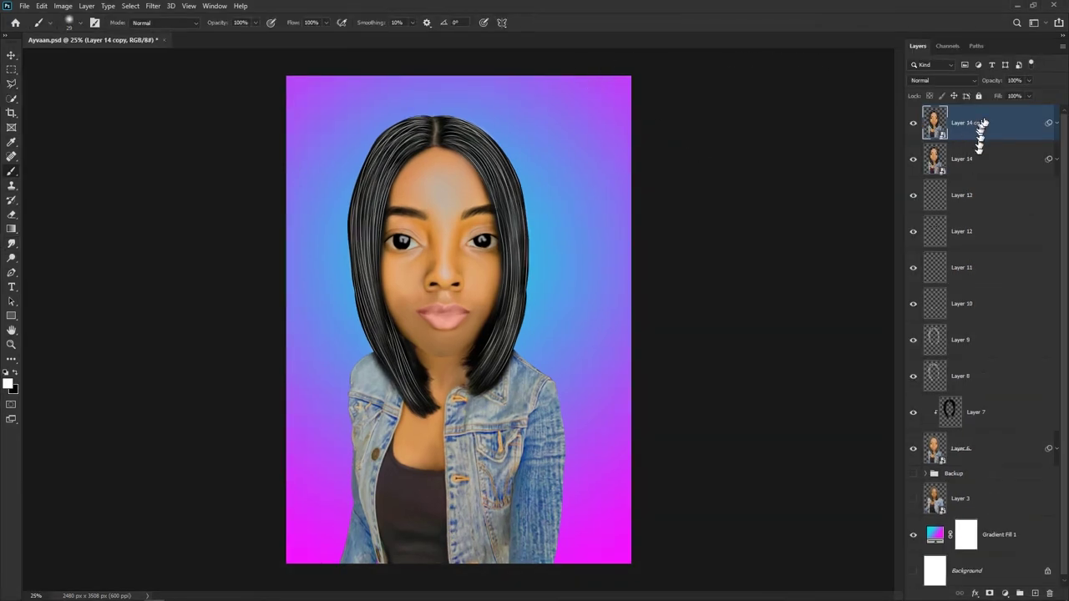
- Convert Layer 14 copy to a smart object and apply Oil Paint with Stylization 5.5, Cleanliness 5.6, Scale 0.8 and Bristle Detail 10.0
right_click(985, 119)
left_click(948, 316)
key("ctrl+0")
key("v")
left_click(153, 6)
mouse_move(234, 205)
left_click(323, 254)
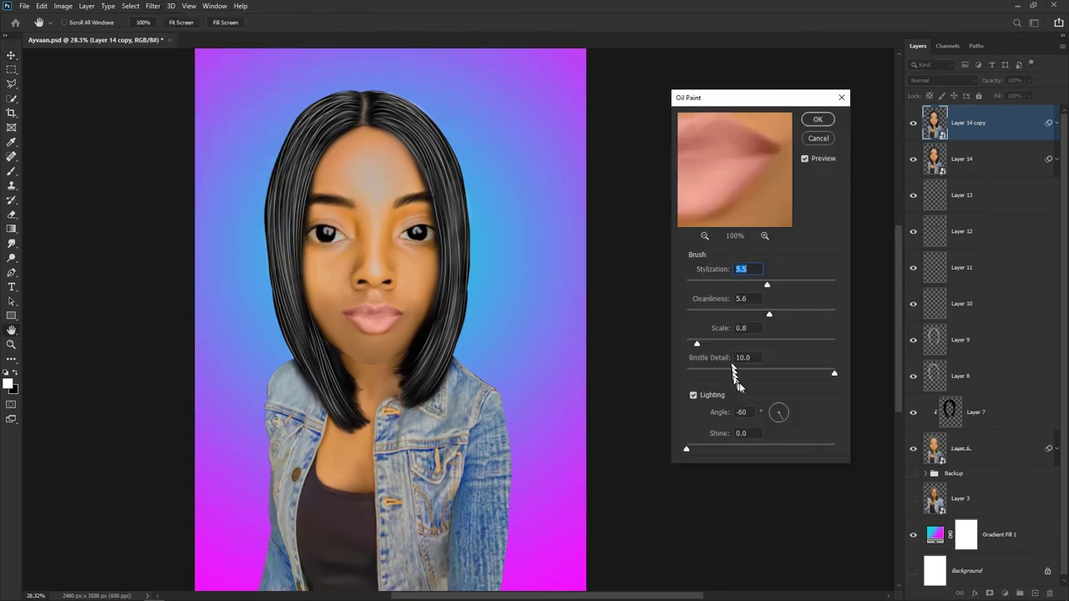
left_click(816, 121)
left_click_drag(406, 407, 498, 403)
scroll(499, 404, "up", 1)
scroll(498, 413, "down", 2)
scroll(499, 456, "up", 1)
scroll(541, 465, "down", 1)
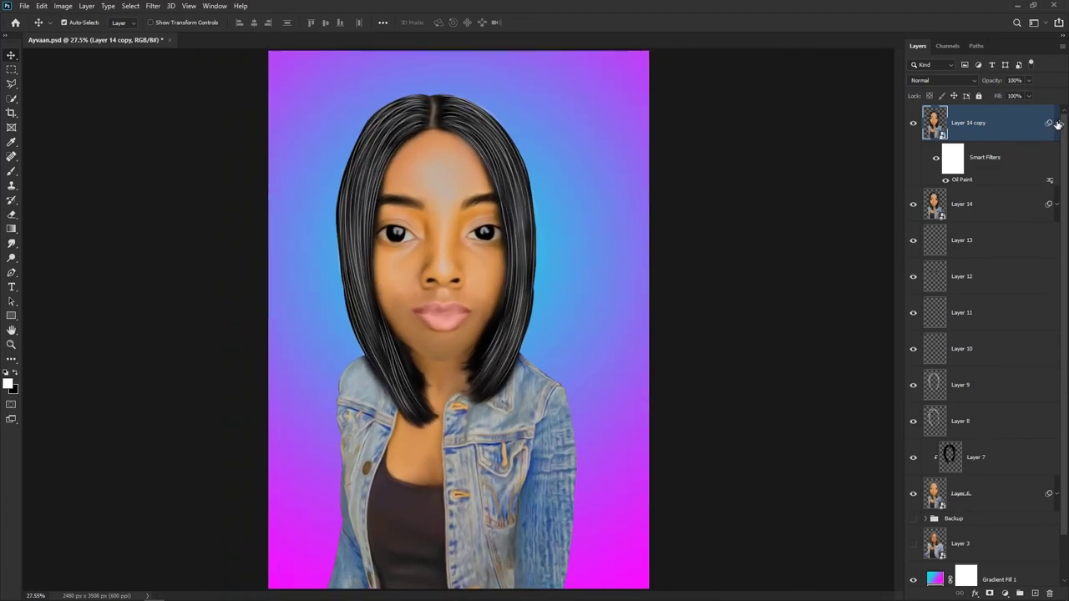
- Open Liquify for Layer 14 copy and slim the jacket from both sides with a large brush
left_click(153, 6)
left_click(170, 100)
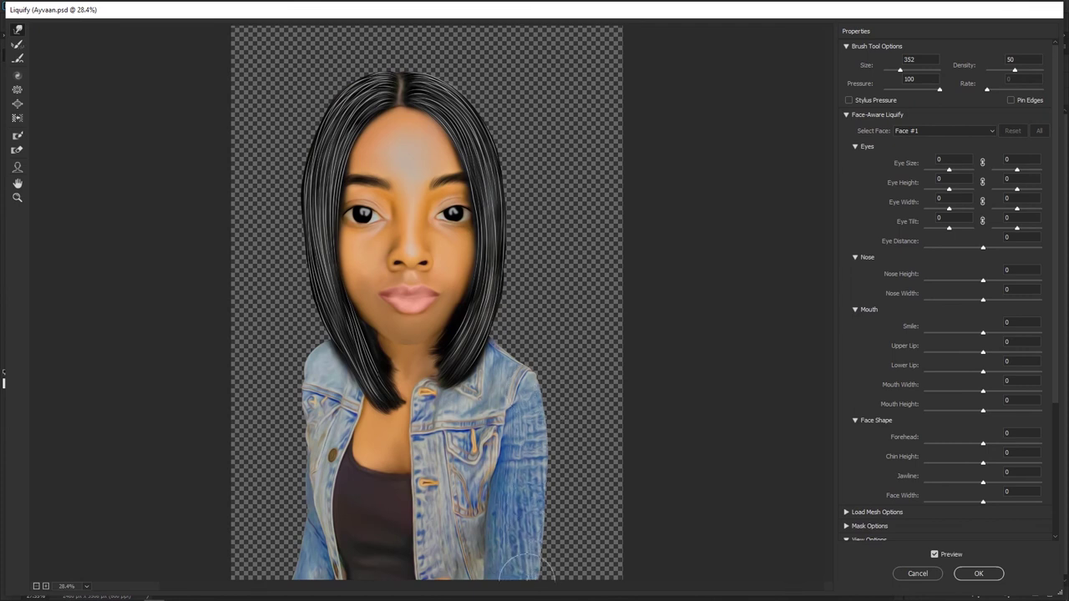
key("bracketright")
key("bracketright")
key("bracketright")
left_click_drag(535, 484, 510, 489)
left_click_drag(532, 409, 518, 409)
left_click_drag(323, 422, 333, 422)
left_click_drag(321, 505, 328, 506)
left_click_drag(543, 393, 535, 397)
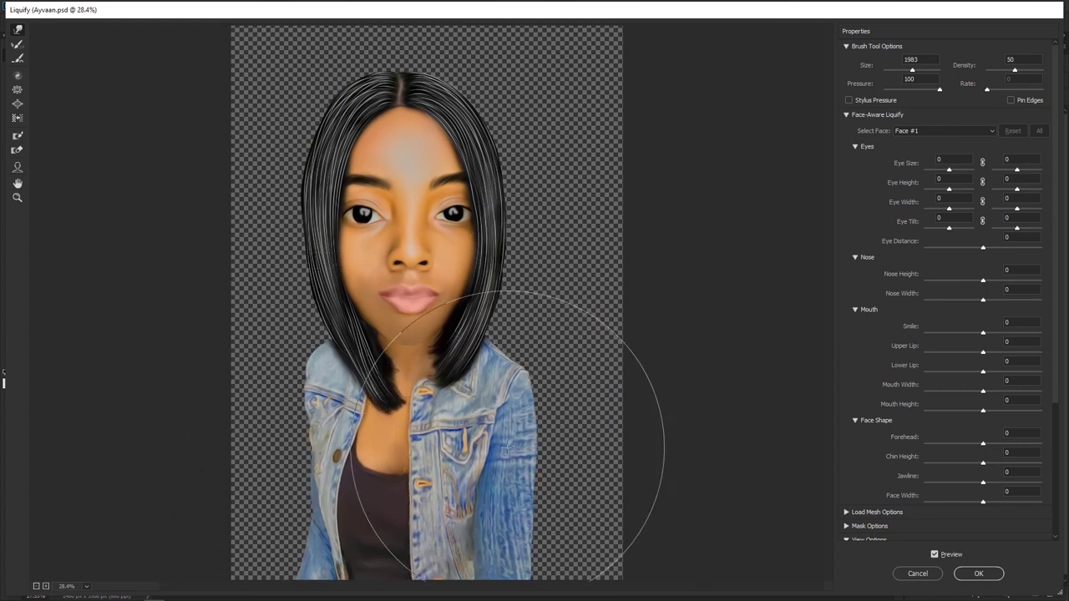
- Fine-tune the shoulders and sleeves of the jacket with a 625 brush in Liquify
key("bracketleft")
key("bracketleft")
key("bracketleft")
key("bracketleft")
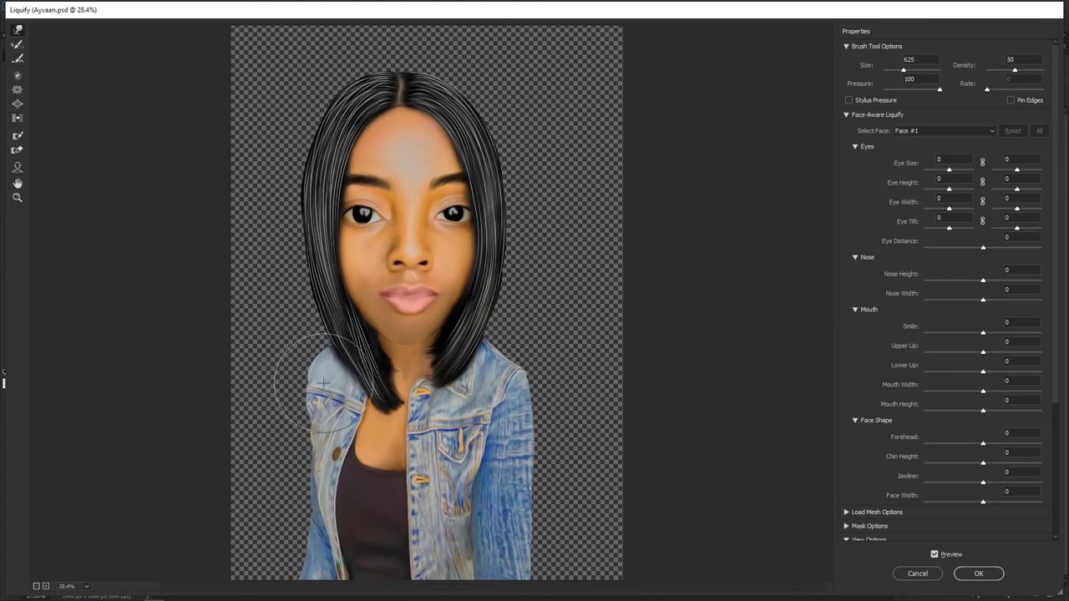
left_click_drag(477, 512, 472, 560)
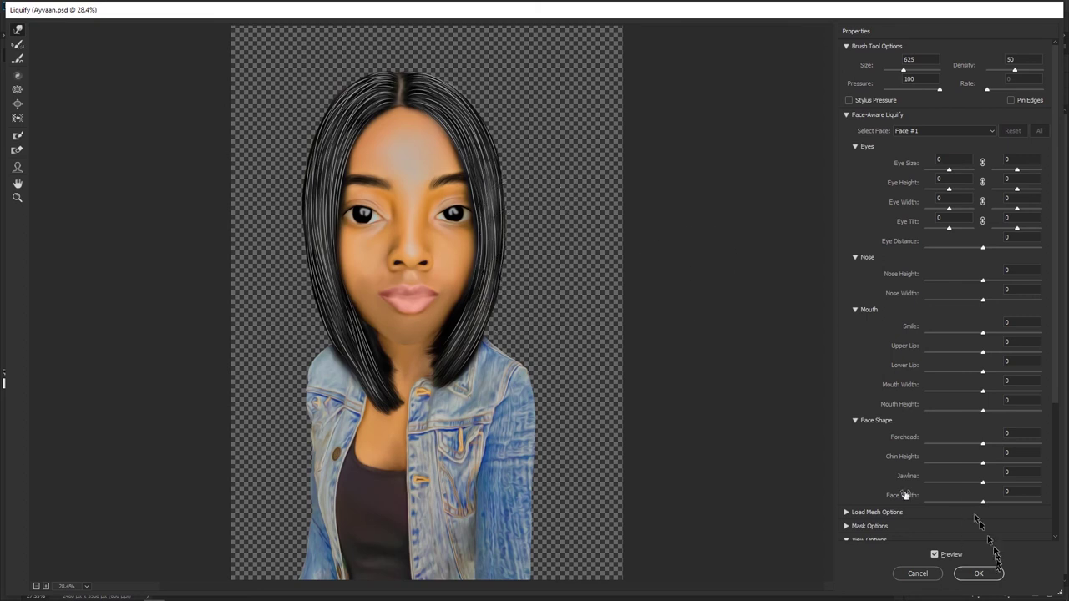
- Lower the crown of the head and tidy the upper hair outline with a 1633 brush, and apply Liquify
left_click_drag(410, 151, 493, 153)
left_click_drag(398, 45, 399, 57)
left_click_drag(527, 139, 518, 142)
left_click_drag(283, 100, 311, 79)
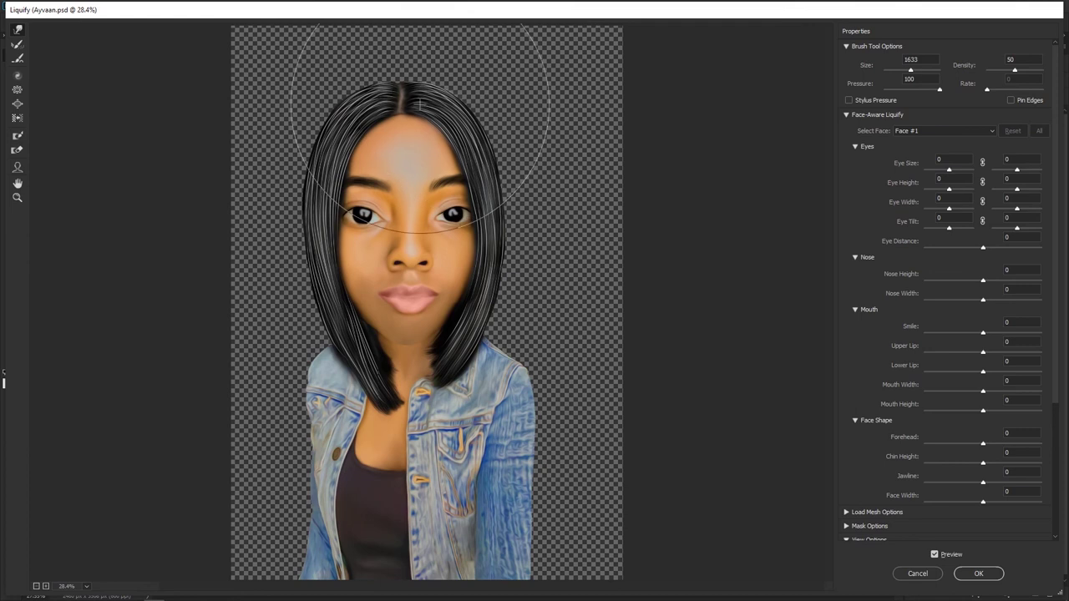
mouse_move(484, 321)
left_mouse_down()
mouse_move(422, 323)
mouse_move(420, 309)
left_mouse_up()
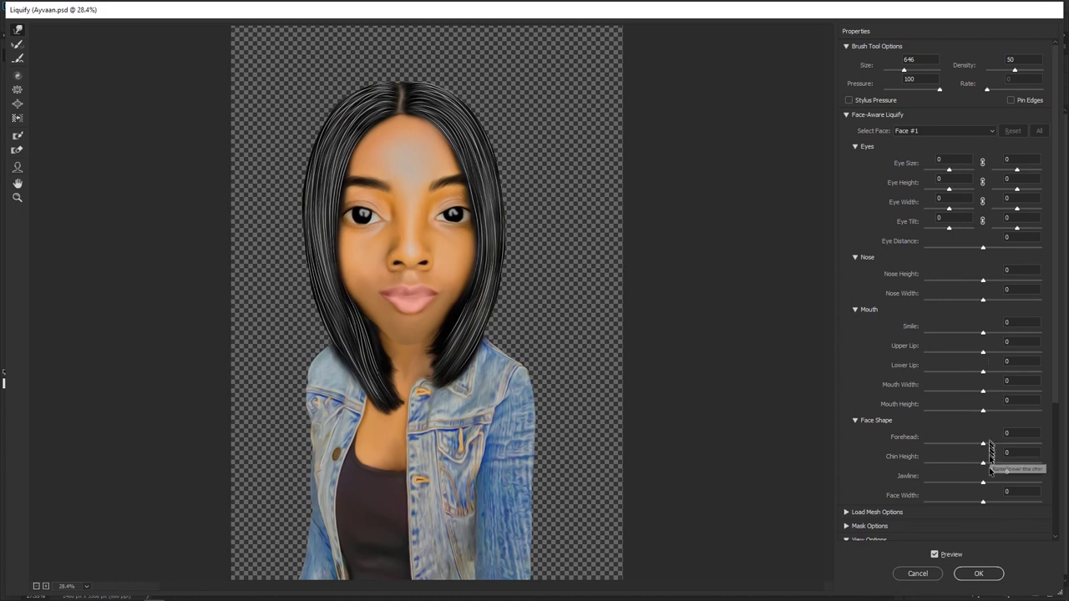
left_click(978, 573)
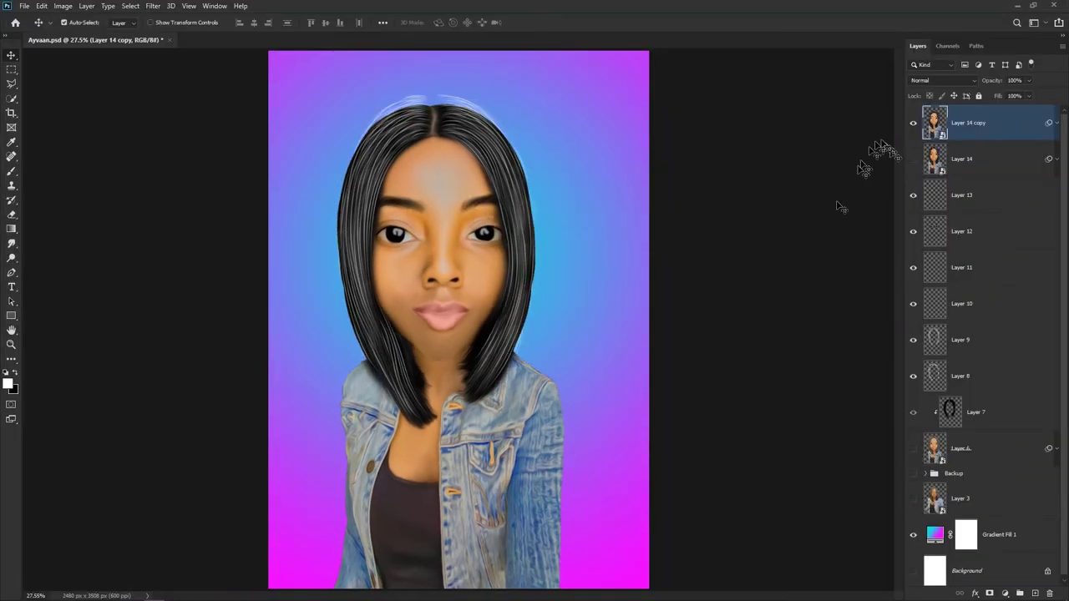
- Duplicate Layer 14 copy, and slightly enlarge and reposition the duplicate with Free Transform
scroll(635, 347, "up", 1)
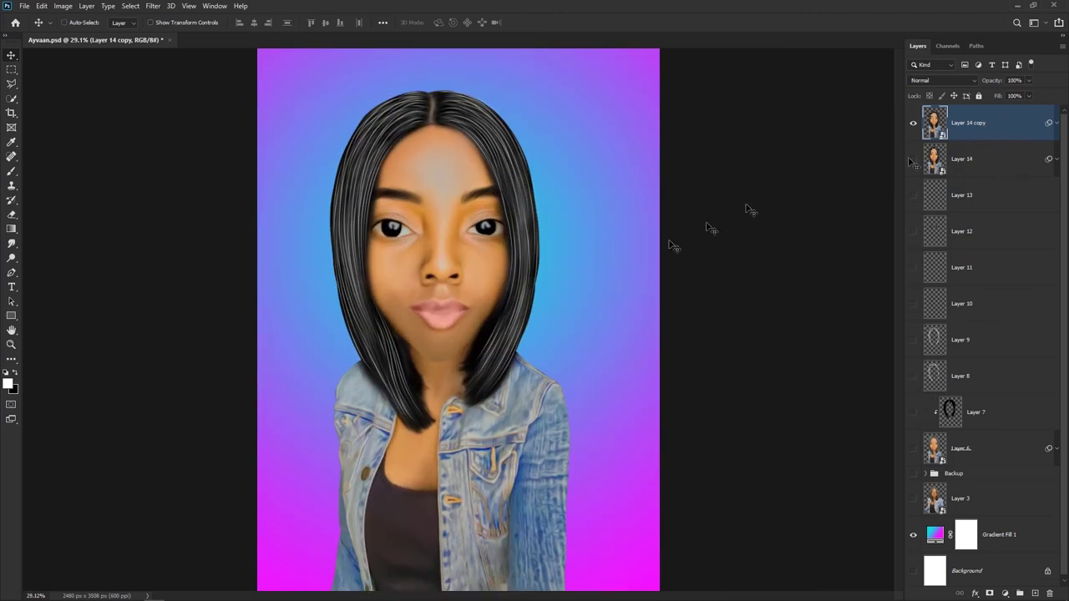
key("ctrl+j")
key("ctrl+t")
left_click_drag(459, 146, 453, 181)
left_click_drag(570, 124, 578, 113)
left_click_drag(492, 329, 490, 309)
key("Return")
- Add a brightening Curves adjustment layer above the portrait and invert its mask to black
scroll(579, 455, "down", 1)
left_click(1005, 594)
left_click(1003, 445)
left_click(782, 56)
key("ctrl+i")
- Add a second Curves adjustment layer with a darkening curve, invert its mask to black, and save the document
left_click(1005, 594)
left_click(1001, 454)
left_click_drag(714, 186, 723, 222)
left_click(783, 57)
key("ctrl+i")
scroll(422, 348, "up", 1)
key("ctrl+s")
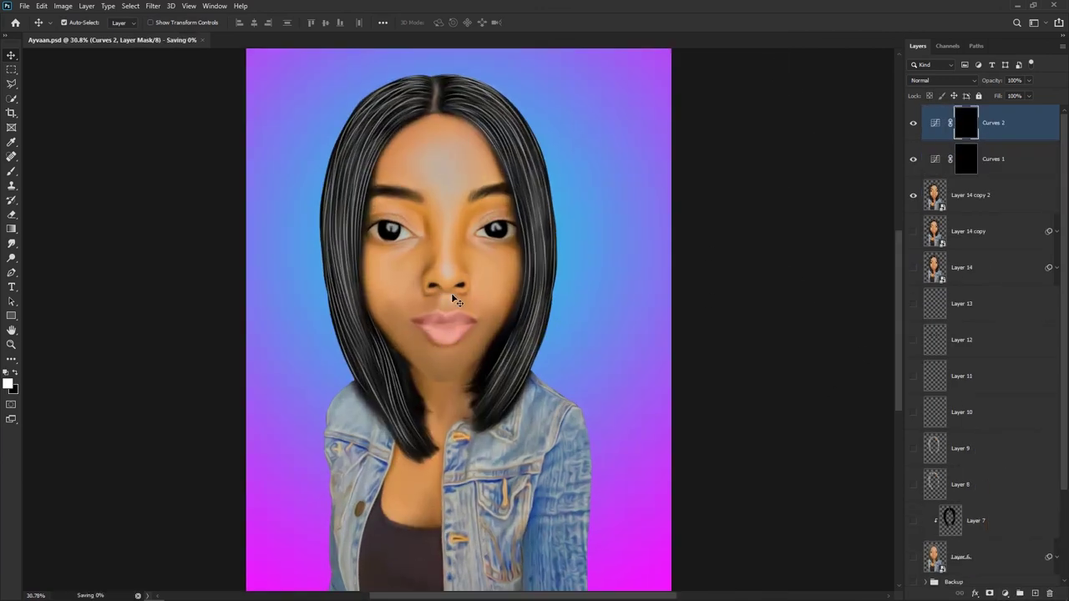
- Set up a soft round 242 px brush with 15% opacity and 10% flow
key("b")
left_click_drag(399, 252, 436, 253)
right_click(420, 222)
left_click(434, 320)
left_click(434, 400)
scroll(467, 392, "down", 3)
double_click(481, 314)
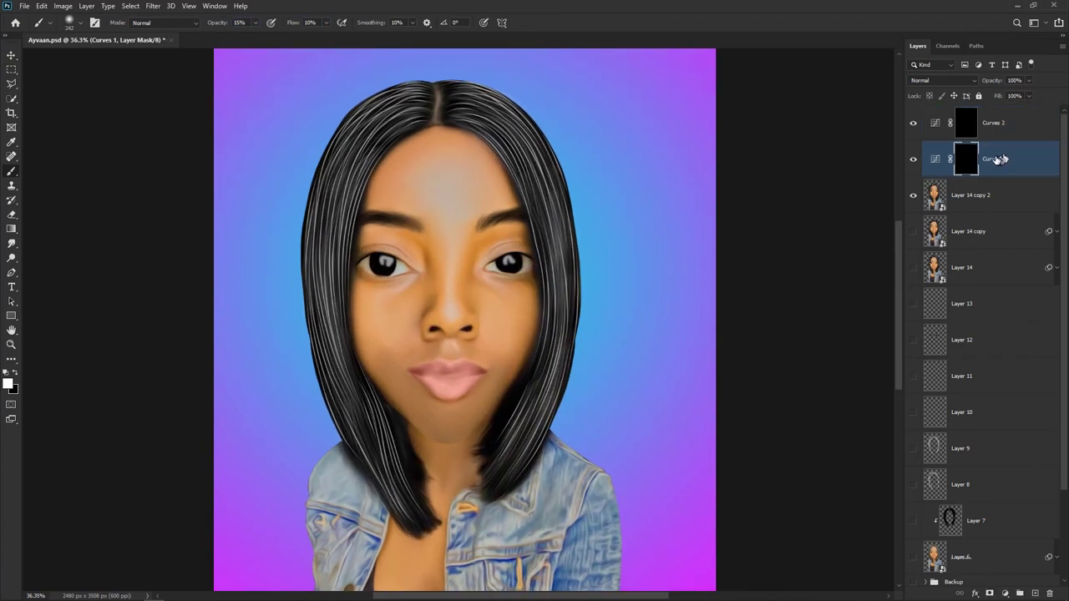
- Rename the brightening Curves layer Dodge and the darkening one Burn, and paint facial highlights on the Dodge mask
left_click(990, 159)
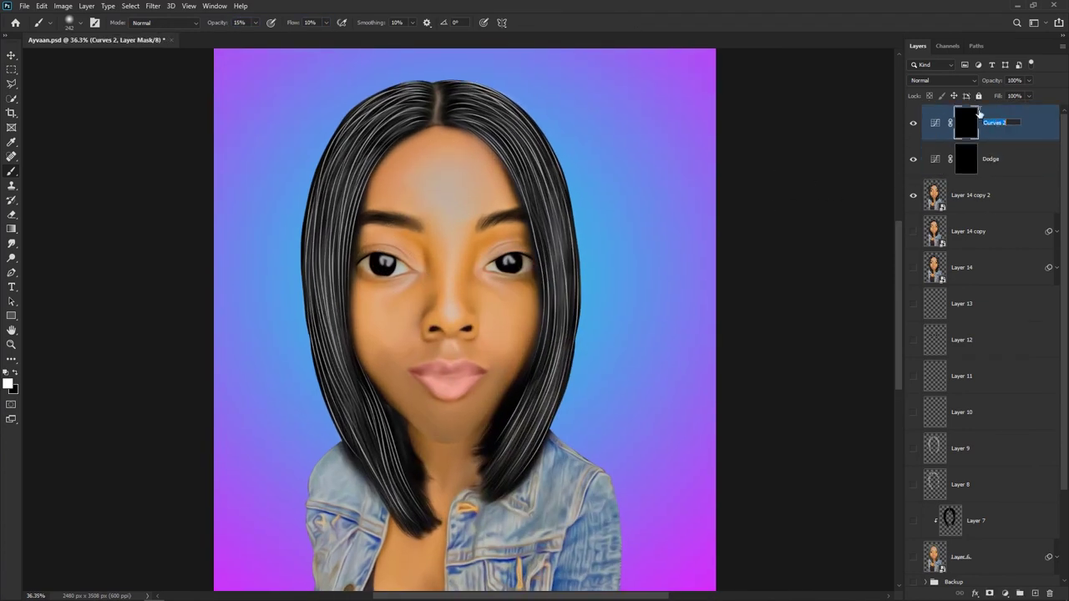
left_click_drag(455, 185, 468, 203)
left_click_drag(474, 256, 450, 267)
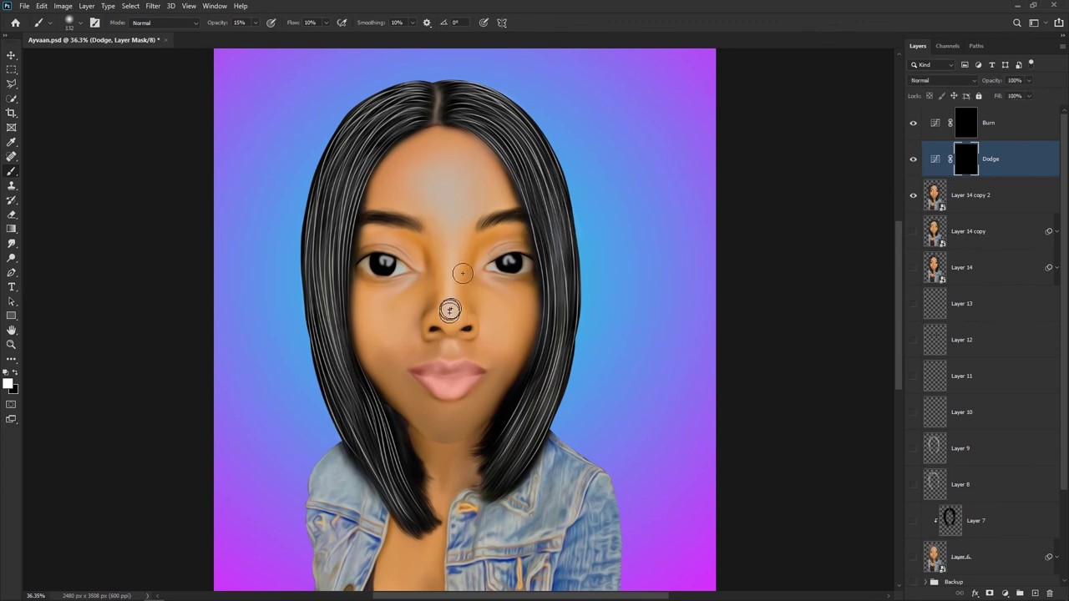
left_click_drag(432, 285, 425, 285)
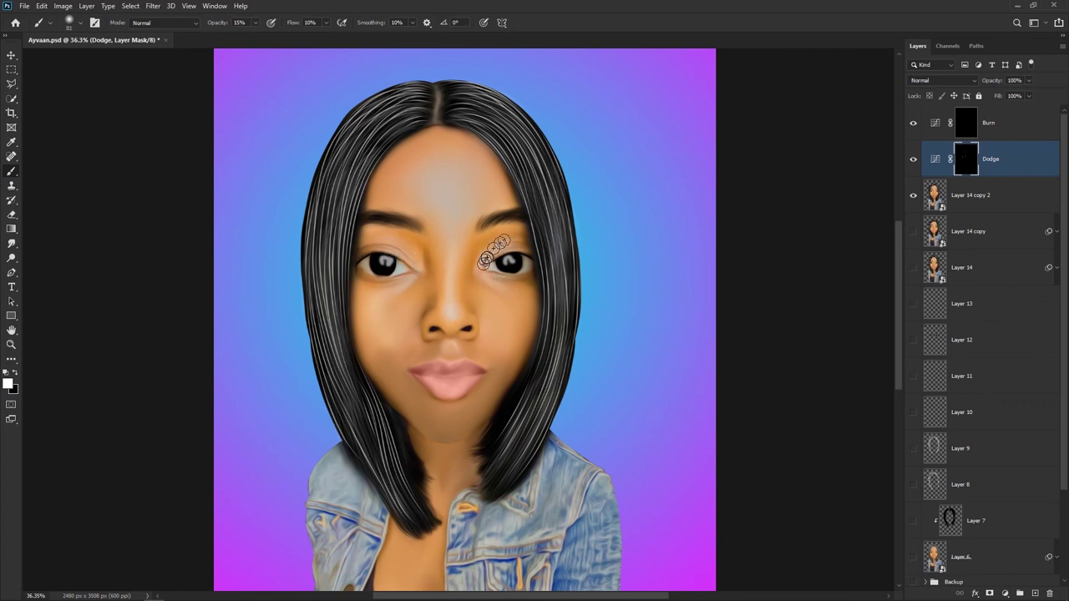
scroll(499, 279, "up", 2)
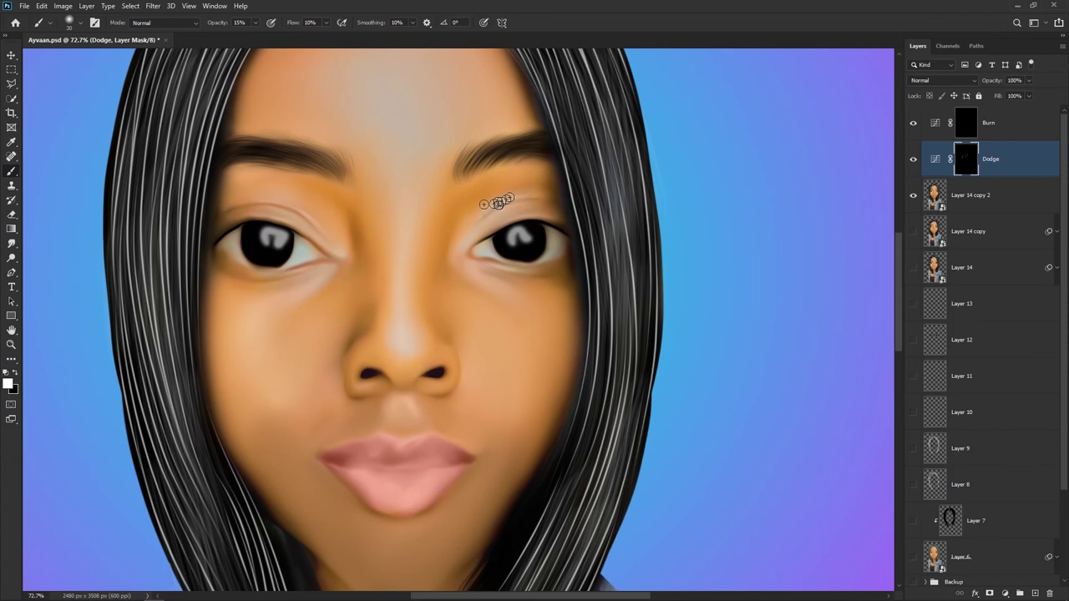
scroll(504, 393, "down", 2)
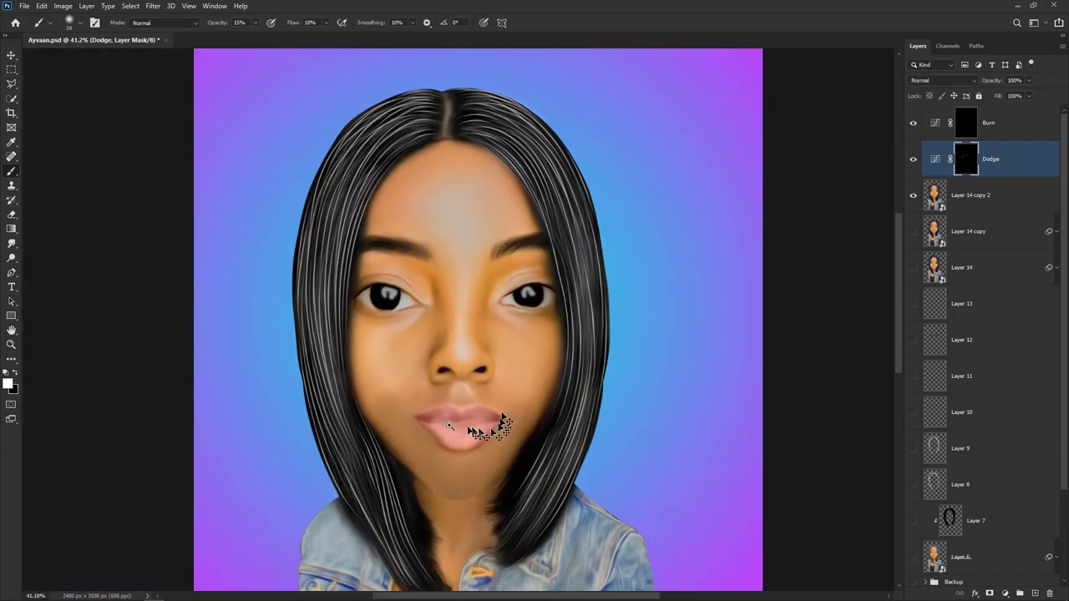
scroll(448, 425, "up", 3)
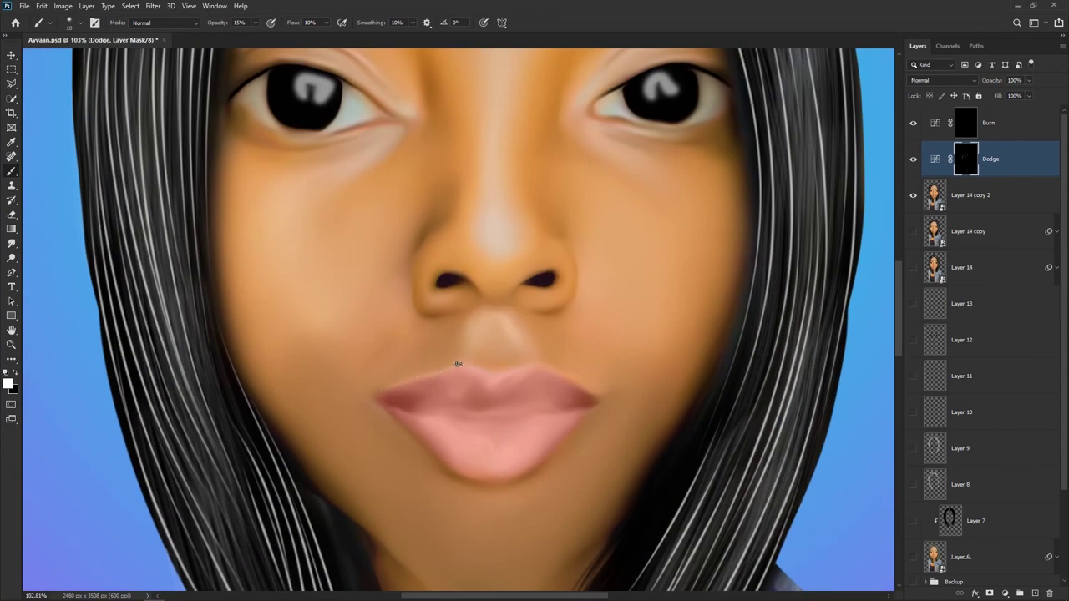
key("ctrl+0")
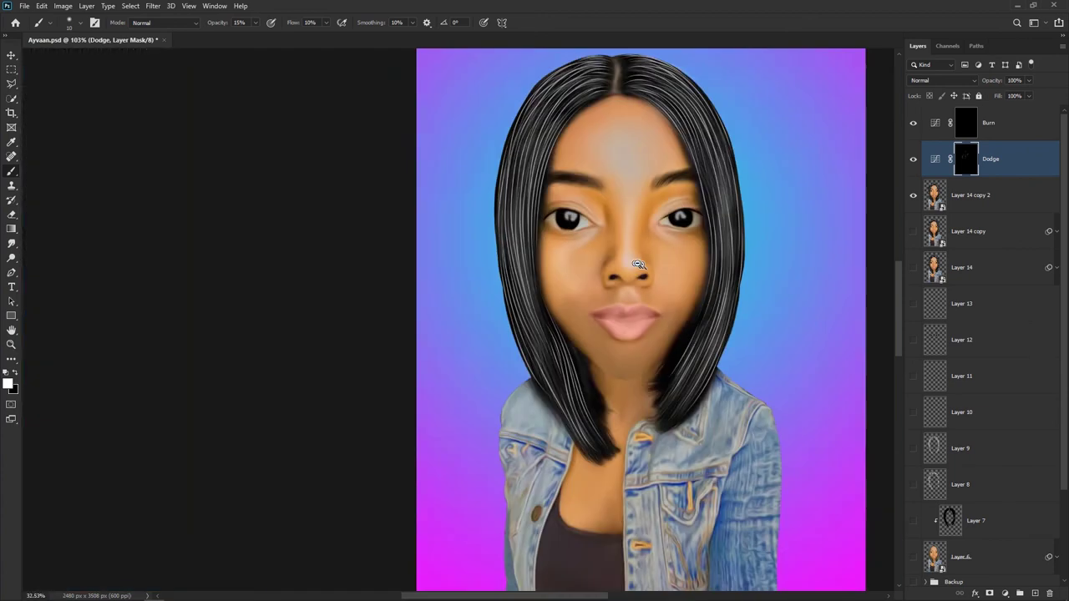
left_click(912, 158)
- Paint shadows on the Burn mask along the hairline, lips, jaw and neck
left_click(967, 123)
left_click_drag(472, 210, 465, 290)
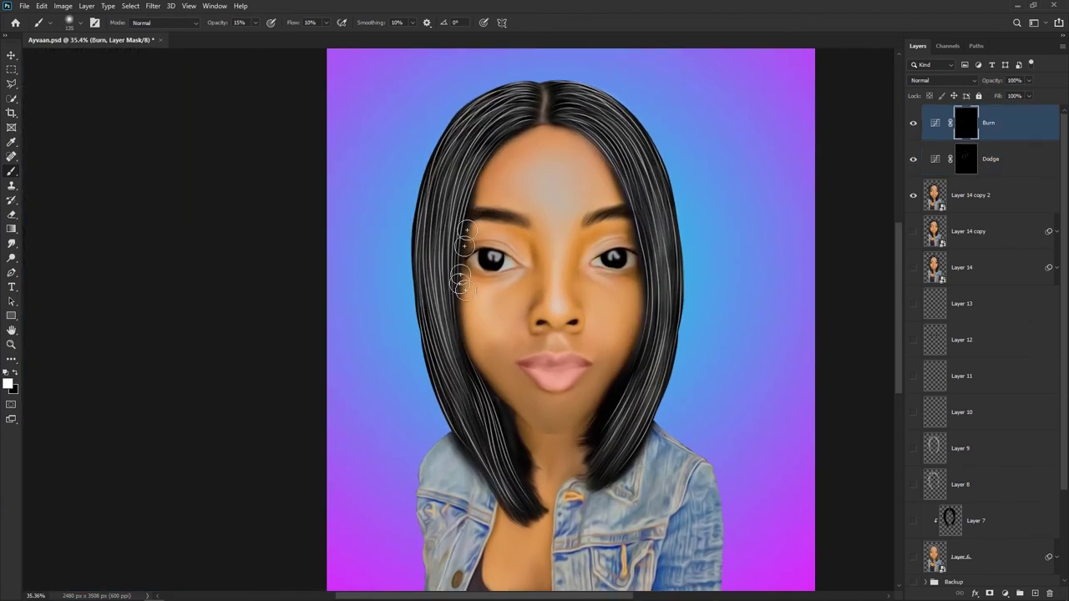
scroll(548, 218, "up", 2)
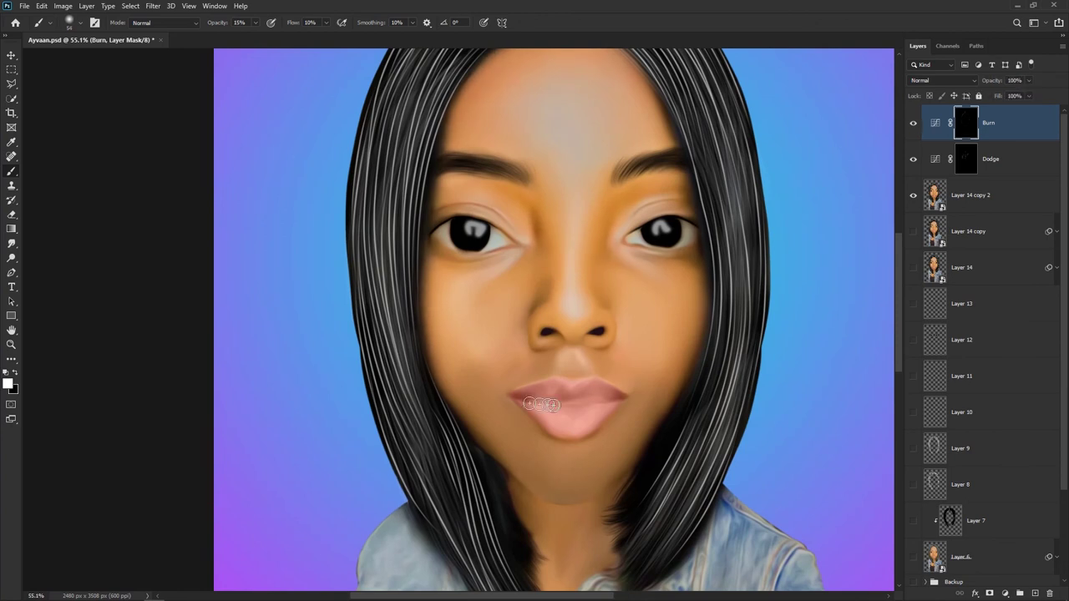
scroll(556, 439, "down", 2)
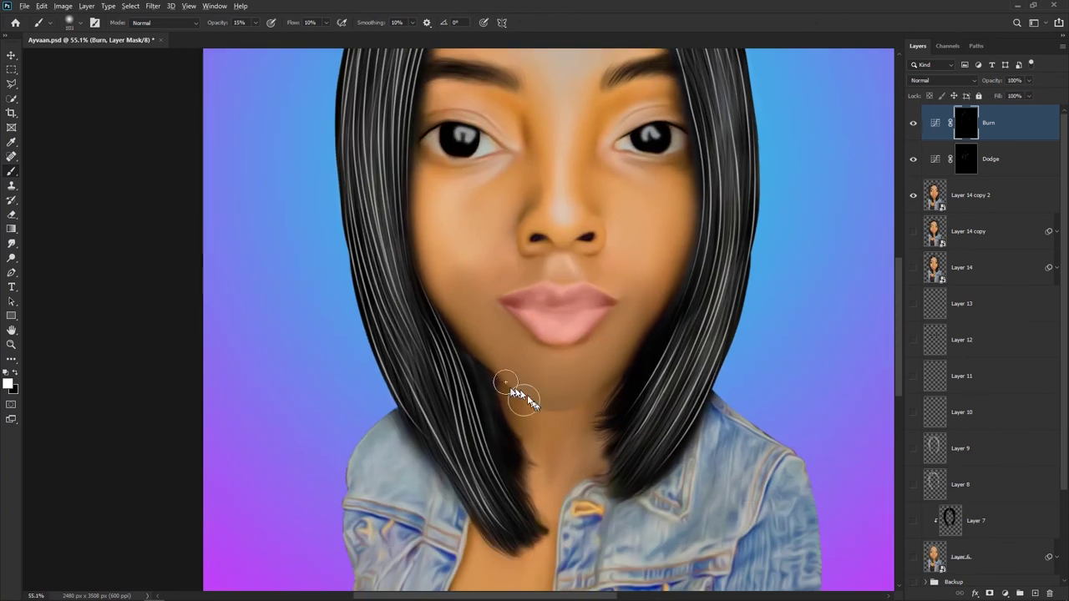
scroll(707, 482, "down", 4)
scroll(709, 481, "up", 1)
left_click_drag(708, 482, 715, 395)
- Set the Dodge layer's opacity to 89% and paint on its mask over the tank top and jacket
left_click(965, 161)
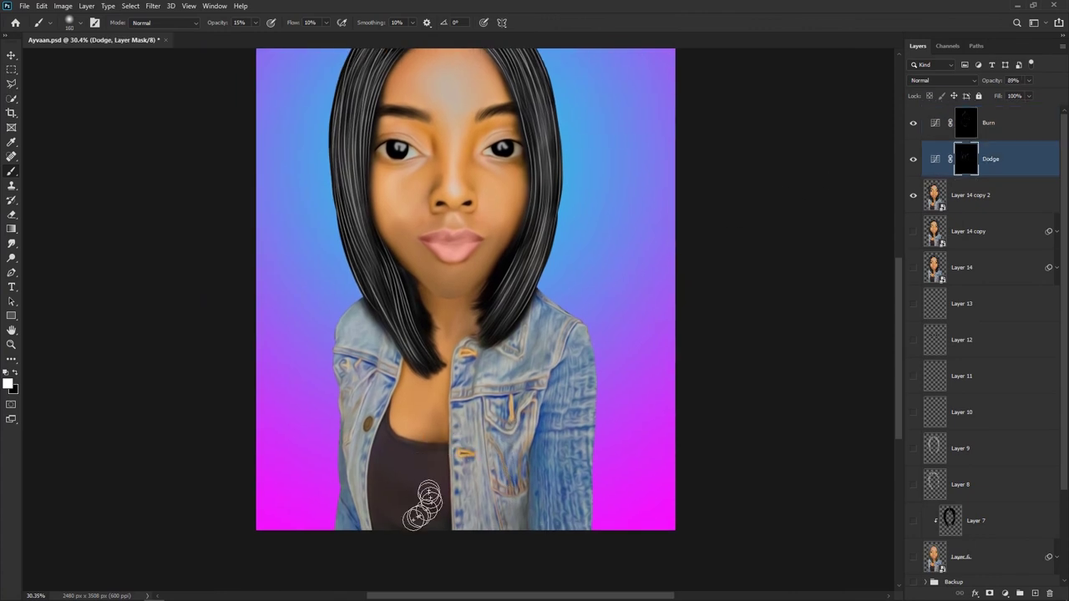
left_click_drag(422, 474, 422, 477)
left_click(966, 122)
key("alt+bracketleft")
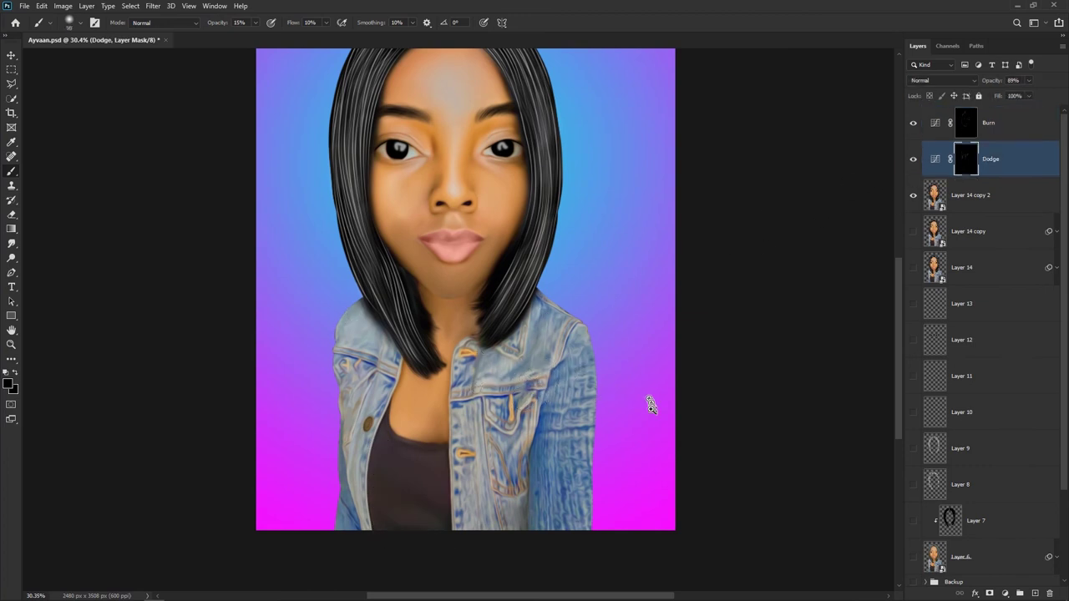
left_click_drag(636, 378, 616, 359)
- Reshape the head on Layer 14 copy 2 with Liquify's Forward Warp using a large brush
left_click(1004, 198)
left_click(153, 6)
left_click(170, 93)
left_click_drag(451, 115, 501, 116)
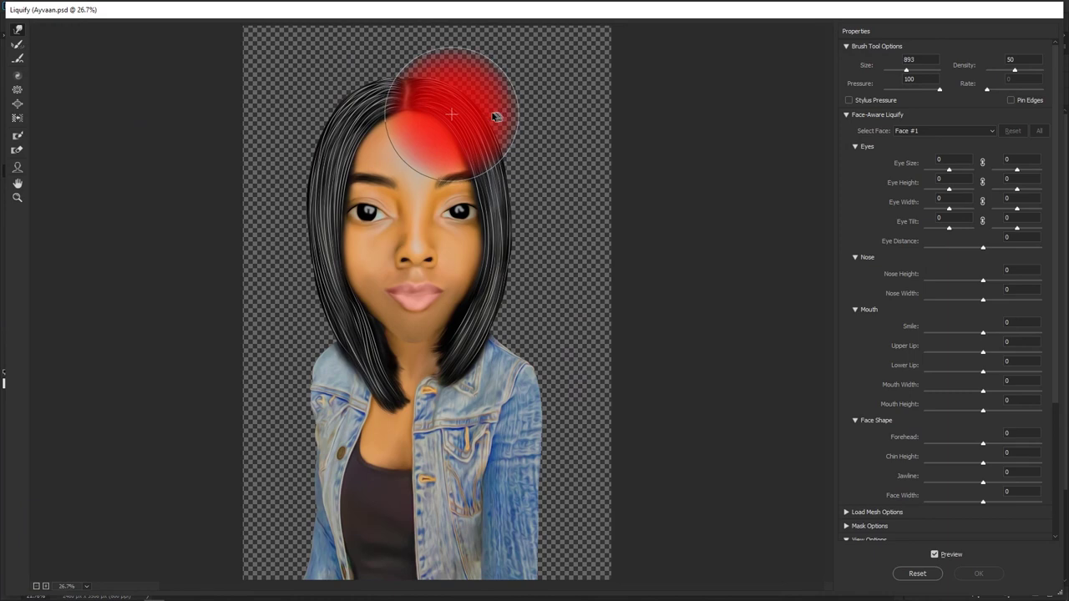
left_click(978, 573)
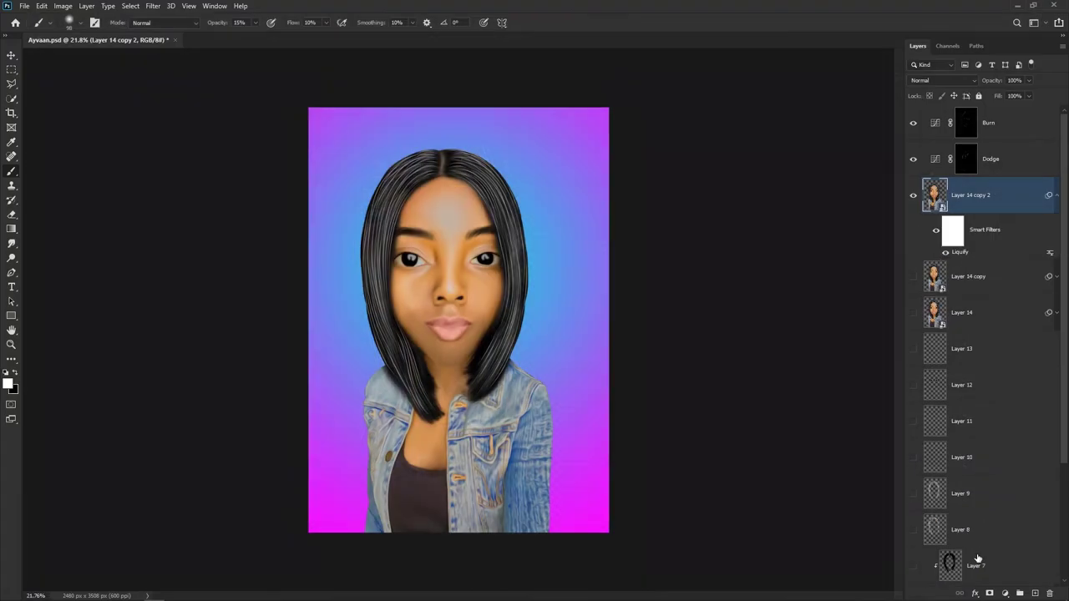
- Apply a Camera Raw filter to the portrait, shifting the blue hue toward aqua and setting saturation to Aquas +51 and Blues +66
left_click(153, 6)
left_click(178, 99)
left_click(923, 121)
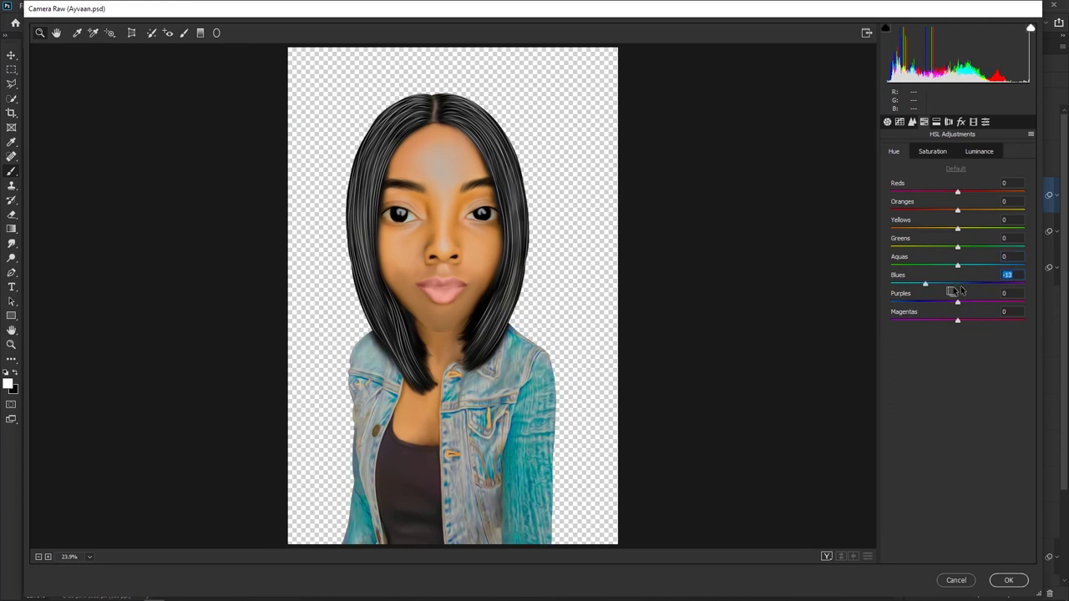
left_click_drag(889, 273, 945, 285)
left_click_drag(958, 302, 983, 267)
left_click(932, 151)
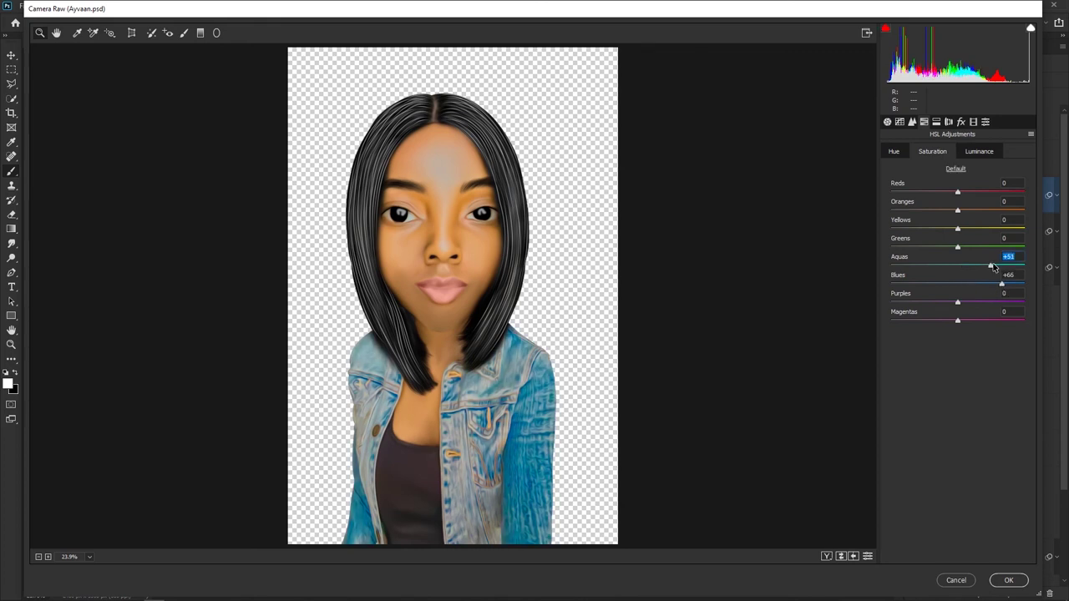
left_click(889, 122)
left_click_drag(982, 437, 983, 445)
left_click(1007, 581)
scroll(544, 413, "down", 3)
scroll(557, 378, "up", 4)
- Add a new layer above Burn, set the foreground colour to bright blue, and place a vertical guide at the canvas centre
left_click(966, 122)
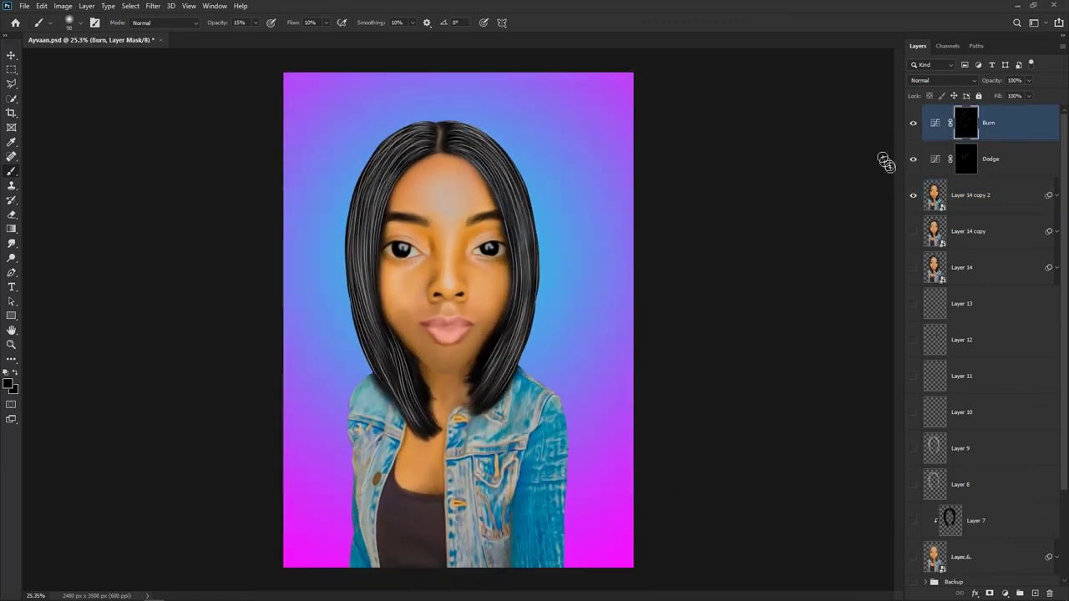
left_click(1034, 593)
left_click(8, 386)
left_click(541, 202)
left_click(529, 141)
left_click(653, 138)
key("ctrl+r")
left_click_drag(27, 244, 465, 280)
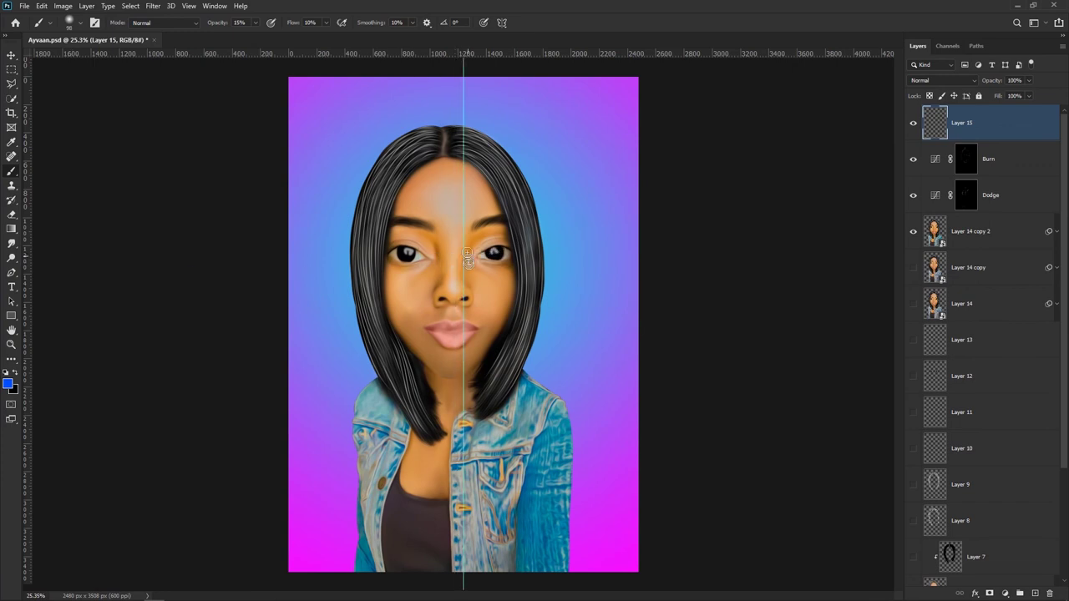
- Move the portrait together with its Dodge and Burn layers to centre the face on the guide
key("v")
left_click(998, 163)
left_click(998, 238, "shift")
mouse_move(472, 408)
left_mouse_down()
mouse_move(482, 418)
mouse_move(482, 396)
left_mouse_up()
- Fill the half of the canvas to the right of the guide with blue on Layer 15
left_click(969, 126)
key("m")
left_click_drag(463, 76, 662, 579)
key("alt+BackSpace")
key("ctrl+d")
- Duplicate the blue half, move the copy over the canvas's other half, and recolour it red
key("ctrl+j")
key("v")
left_click_drag(560, 277, 384, 270)
left_click_drag(446, 313, 446, 319)
left_click(8, 385)
left_click(545, 157)
left_click_drag(545, 160, 544, 143)
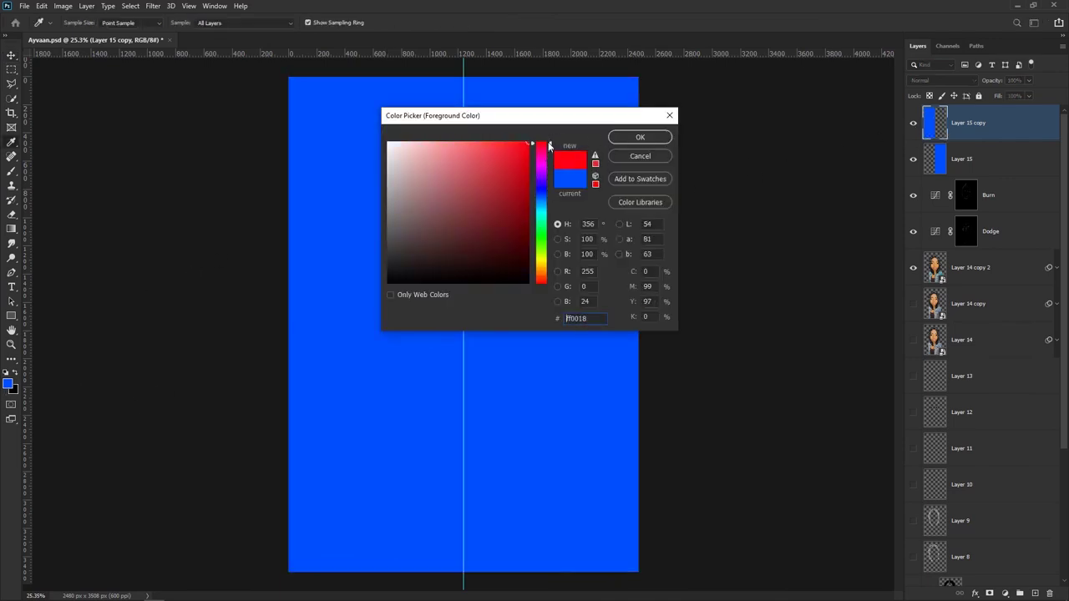
left_click(640, 137)
key("alt+shift+BackSpace")
- Set the red and blue layers to Soft Light and soften both with Gaussian Blur
left_click(941, 80)
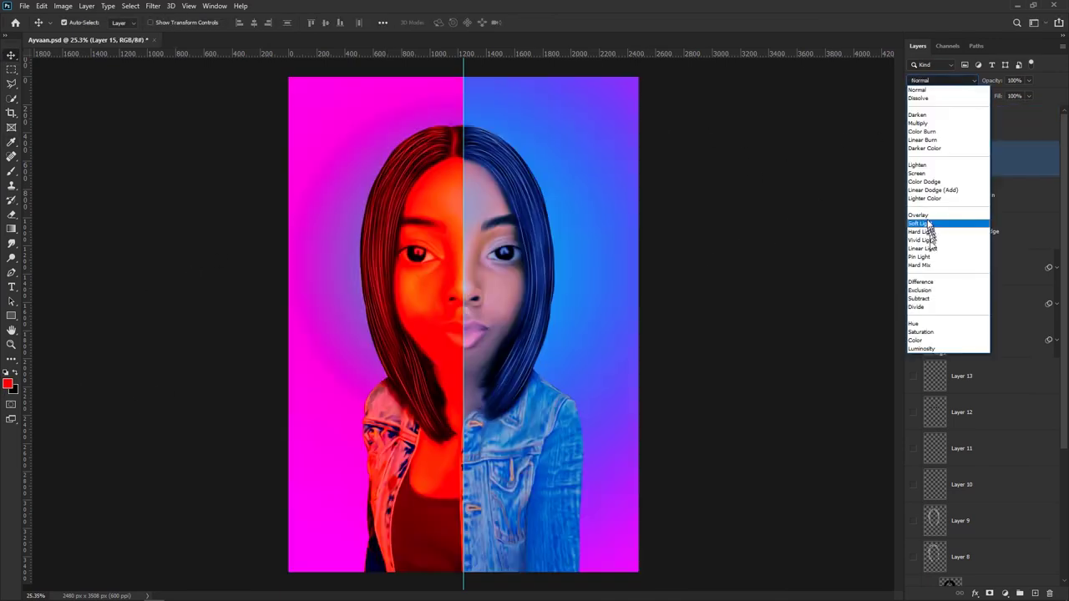
left_click(921, 223)
left_click(153, 6)
mouse_move(258, 131)
left_click(315, 174)
left_click_drag(515, 130, 725, 109)
left_click_drag(666, 280, 732, 280)
left_click(814, 123)
left_click(962, 158)
left_click(153, 6)
left_click(177, 17)
- Hide the guide and lower the opacity of both colour layers to 74%
key("ctrl+semicolon")
left_click(969, 122, "shift")
left_click_drag(998, 82, 983, 82)
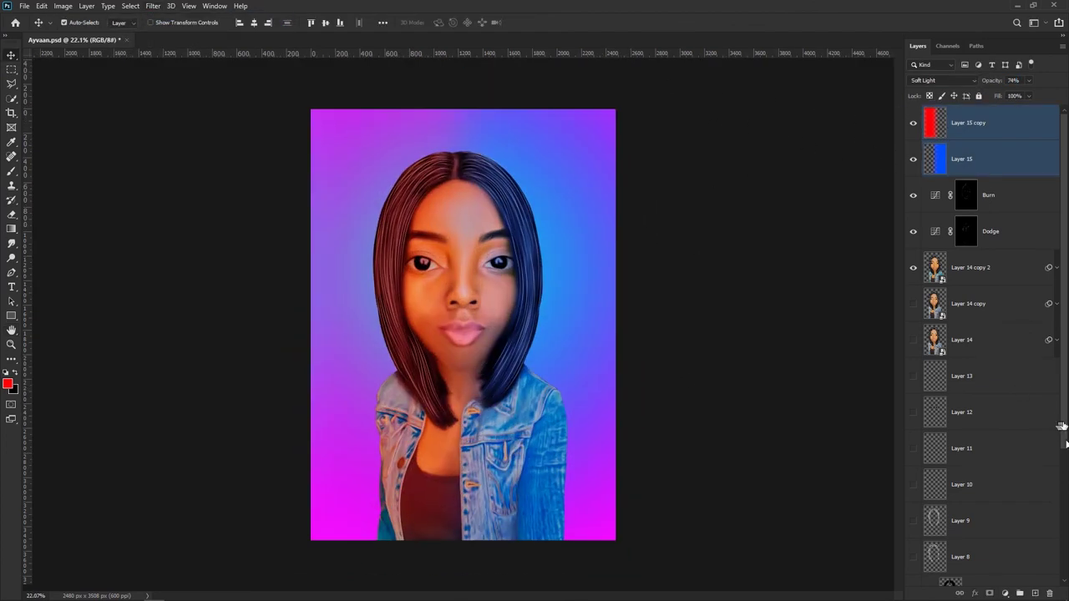
- Add a cyan-to-magenta gradient fill layer above the old background and adjust its gradient settings
scroll(985, 351, "down", 5)
left_click(913, 532)
left_click(913, 532)
left_click(933, 532)
left_click(1006, 594)
left_click(1002, 394)
left_click_drag(539, 115, 825, 91)
mouse_move(826, 249)
left_mouse_down()
mouse_move(829, 180)
mouse_move(829, 245)
left_mouse_up()
left_click(810, 183)
left_click_drag(812, 183, 812, 203)
left_click(925, 132)
- Group the portrait with Dodge and Burn, and clip the red and blue layers to the group
left_click_drag(1065, 243, 1067, 108)
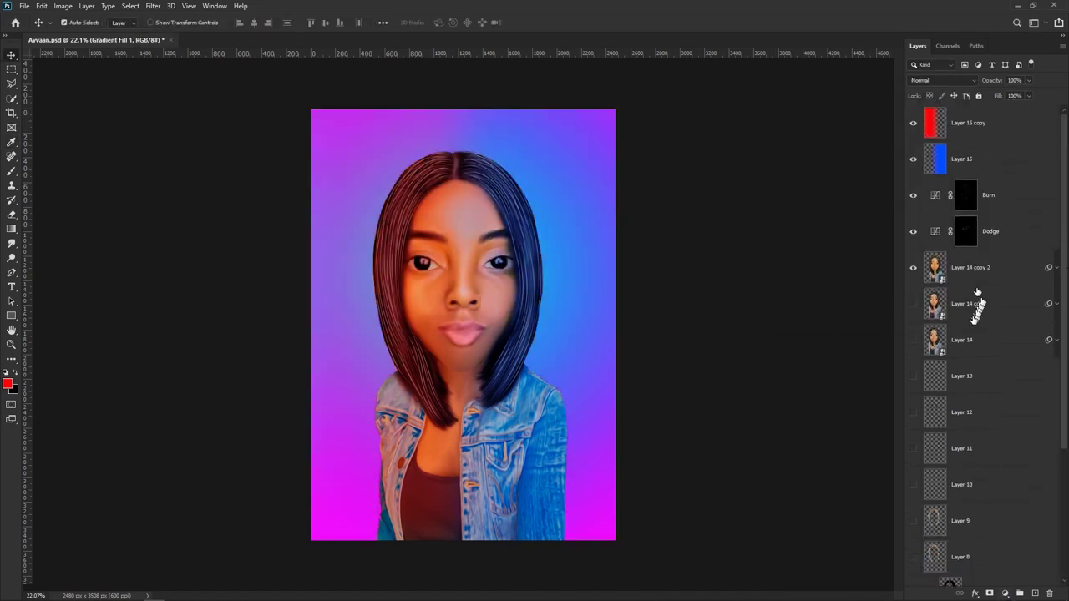
left_click(987, 267)
left_click(996, 196, "shift")
key("ctrl+g")
left_click(997, 175, "alt")
left_click(1011, 140, "alt")
left_click_drag(508, 492, 521, 499)
scroll(519, 498, "down", 1)
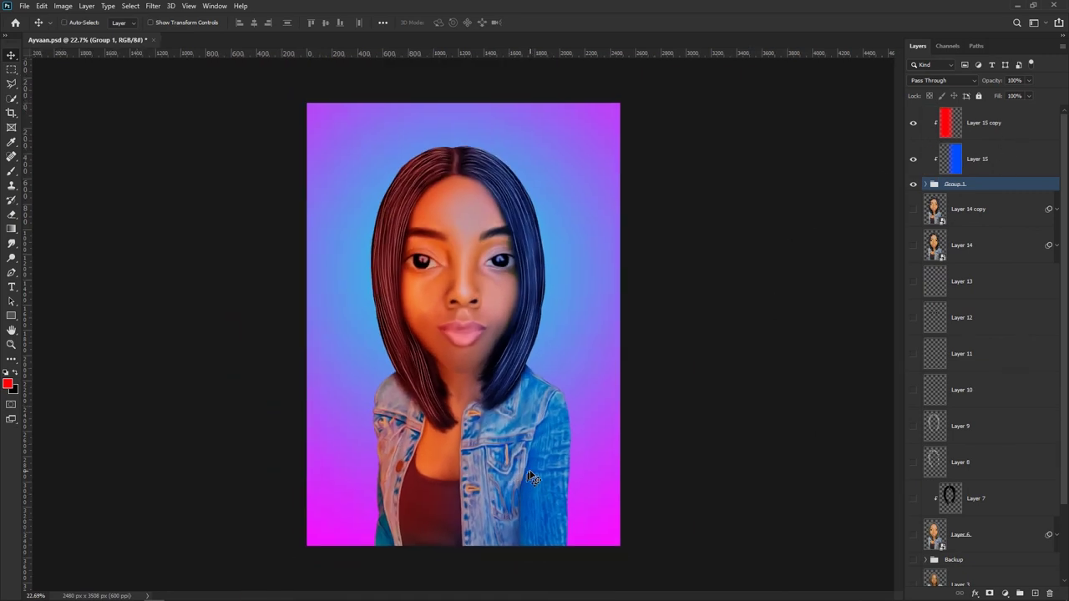
left_click(912, 158)
- Add a new layer above the gradient fill and choose a star-shaped brush for it
scroll(1034, 577, "down", 3)
left_click(1027, 534)
left_click(1035, 593)
key("b")
right_click(354, 160)
mouse_move(519, 329)
left_mouse_down()
mouse_move(520, 270)
mouse_move(523, 391)
mouse_move(521, 371)
left_mouse_up()
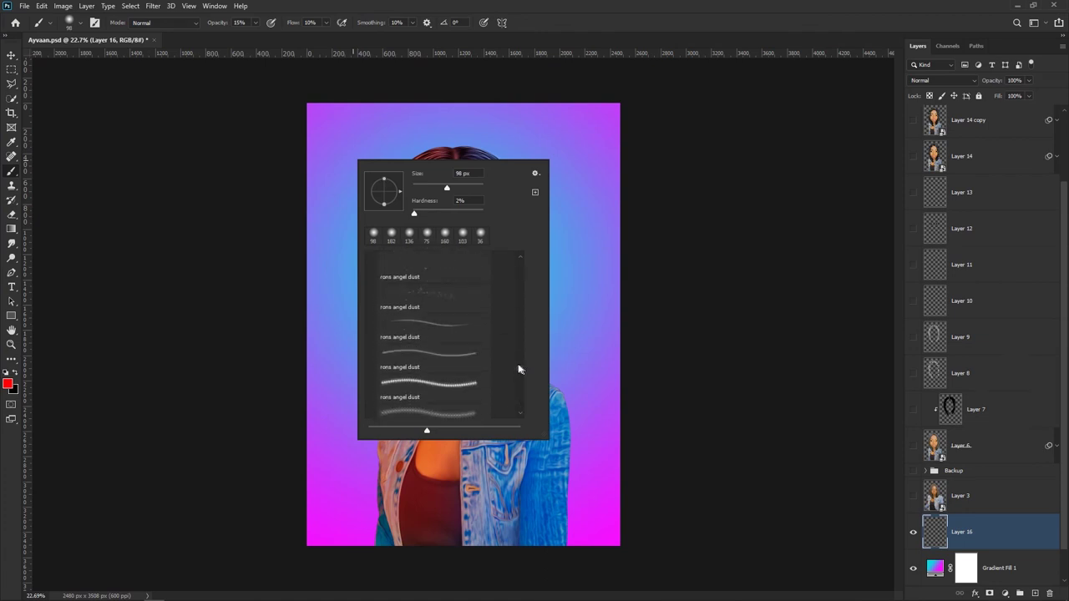
double_click(465, 354)
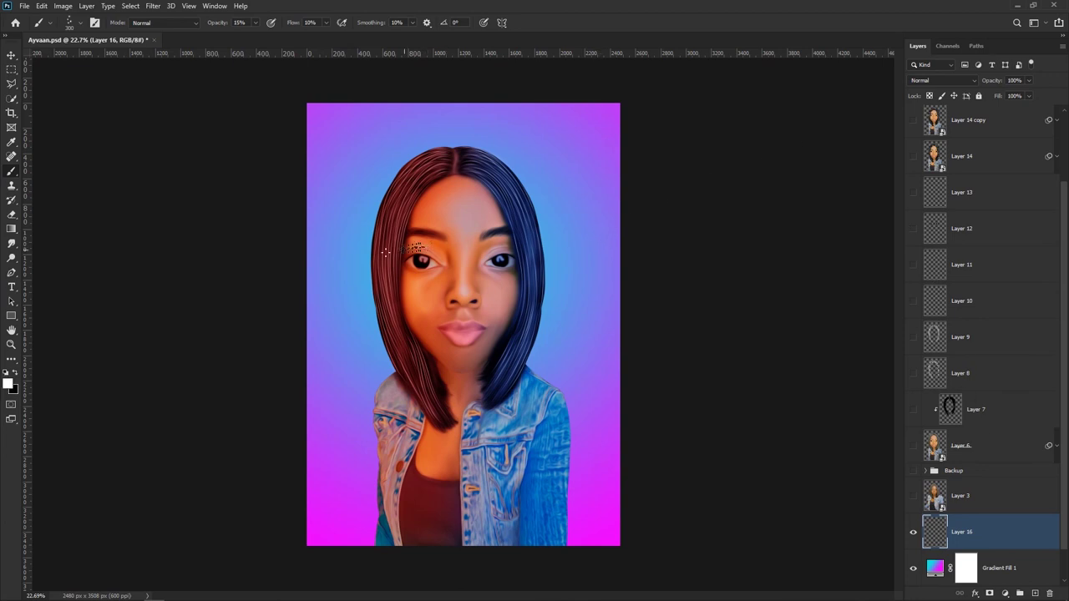
- Raise the brush opacity and flow to 100%, and paint white star sparkles across the background
left_click_drag(294, 24, 369, 28)
left_click(364, 359)
mouse_move(363, 490)
left_mouse_down()
mouse_move(576, 376)
mouse_move(468, 103)
left_mouse_up()
left_click_drag(1064, 204, 1064, 135)
left_click_drag(912, 124, 912, 159)
- Add an Overlay layer clipped to Layer 14 copy 2 inside the group, and hide the red and blue layers
key("v")
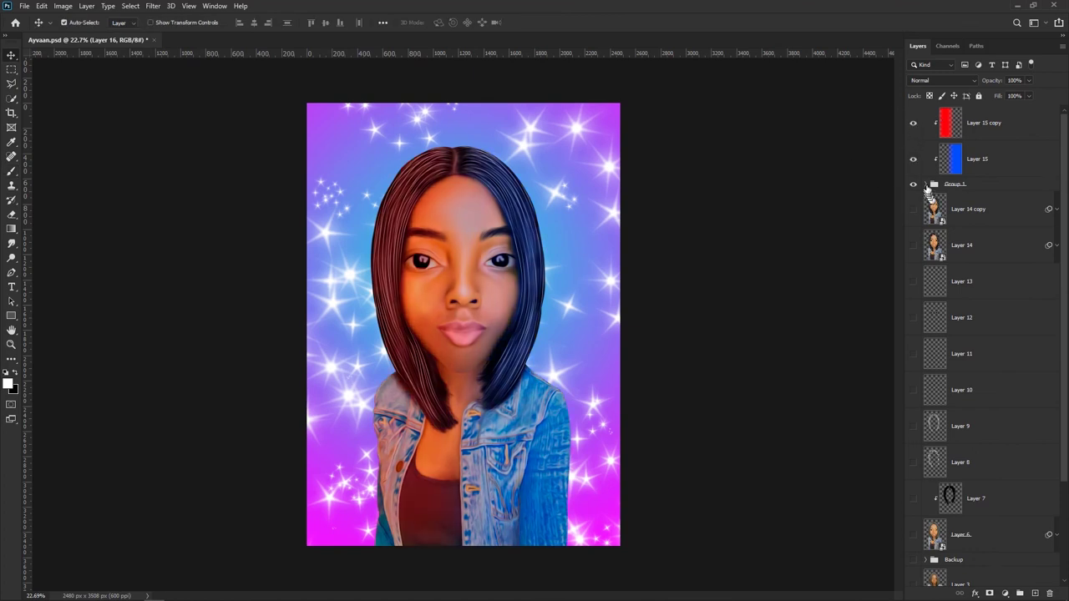
left_click(925, 184)
left_click(994, 282)
left_click(1035, 594)
left_click(969, 299, "alt")
left_click(951, 81)
left_click(936, 213)
left_click_drag(913, 124, 912, 159)
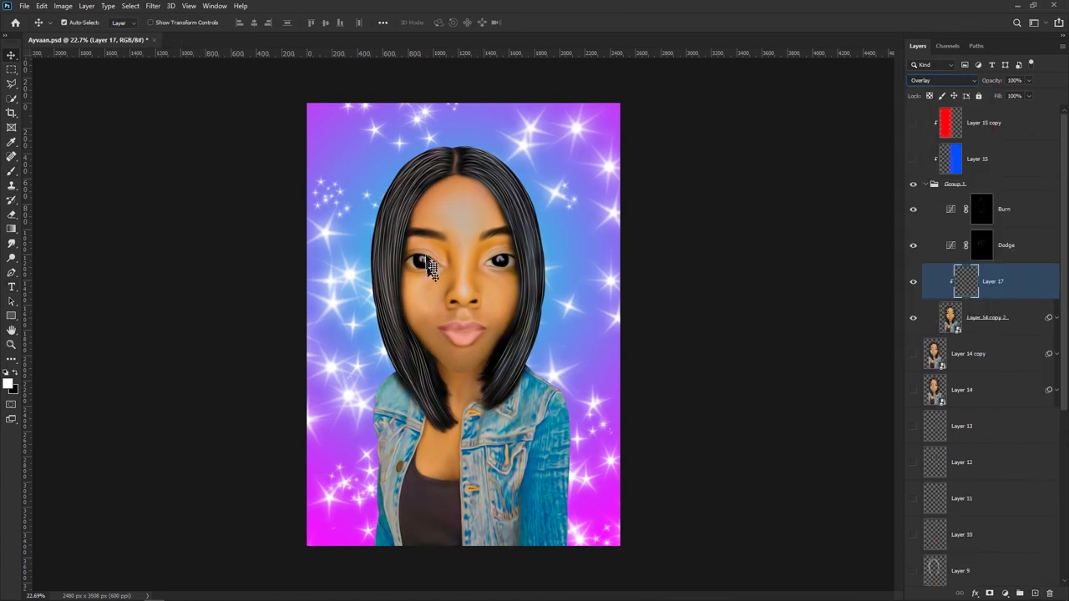
- Set up a large soft round brush for painting the jacket
right_click(459, 242)
mouse_move(621, 355)
left_mouse_down()
mouse_move(620, 332)
mouse_move(621, 356)
left_mouse_up()
left_click(476, 396)
left_click(547, 375)
left_click(626, 5)
mouse_move(504, 452)
left_mouse_down()
mouse_move(524, 452)
mouse_move(568, 422)
left_mouse_up()
- Set the foreground colour to orange-red and paint it over the jacket's sleeve and shoulder
left_click(7, 384)
left_click(828, 250)
left_click(815, 117)
left_click(926, 113)
left_click_drag(366, 434, 359, 407)
- Set the foreground colour to bright green and paint it over the lower parts of both jacket sleeves
left_click(8, 384)
left_click(827, 218)
left_click(926, 113)
mouse_move(558, 501)
left_mouse_down()
mouse_move(551, 520)
mouse_move(554, 508)
left_mouse_up()
left_click_drag(576, 575, 590, 575)
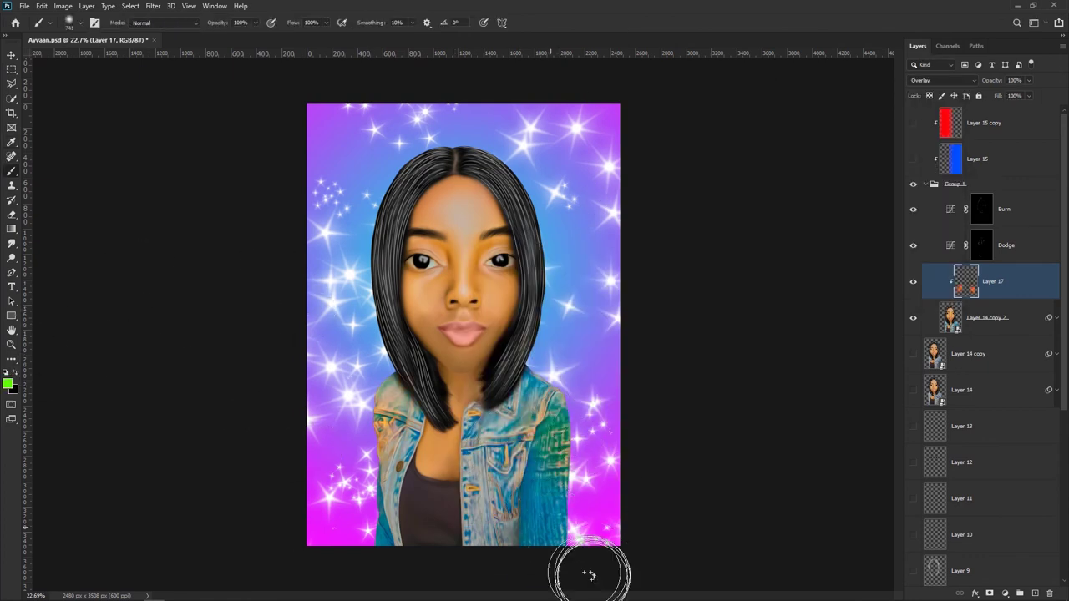
left_click_drag(358, 543, 365, 508)
- Set the foreground colour to magenta and paint it from the jacket's right shoulder down to the chest pocket
left_click(8, 383)
left_click(824, 132)
left_click(916, 112)
left_click_drag(537, 382, 498, 455)
- Set the foreground colour to light blue and paint it down the jacket's right front panel
left_click(8, 383)
left_click(823, 179)
left_click(926, 112)
mouse_move(501, 372)
left_mouse_down()
mouse_move(468, 434)
mouse_move(501, 501)
mouse_move(504, 543)
left_mouse_up()
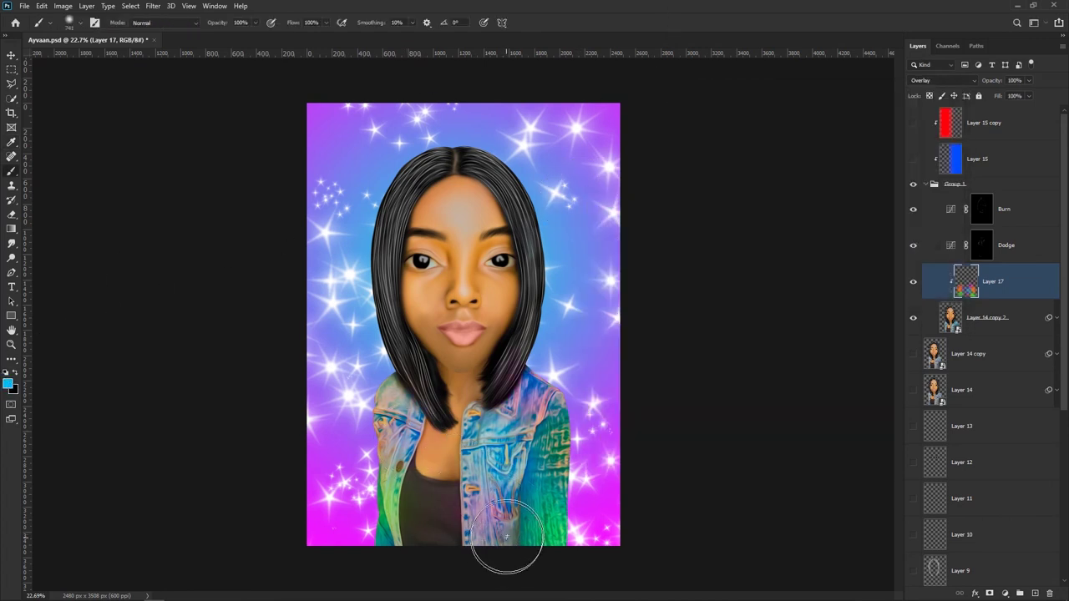
- Open the background gradient fill for editing and preview gradient presets from several preset groups on it
left_click_drag(1064, 401, 1064, 568)
double_click(940, 534)
left_click(774, 130)
left_click(710, 237)
left_click(729, 237)
scroll(735, 226, "down", 2)
left_click(743, 204)
left_click(781, 203)
left_click(817, 203)
mouse_move(849, 184)
left_mouse_down()
mouse_move(849, 203)
mouse_move(849, 177)
mouse_move(849, 194)
left_mouse_up()
- Choose the Purple_02 preset for the background's gradient fill and turn on Reverse for the radial gradient
left_click(678, 175)
left_click(745, 212)
left_click(693, 212)
left_click(678, 202)
left_click(816, 220)
left_click(815, 198)
left_click(693, 199)
left_click(710, 197)
left_click(710, 180)
left_click(728, 179)
left_click(709, 183)
left_click(887, 159)
left_click(744, 201)
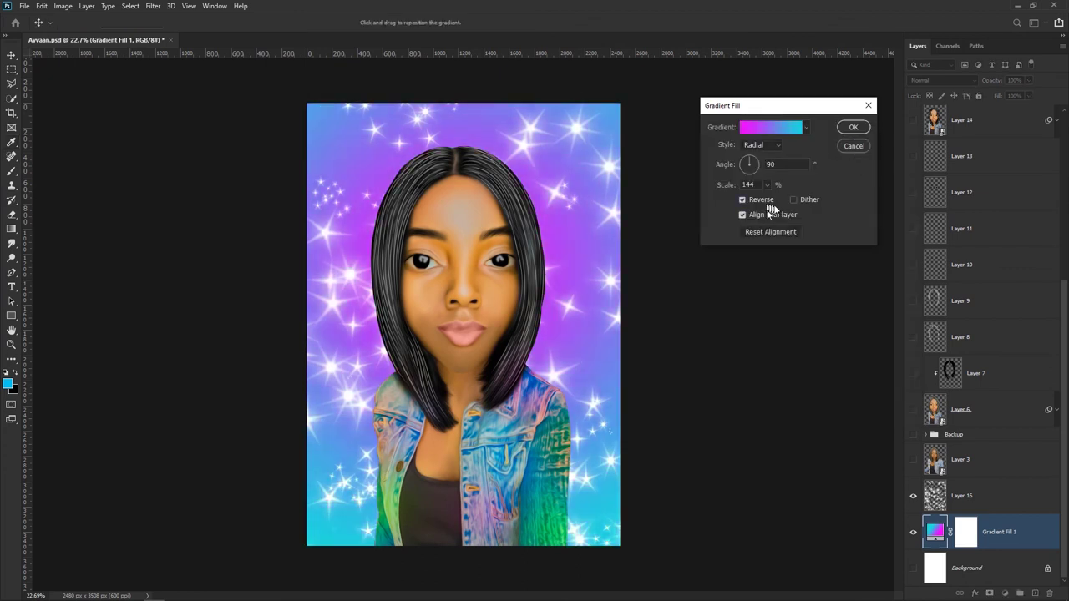
left_click(853, 127)
- Apply a Gaussian Blur smart filter to Layer 14 copy 2, make its filter mask black and set the foreground colour to white
scroll(1055, 159, "up", 5)
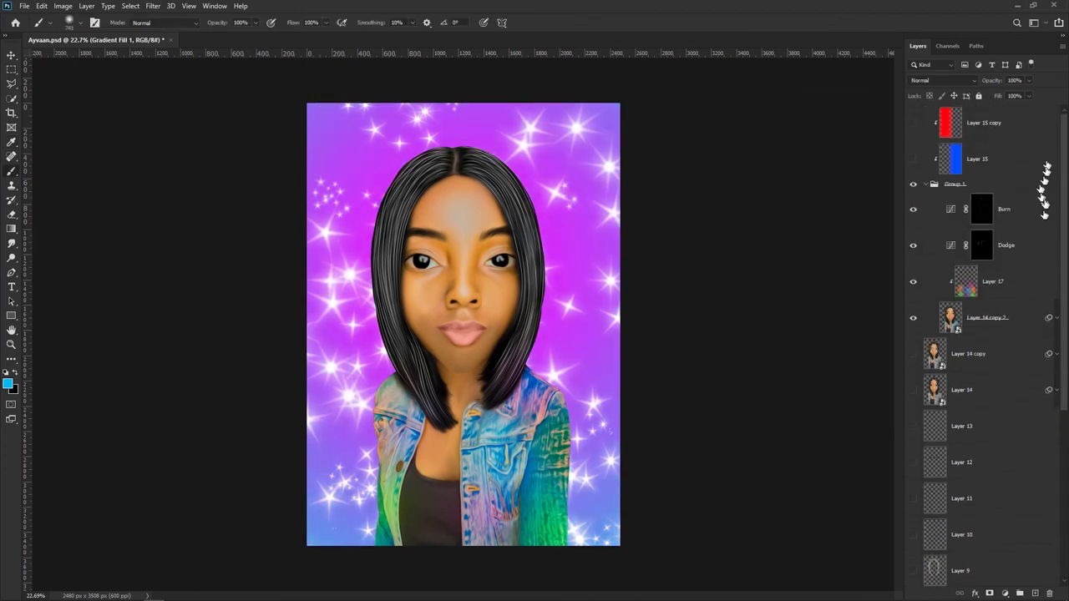
left_click(994, 324)
right_click(994, 322)
left_click(967, 321)
left_click(153, 6)
mouse_move(167, 135)
left_click(322, 178)
left_click(691, 276)
key("Return")
key("x")
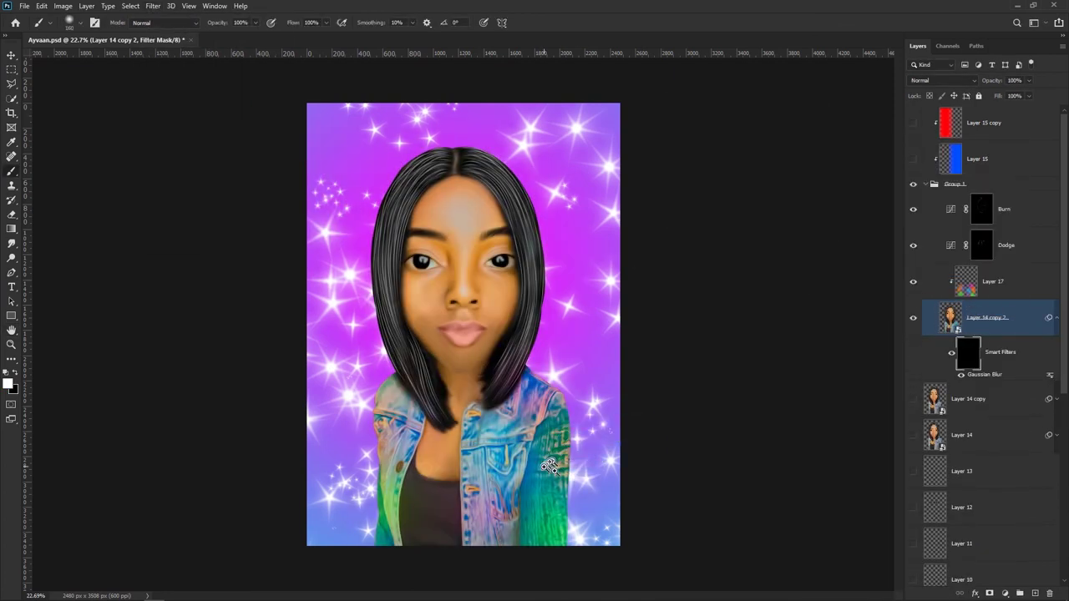
- Paint white on the blur's filter mask along the outer edges of both jacket sleeves
scroll(619, 386, "up", 2)
left_click_drag(619, 387, 612, 516)
left_click_drag(429, 481, 498, 509)
left_click_drag(293, 264, 301, 555)
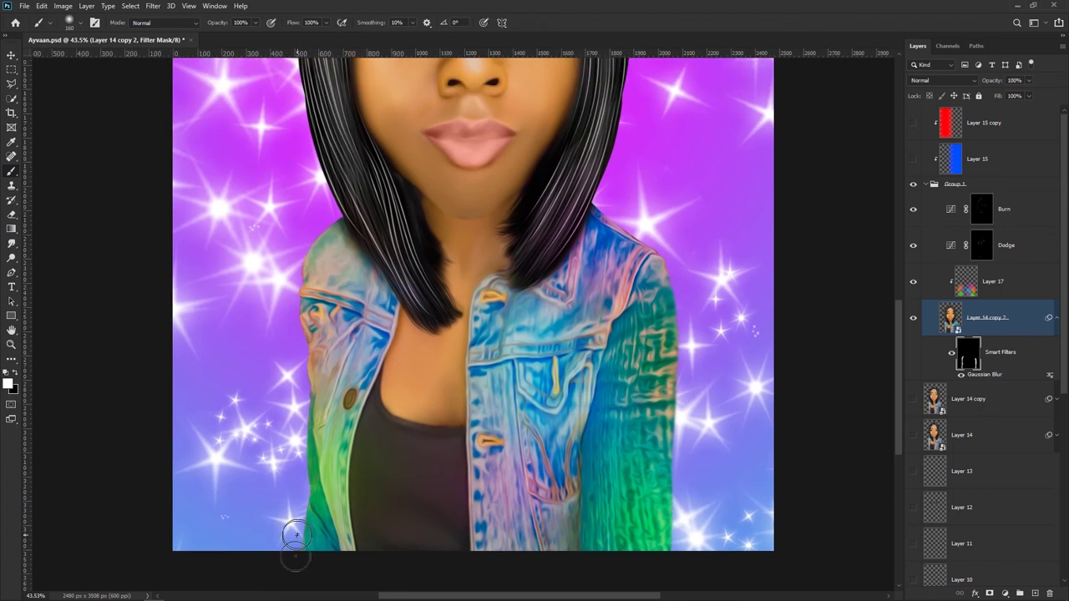
- Compare the portrait with the blue Layer 15 and red Layer 15 copy lighting layers shown and hidden
scroll(453, 529, "down", 2)
left_click(1015, 205)
left_click(925, 184)
left_click(913, 160)
left_click(912, 124)
left_click(912, 124)
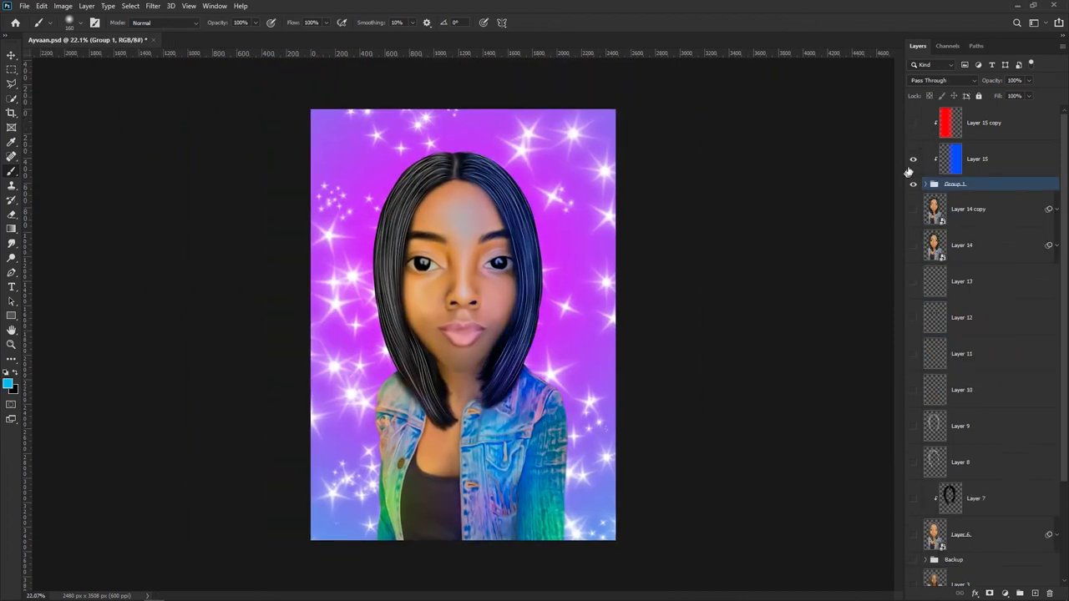
left_click(912, 160)
left_click(990, 213)
left_click(930, 185)
left_click(932, 218)
left_click(930, 185)
left_click(925, 183)
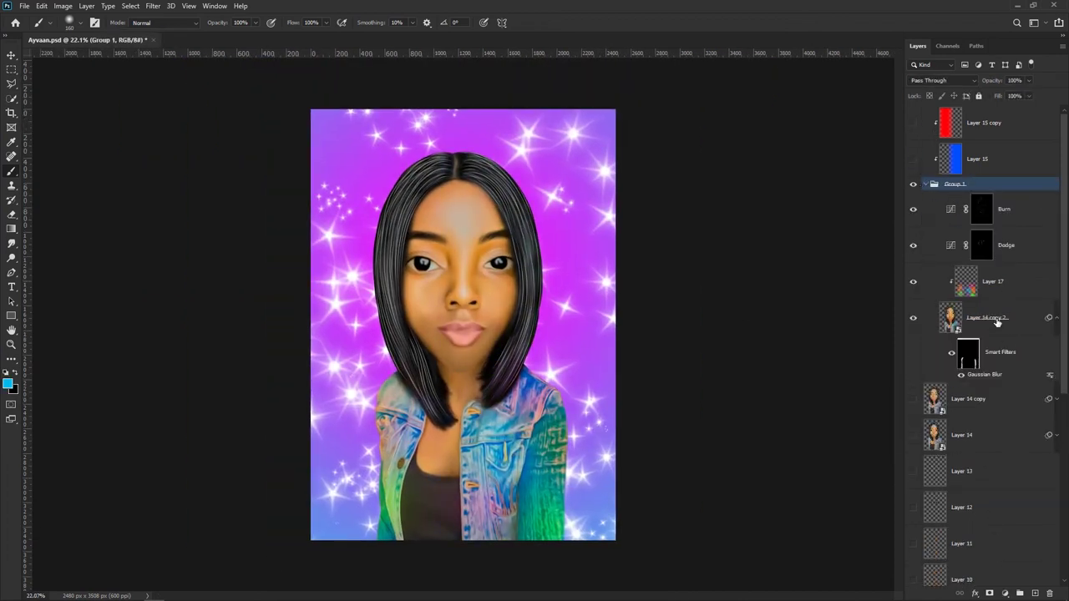
- Apply Camera Raw to Layer 14 copy 2 with saturation at +42 for oranges and +18 for yellows, and duplicate the layer
left_click(997, 319)
left_click(154, 6)
left_click(182, 72)
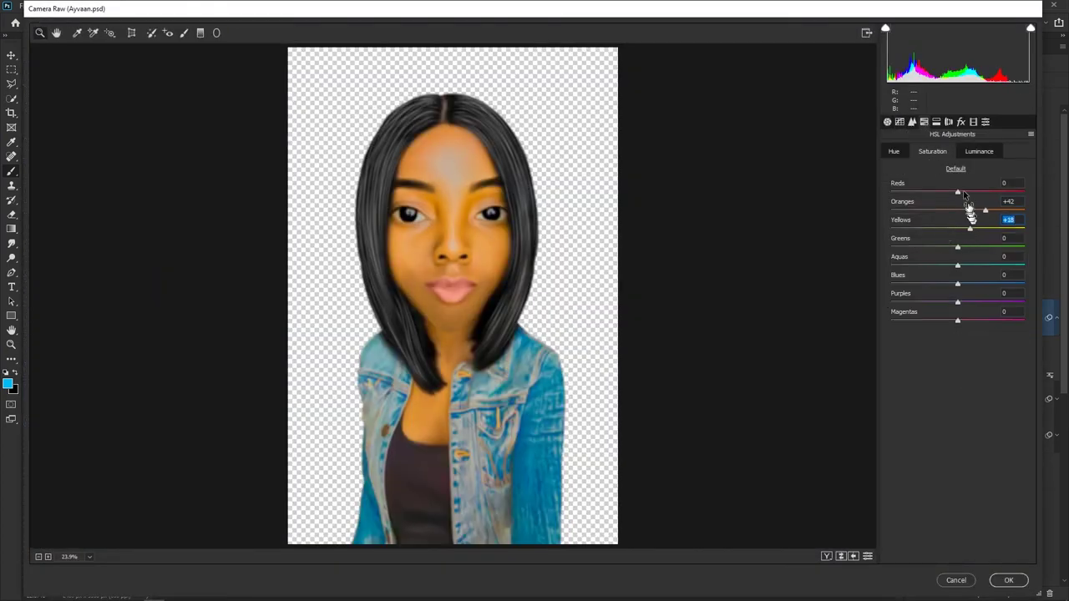
left_click(1008, 580)
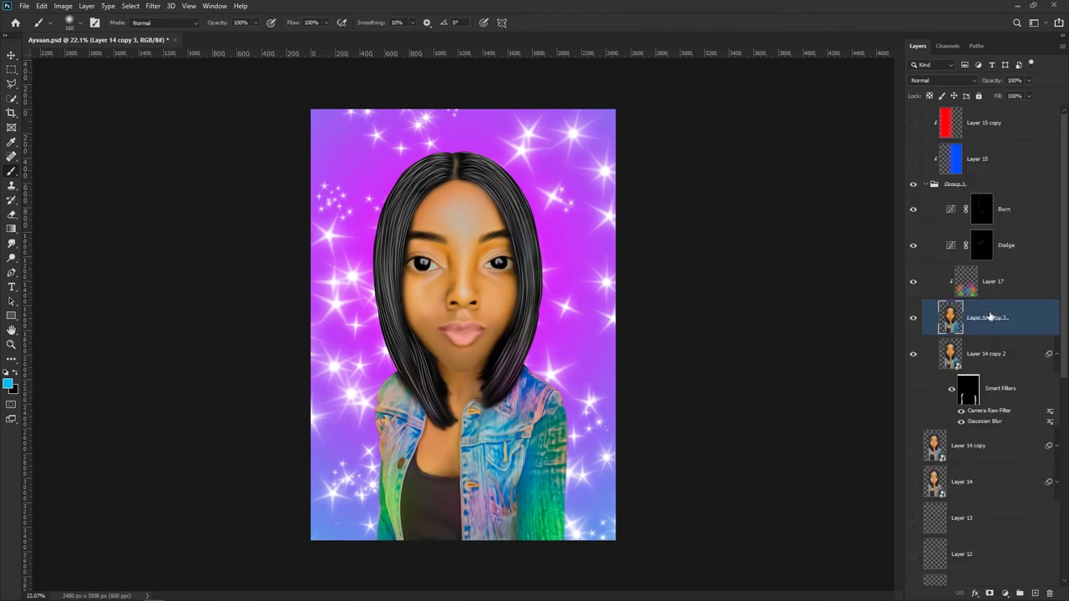
left_click(1008, 342)
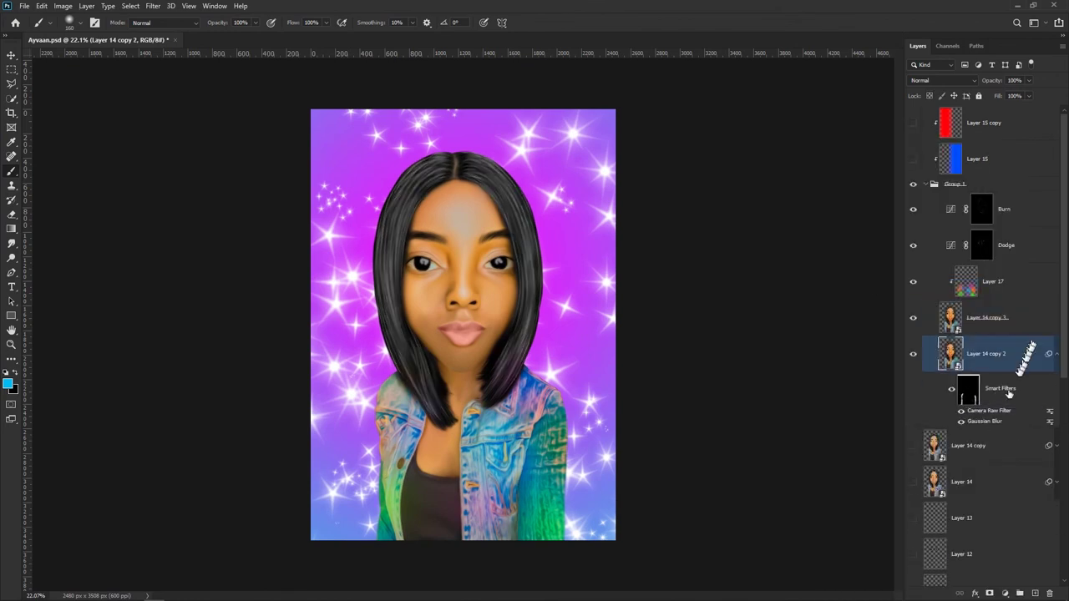
- Collapse Group 1 and nudge the portrait slightly to the left on the canvas
scroll(575, 385, "down", 5)
scroll(568, 389, "up", 2)
left_click(926, 184)
key("v")
key("shift+Left")
key("shift+Left")
key("shift+Left")
key("shift+Left")
key("shift+Left")
- Try pastel gradient presets, including Pastels_01, on the background's gradient fill
left_click_drag(1063, 469, 1064, 568)
double_click(935, 532)
left_click(773, 127)
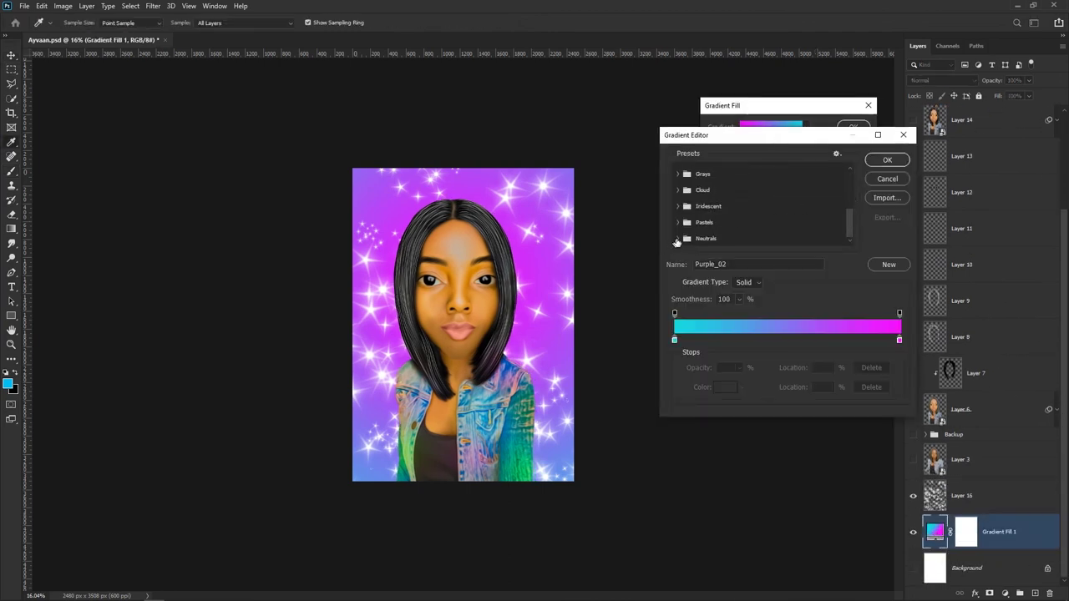
left_click(746, 239)
left_click(679, 220)
left_click(678, 221)
left_click(710, 238)
left_click(692, 239)
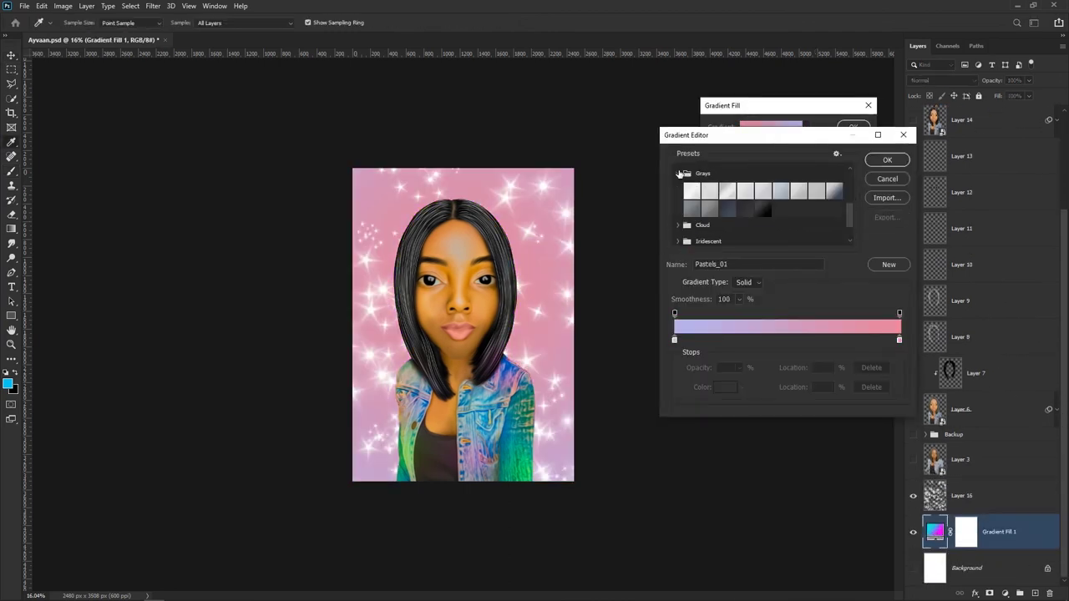
left_click(903, 134)
left_click(869, 105)
- Add a solid colour fill layer in dark blue 025e9e above the background gradient fill
left_click(1005, 594)
left_click(998, 321)
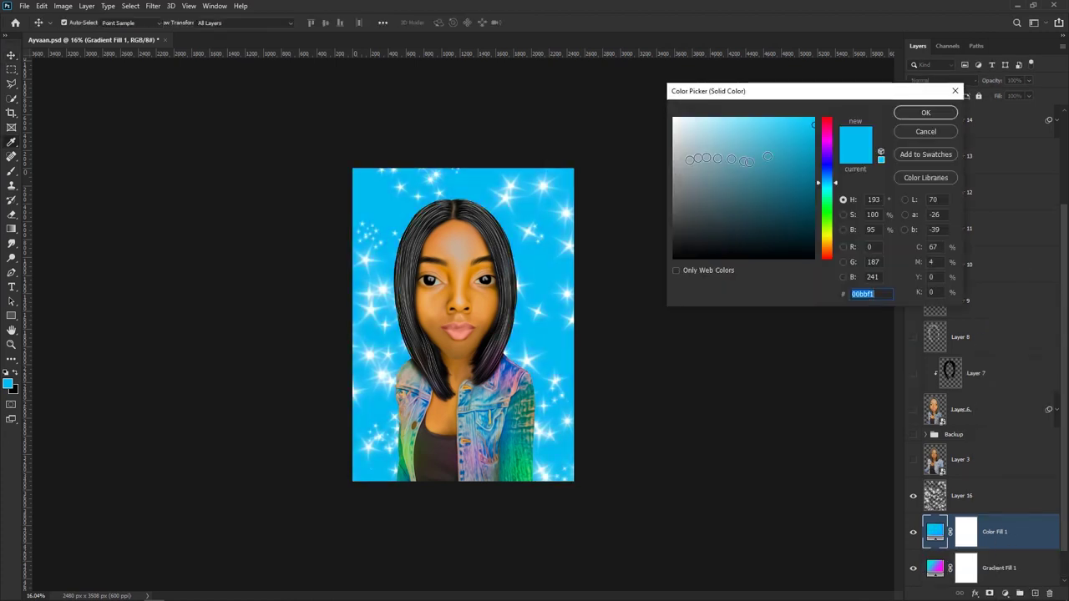
left_click_drag(827, 177, 816, 179)
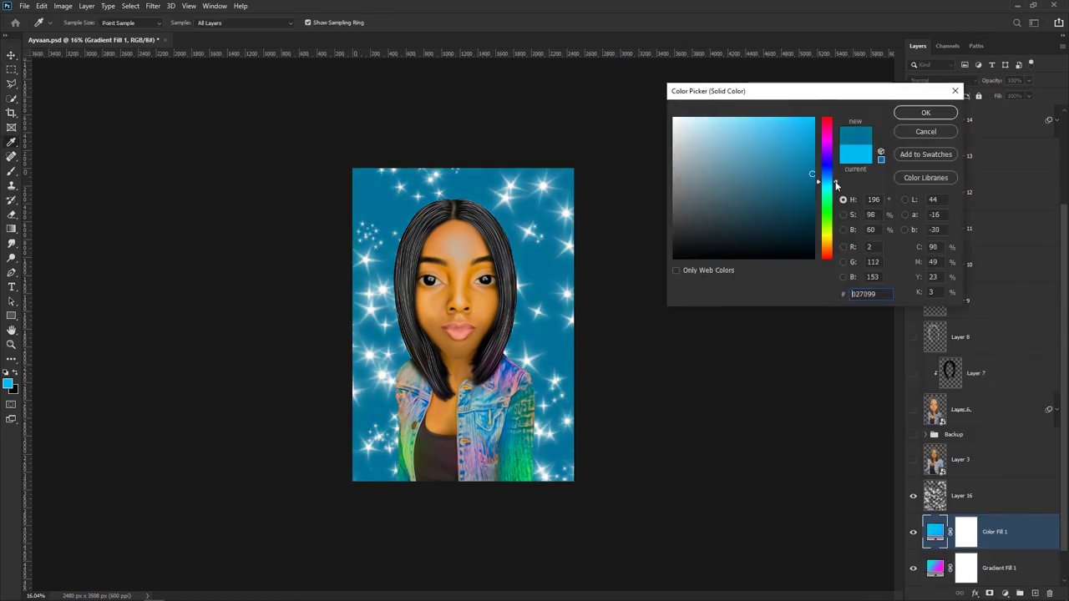
left_click_drag(836, 216, 836, 178)
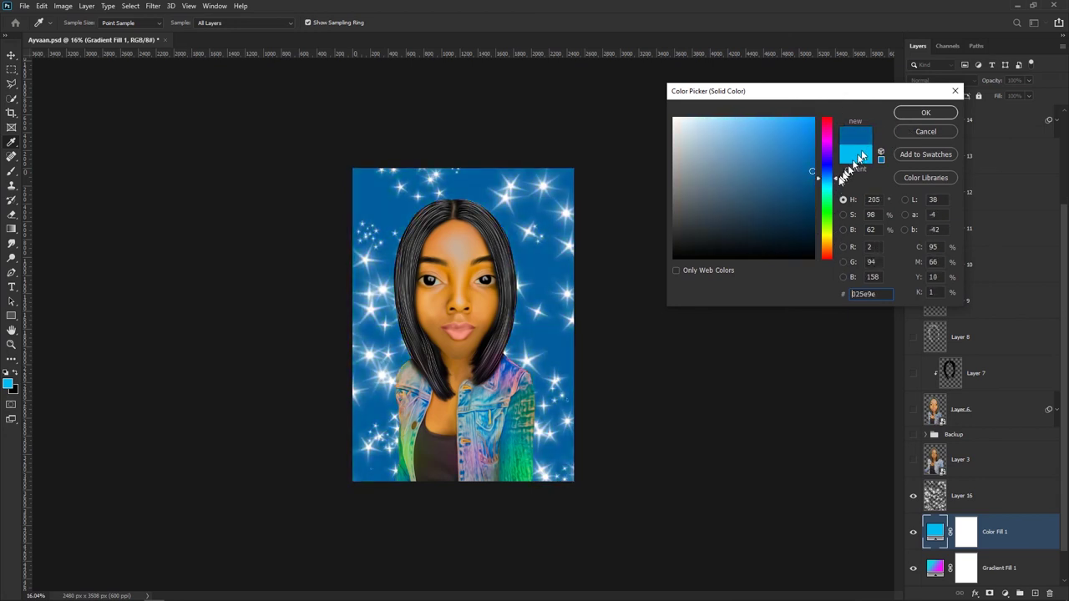
left_click(925, 112)
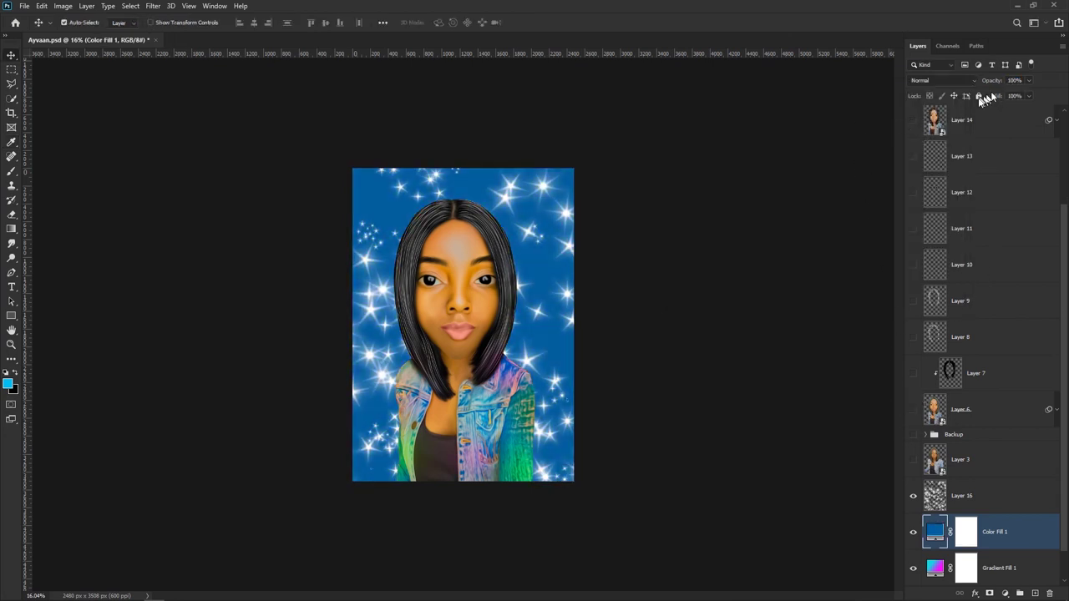
- Hide the blue colour fill, try other presets on the gradient fill beneath it, and show the colour fill again
left_click(912, 532)
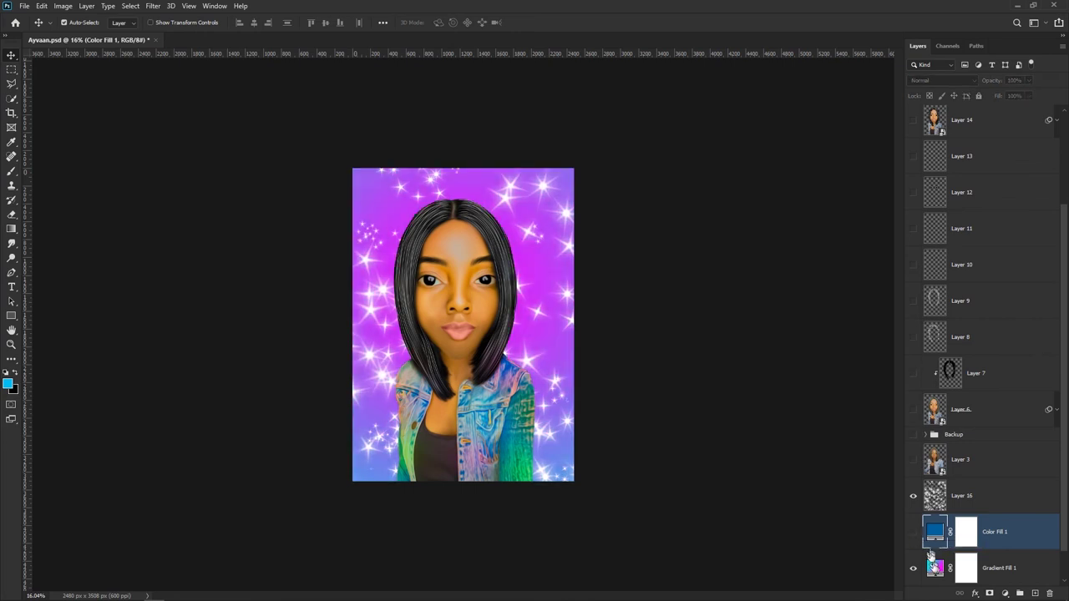
double_click(934, 568)
left_click(775, 128)
left_click(678, 187)
left_click(710, 241)
scroll(711, 239, "down", 1)
left_click(711, 211)
left_click(746, 211)
left_click(764, 211)
left_click(888, 181)
left_click(853, 147)
left_click(913, 533)
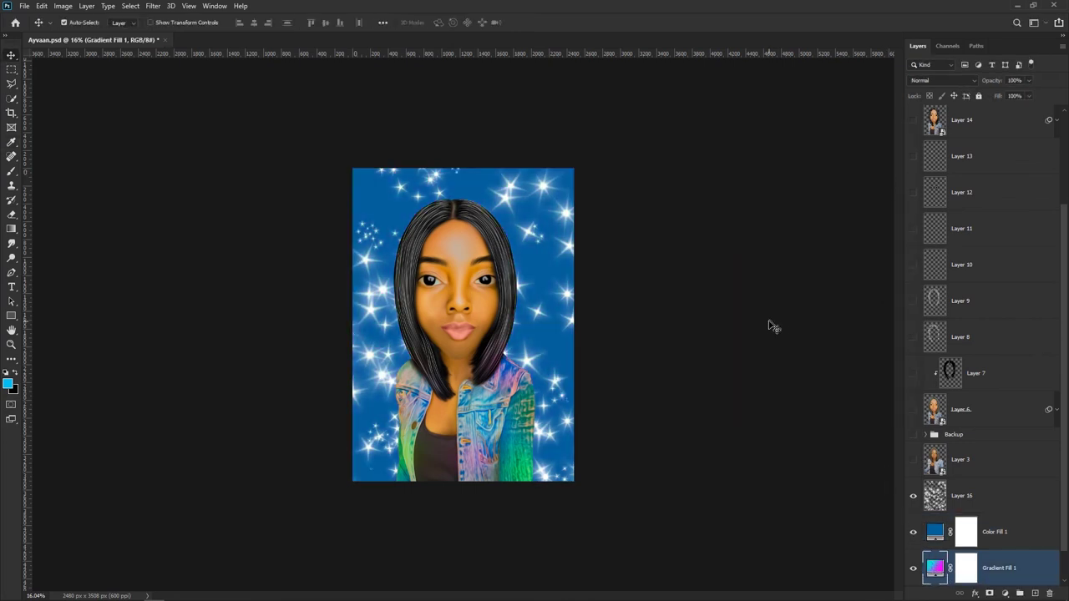